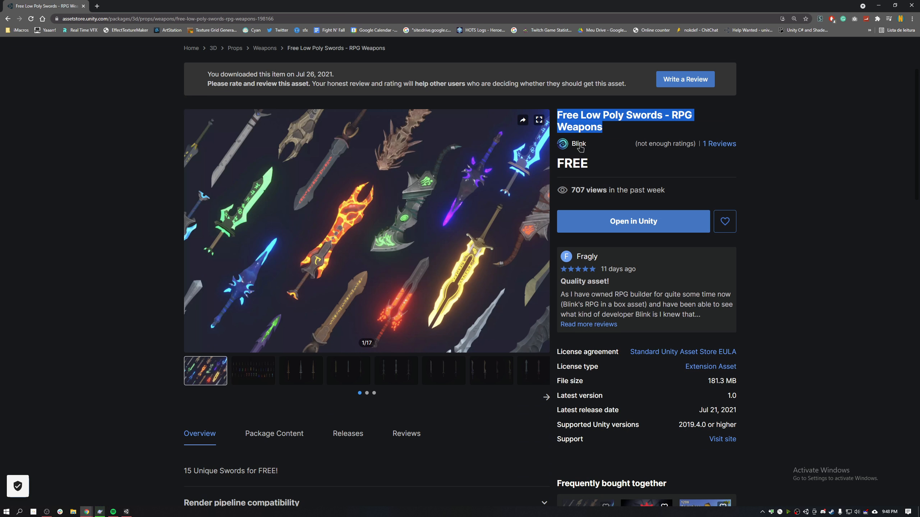
Review the last preview image and the description of the Free Low Poly Swords asset, and close the browser.
click(546, 397)
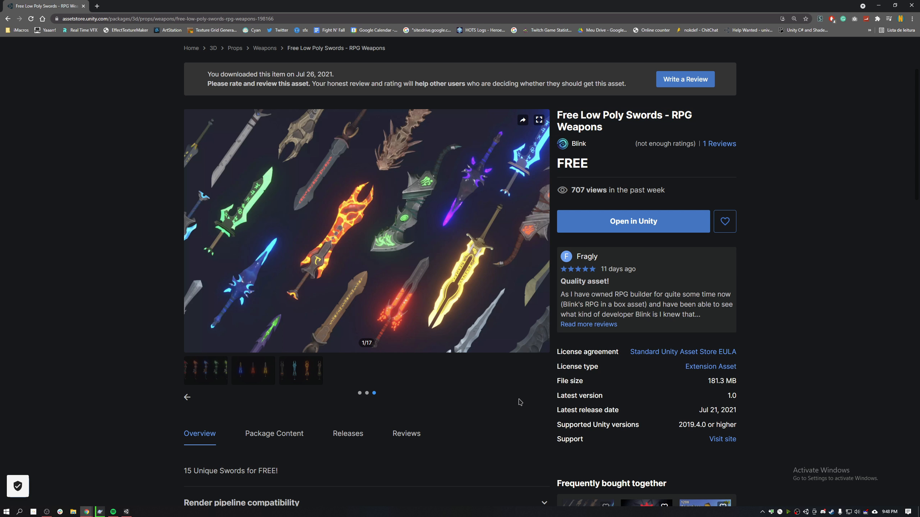
click(303, 375)
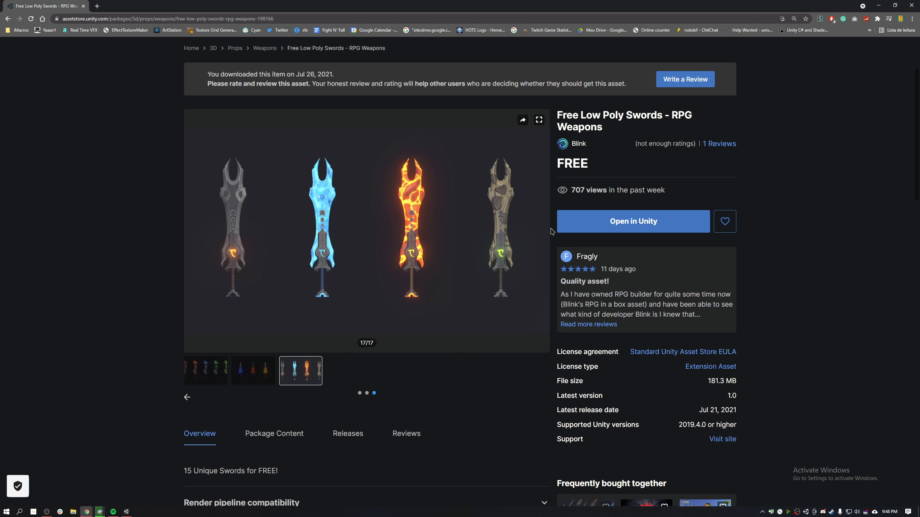
scroll(664, 147, up, 3)
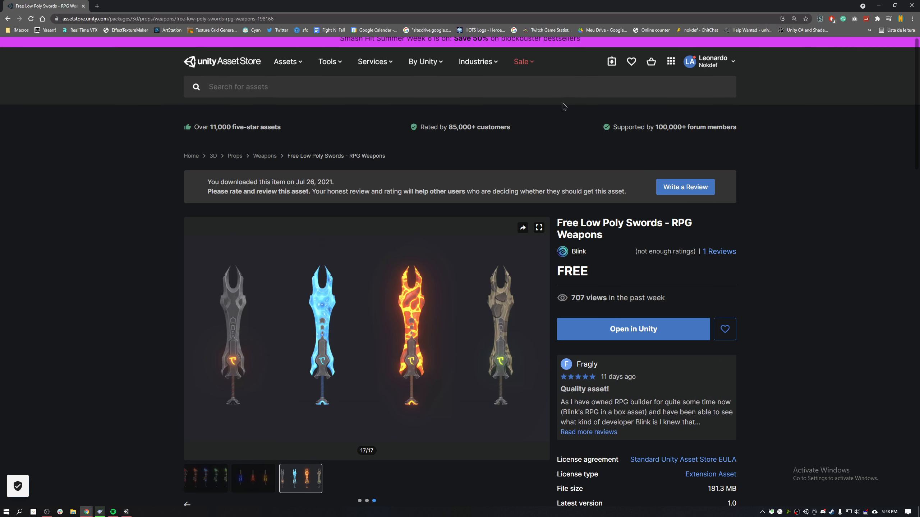
scroll(650, 230, down, 10)
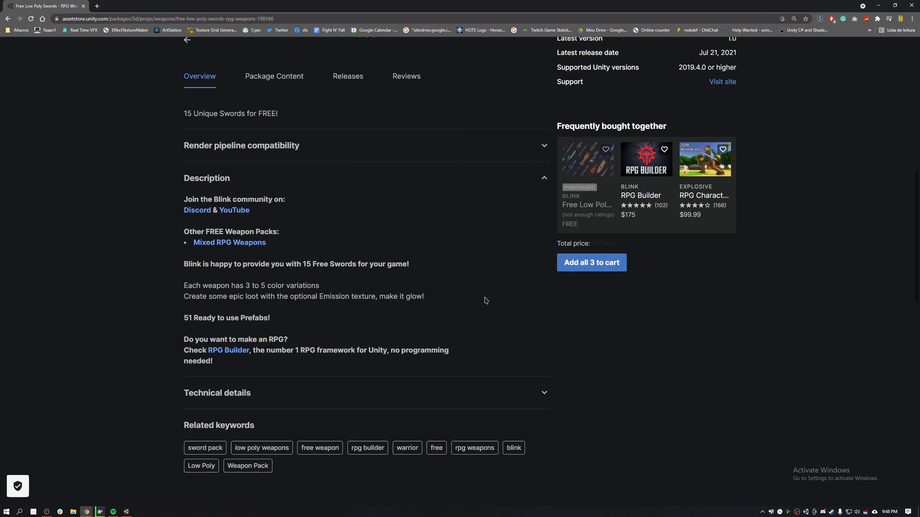
scroll(656, 291, up, 7)
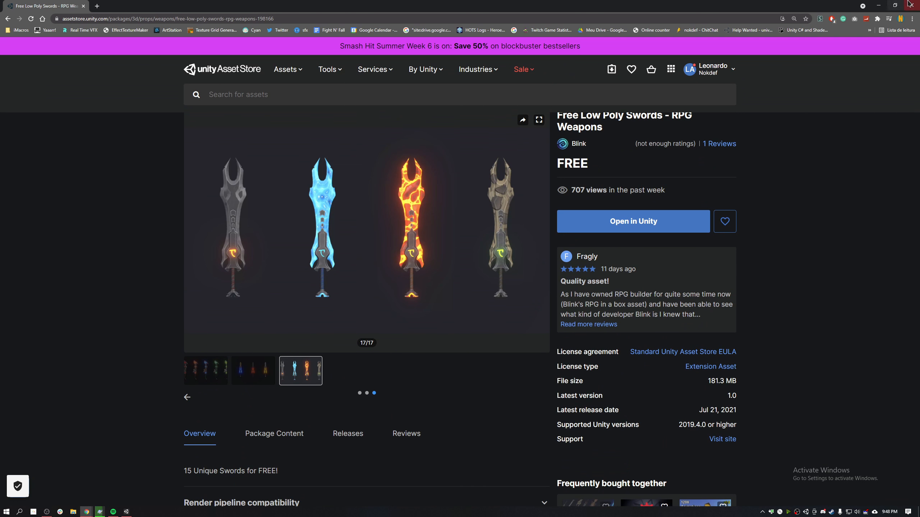
click(909, 3)
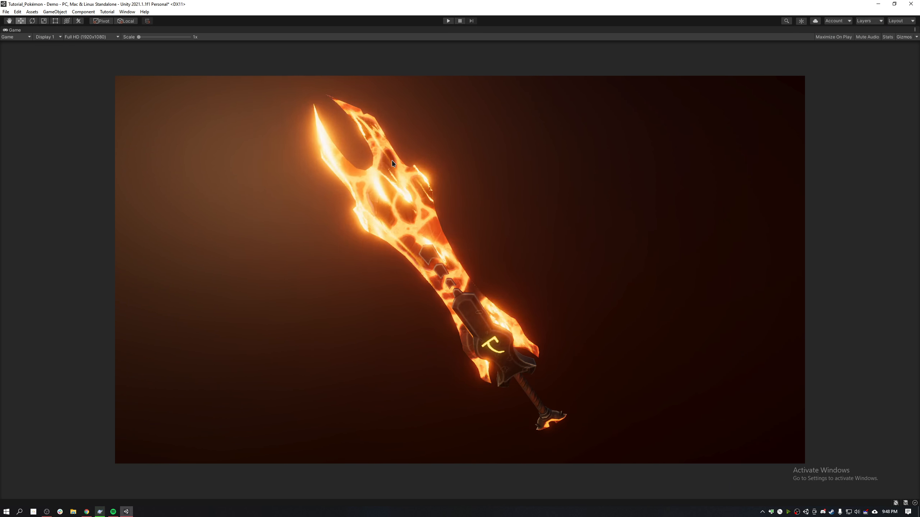
Restore the full editor layout with a wider Game view and reveal the child particle systems of EmbersStatic.
key(shift+space)
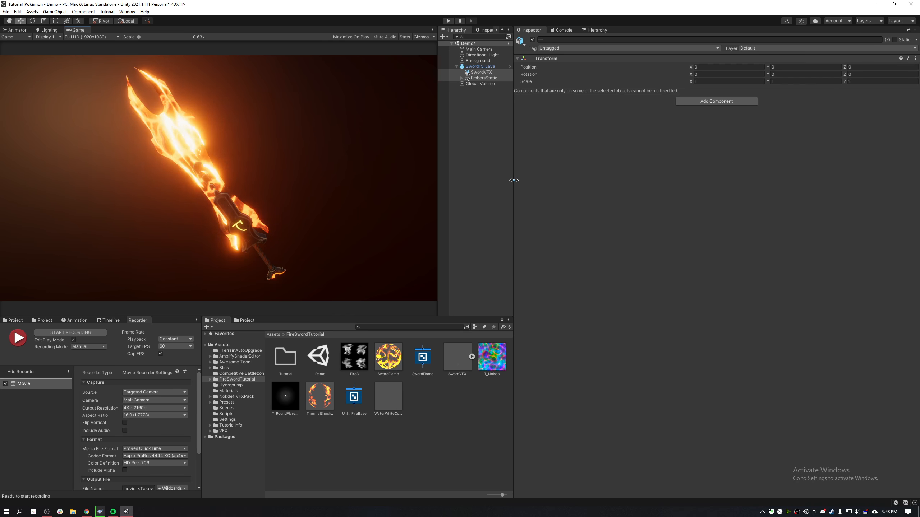
drag(513, 188, 744, 221)
click(676, 78)
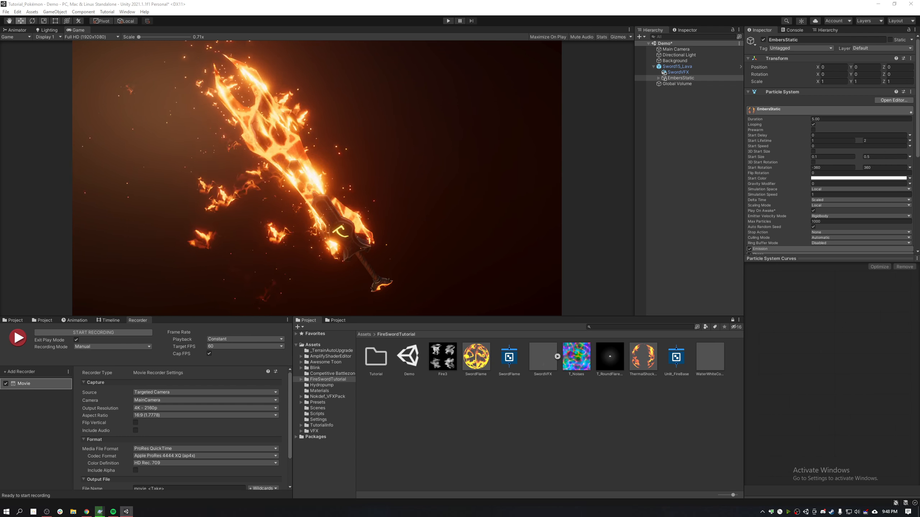
click(658, 78)
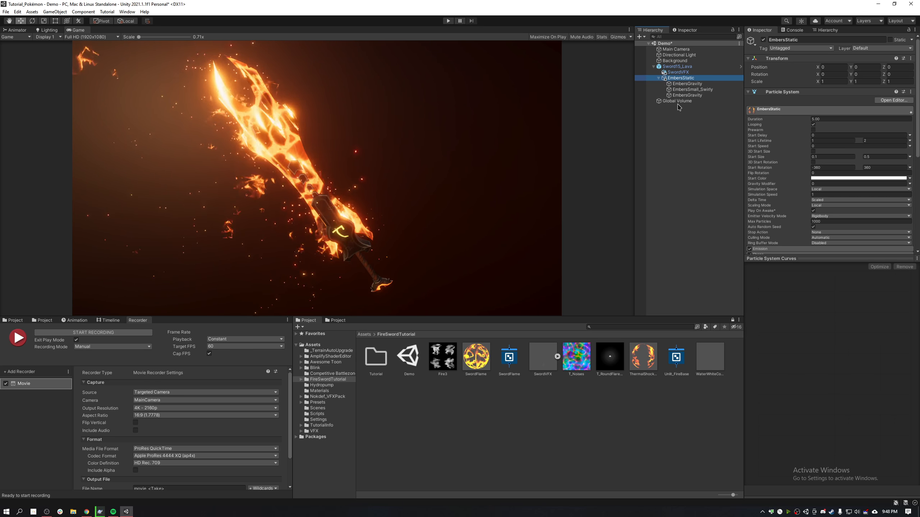
Temporarily deactivate EmbersSmall_Swirly and the second EmbersGravity to preview the sword with the remaining embers.
click(690, 89)
ctrl+click(695, 95)
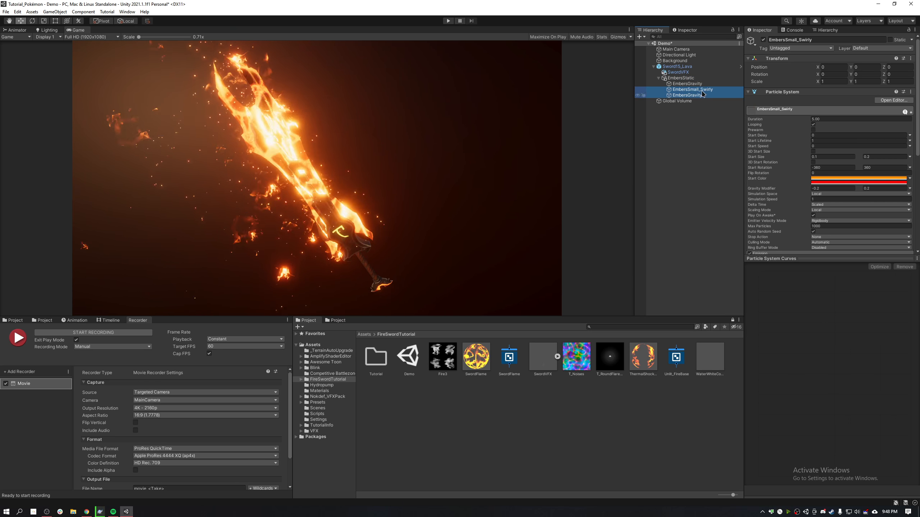
click(763, 39)
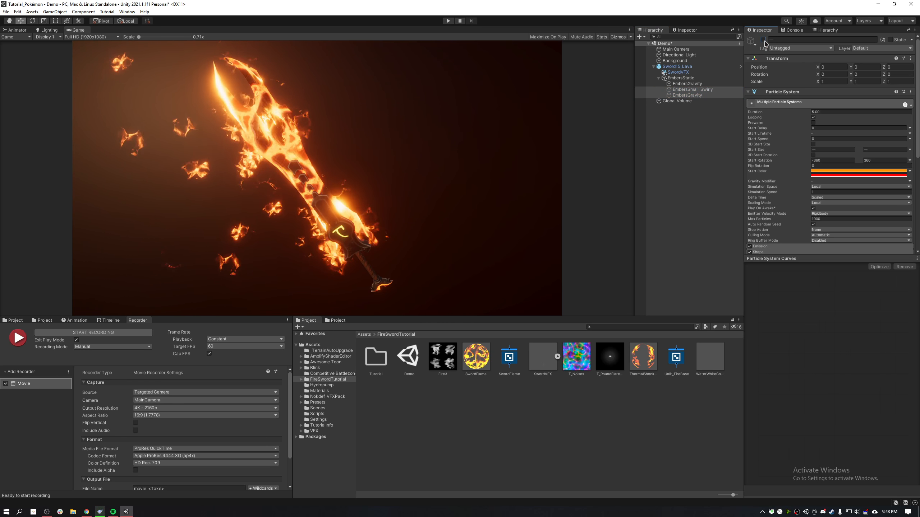
click(687, 84)
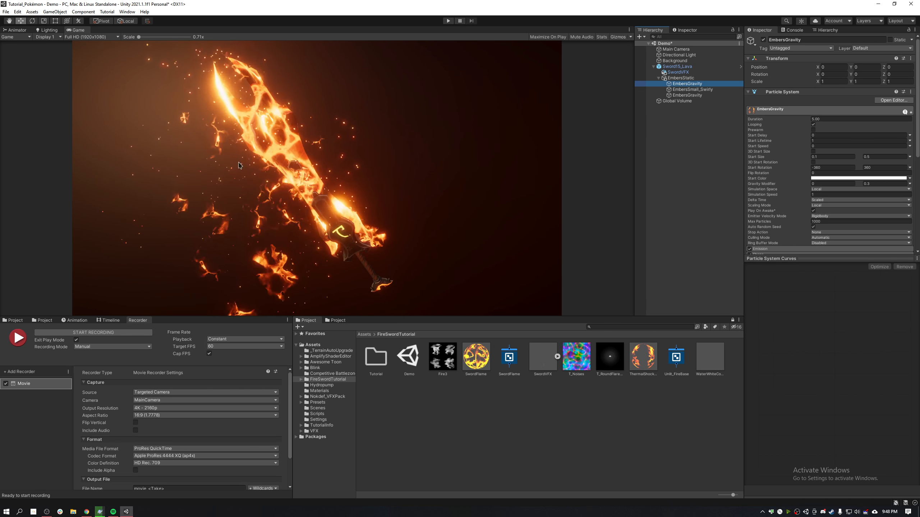
Deactivate the EmbersStatic and SwordVFX objects to preview the plain lava sword without effects.
click(677, 73)
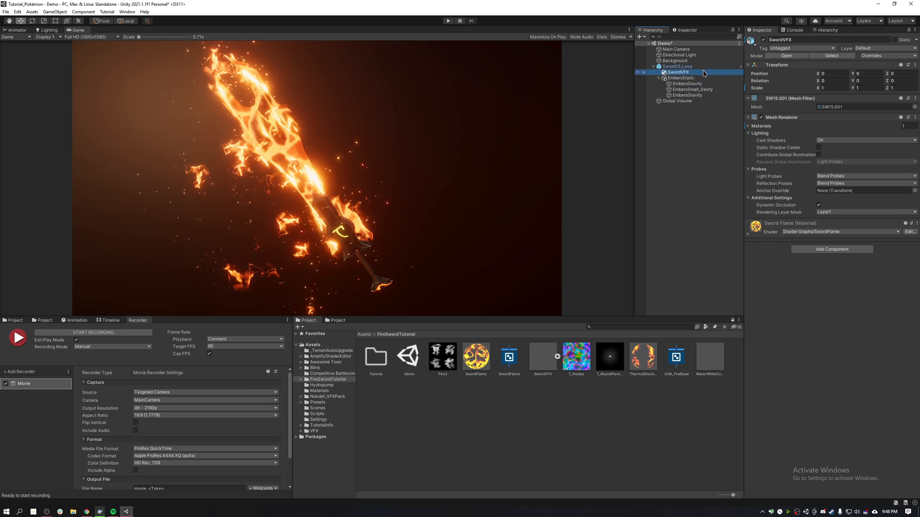
click(681, 78)
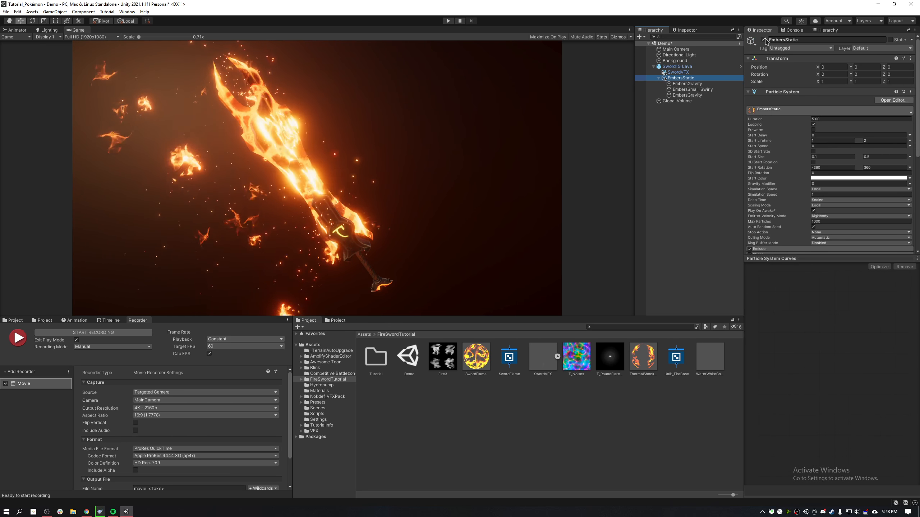
click(763, 39)
click(706, 72)
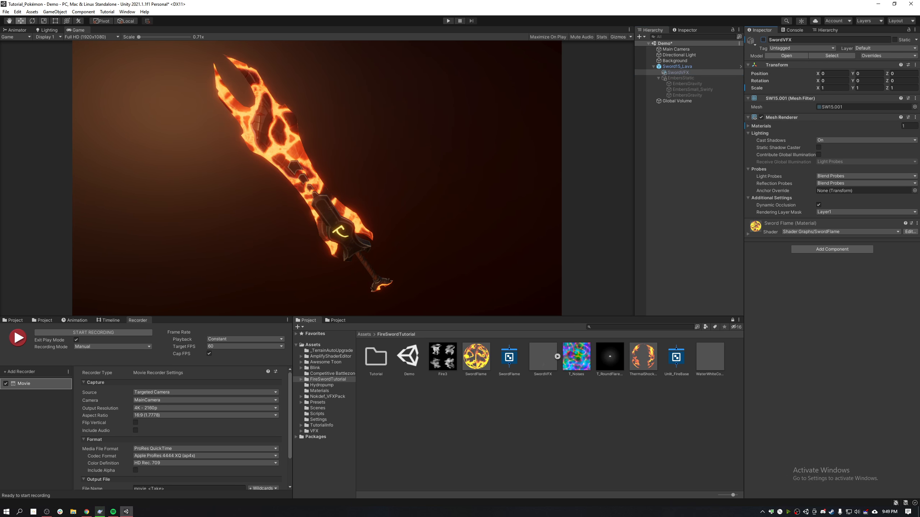
key(alt+Tab)
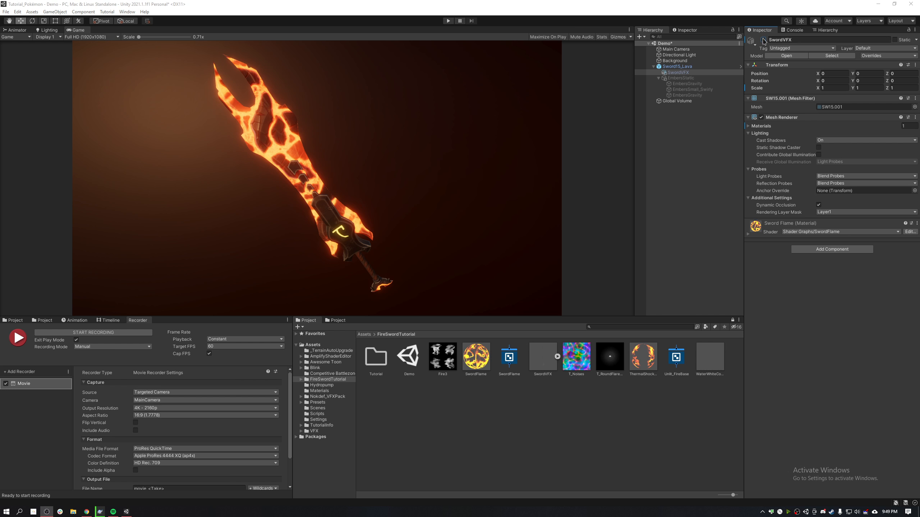
Preview the sword with only SwordVFX active and with only EmbersStatic active, and leave both objects active.
click(763, 40)
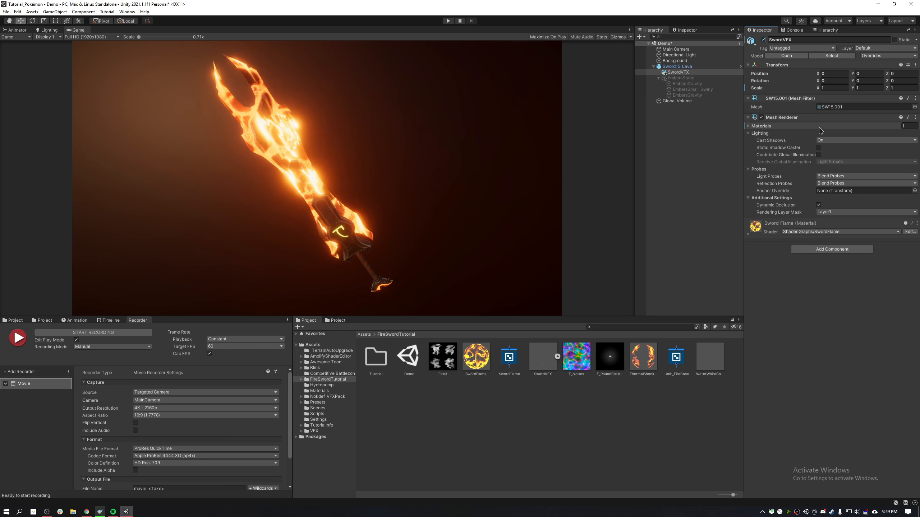
click(764, 40)
key(Down)
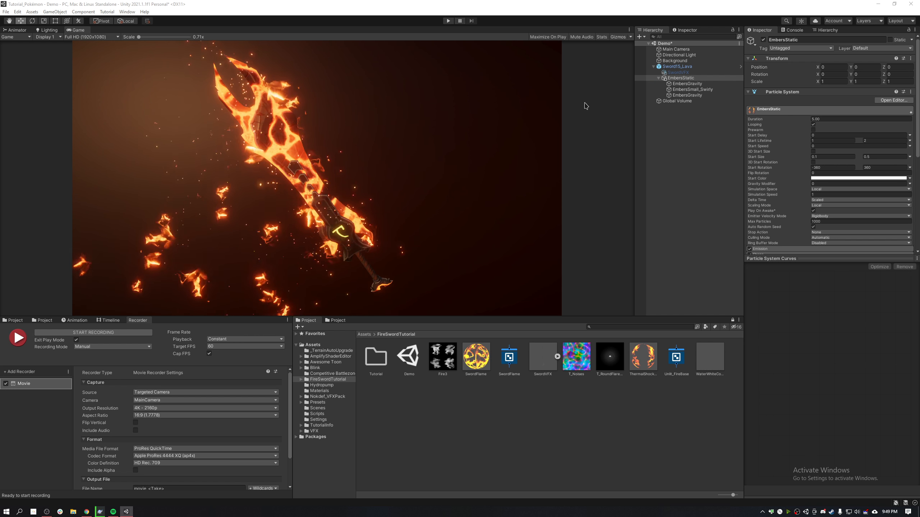
click(698, 73)
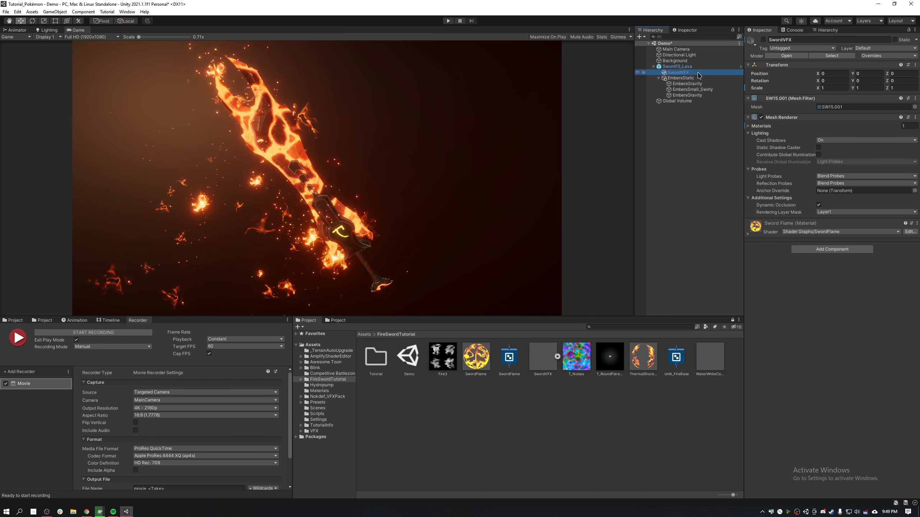
click(763, 40)
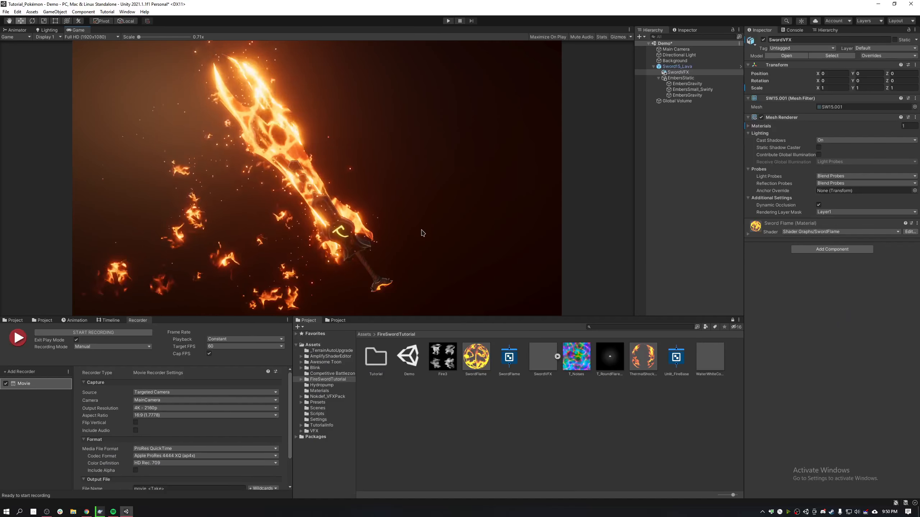
Create a Universal Render Pipeline Unlit Shader Graph in the Tutorial folder of FireSwordTutorial.
click(370, 369)
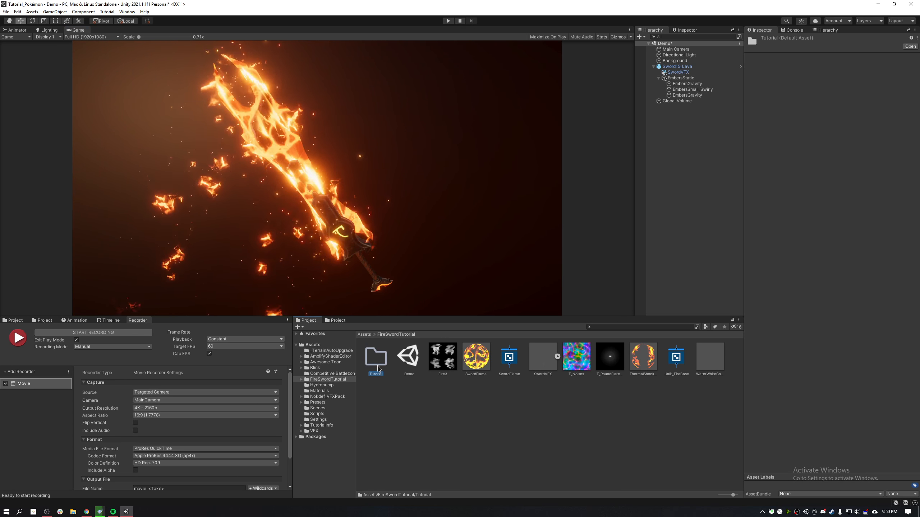
double_click(378, 368)
right_click(398, 203)
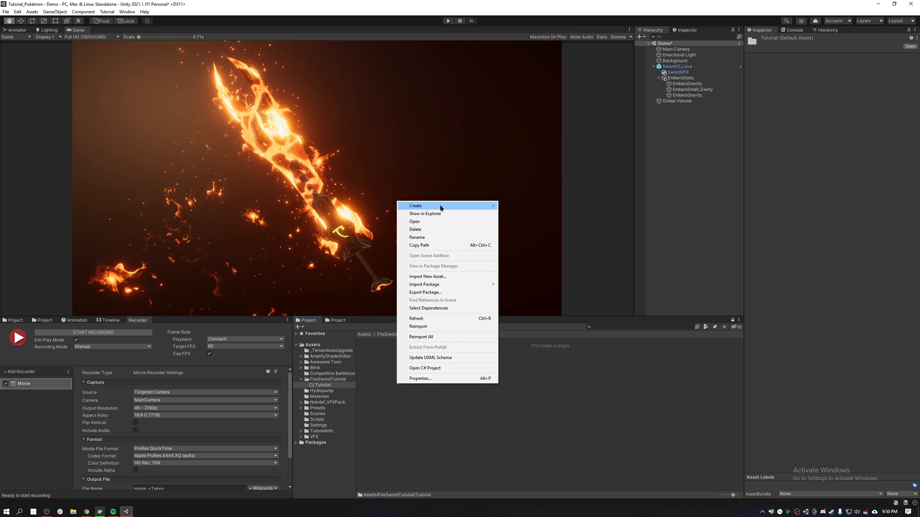
mouse_move(439, 206)
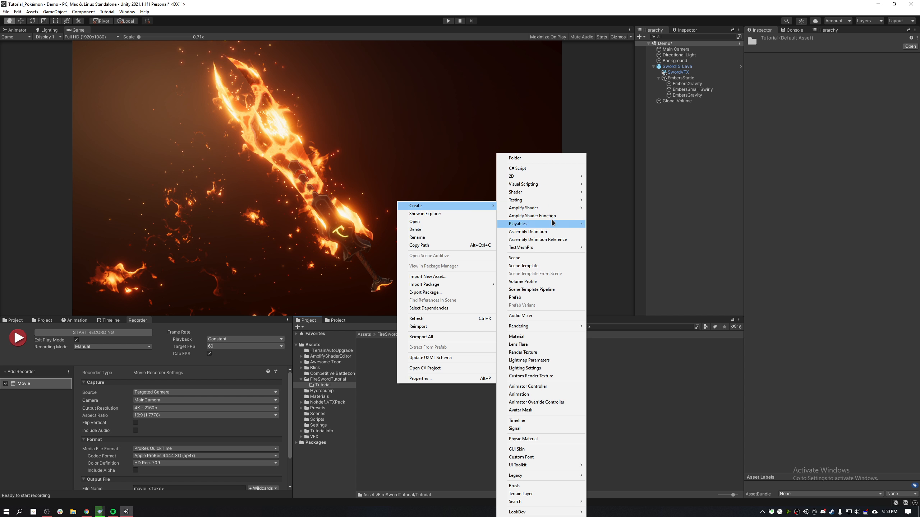
mouse_move(536, 193)
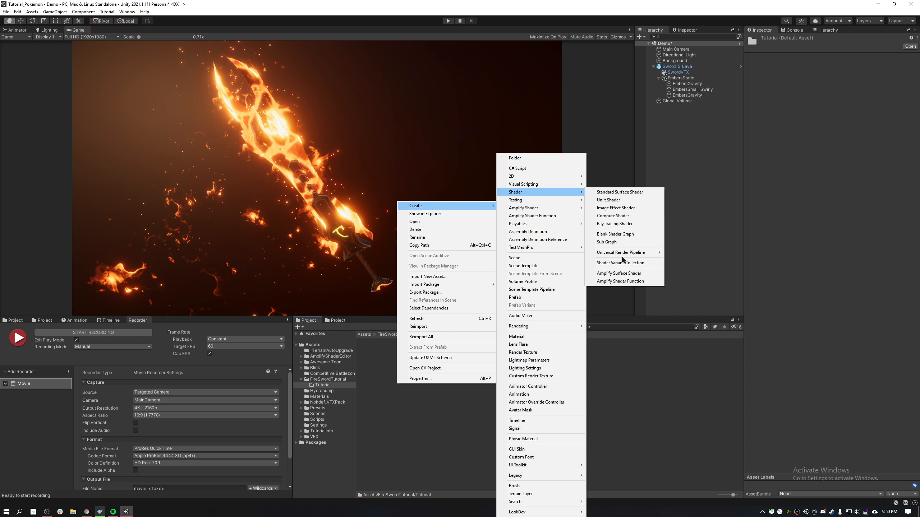
mouse_move(632, 257)
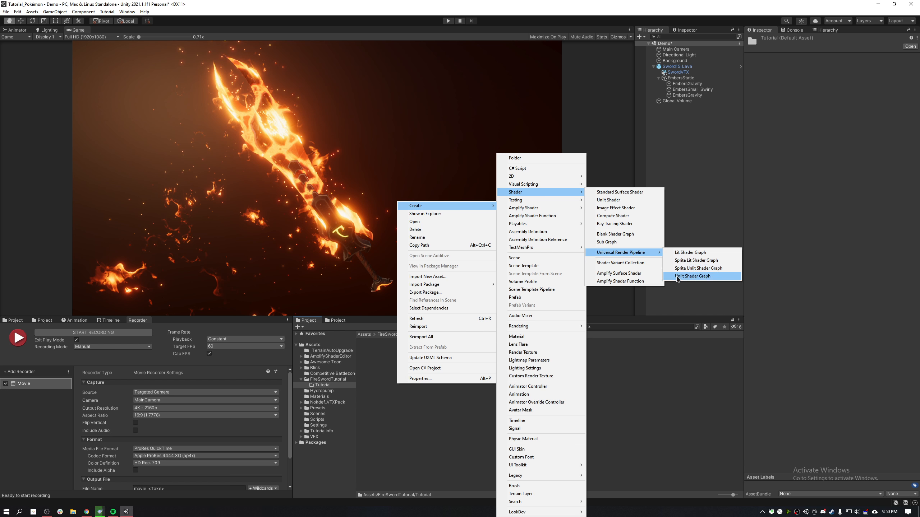
click(691, 276)
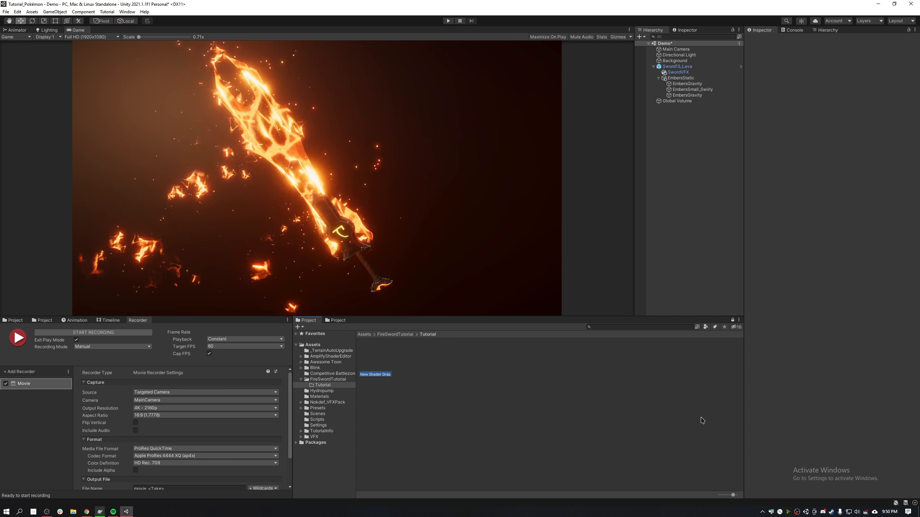
Name the new shader graph TutorialSwordFire.
text(Tutorial)
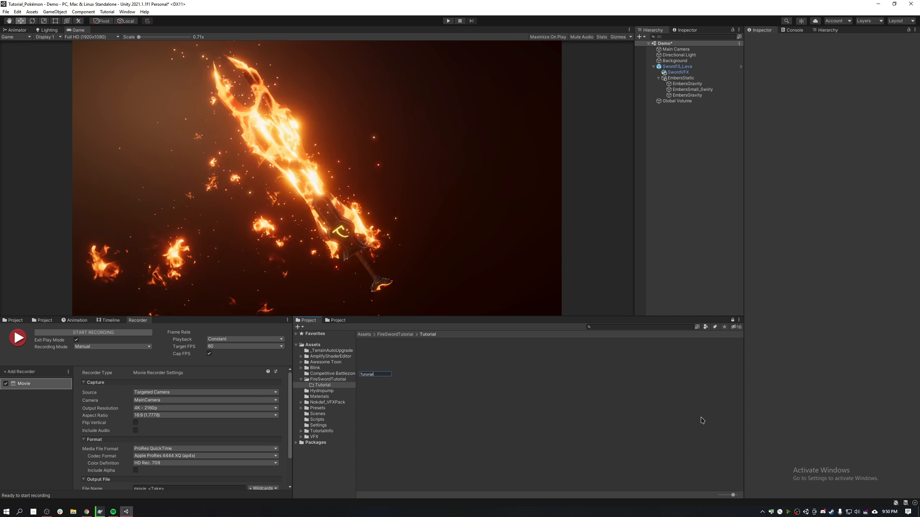
text(Sword)
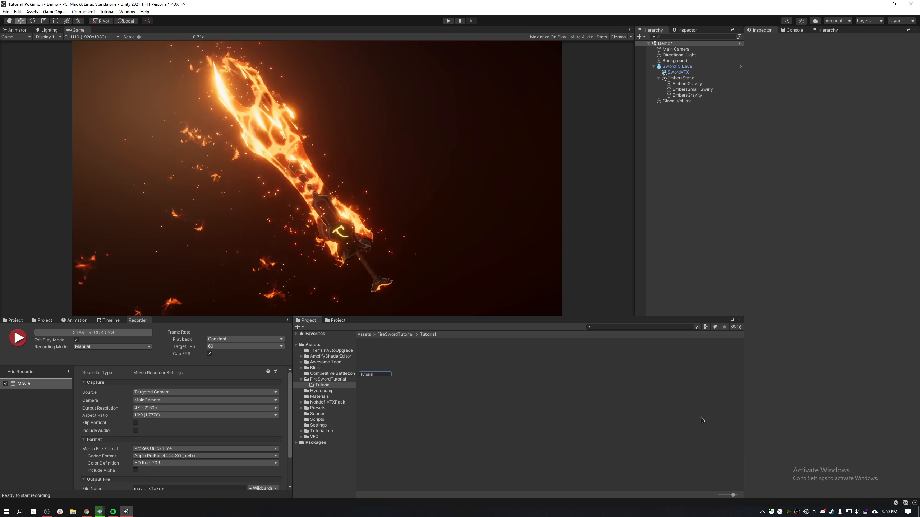
text(F)
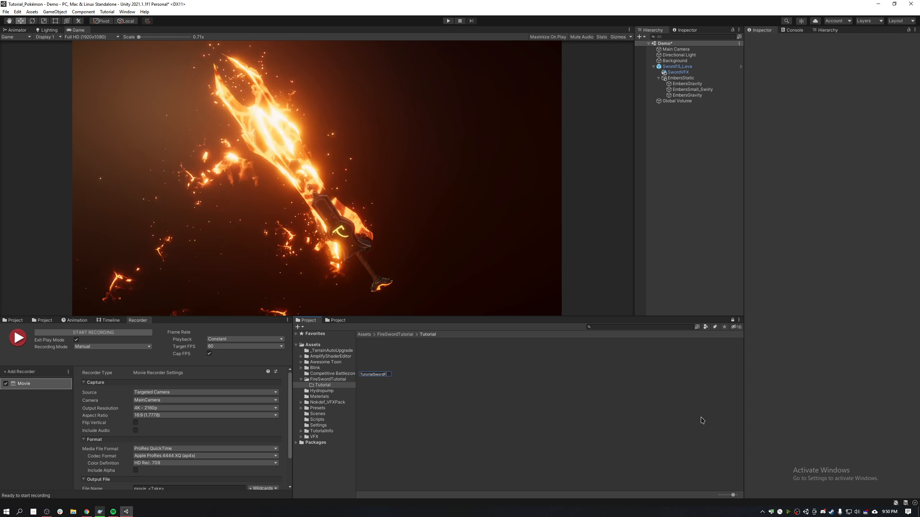
text(lameire)
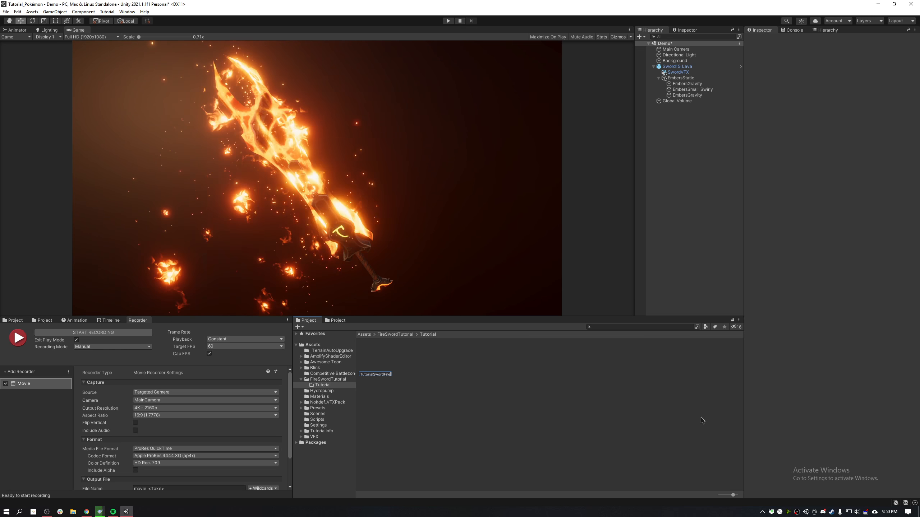
key(Return)
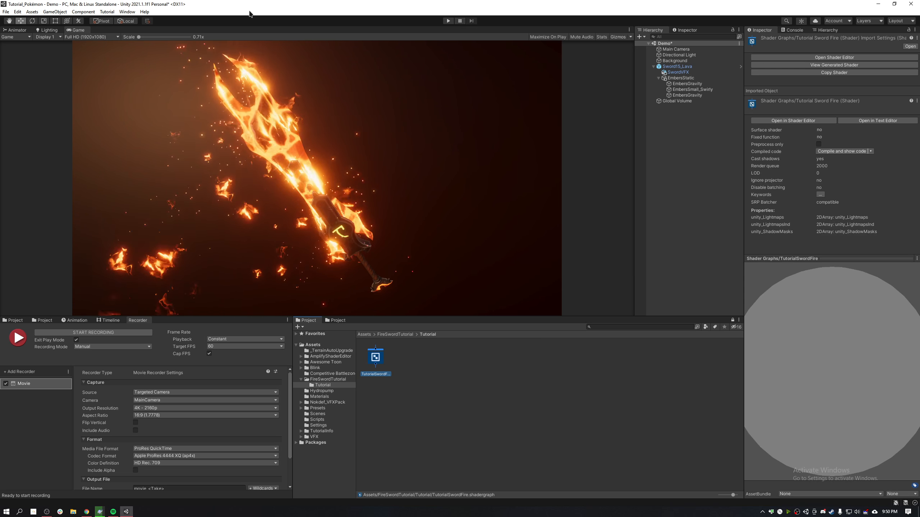
Open the TutorialSwordFire graph in the shader editor.
click(868, 58)
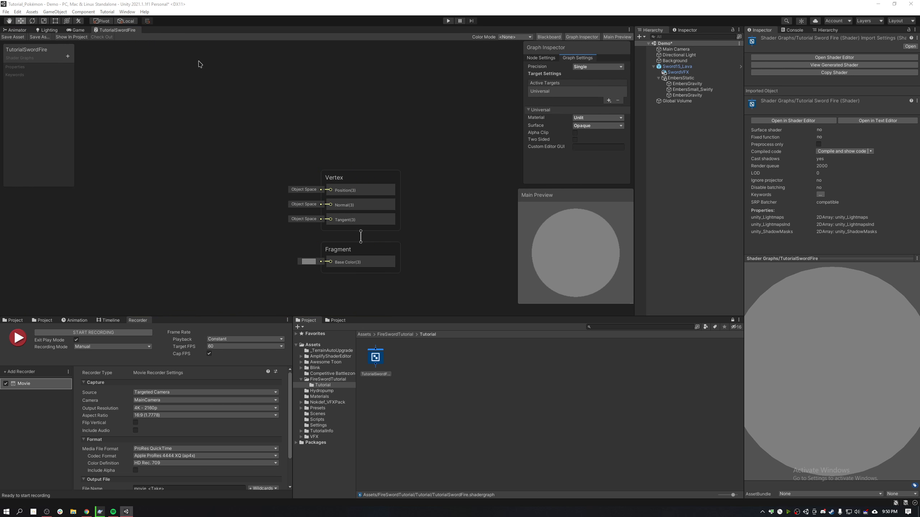
key(shift+space)
key(shift+space)
Return to the Game view and deactivate the EmbersStatic particle system.
click(76, 30)
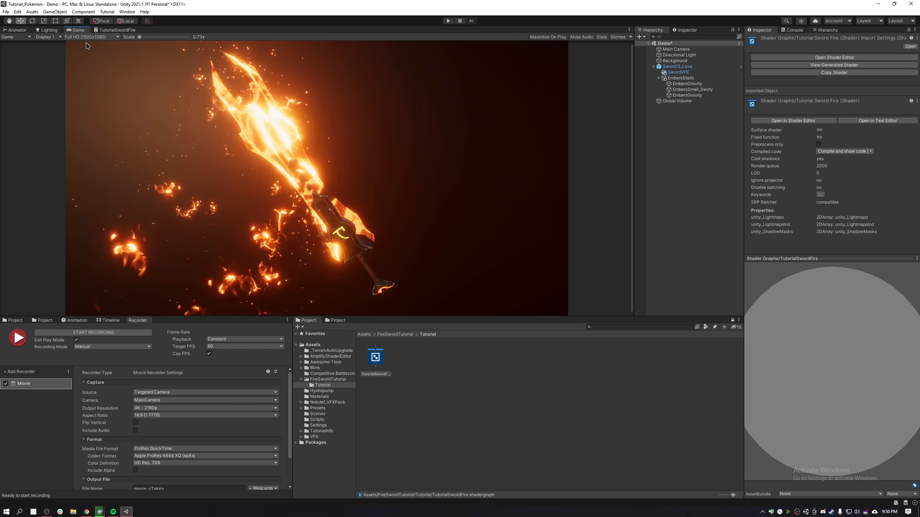
click(681, 78)
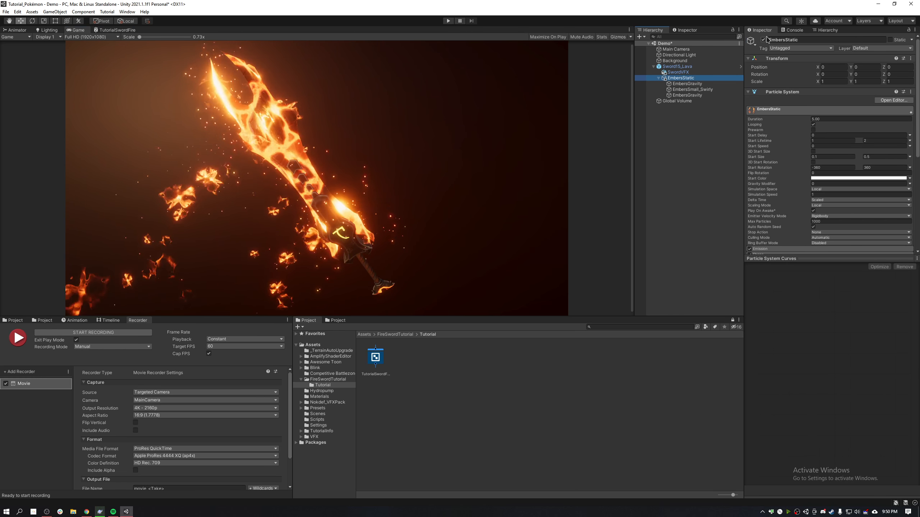
click(763, 39)
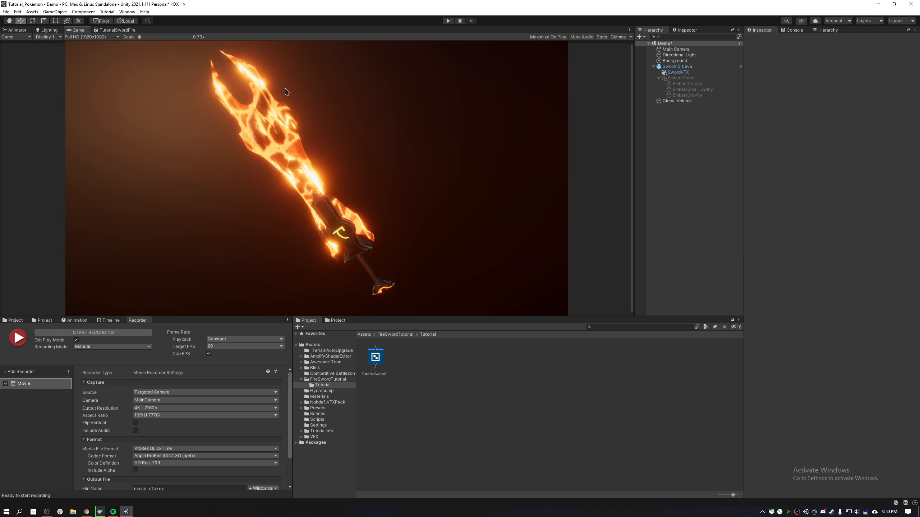
Show the bare blade mesh on a temporary duplicate of SwordVFX using the SwordMat material, and delete that duplicate.
click(714, 72)
key(ctrl+d)
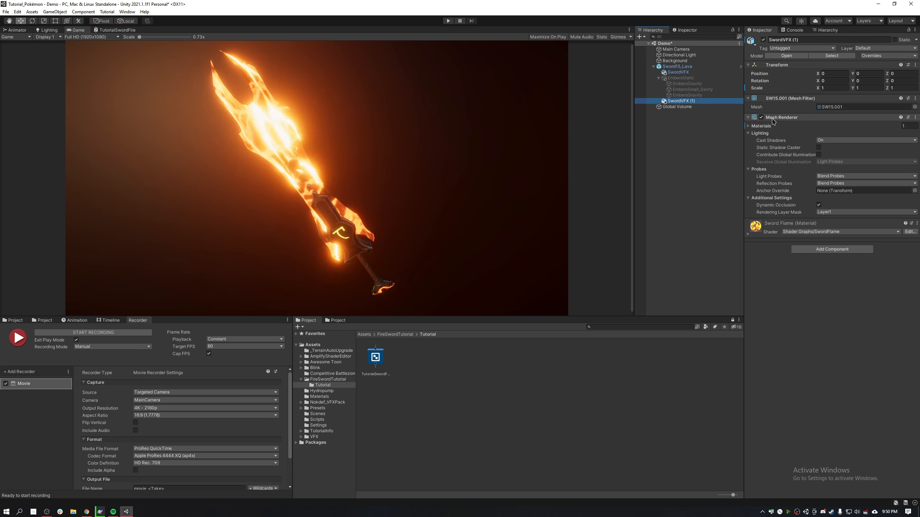
click(840, 126)
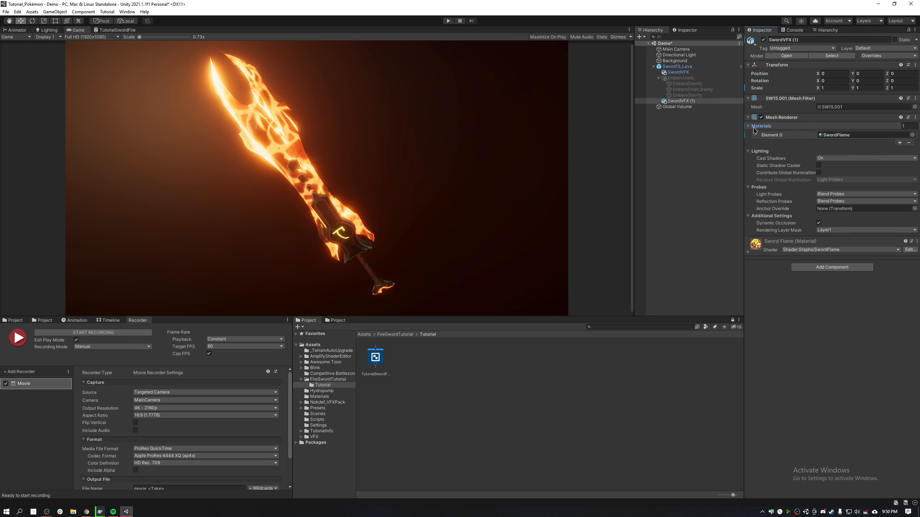
click(913, 135)
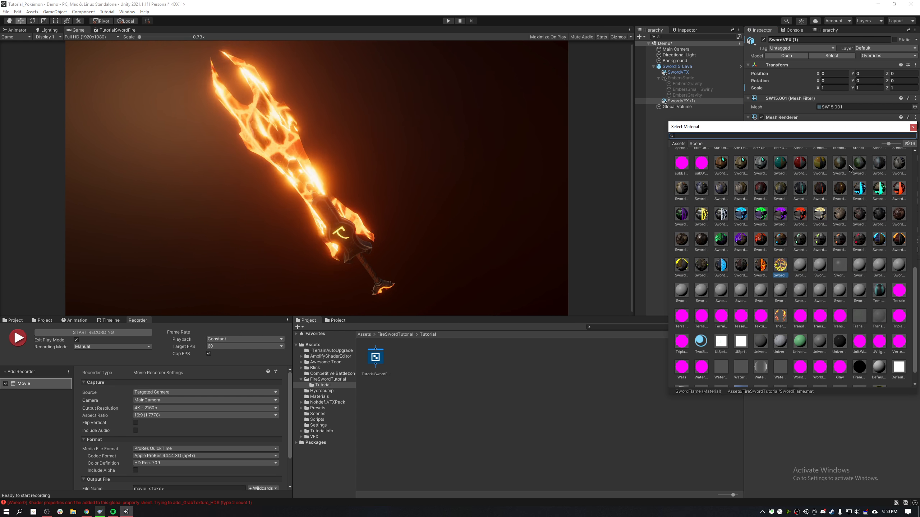
click(803, 269)
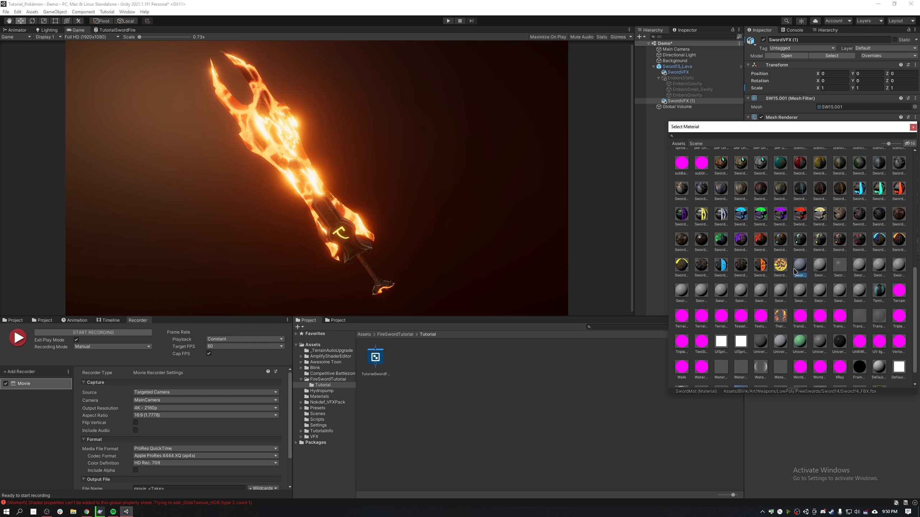
double_click(799, 270)
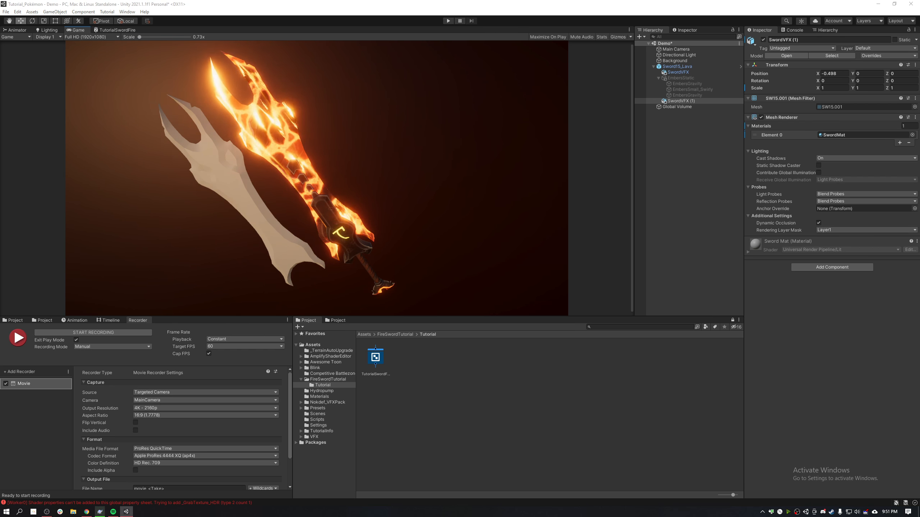
key(Delete)
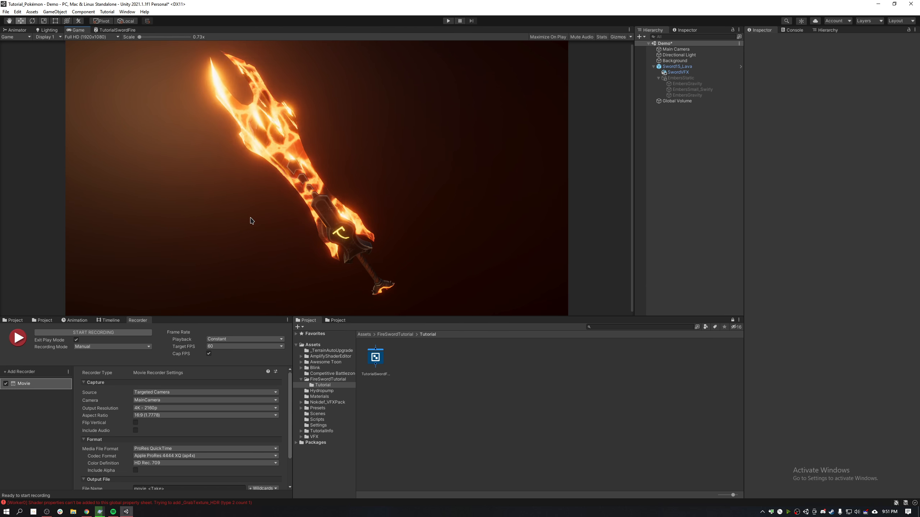
Return to the TutorialSwordFire graph, maximize its view and place the Graph Inspector beside the Vertex and Fragment blocks.
click(120, 30)
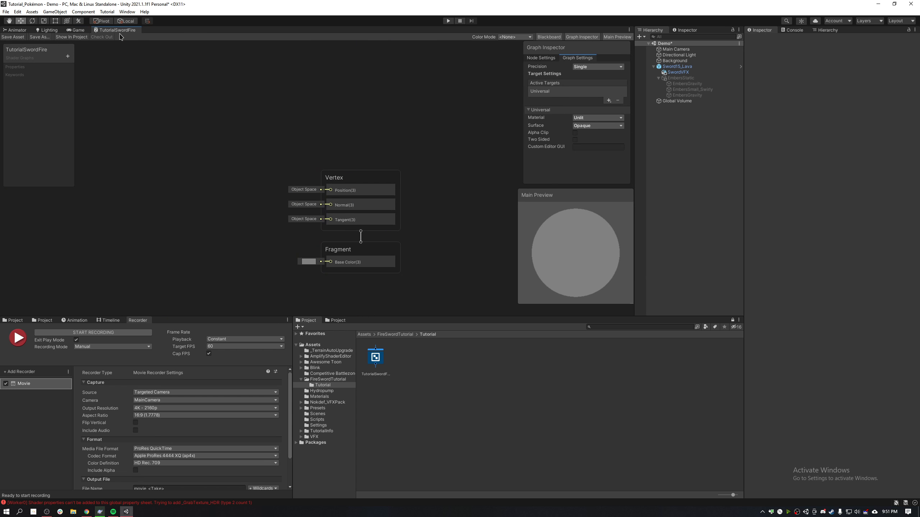
middle_drag(141, 193, 247, 123)
key(shift+space)
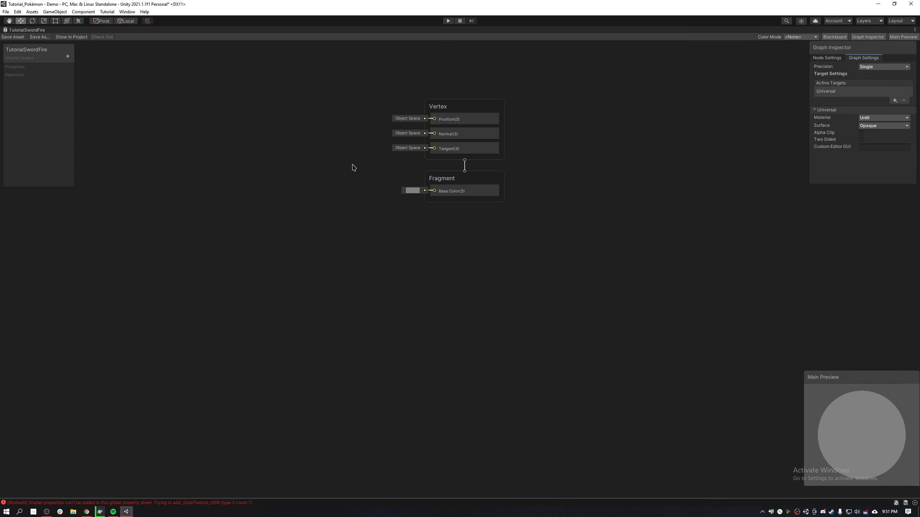
middle_drag(380, 161, 447, 251)
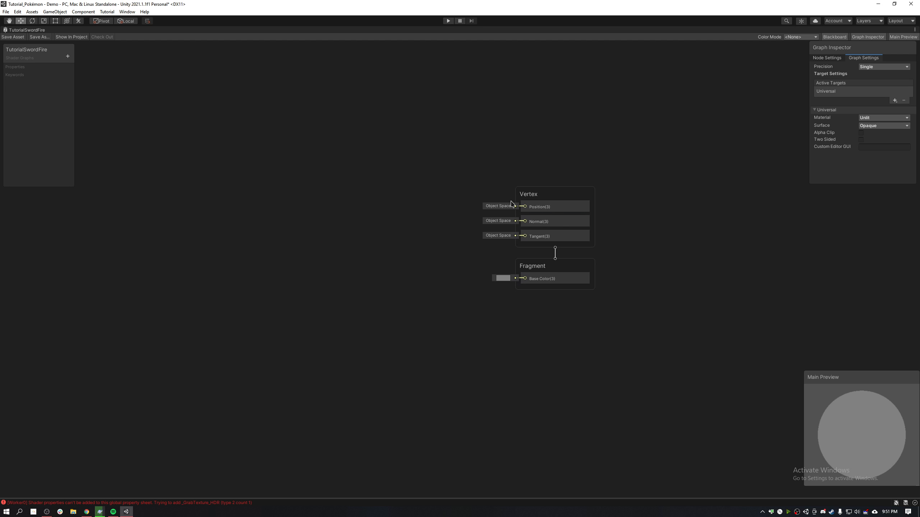
middle_drag(709, 185, 714, 210)
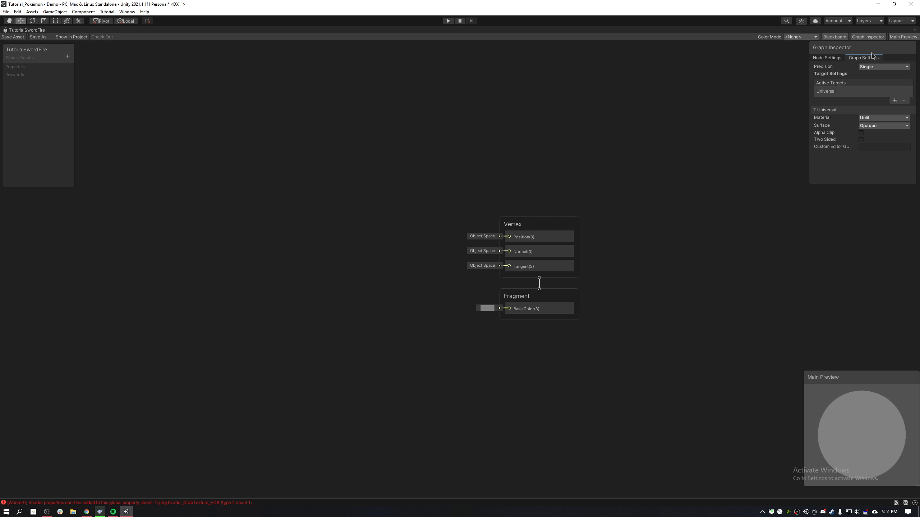
drag(872, 55, 386, 113)
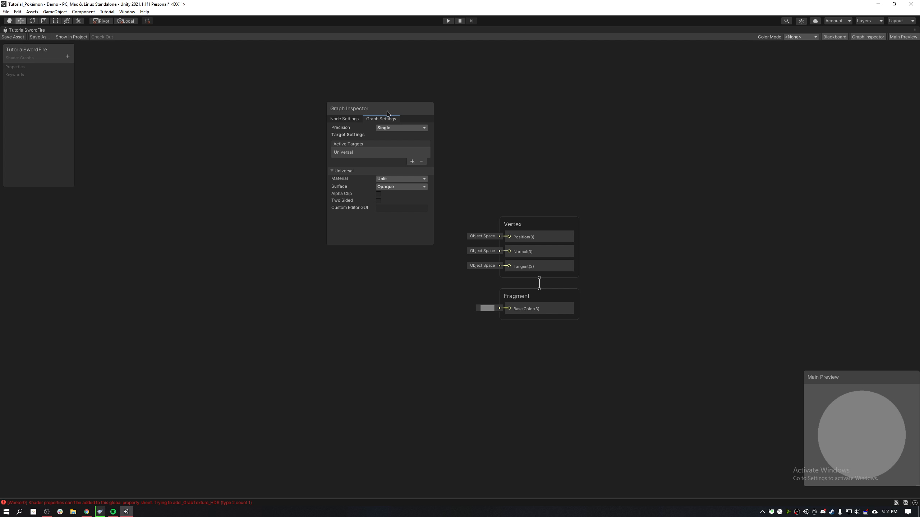
Configure the graph with Unlit material, Transparent surface and Additive blending.
click(402, 178)
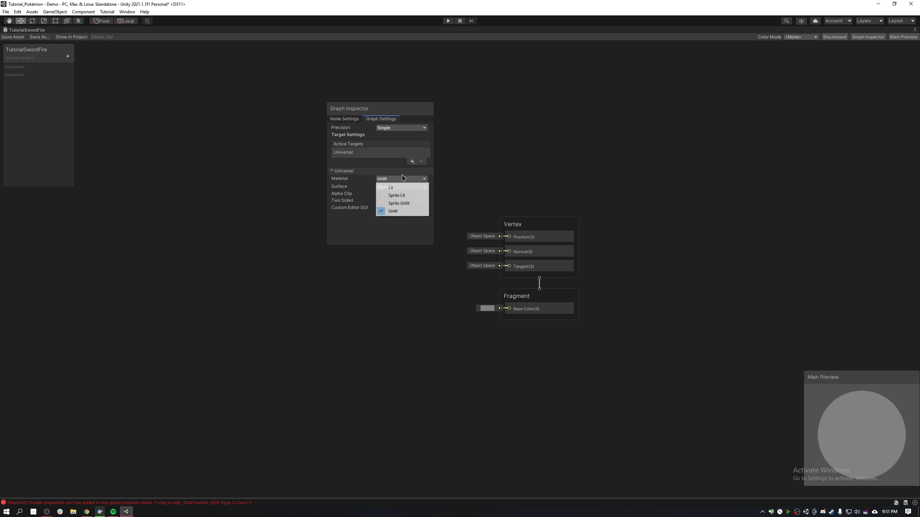
click(410, 211)
click(411, 228)
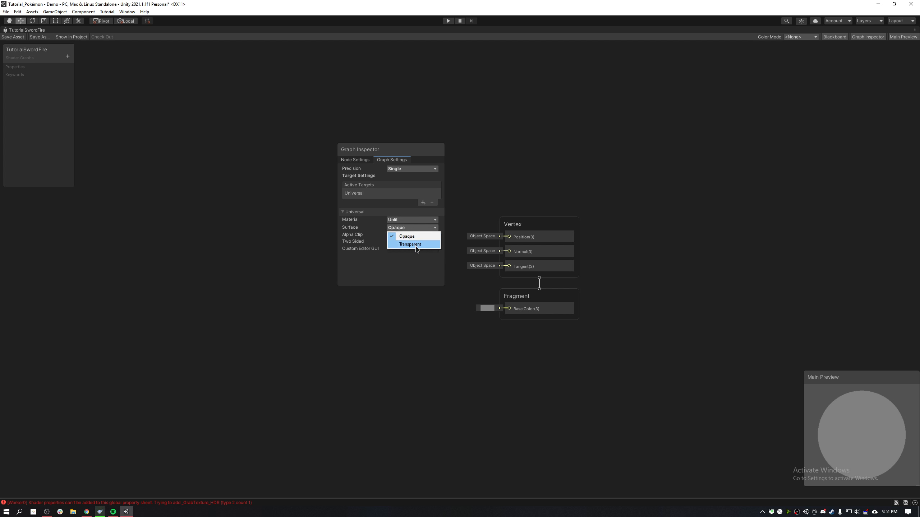
click(407, 242)
click(412, 226)
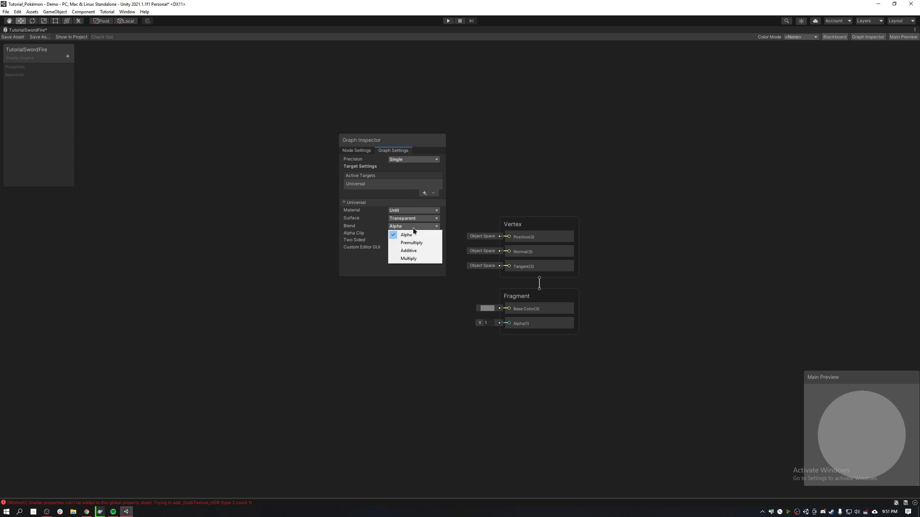
click(416, 250)
drag(408, 245, 400, 225)
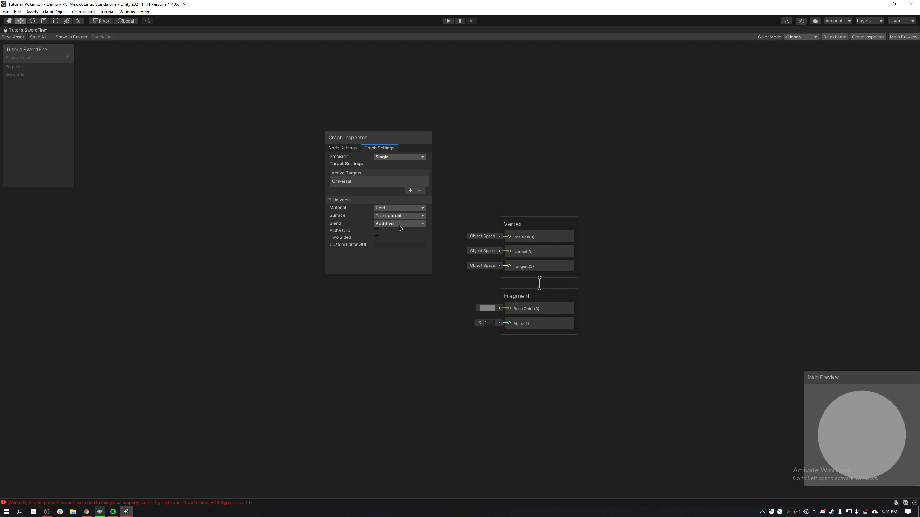
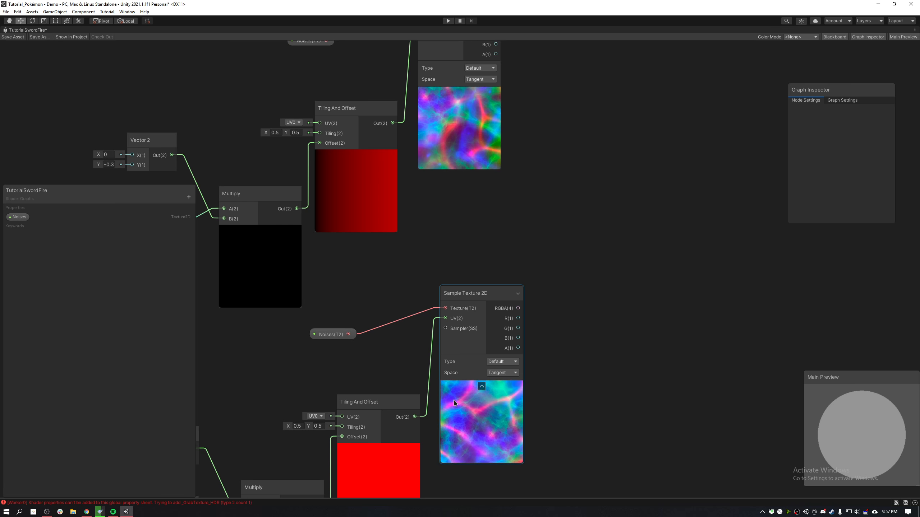
Add a Multiply node combining the upper Sample Texture 2D's B channel as A with the lower one's G channel as B.
scroll(618, 336, down, 5)
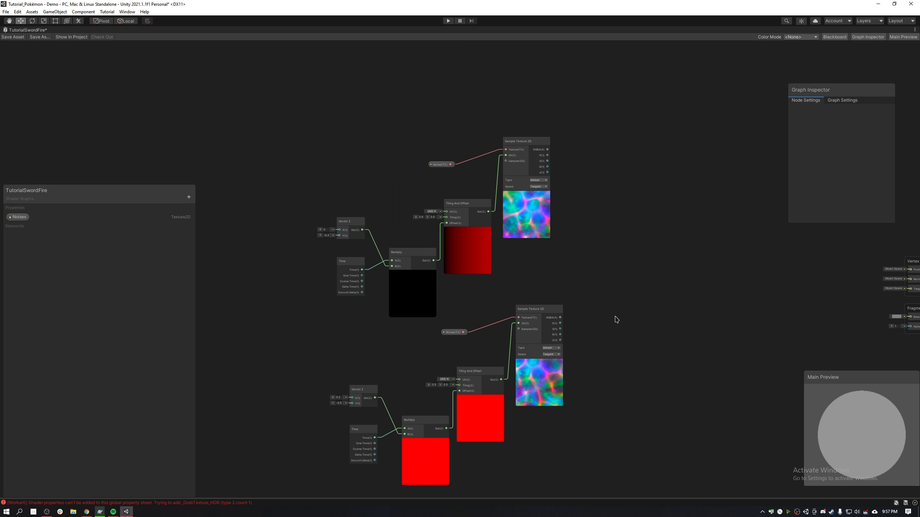
scroll(533, 202, up, 3)
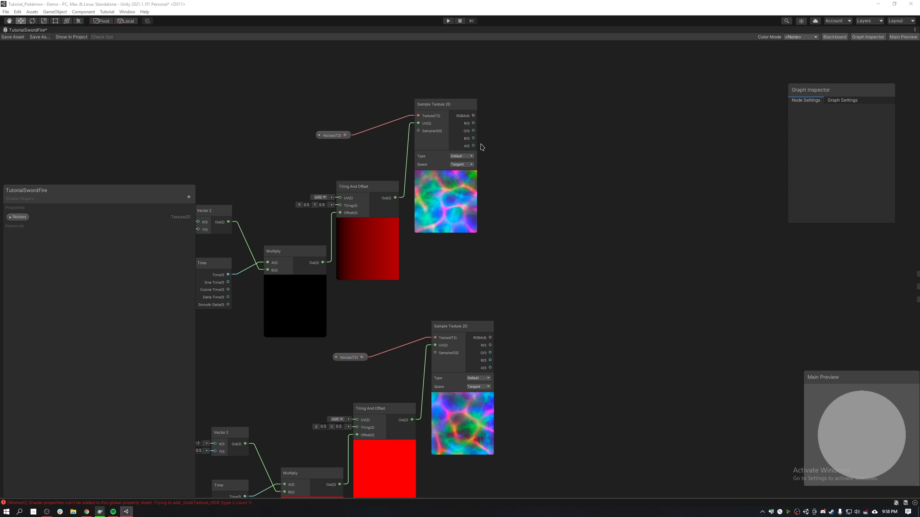
drag(520, 247, 522, 249)
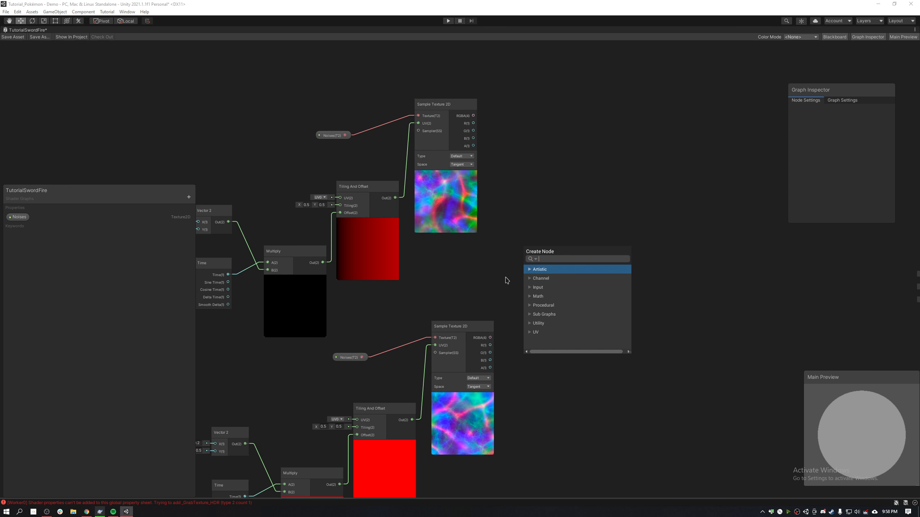
key(Return)
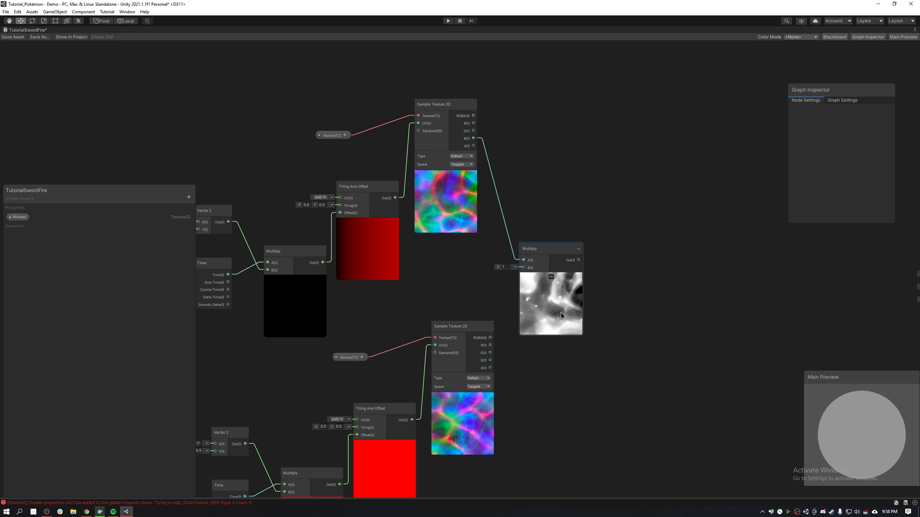
scroll(513, 364, up, 3)
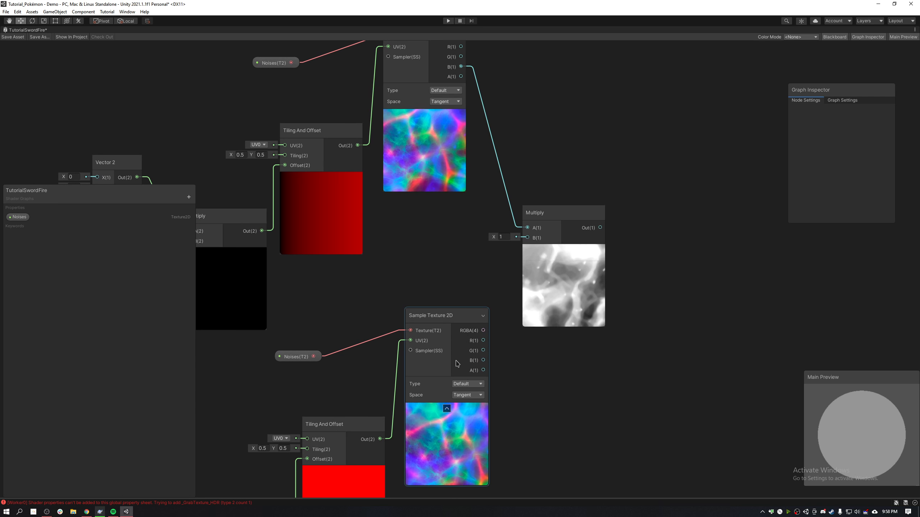
drag(484, 350, 528, 239)
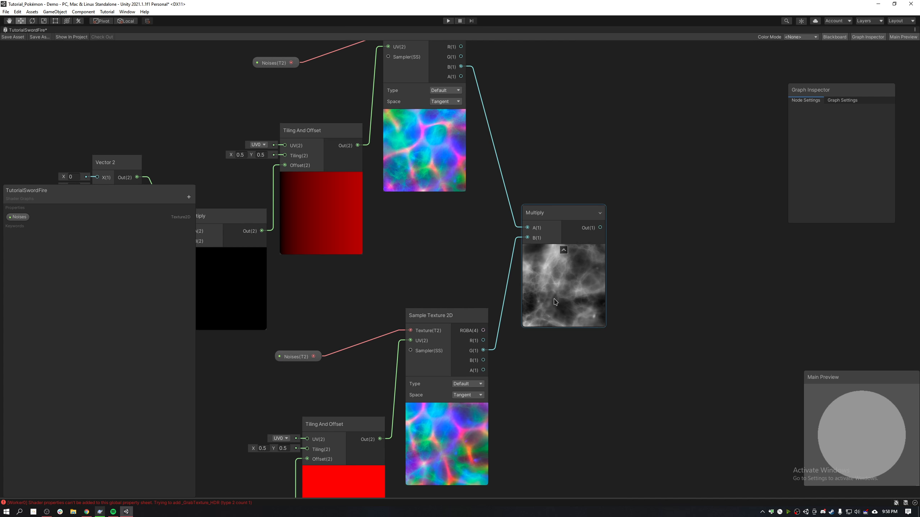
Examine the two scrolling noise branches and the combined noise pattern in the Multiply node's preview.
scroll(486, 289, down, 5)
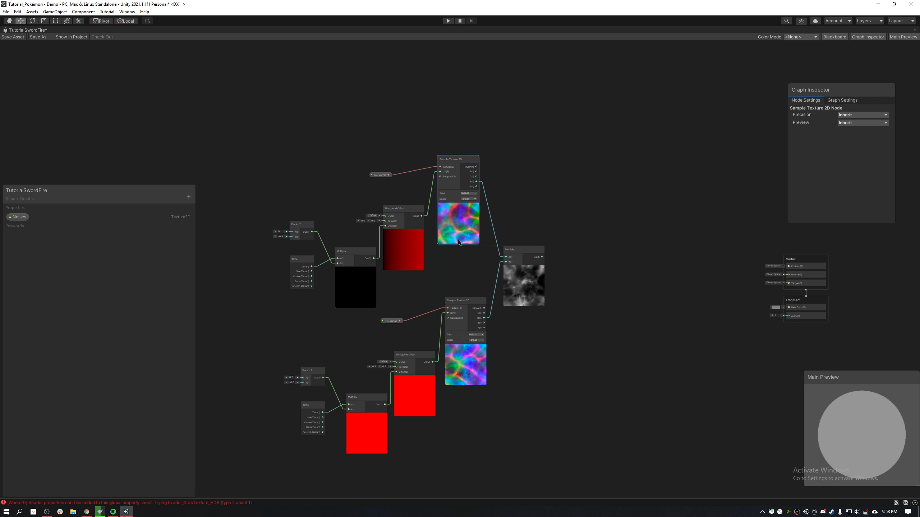
middle_drag(416, 286, 497, 235)
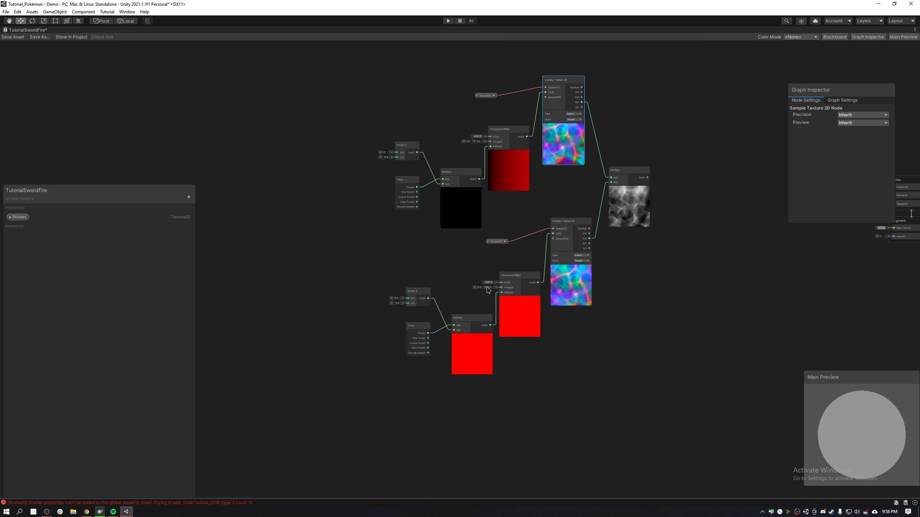
scroll(668, 197, up, 8)
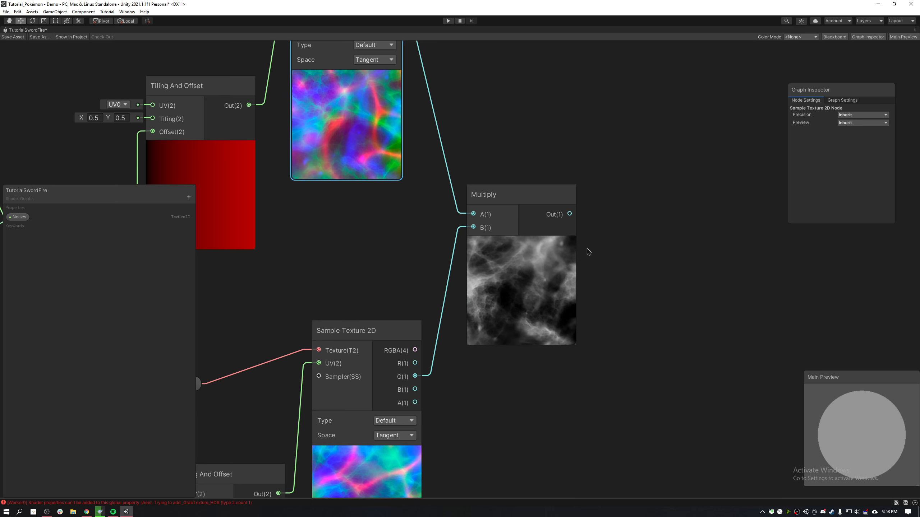
scroll(446, 283, down, 5)
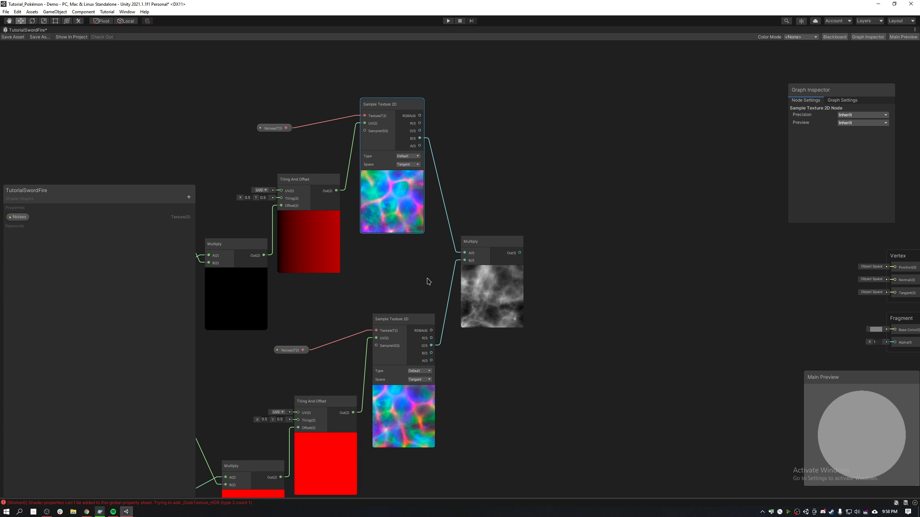
click(497, 299)
scroll(499, 294, up, 4)
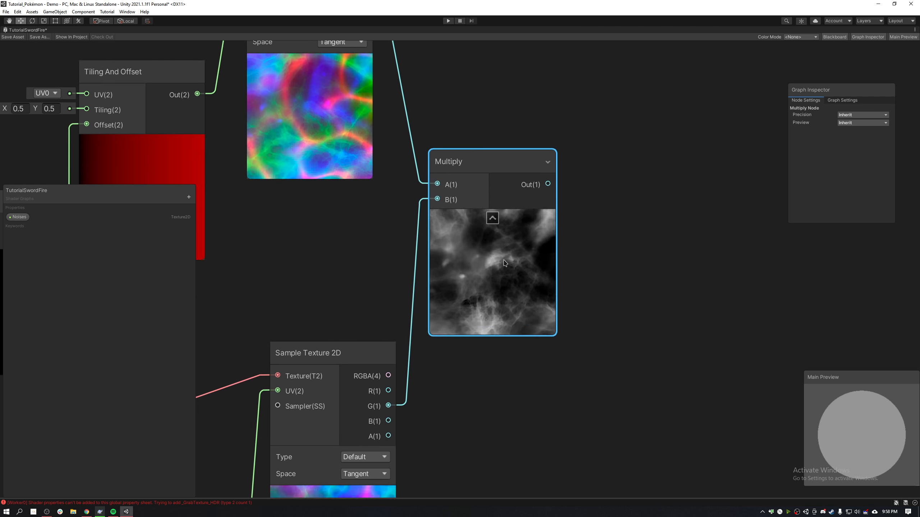
scroll(505, 263, down, 6)
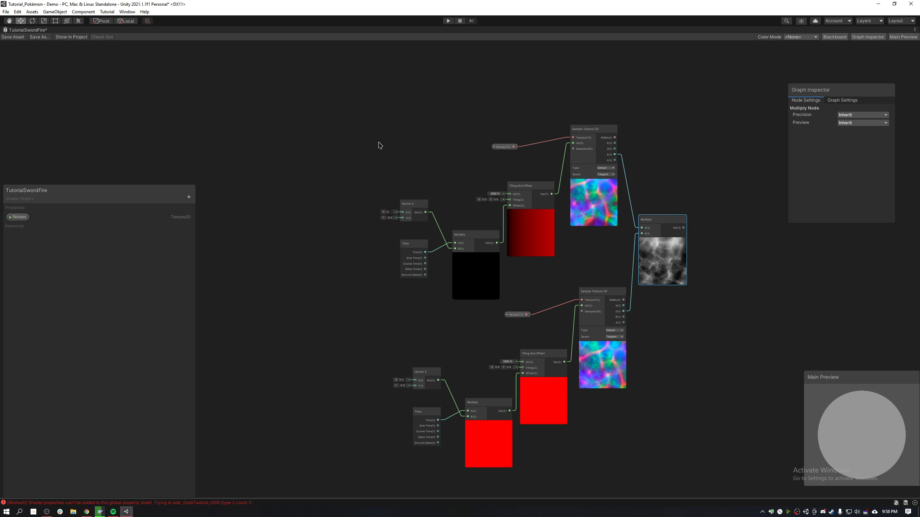
drag(379, 142, 560, 378)
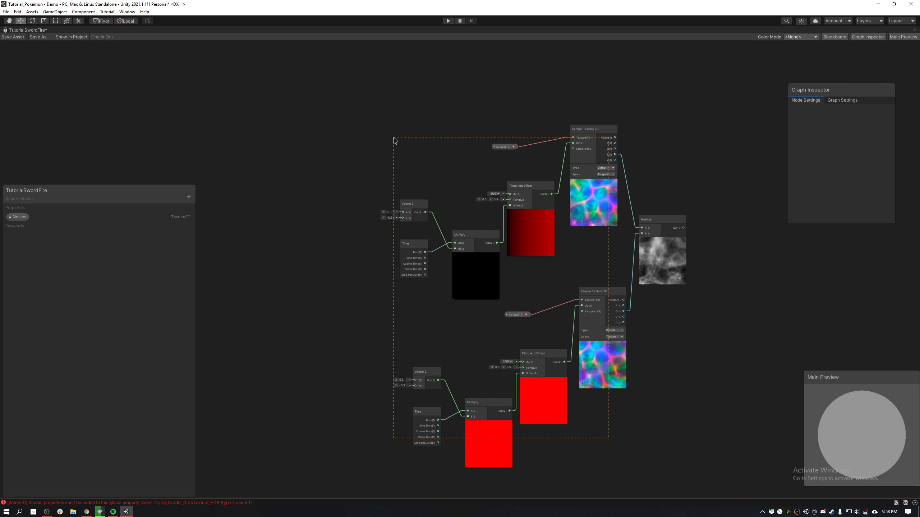
drag(394, 137, 395, 141)
click(429, 161)
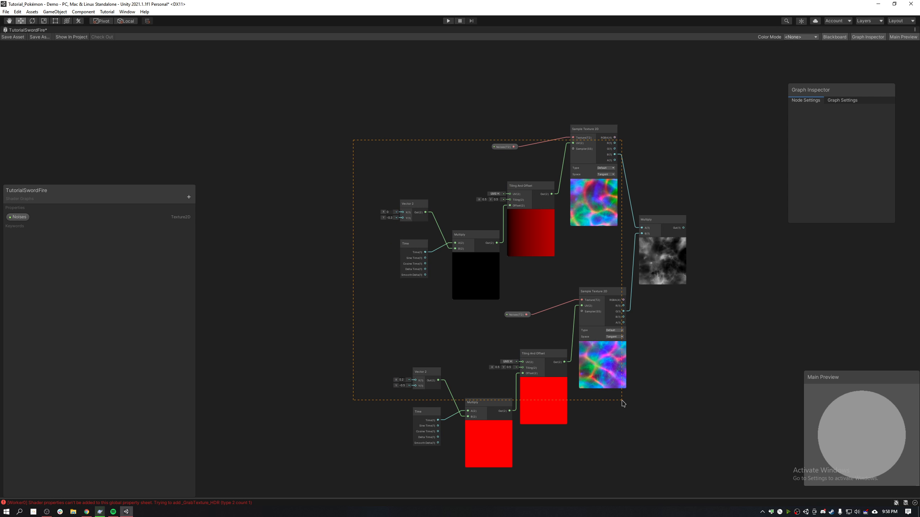
drag(623, 403, 597, 435)
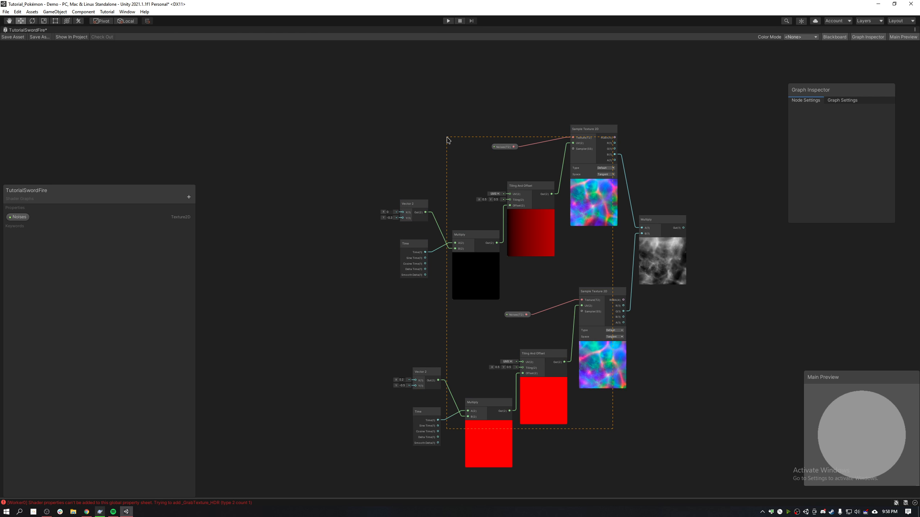
drag(447, 137, 447, 137)
middle_drag(803, 289, 591, 284)
scroll(441, 203, up, 4)
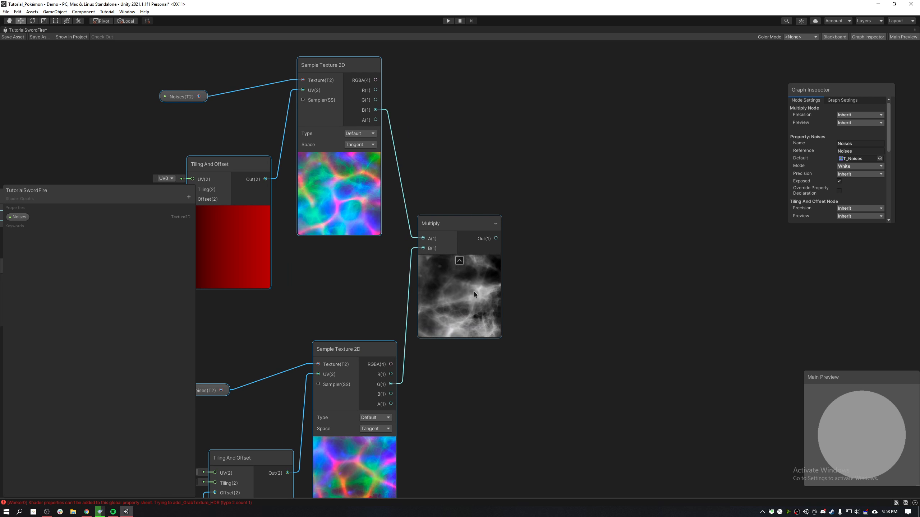
drag(473, 291, 473, 286)
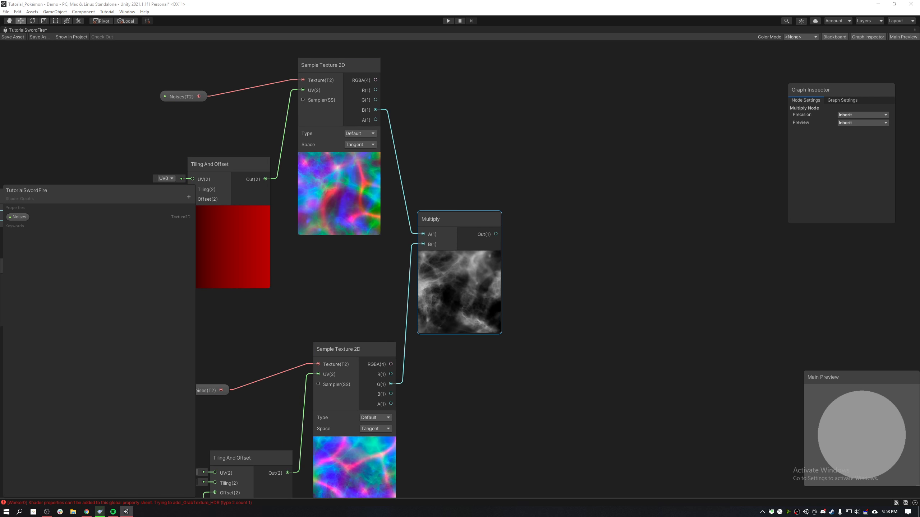
middle_drag(584, 209, 643, 259)
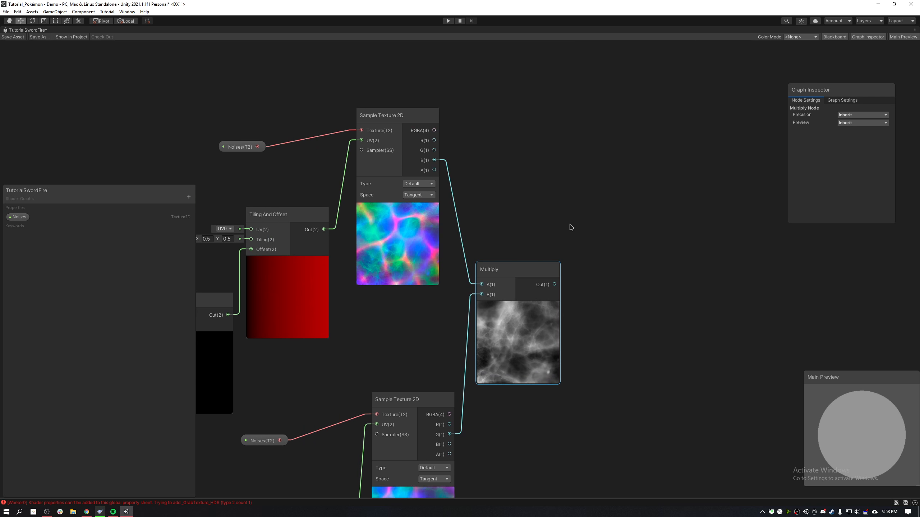
scroll(560, 214, down, 2)
scroll(576, 163, up, 2)
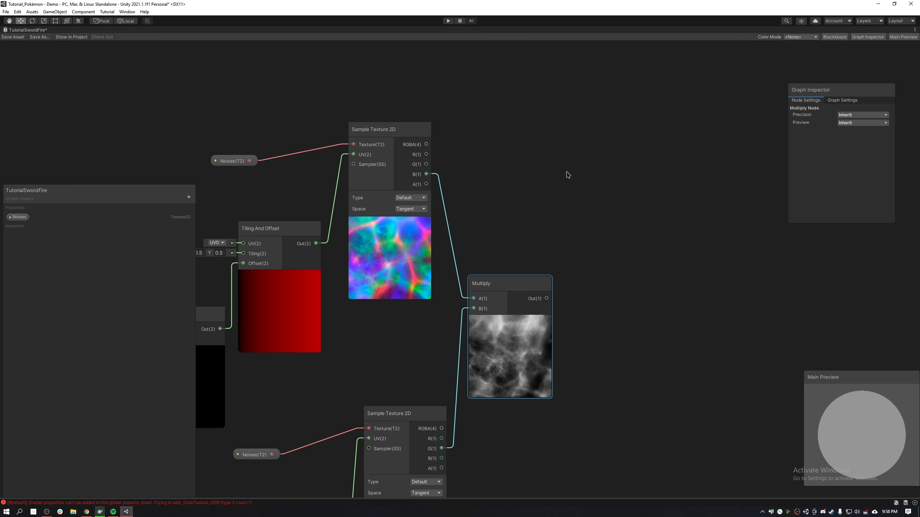
Add a Lerp node beyond the Multiply node that combines the two noise channels.
right_click(636, 220)
click(673, 225)
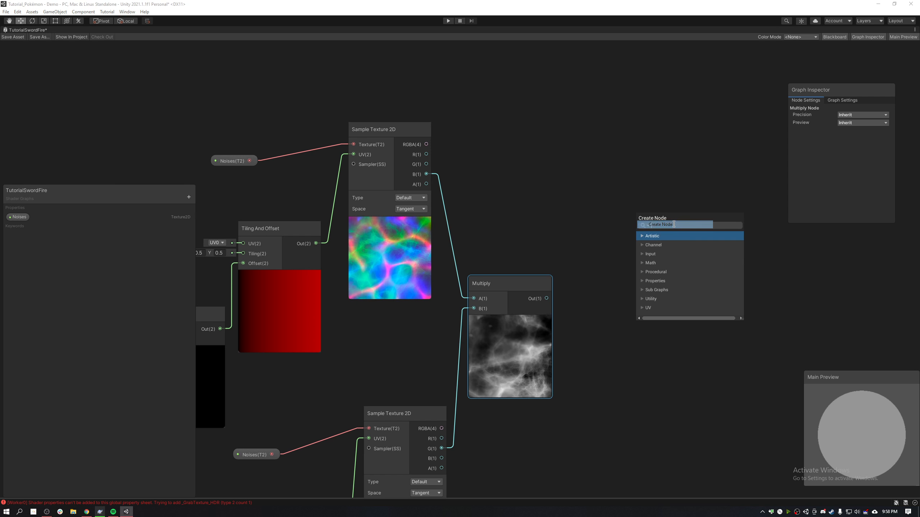
text(lerp)
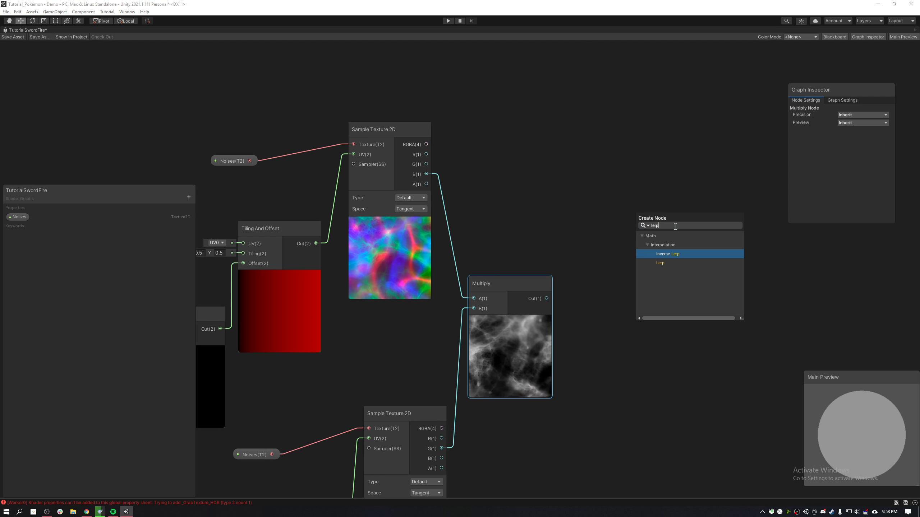
key(Down)
key(Return)
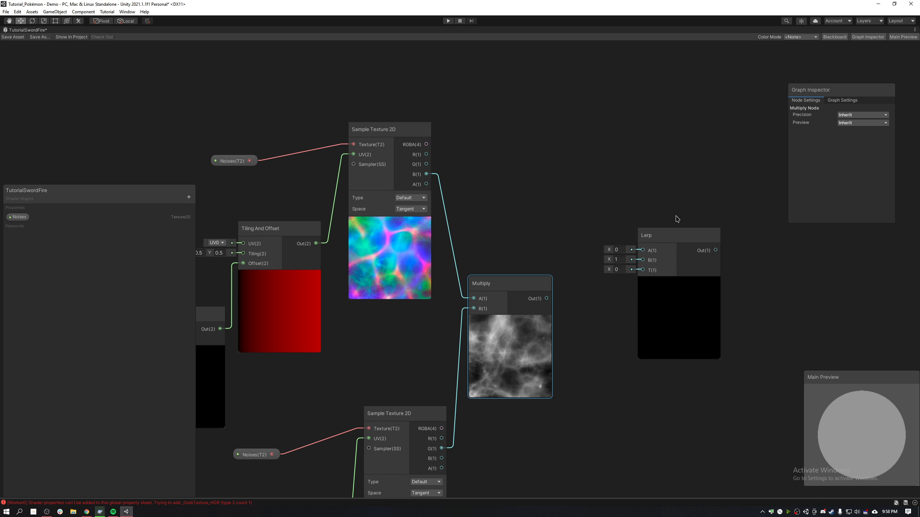
Move the noise Multiply node lower, between the two Sample Texture 2D nodes and the Lerp.
scroll(565, 256, down, 1)
mouse_move(508, 338)
mouse_down()
mouse_move(533, 302)
mouse_move(503, 297)
mouse_move(536, 291)
mouse_move(507, 320)
mouse_up()
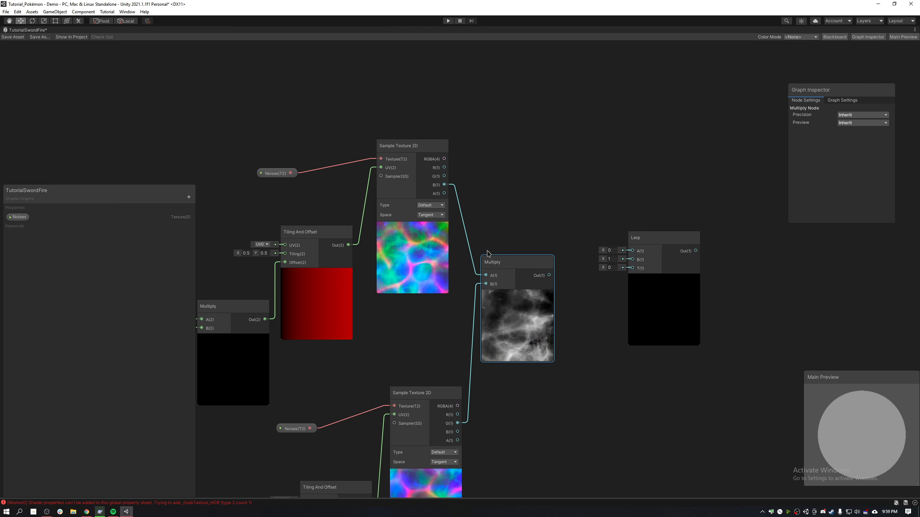
scroll(394, 231, up, 5)
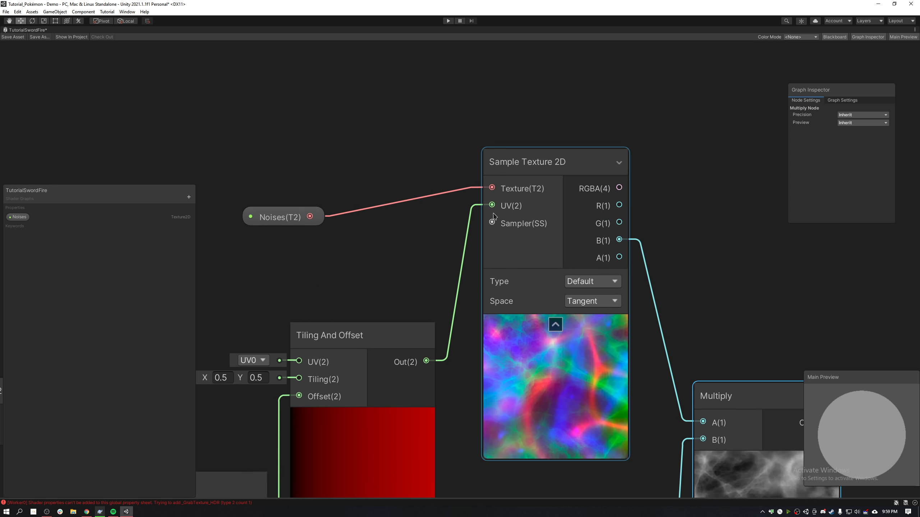
middle_drag(697, 316, 308, 212)
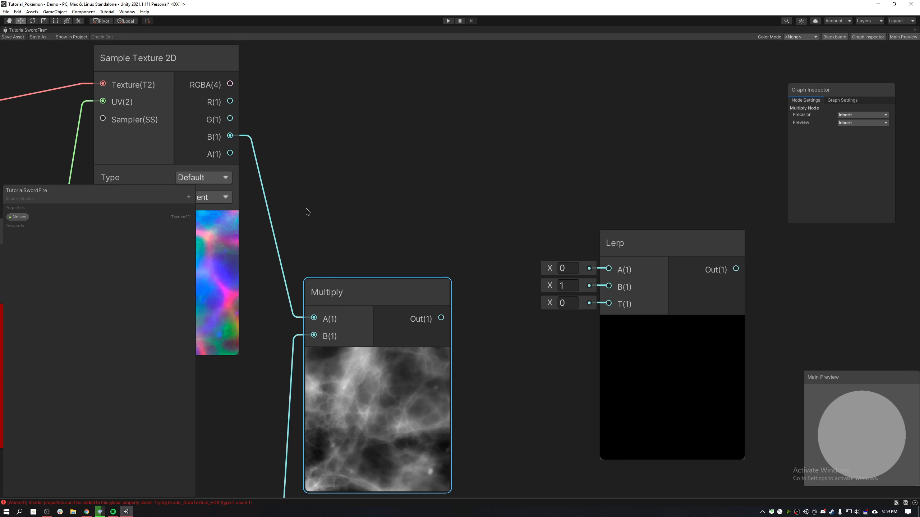
scroll(496, 255, down, 4)
middle_drag(505, 328, 467, 264)
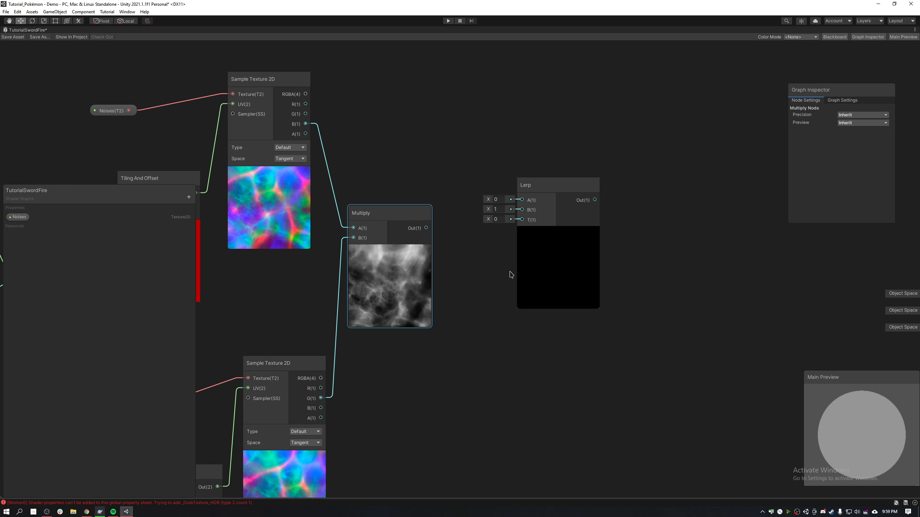
drag(414, 313, 425, 370)
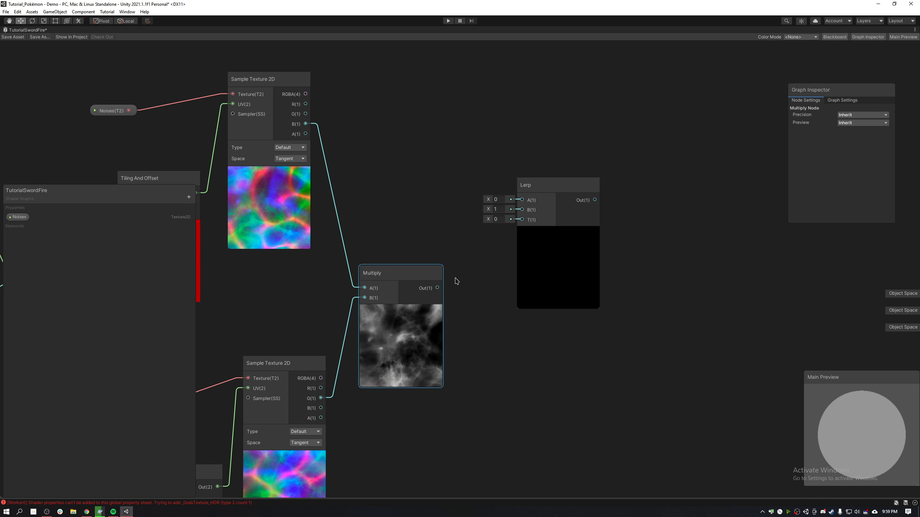
middle_drag(455, 190, 478, 203)
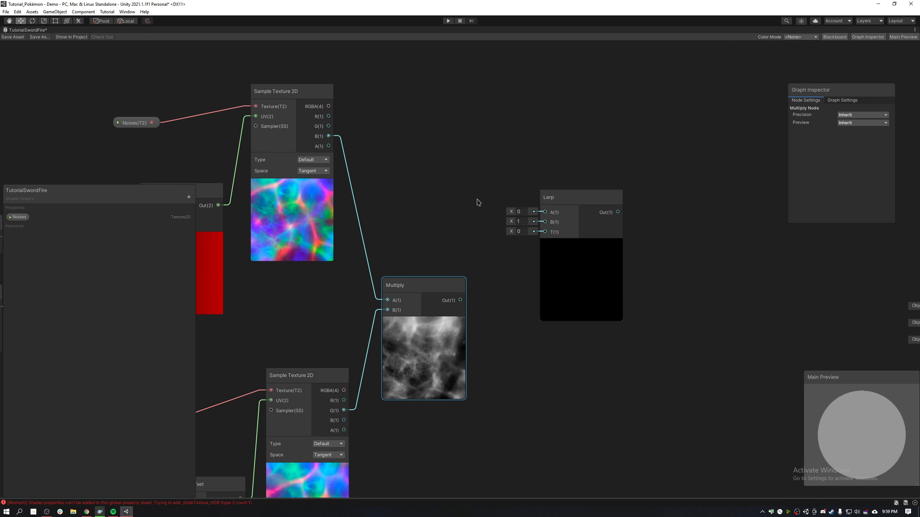
Add a UV node above the Multiply node and connect its output to the Lerp's A input.
middle_drag(430, 122, 462, 164)
right_click(462, 164)
click(430, 170)
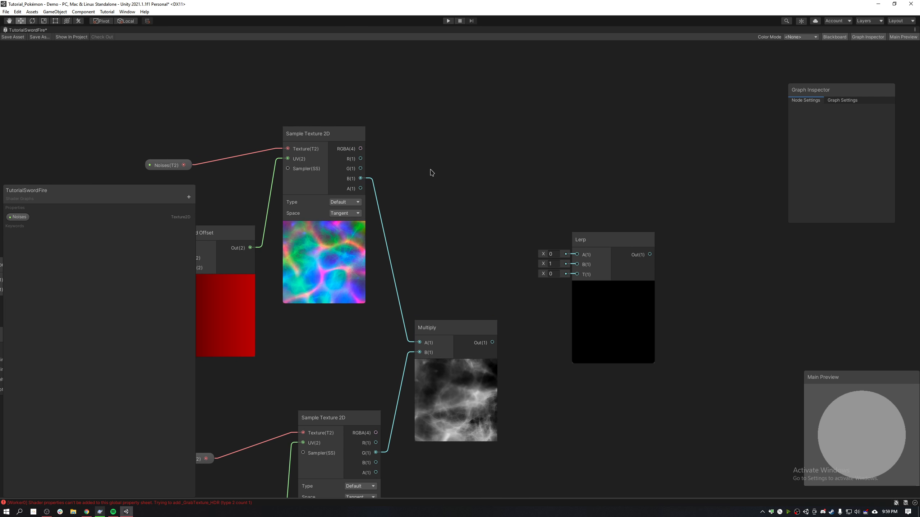
right_click(431, 173)
click(436, 173)
text(uv)
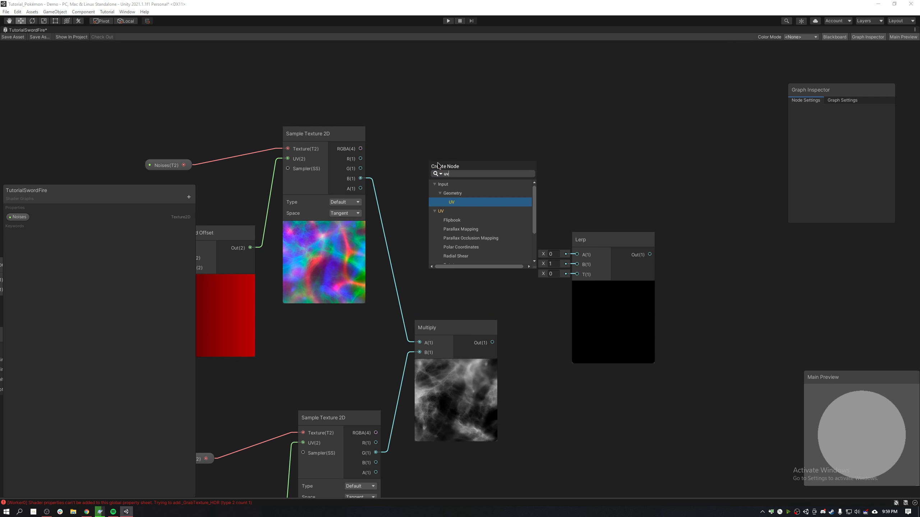
key(Return)
click(472, 223)
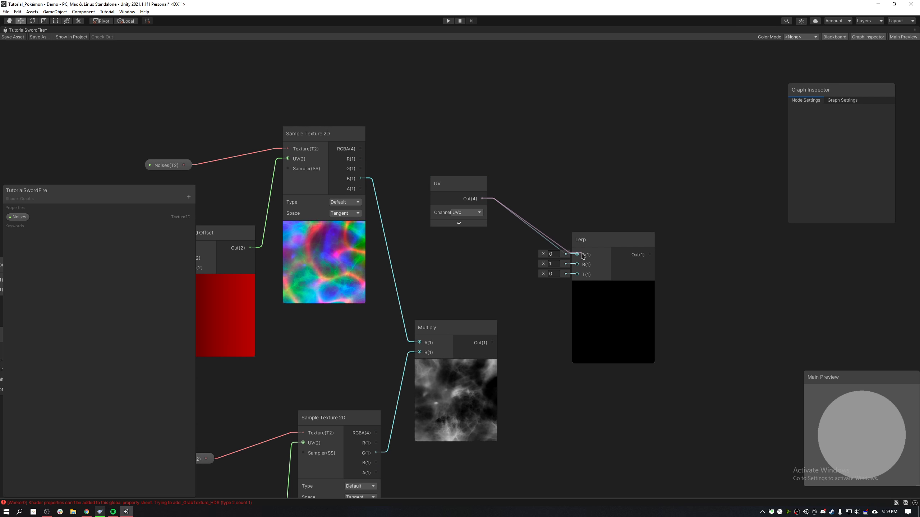
drag(582, 256, 580, 254)
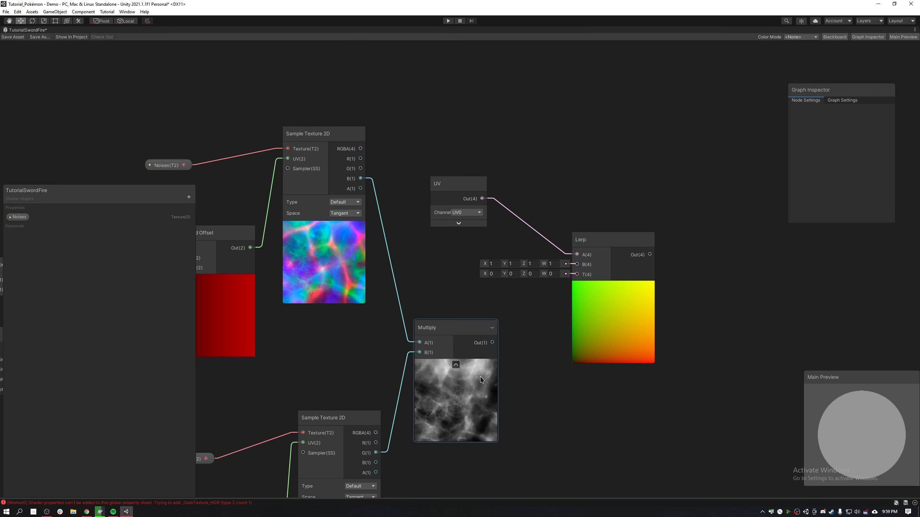
Connect the Multiply output to the Lerp's B input and arrange the UV, Multiply and Lerp nodes neatly.
drag(481, 379, 460, 316)
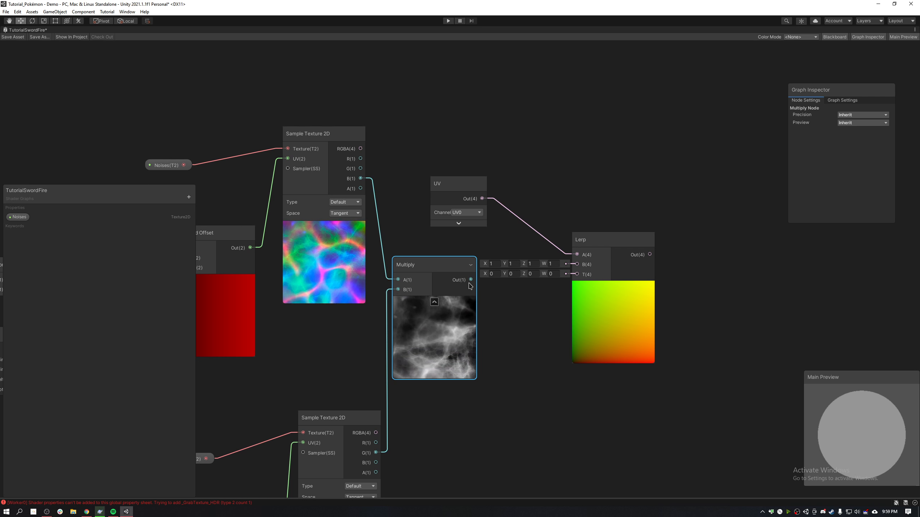
drag(470, 279, 578, 267)
drag(429, 334, 447, 315)
mouse_move(440, 186)
mouse_down()
mouse_move(487, 156)
mouse_move(414, 180)
mouse_move(425, 187)
mouse_up()
drag(434, 334, 424, 333)
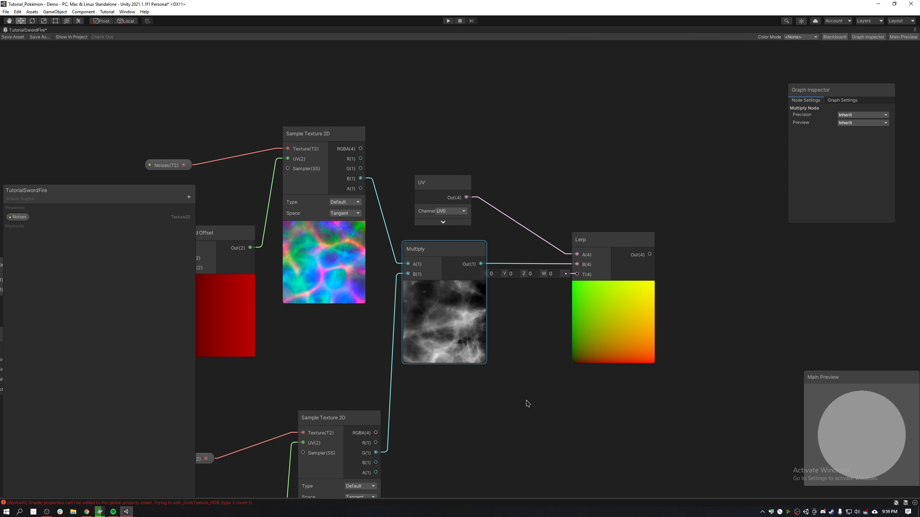
middle_drag(527, 403, 516, 338)
drag(565, 278, 584, 367)
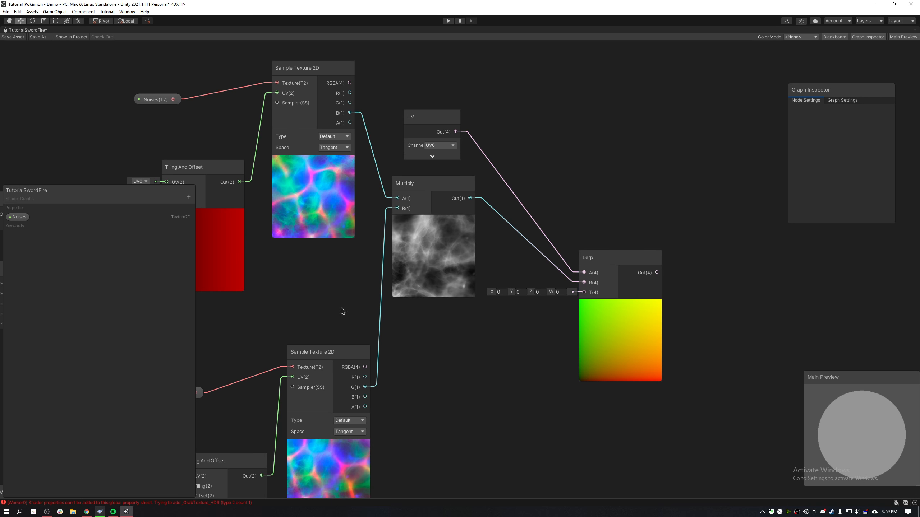
Add a Float property DisplacementStrenght with default 0.3 and connect it to the Lerp's T input.
click(189, 198)
click(212, 204)
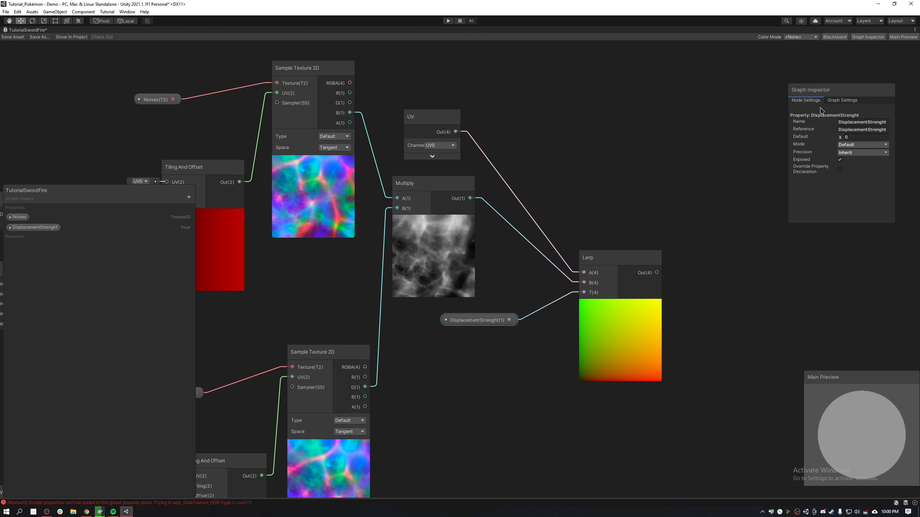
drag(846, 96, 724, 119)
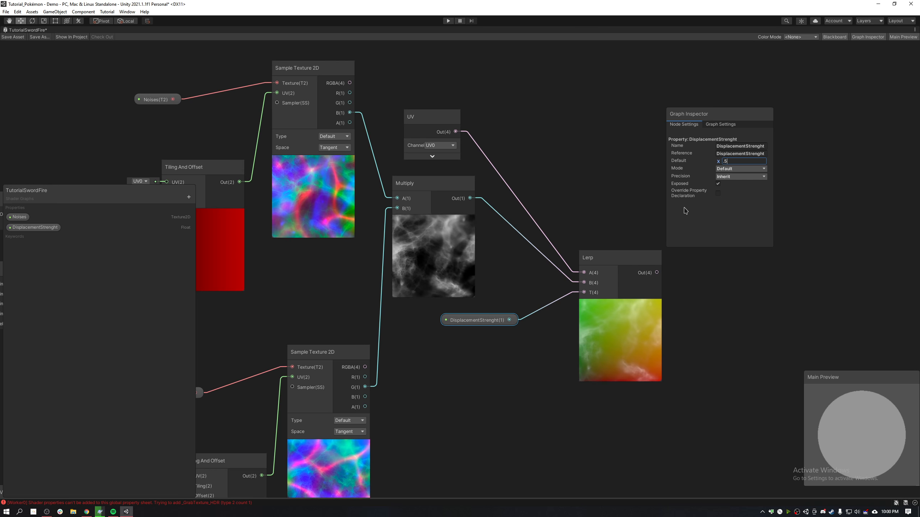
key(BackSpace)
text(3)
key(Return)
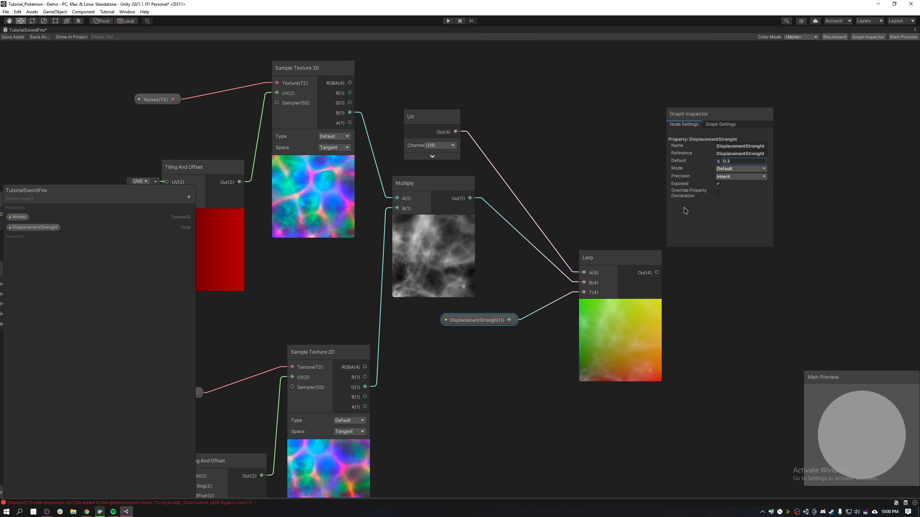
Move the Lerp node closer to the Multiply node and shift the Graph Inspector clear of the graph nodes.
scroll(649, 314, up, 4)
middle_drag(456, 310, 617, 323)
scroll(621, 324, down, 5)
click(704, 369)
drag(704, 368, 675, 317)
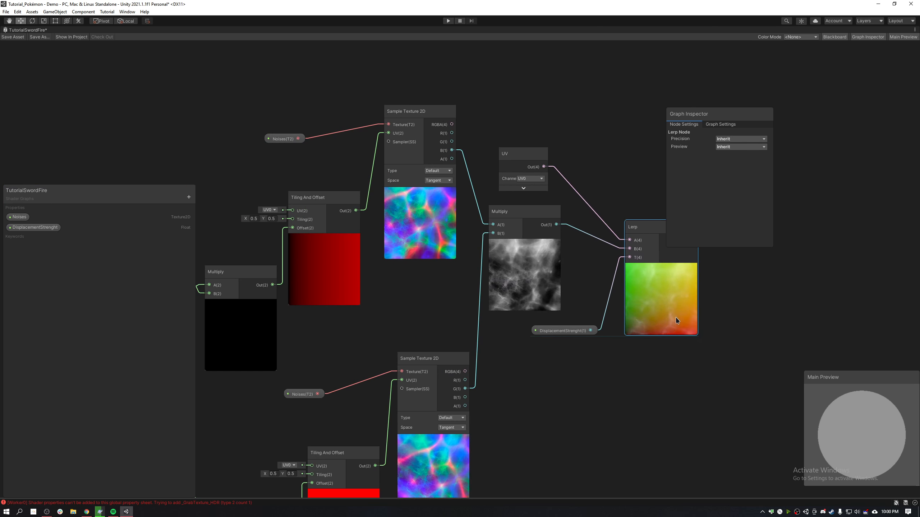
middle_drag(754, 300, 602, 331)
drag(721, 199, 880, 111)
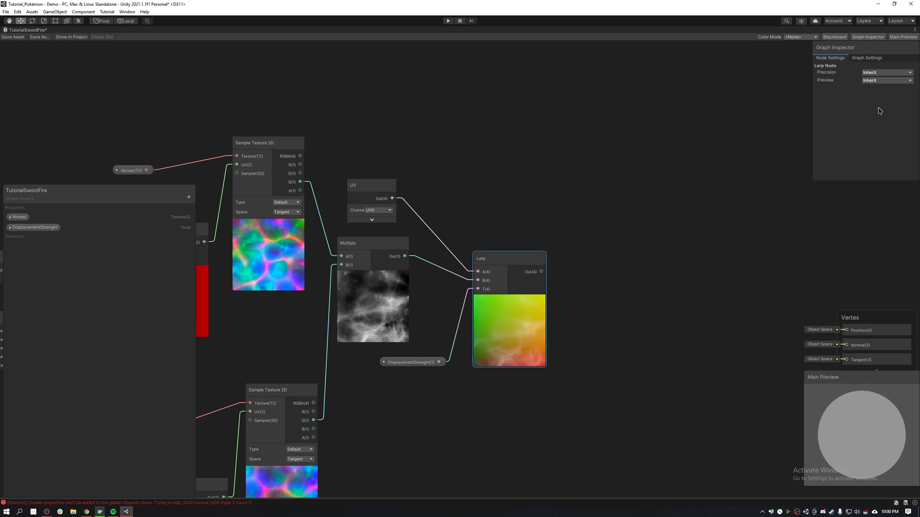
Duplicate the upper Noises property and its Sample Texture 2D node, and place the copies beyond the Lerp.
click(478, 228)
middle_drag(474, 227, 664, 180)
drag(292, 87, 465, 143)
key(ctrl+d)
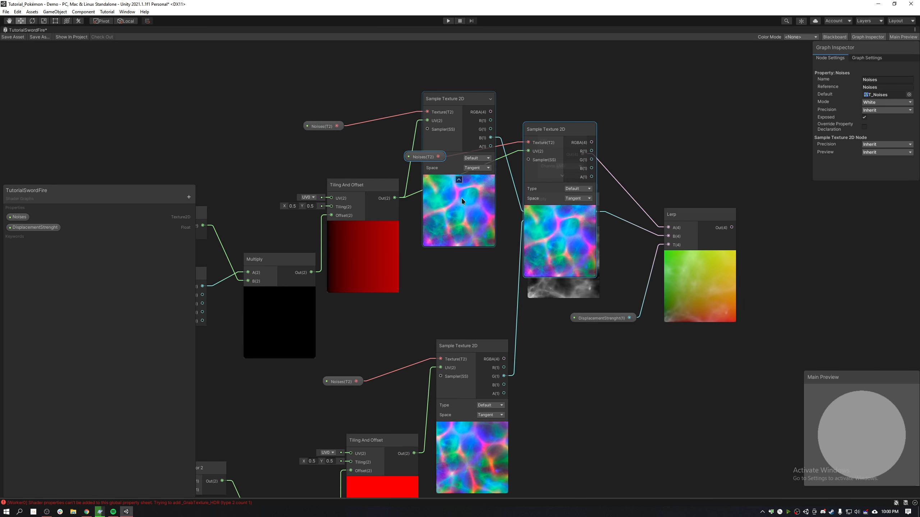
drag(573, 216, 774, 138)
middle_drag(773, 138, 532, 224)
drag(533, 223, 607, 223)
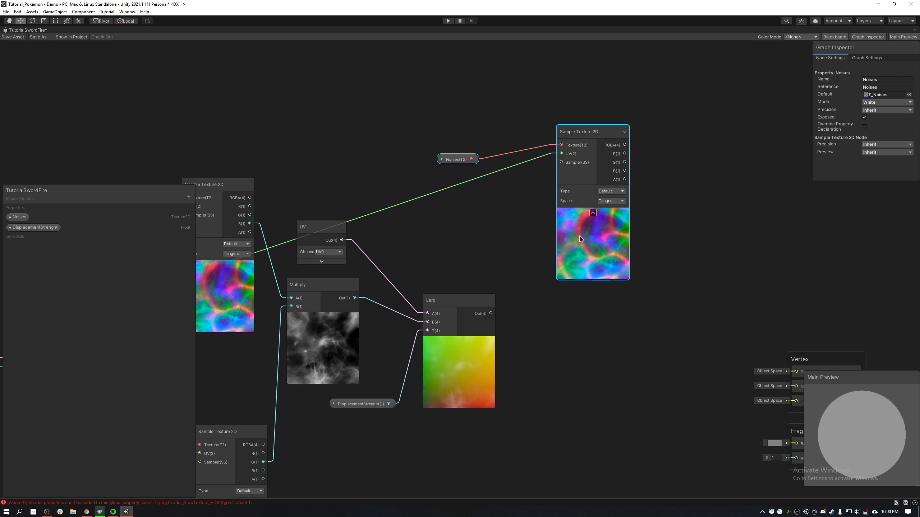
Replace the duplicated Sample Texture 2D's UV connection from Tiling And Offset with the Lerp output.
click(541, 158)
middle_drag(538, 169, 724, 101)
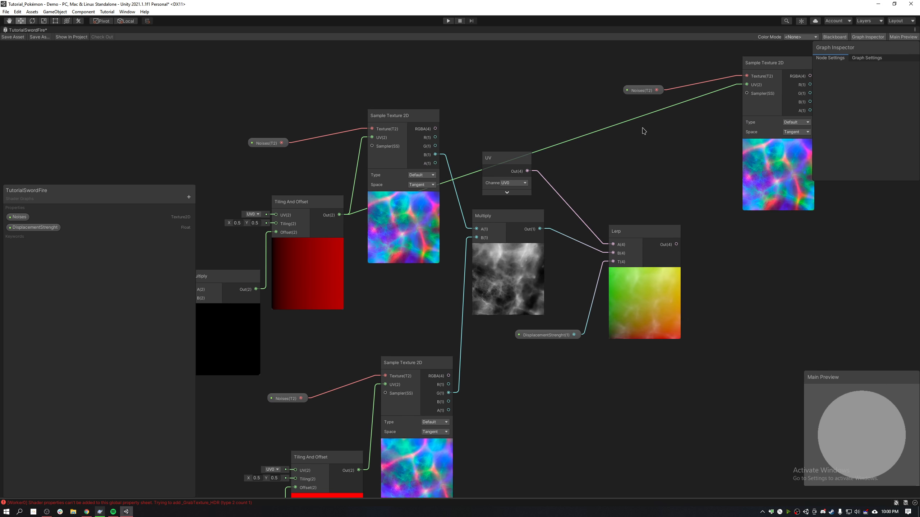
key(Delete)
middle_drag(696, 165, 506, 210)
scroll(561, 227, up, 3)
drag(618, 188, 597, 246)
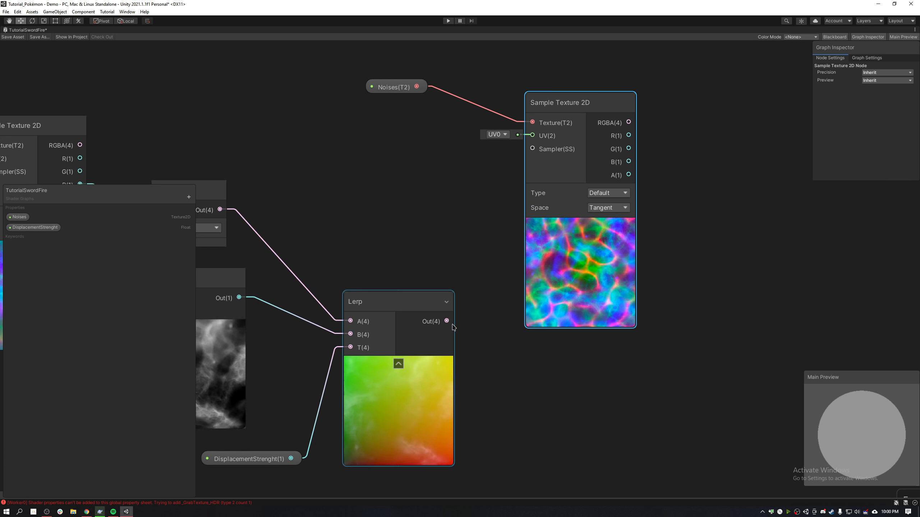
drag(528, 138, 529, 136)
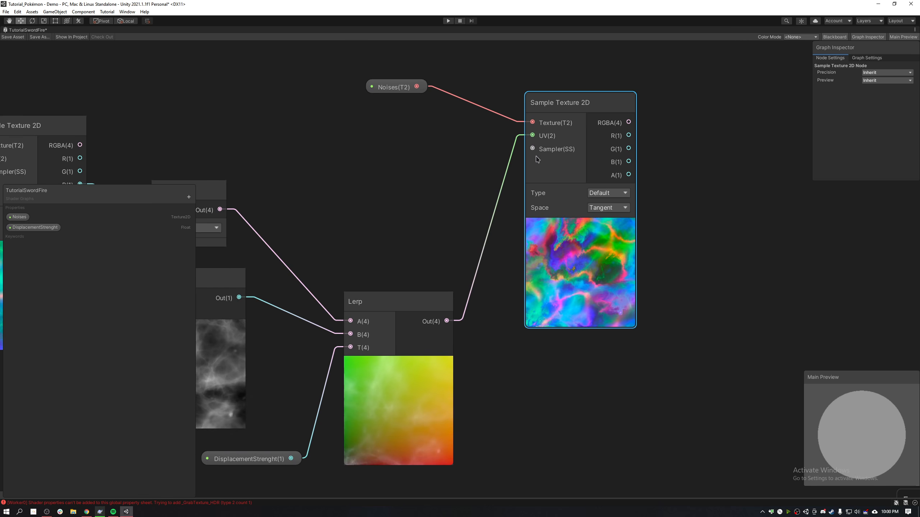
Examine the distorted noise preview and trace the UV, Multiply and scrolling texture nodes that drive it.
scroll(652, 308, down, 2)
scroll(651, 308, up, 2)
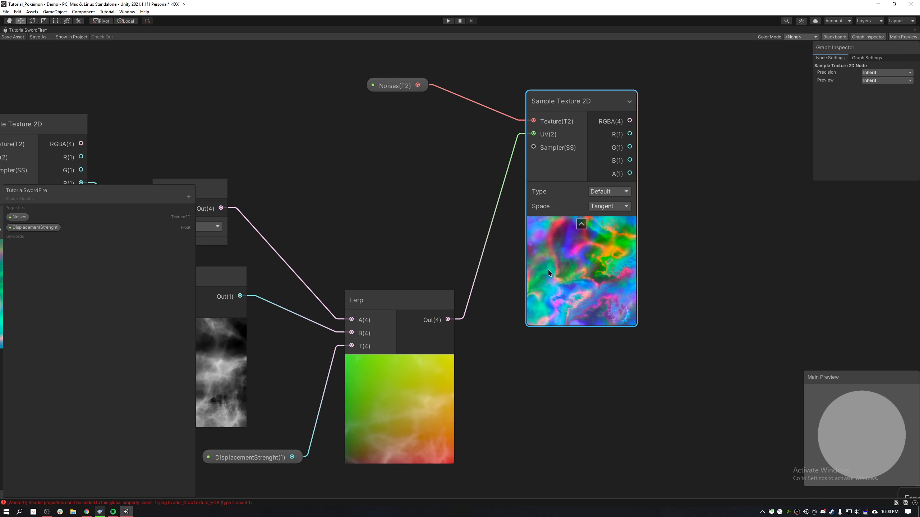
drag(548, 270, 561, 297)
middle_drag(461, 294, 532, 294)
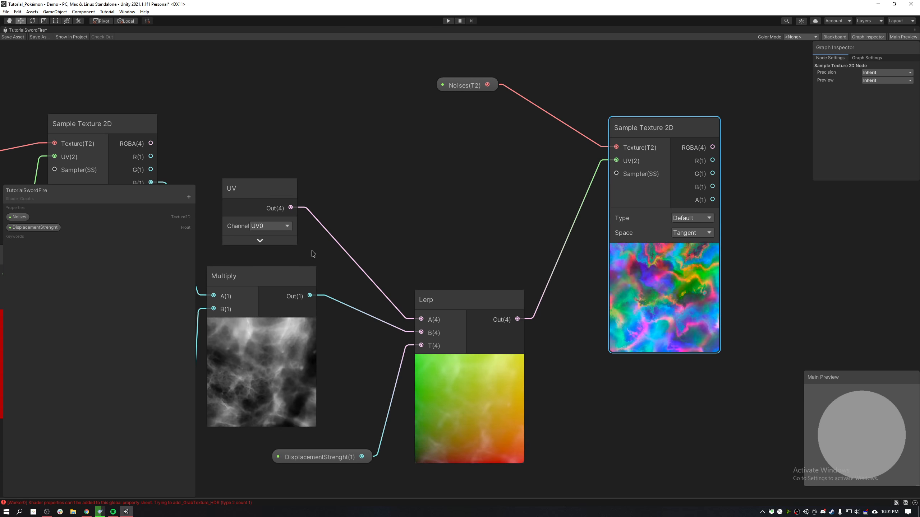
middle_drag(314, 253, 387, 277)
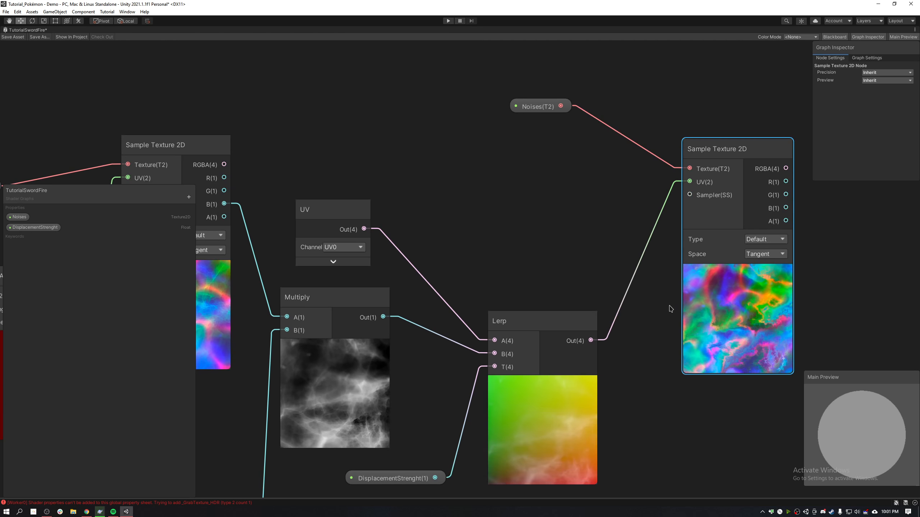
middle_drag(494, 241, 797, 152)
scroll(536, 275, down, 5)
scroll(398, 255, up, 3)
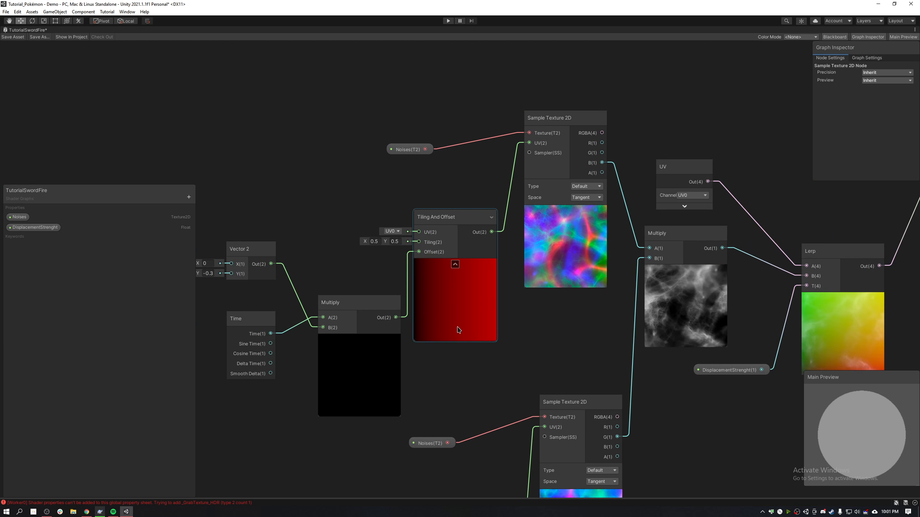
Move the UV node away from the Multiply node and bring the distorted Sample Texture 2D closer to the Lerp.
mouse_move(459, 331)
mouse_down()
mouse_move(454, 310)
mouse_move(462, 323)
mouse_up()
middle_drag(718, 187, 499, 249)
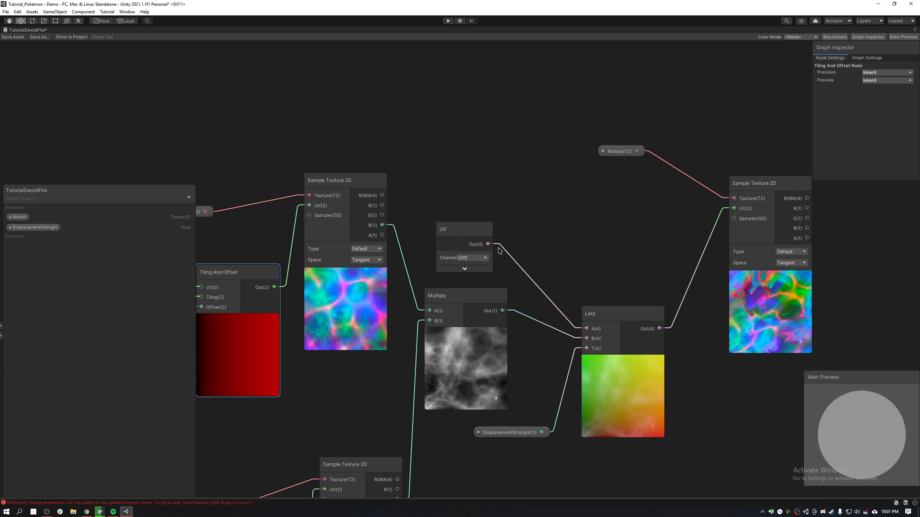
drag(478, 236, 458, 212)
middle_drag(619, 213, 365, 244)
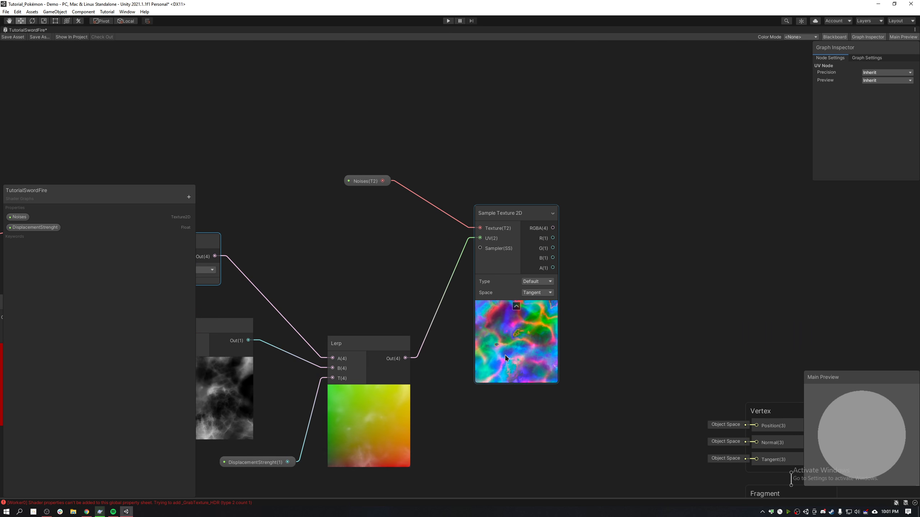
drag(505, 357, 465, 354)
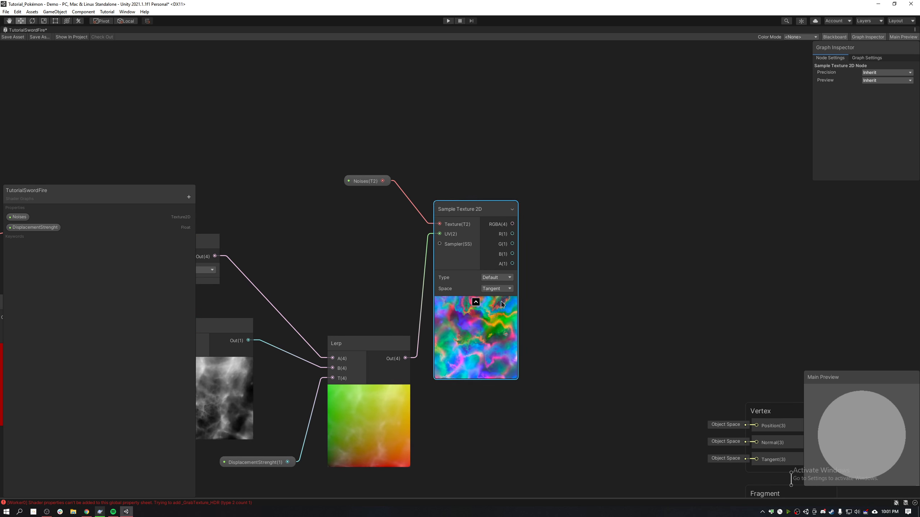
Add a Multiply node fed by the R output of the distorted Sample Texture 2D.
drag(596, 399, 485, 244)
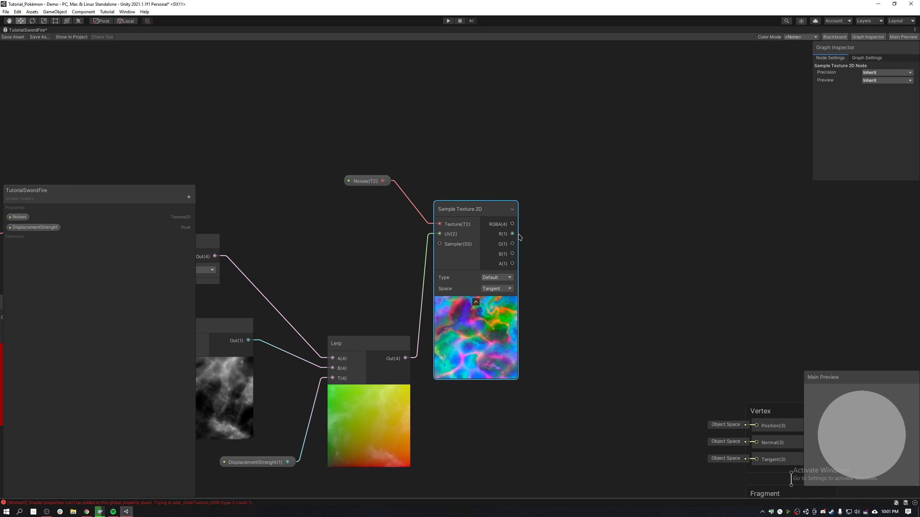
drag(549, 257, 566, 293)
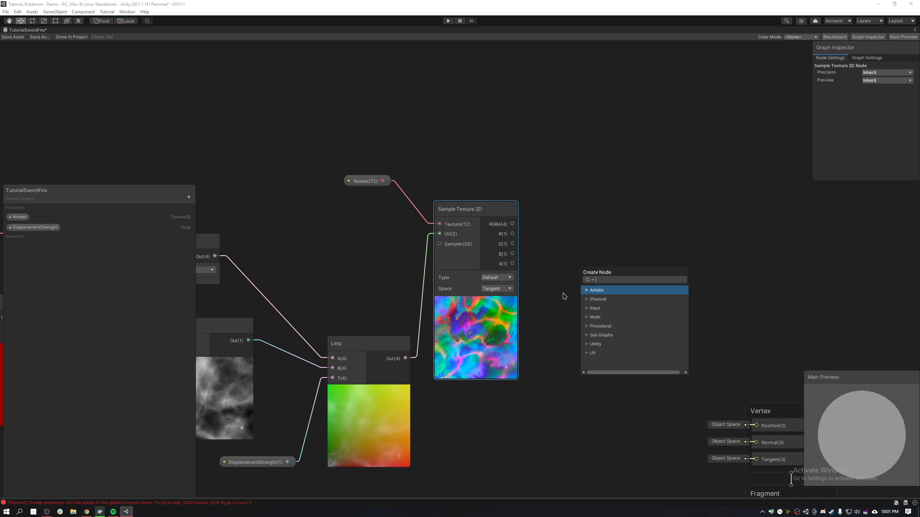
text(multiply)
key(Return)
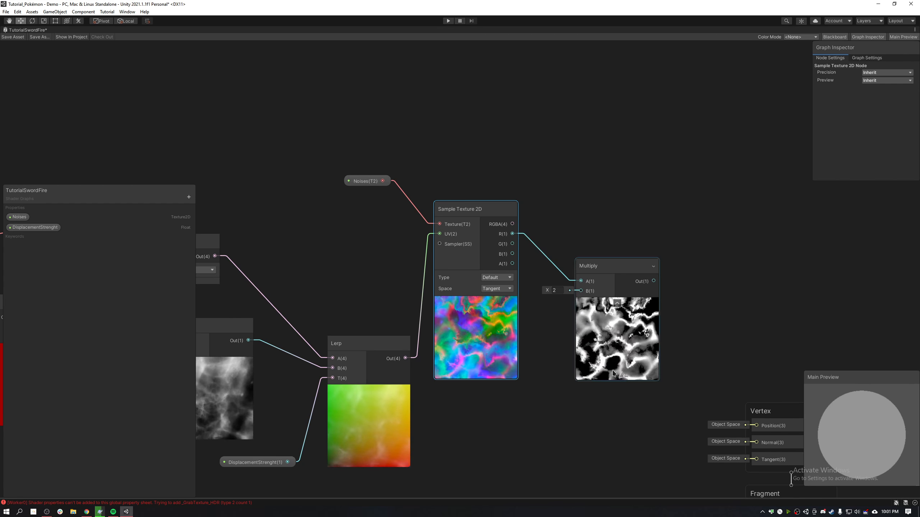
middle_drag(626, 404, 643, 332)
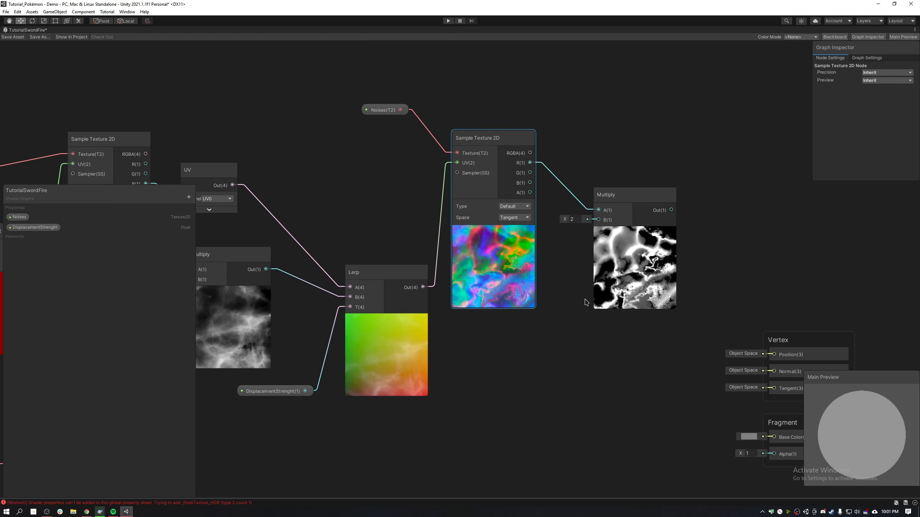
Connect the B output of the upper scrolling Sample Texture 2D to the B input of the new Multiply node.
scroll(569, 313, down, 3)
scroll(571, 321, down, 1)
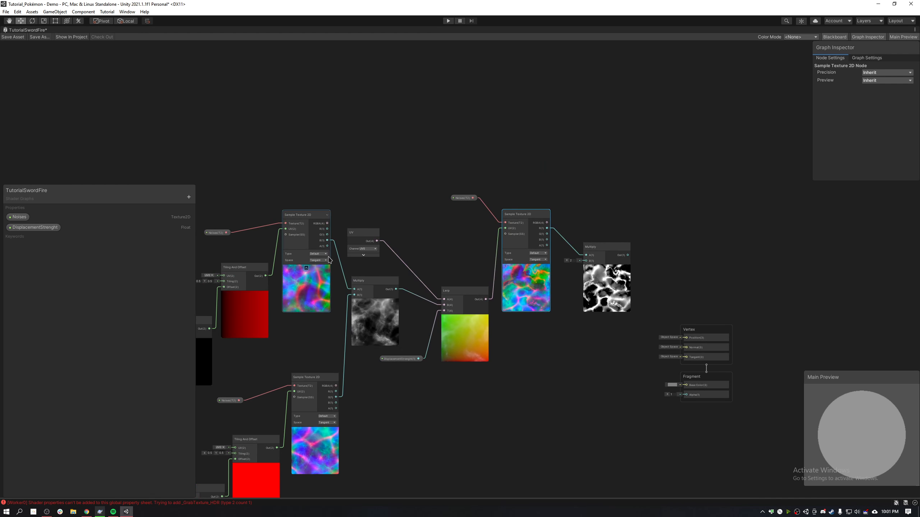
scroll(336, 235, up, 4)
drag(342, 230, 343, 238)
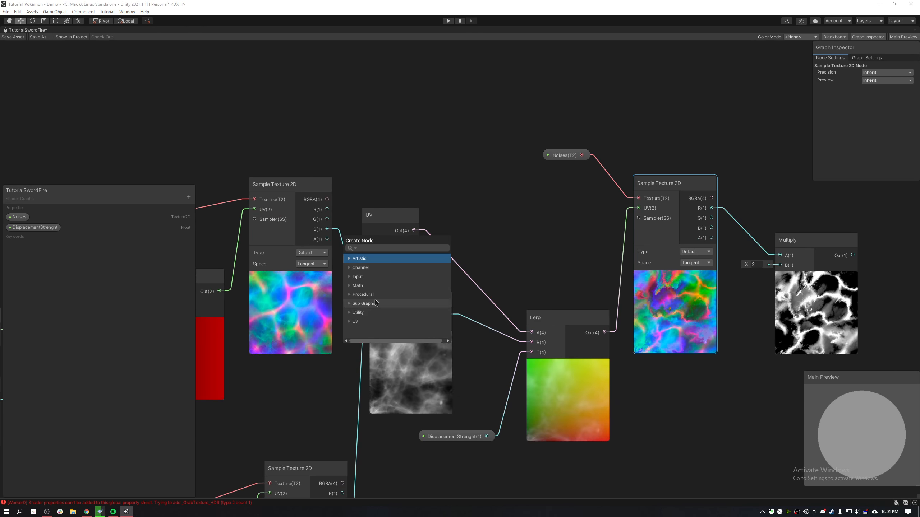
middle_drag(349, 393, 254, 386)
drag(261, 199, 742, 237)
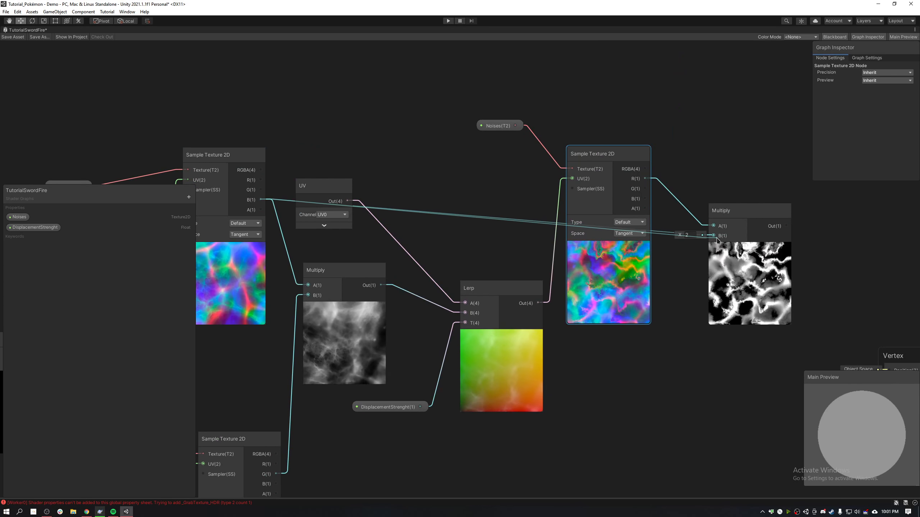
Move the new Multiply node closer to the distorted Sample Texture 2D and inspect its animated preview.
middle_drag(754, 300, 578, 307)
scroll(578, 306, up, 3)
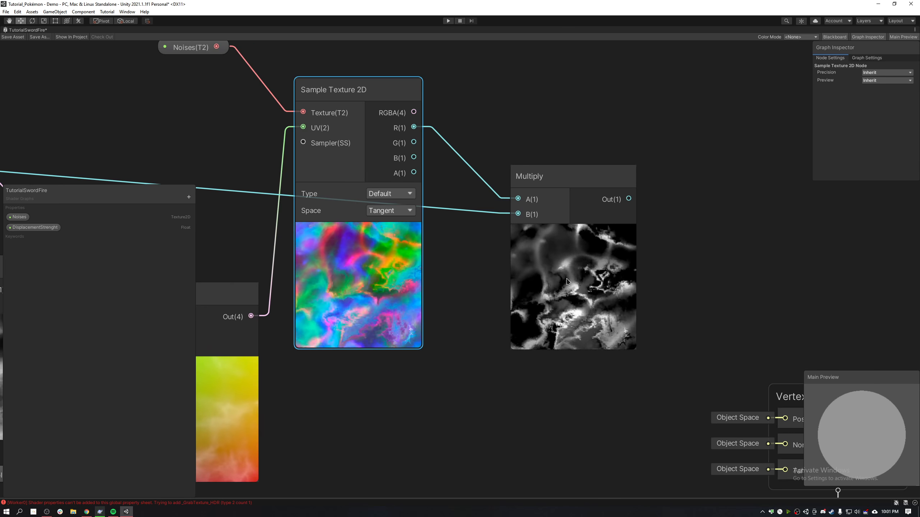
drag(566, 282, 555, 244)
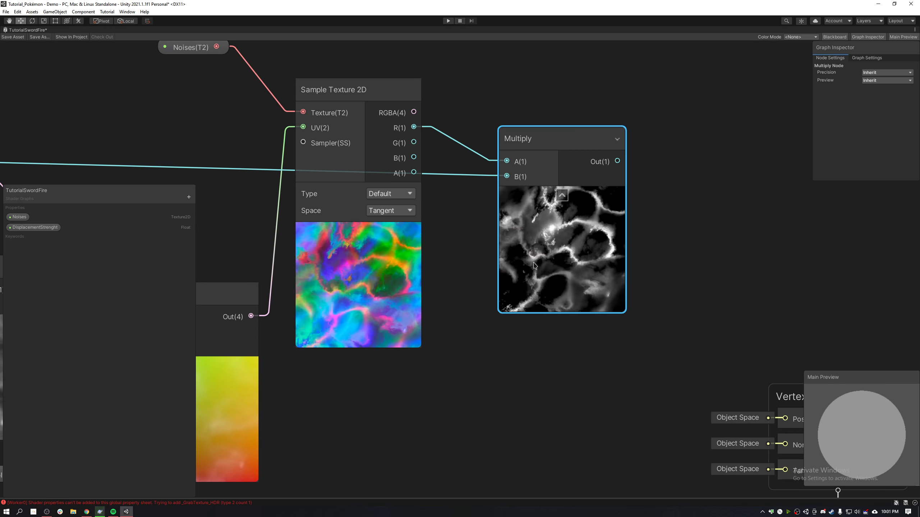
scroll(535, 266, down, 1)
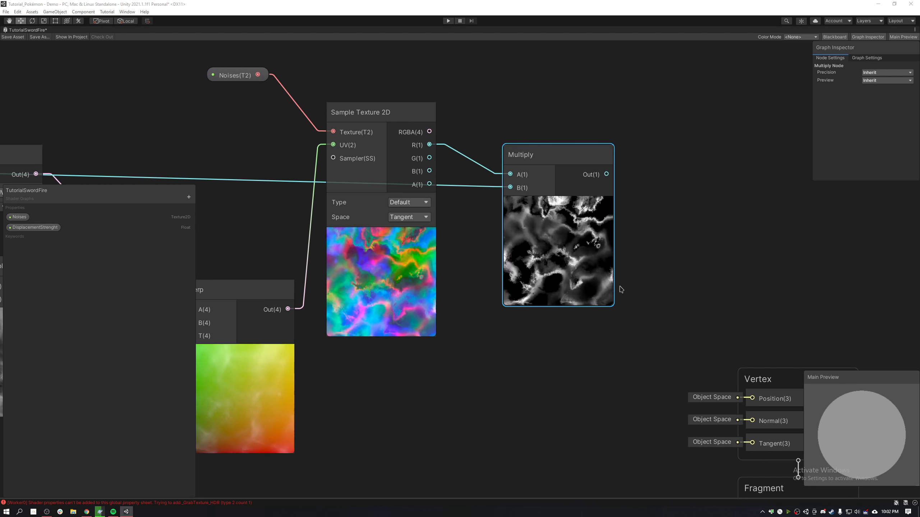
scroll(622, 290, down, 3)
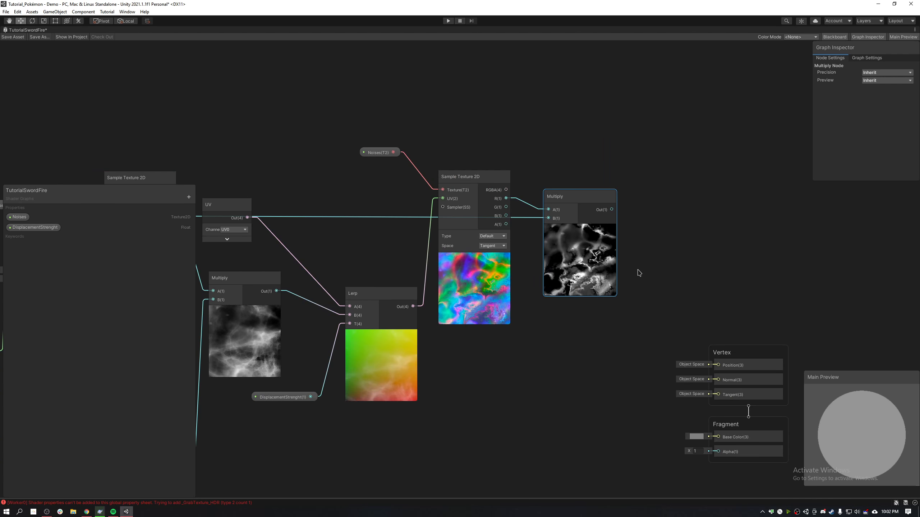
scroll(558, 272, up, 2)
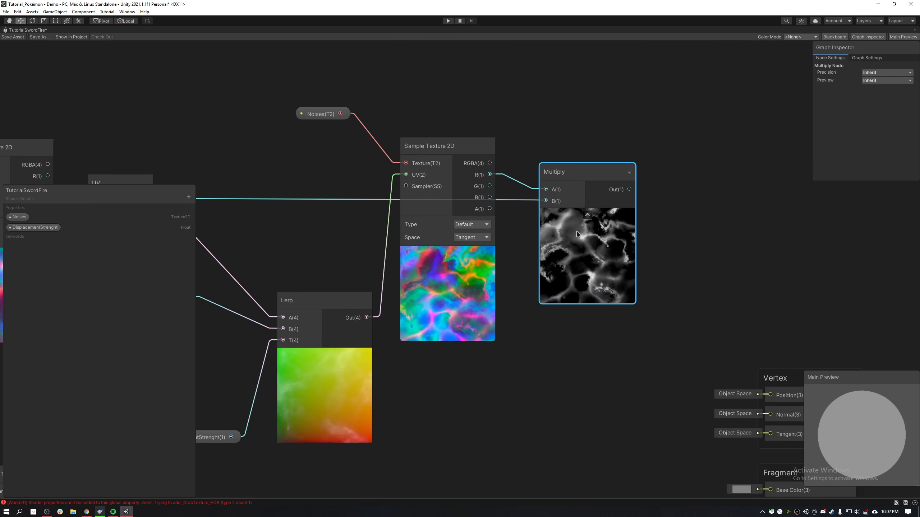
Create a Color property named Color and place it in the graph above the last Multiply node.
middle_drag(644, 305, 561, 381)
click(189, 197)
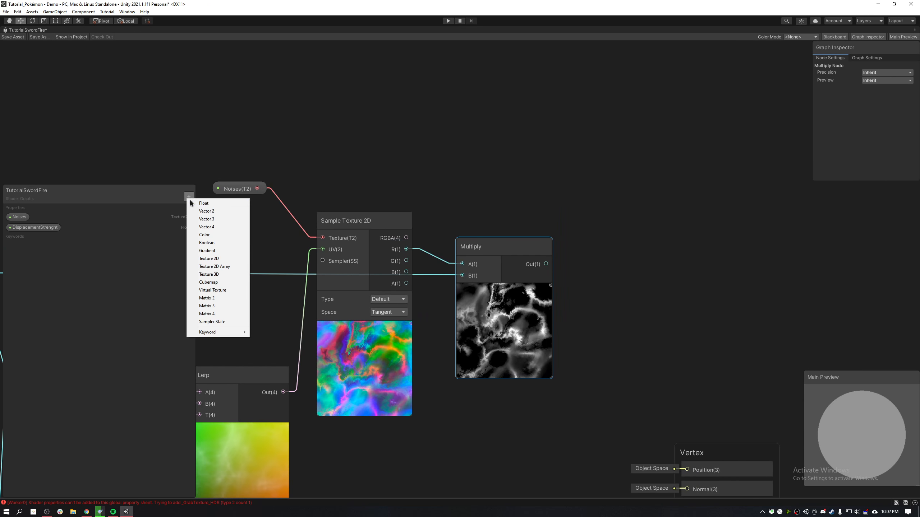
click(214, 235)
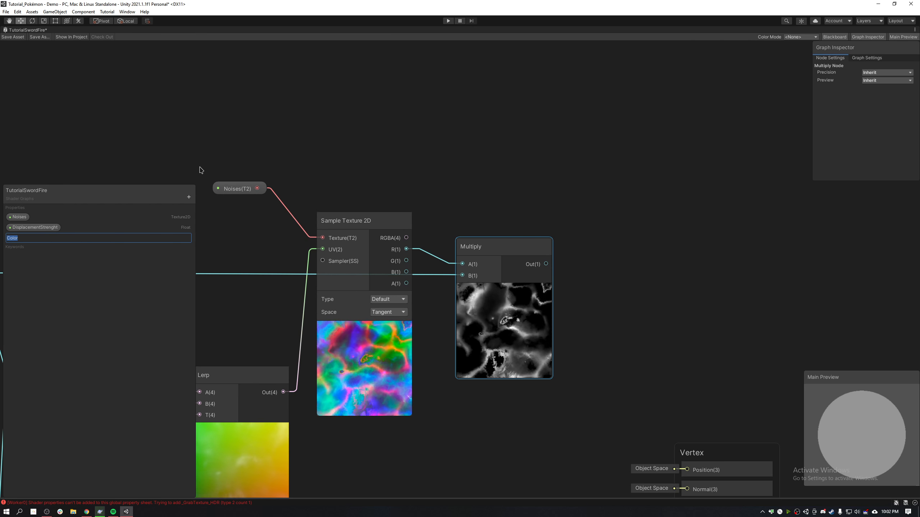
key(Return)
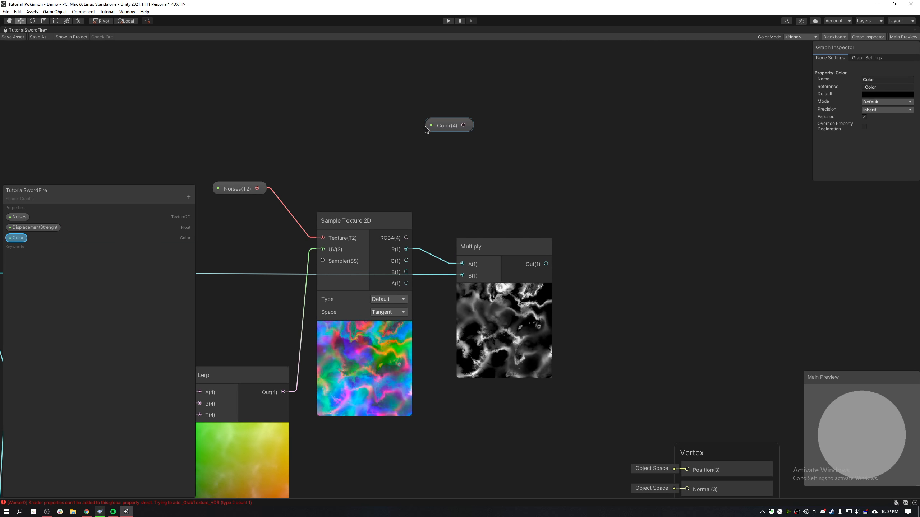
Add a Multiply node combining the noise Multiply output in A with the Color property in B, and place both nodes beside the noise Multiply.
drag(617, 170, 616, 169)
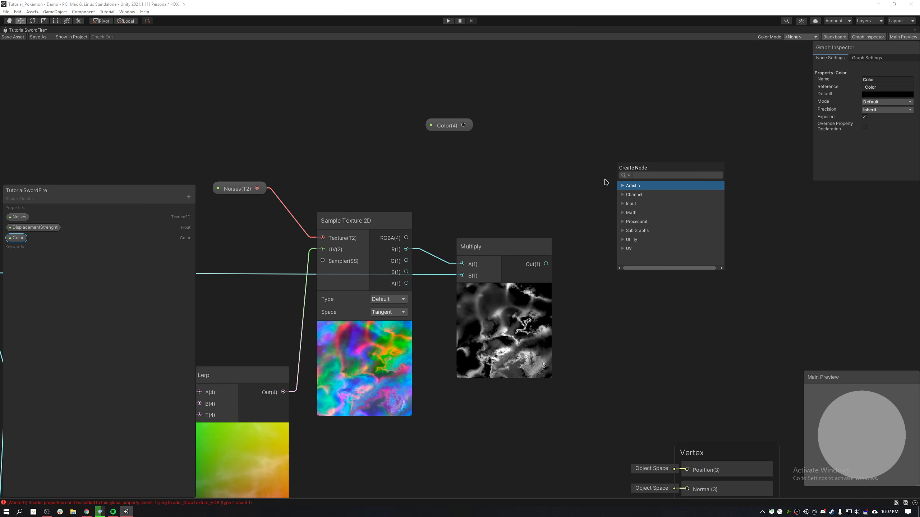
text(multi)
key(Down)
key(Return)
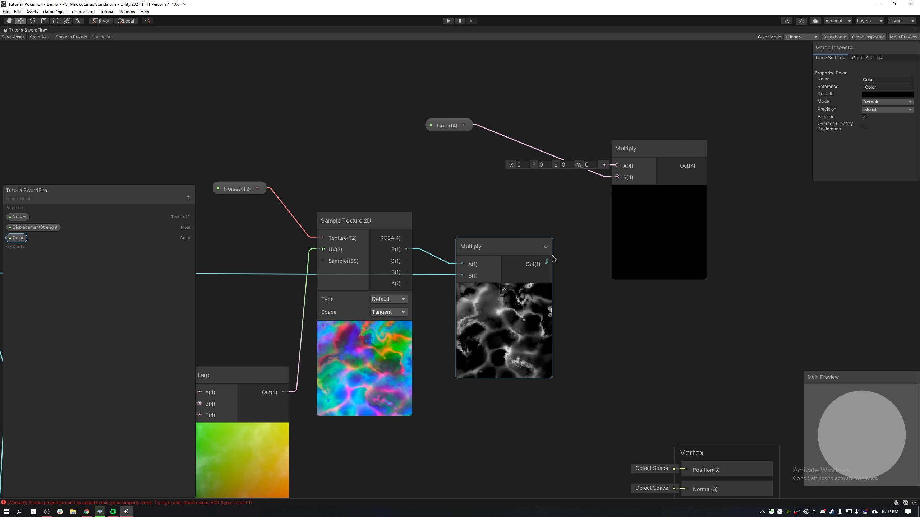
drag(653, 253, 602, 318)
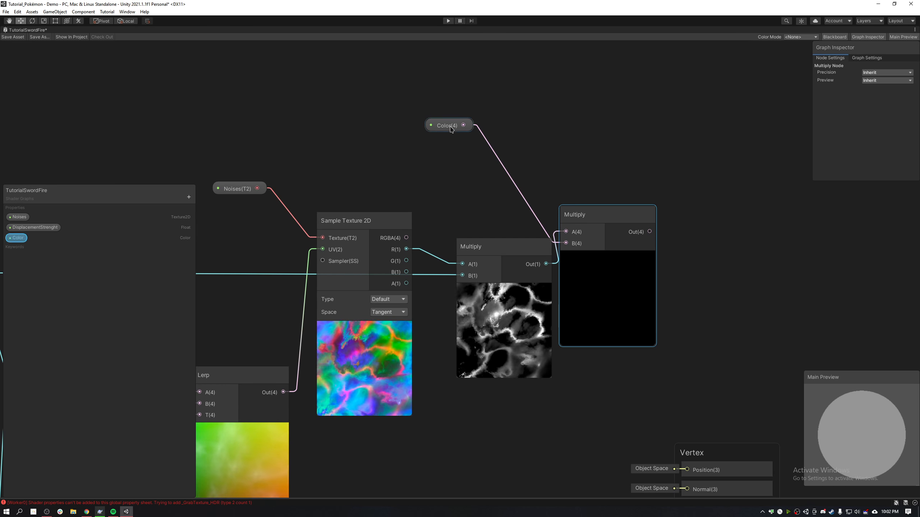
drag(451, 130, 515, 214)
click(895, 95)
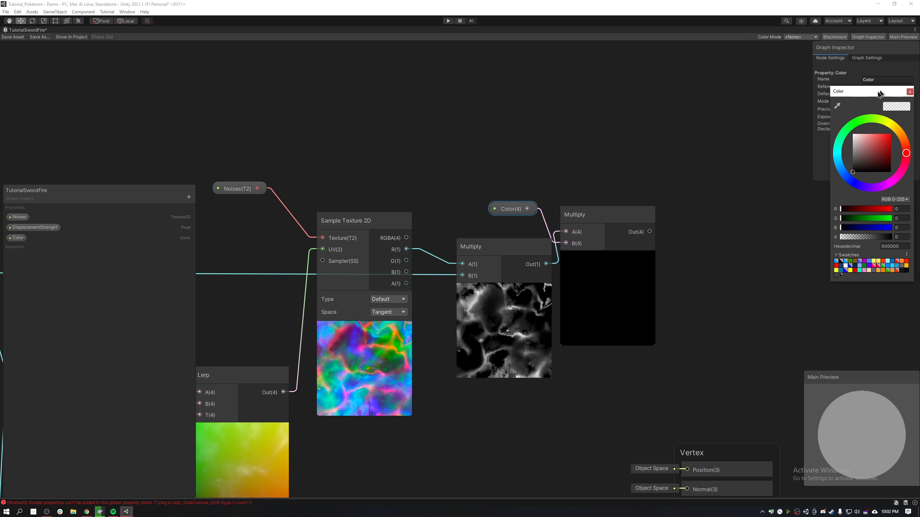
drag(879, 94, 626, 130)
click(699, 159)
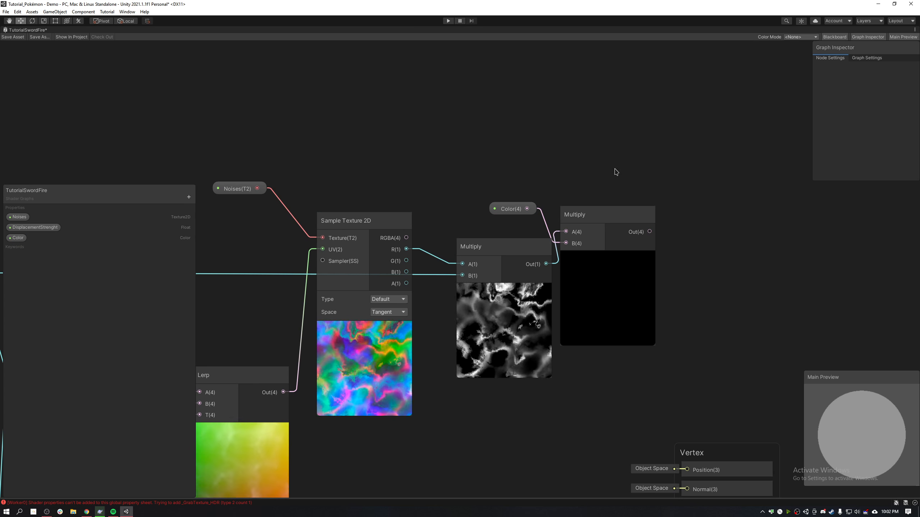
Set the Color property's default to orange FF8100 and its mode to HDR.
click(524, 201)
click(878, 95)
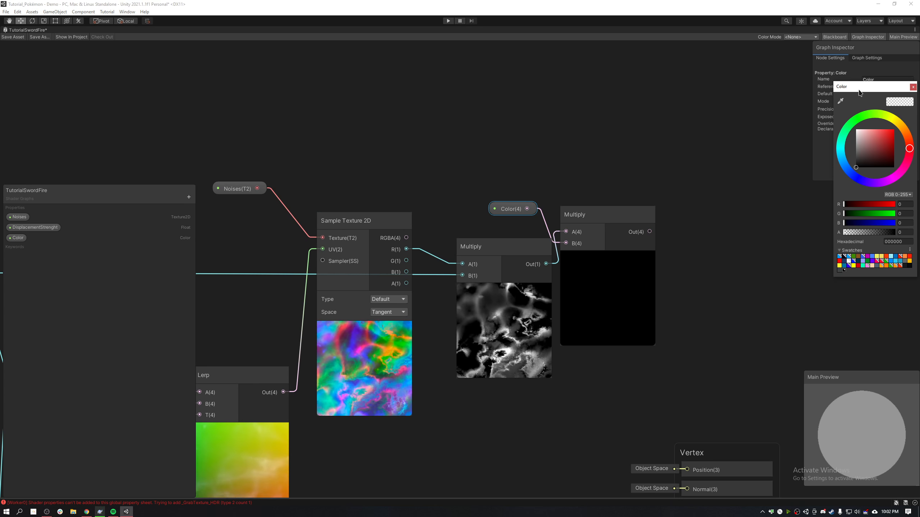
drag(863, 91, 419, 149)
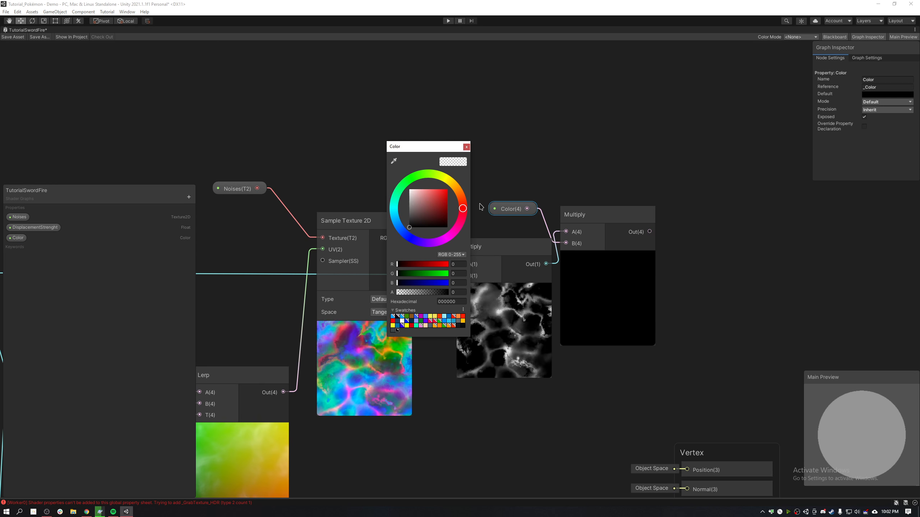
click(447, 190)
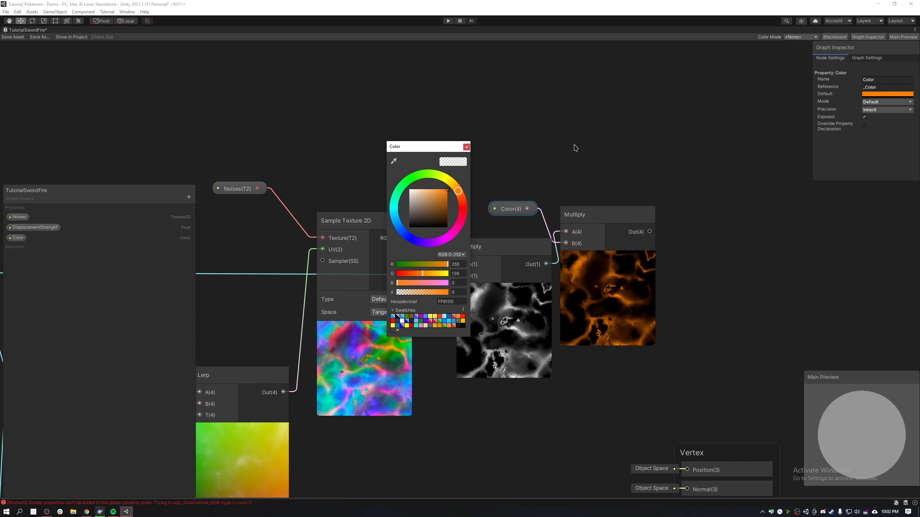
click(873, 102)
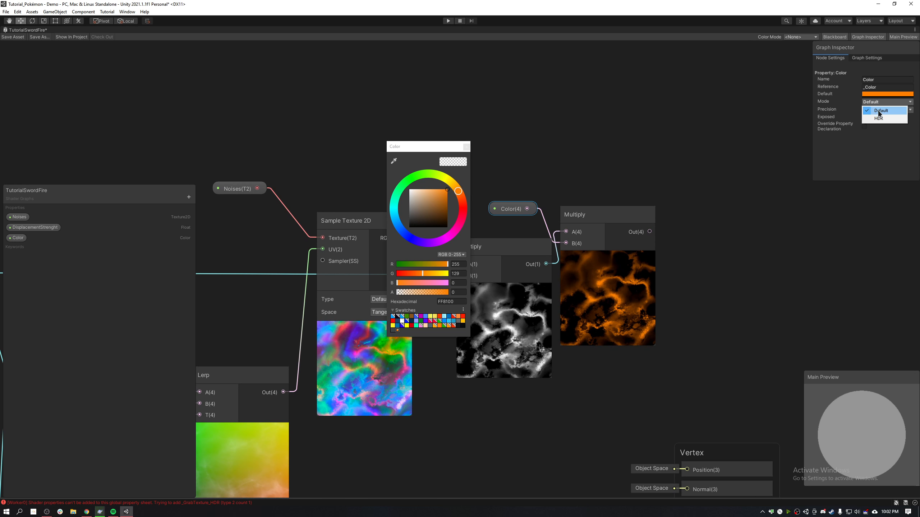
click(873, 119)
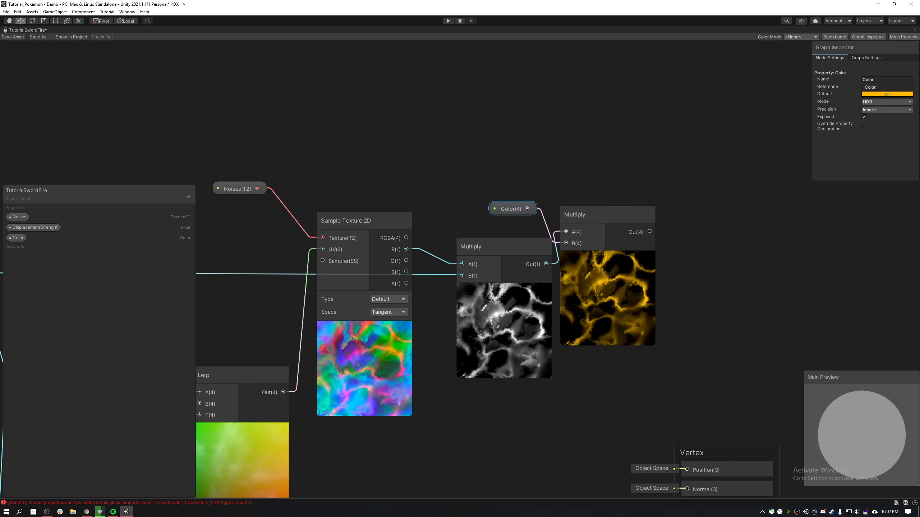
Shift the Color property's HDR default to a redder orange and raise its intensity to 3.
click(874, 87)
click(886, 94)
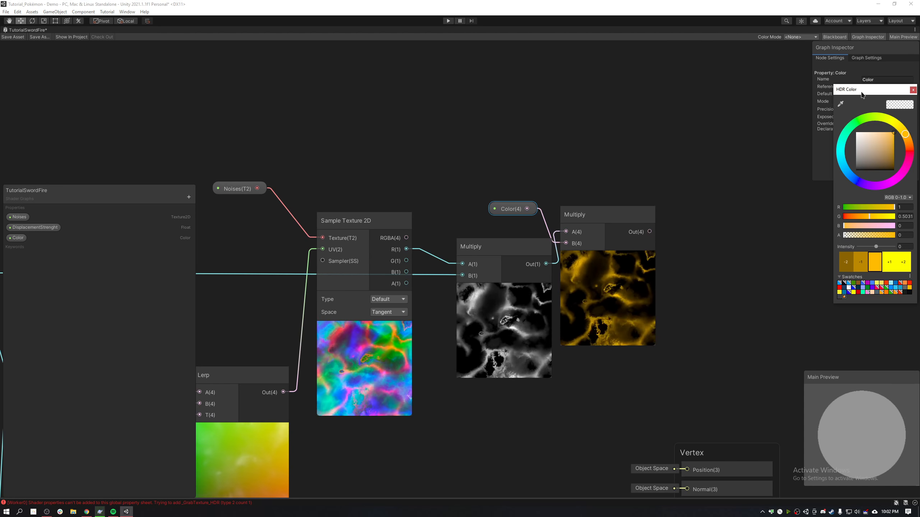
drag(869, 88, 389, 123)
drag(425, 166, 428, 176)
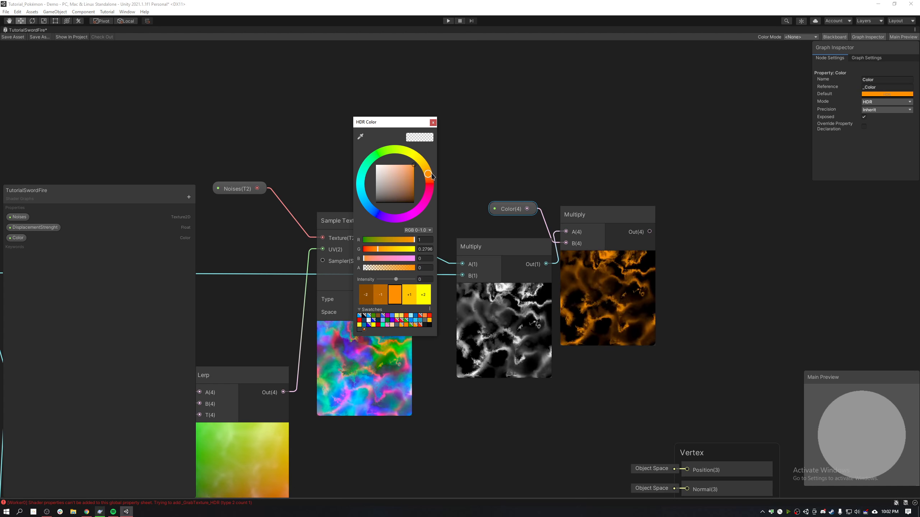
click(410, 296)
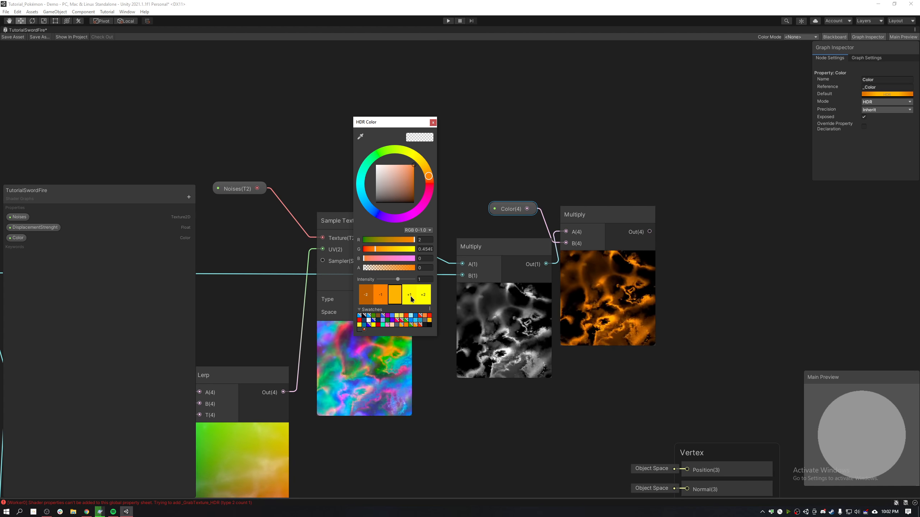
click(411, 296)
click(410, 295)
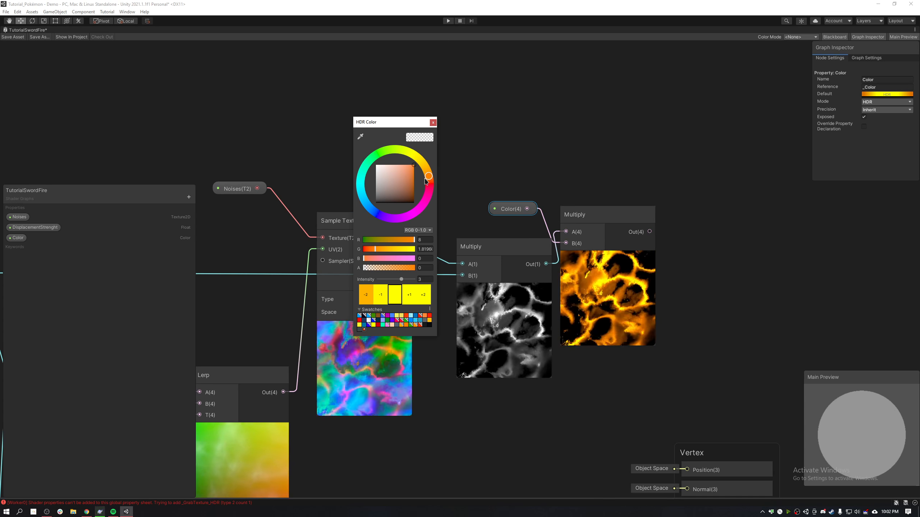
drag(429, 176, 430, 178)
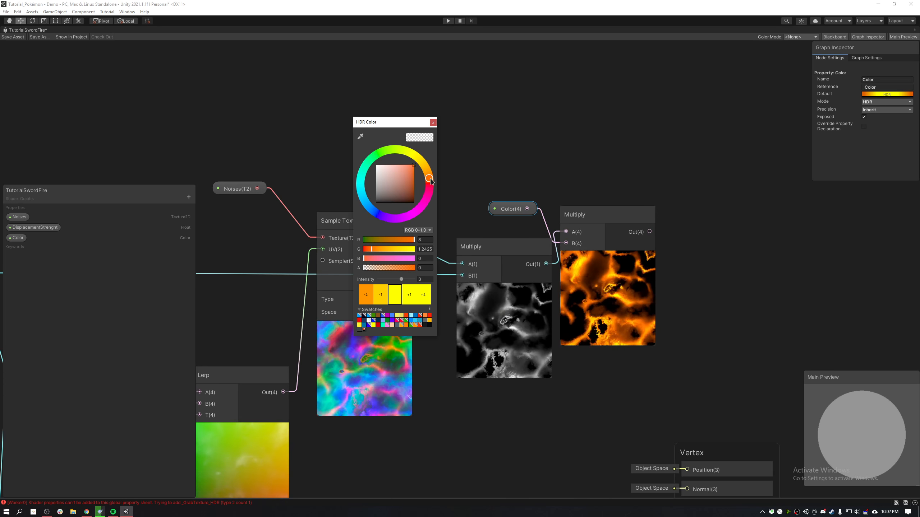
click(432, 123)
Space out the tinted Multiply, place the Vertex and Fragment blocks beside it, and connect its output to the Fragment's Base Color.
middle_drag(701, 384, 605, 299)
drag(523, 136, 561, 139)
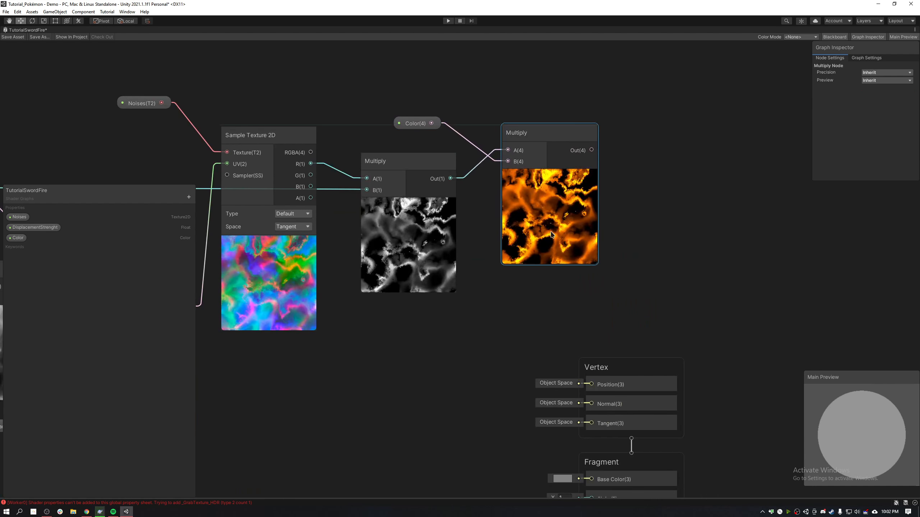
middle_drag(683, 306, 582, 247)
scroll(584, 249, down, 2)
click(549, 285)
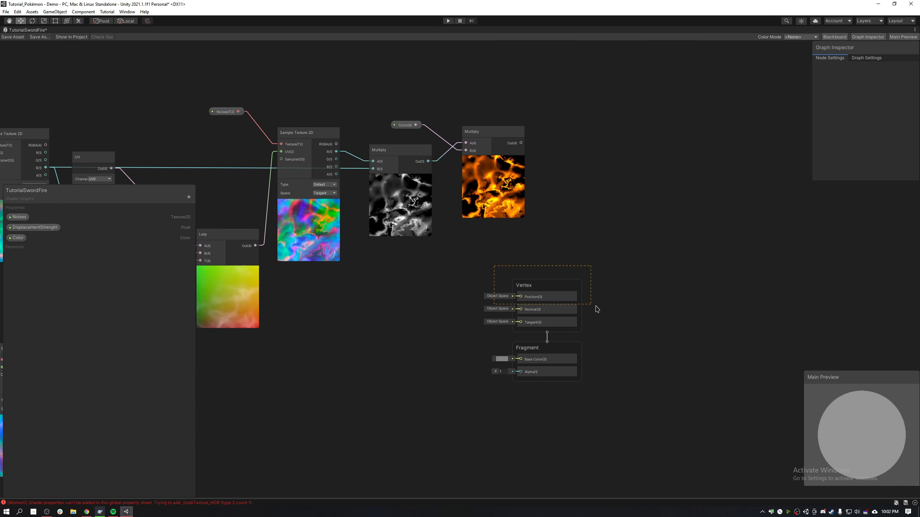
drag(549, 288, 666, 126)
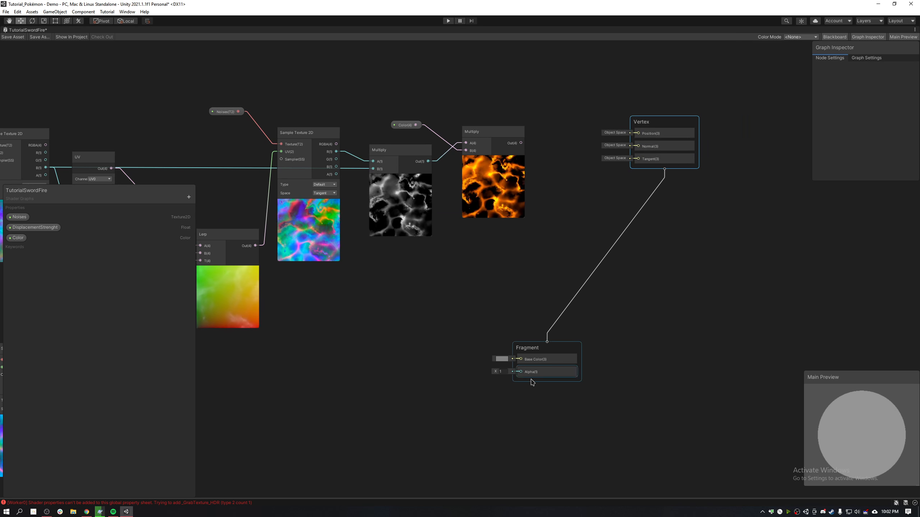
drag(545, 347, 648, 182)
scroll(649, 183, up, 4)
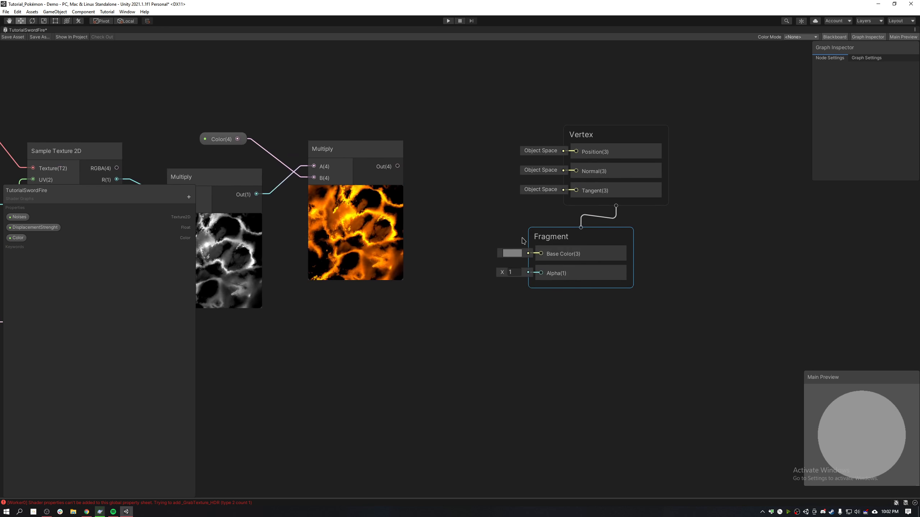
drag(394, 157, 558, 258)
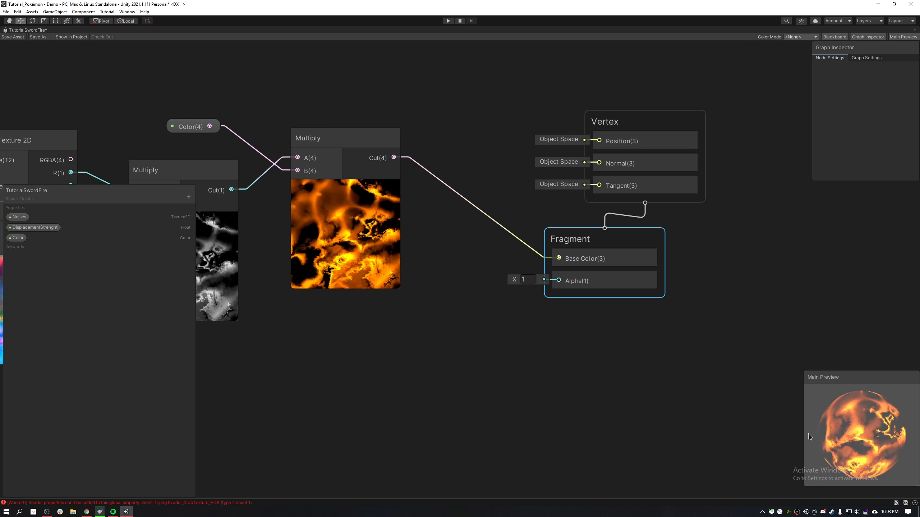
Shrink the Main Preview, return it beside the graph's output blocks, and save the shader graph.
drag(854, 383, 374, 146)
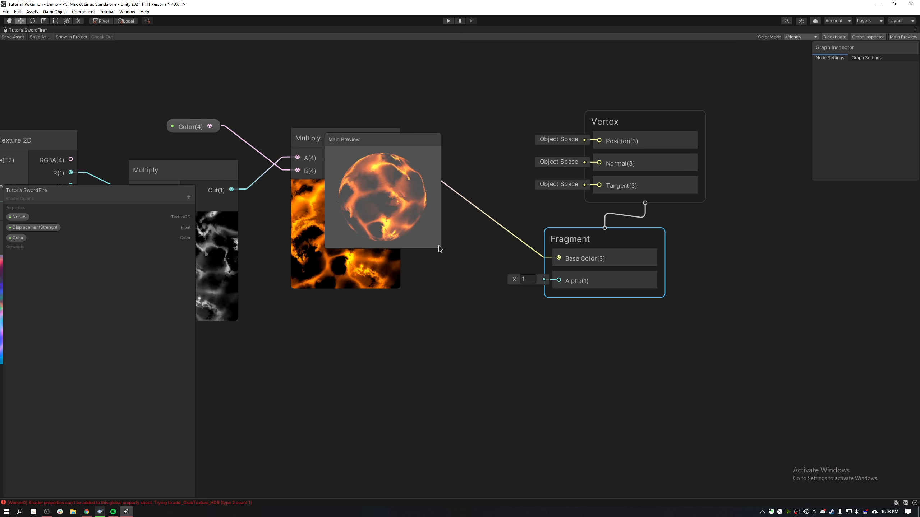
drag(442, 252, 419, 227)
drag(391, 139, 873, 372)
click(571, 345)
scroll(470, 386, down, 4)
middle_drag(463, 385, 530, 288)
scroll(530, 288, up, 3)
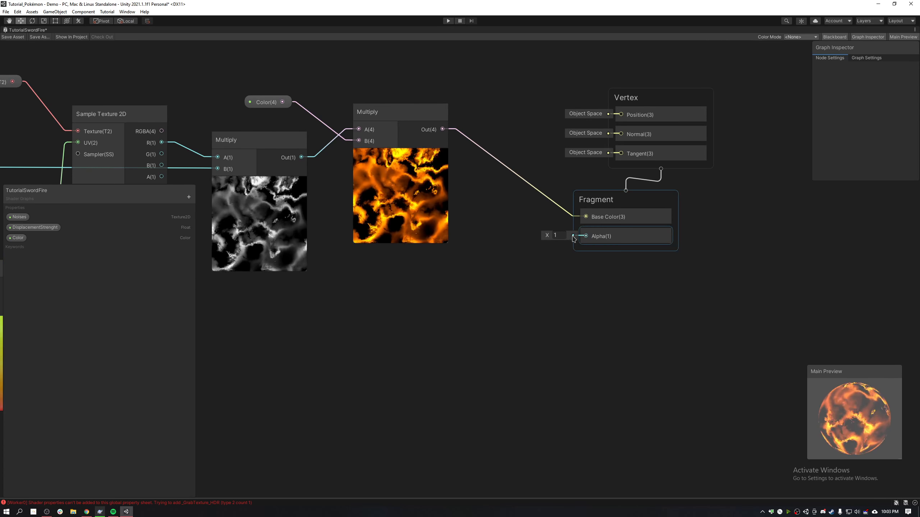
key(ctrl+s)
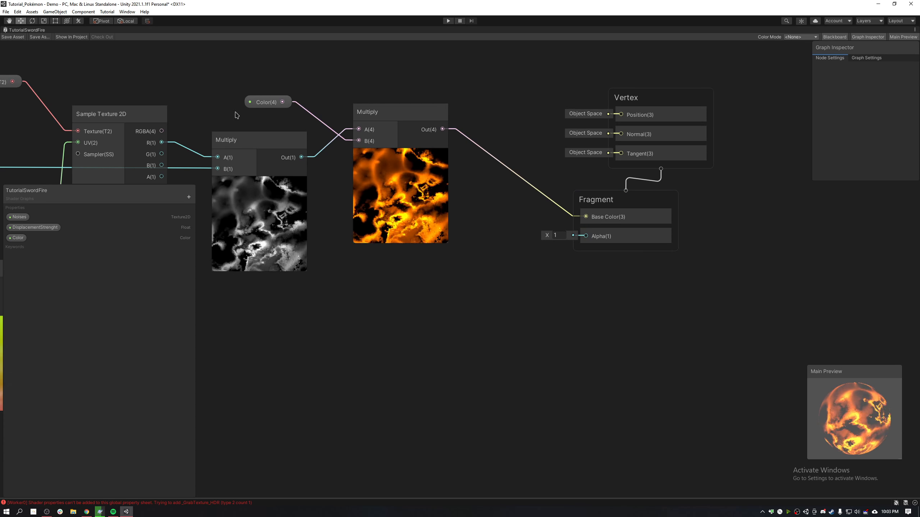
Create a material from the TutorialSwordFire shader in the Tutorial folder and name it FireSwordMat.
key(shift+space)
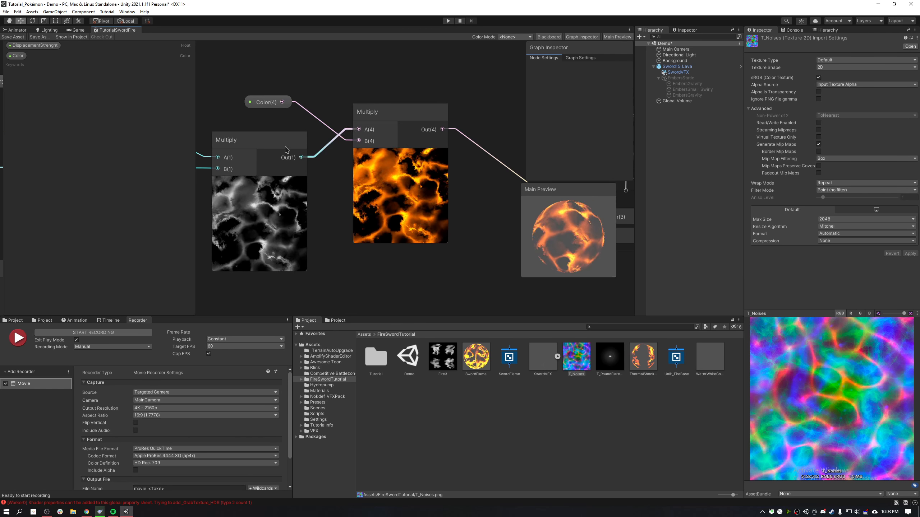
double_click(376, 364)
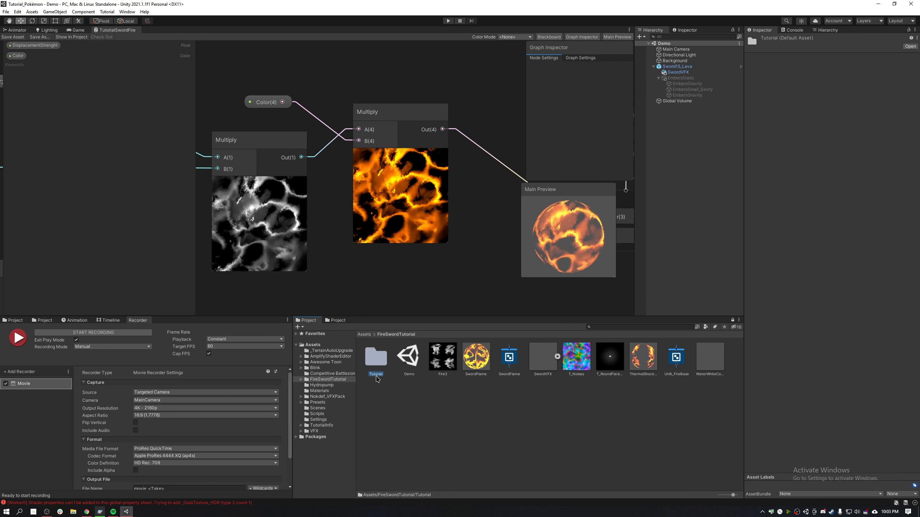
click(376, 357)
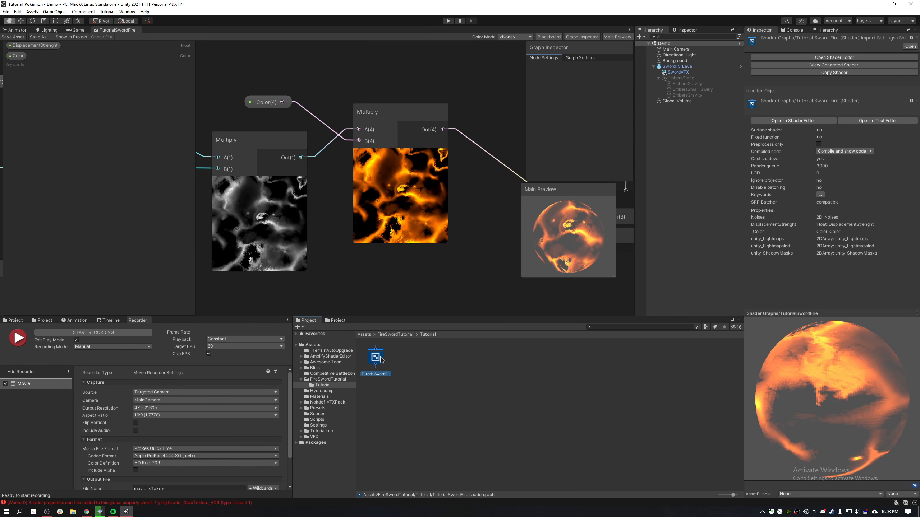
right_click(379, 356)
mouse_move(461, 176)
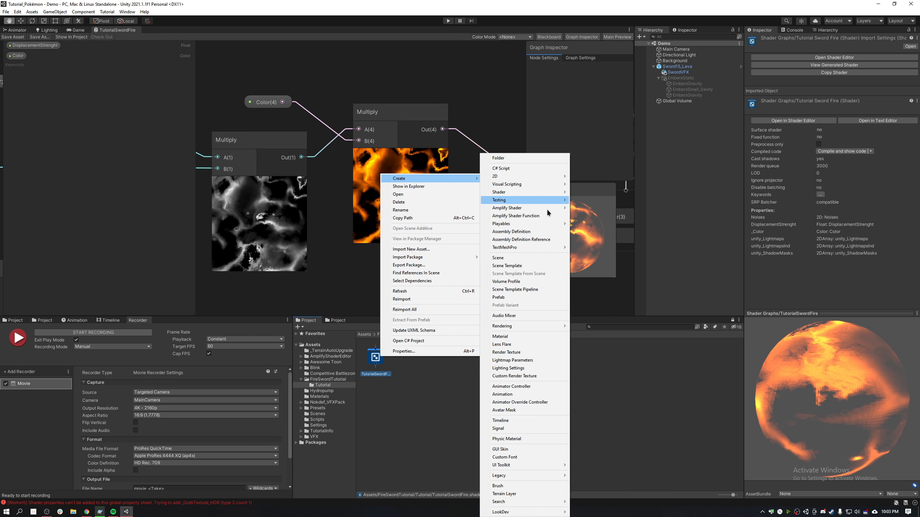
click(510, 337)
text(Fire)
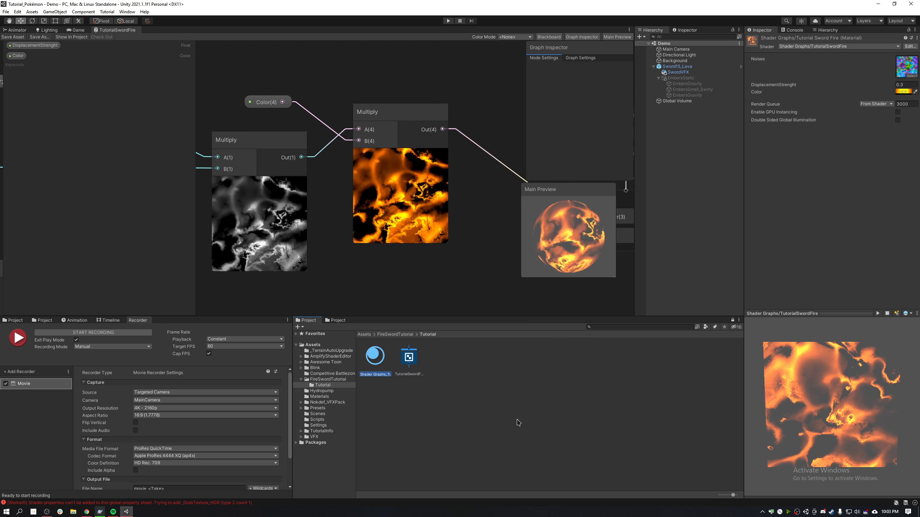
text(S)
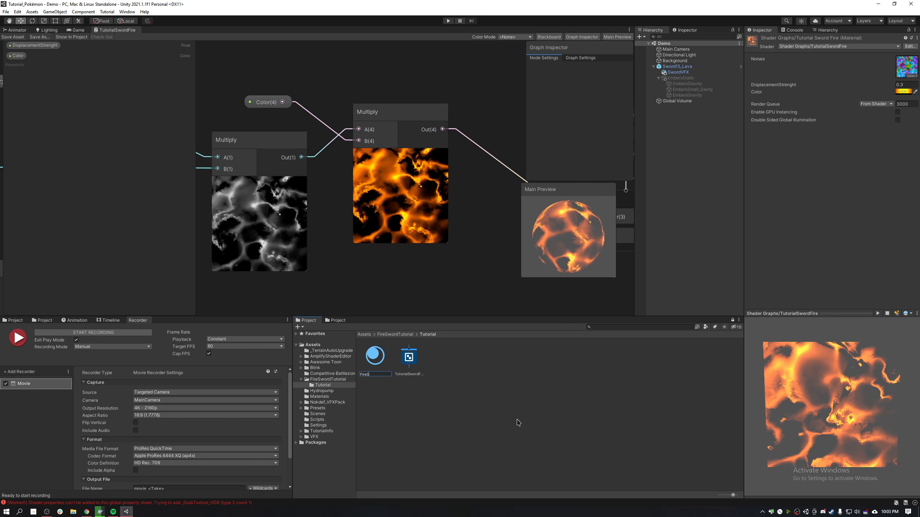
text(wordMat)
key(Return)
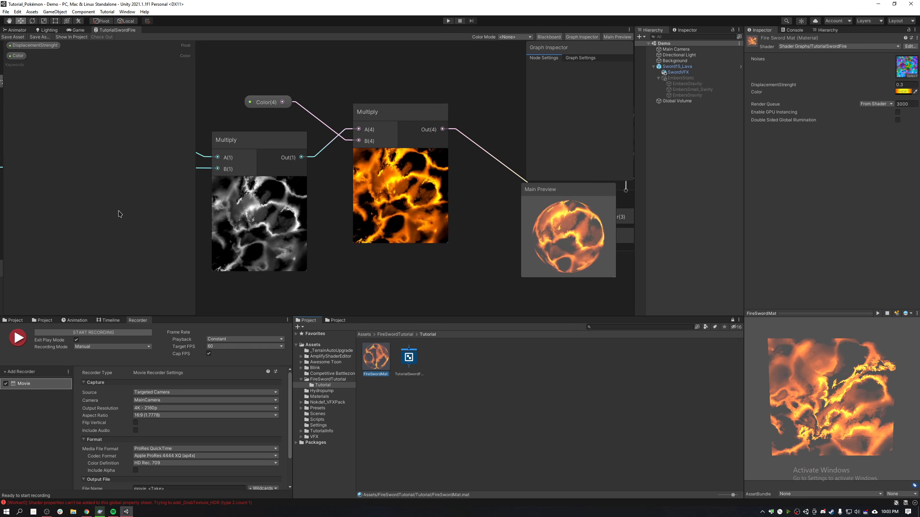
Replace the active sword in the scene with a duplicate of Sword15_Lava and activate the duplicate's EmbersStatic object.
click(76, 29)
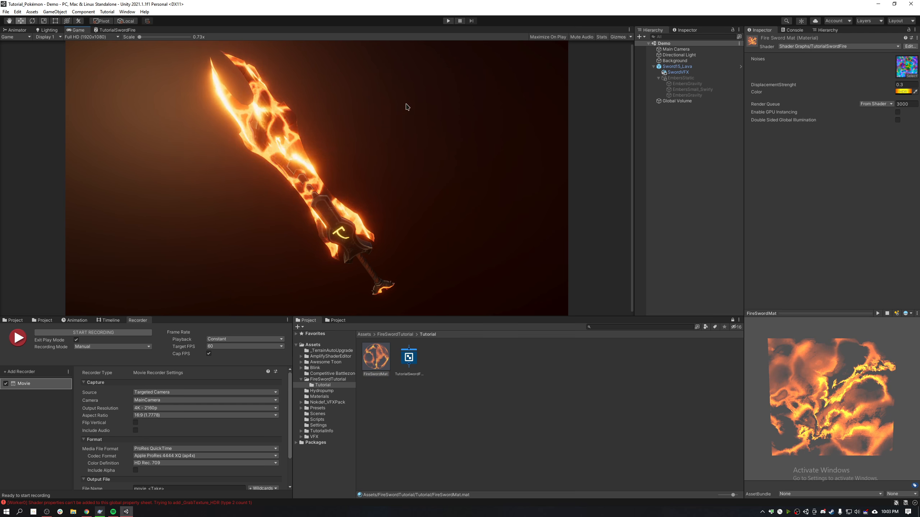
click(679, 68)
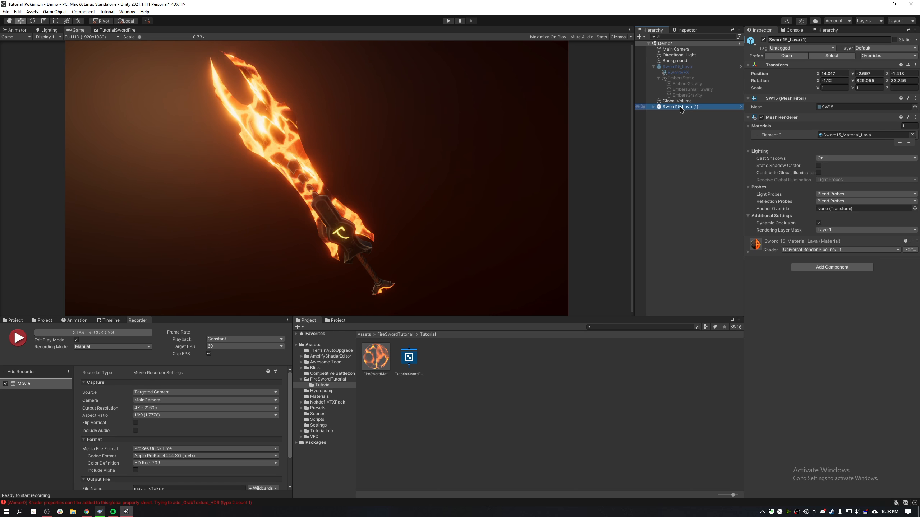
click(654, 107)
click(680, 118)
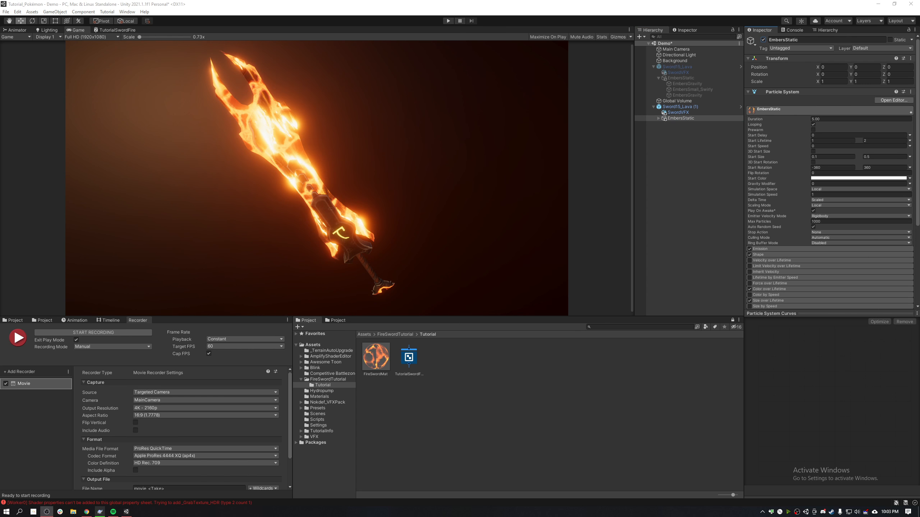
Remove the SwordFlame material from the duplicate's SwordVFX mesh and assign FireSwordMat to it.
click(686, 113)
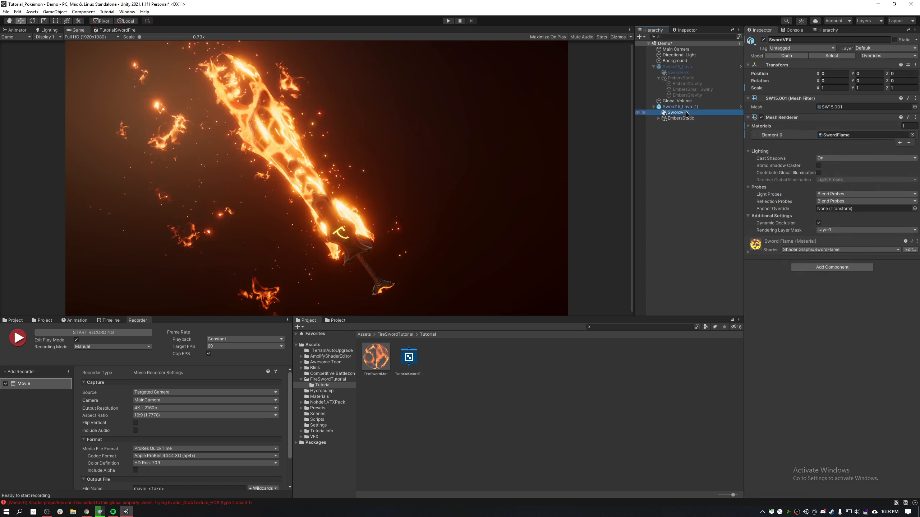
click(908, 142)
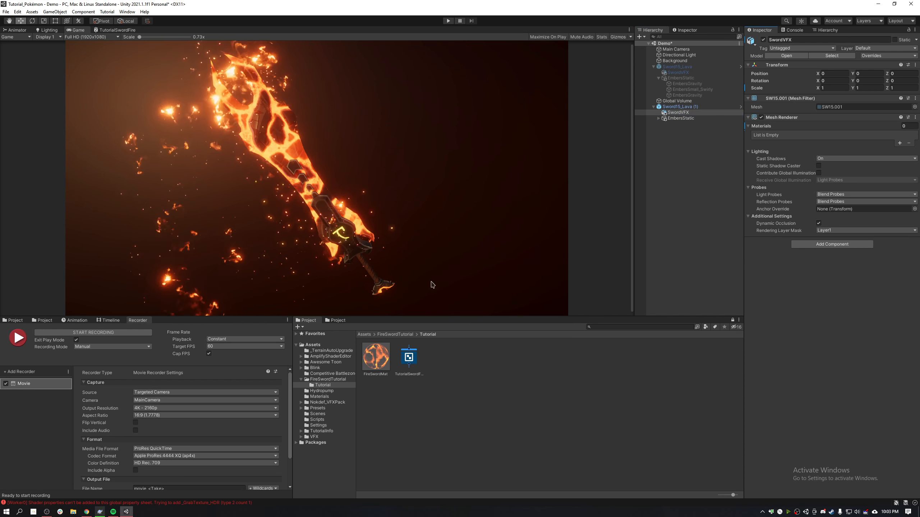
drag(376, 356, 800, 324)
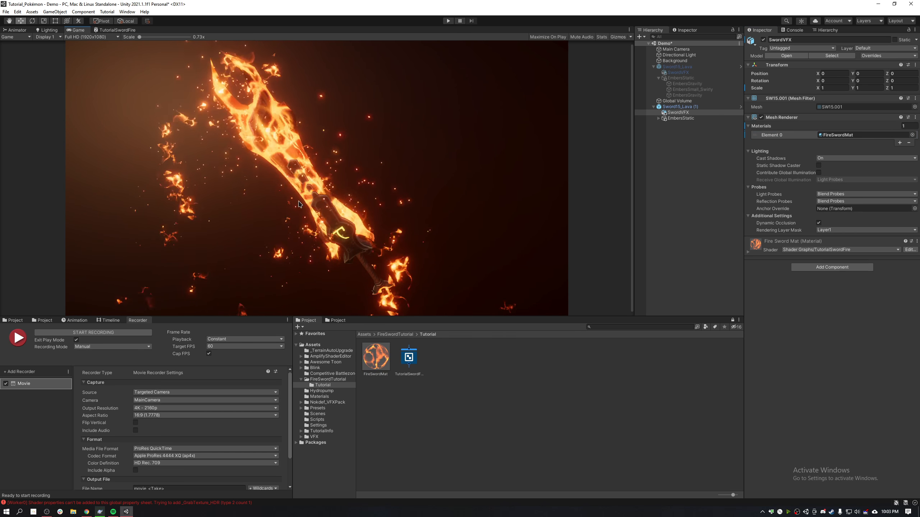
Raise FireSwordMat's HDR Color intensity to about 4.42 and adjust its hue to orange with R 16, G about 2.93, B 0.
click(755, 244)
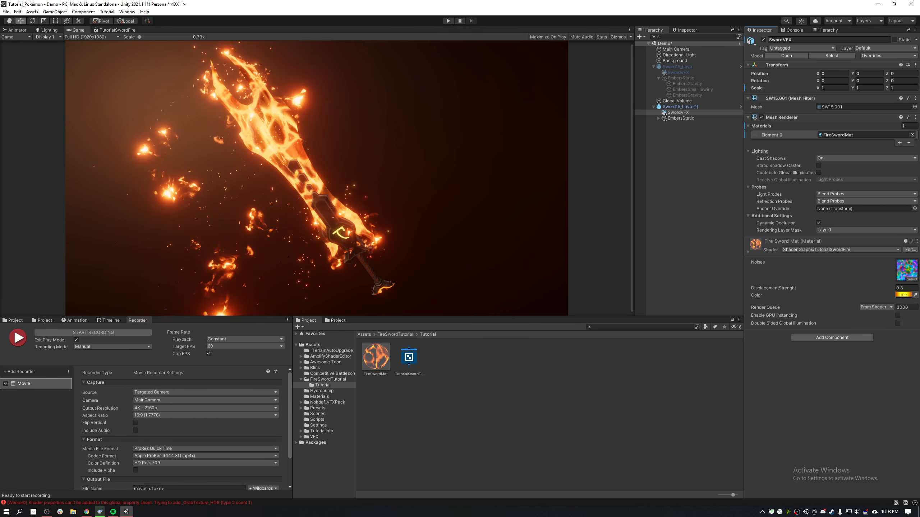
click(903, 295)
drag(876, 287, 419, 144)
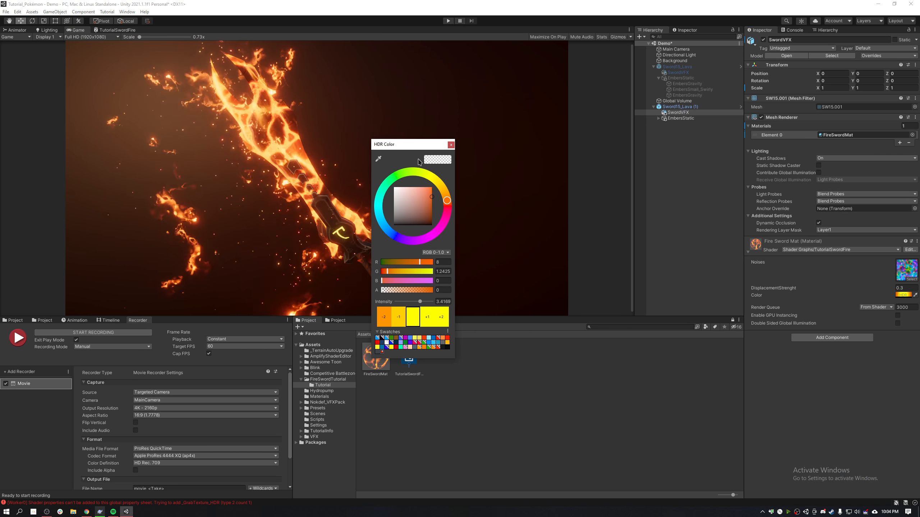
click(426, 319)
click(426, 319)
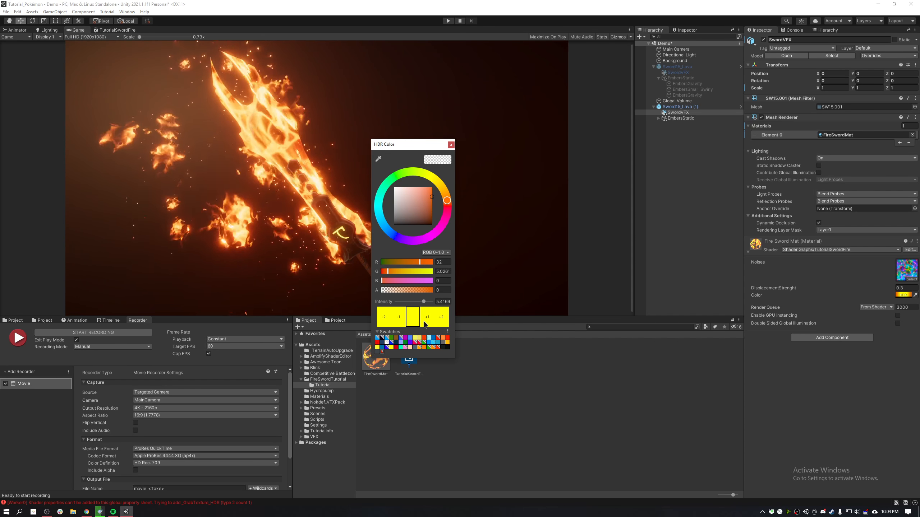
click(400, 315)
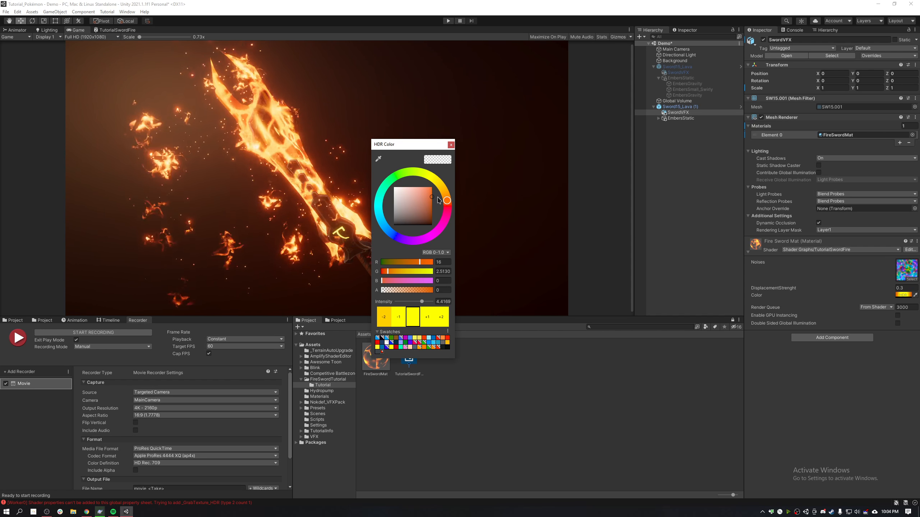
drag(447, 200, 446, 196)
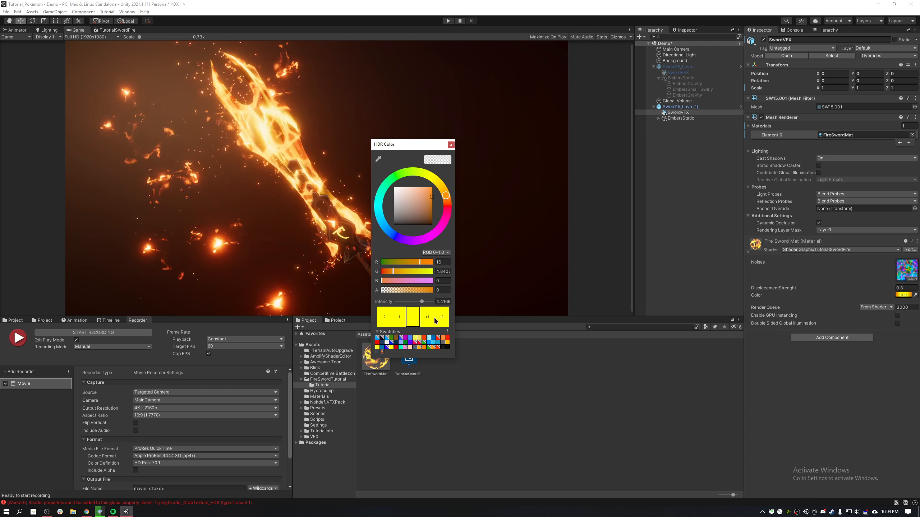
drag(442, 201, 448, 204)
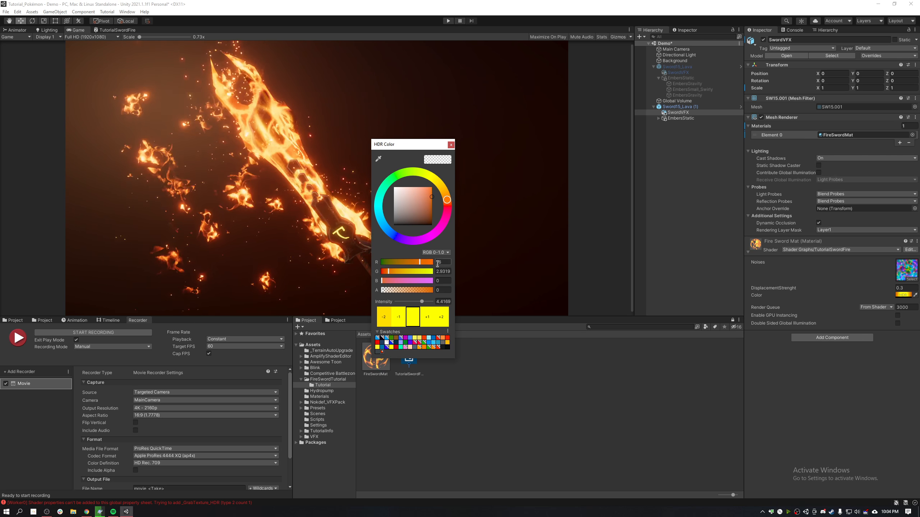
click(450, 145)
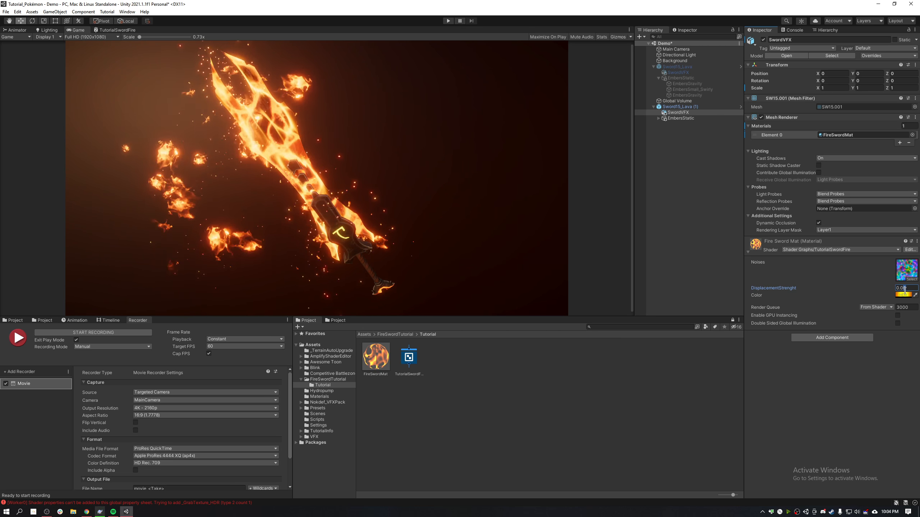
Try a DisplacementStrenght of 0.45 on FireSwordMat.
key(BackSpace)
key(BackSpace)
text(45)
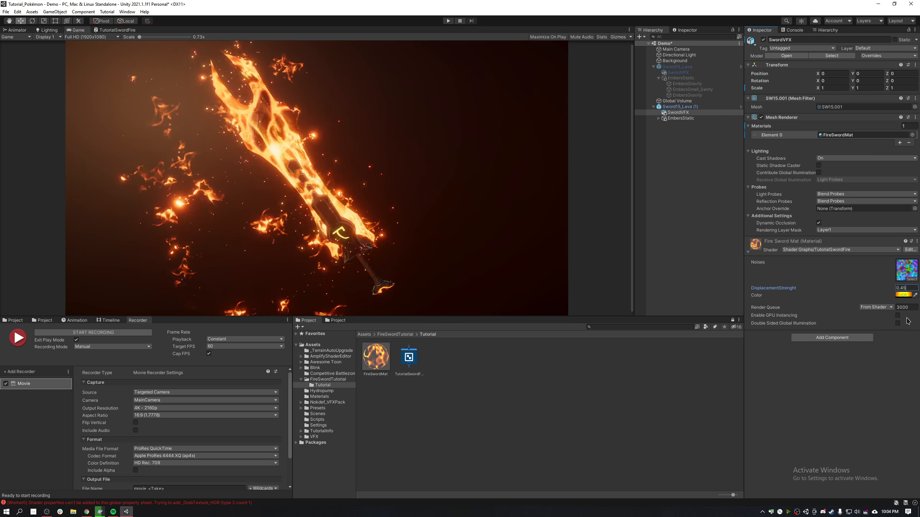
Set FireSwordMat's DisplacementStrenght to 0.3 and save the scene.
key(BackSpace)
key(BackSpace)
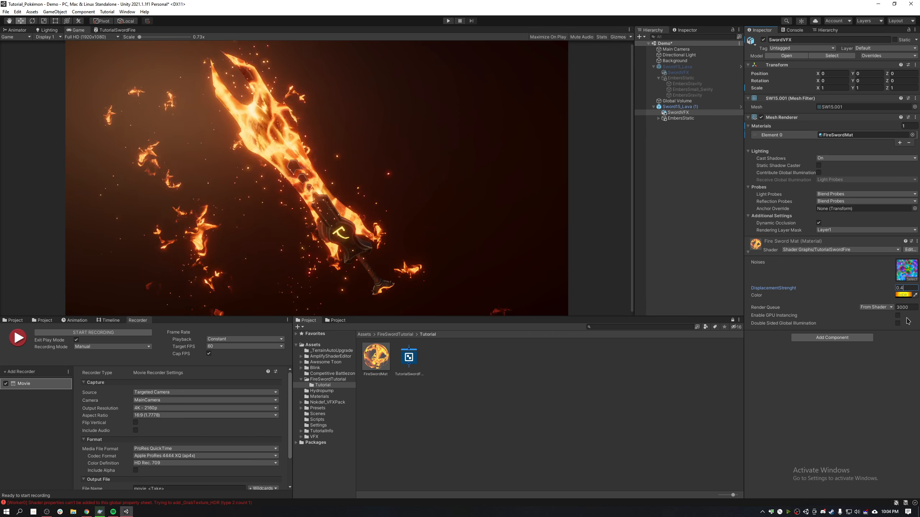
text(3)
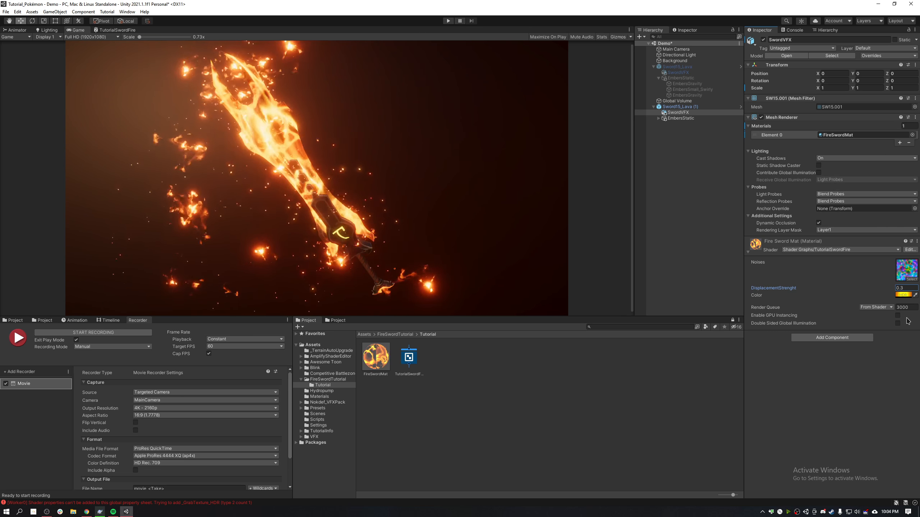
key(ctrl+s)
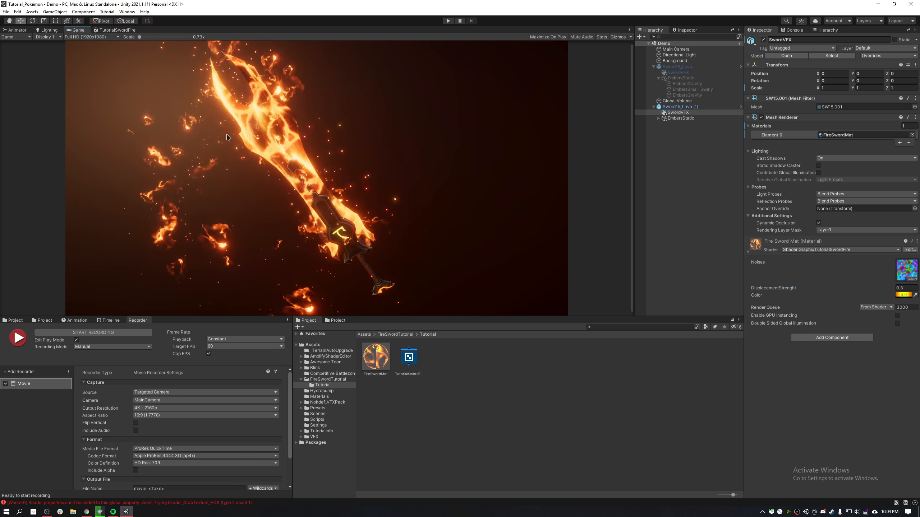
Deactivate the duplicate sword's EmbersStatic object and inspect the flaming blade in the maximized Game view.
key(shift+space)
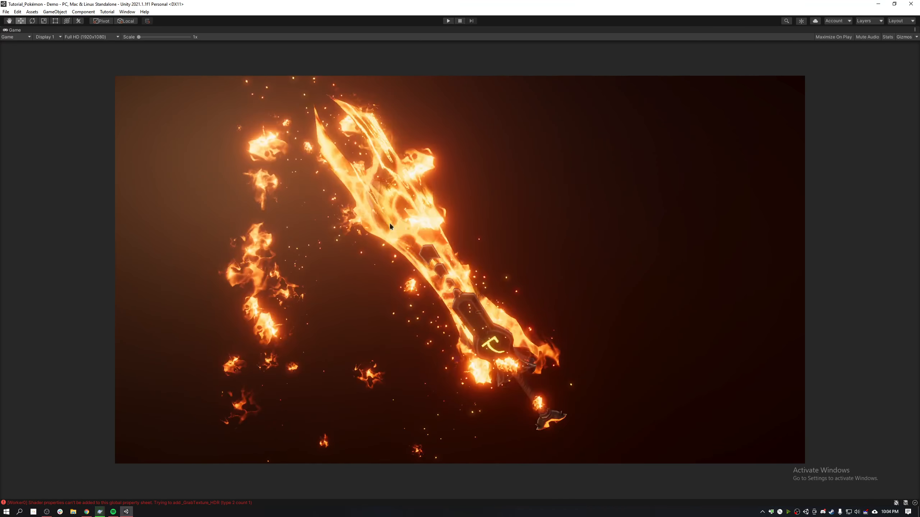
key(shift+space)
click(686, 119)
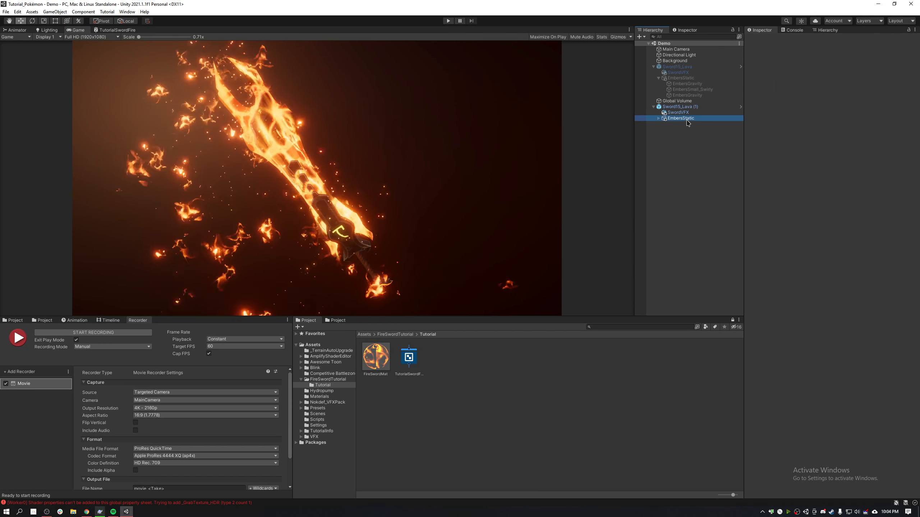
click(763, 40)
key(shift+space)
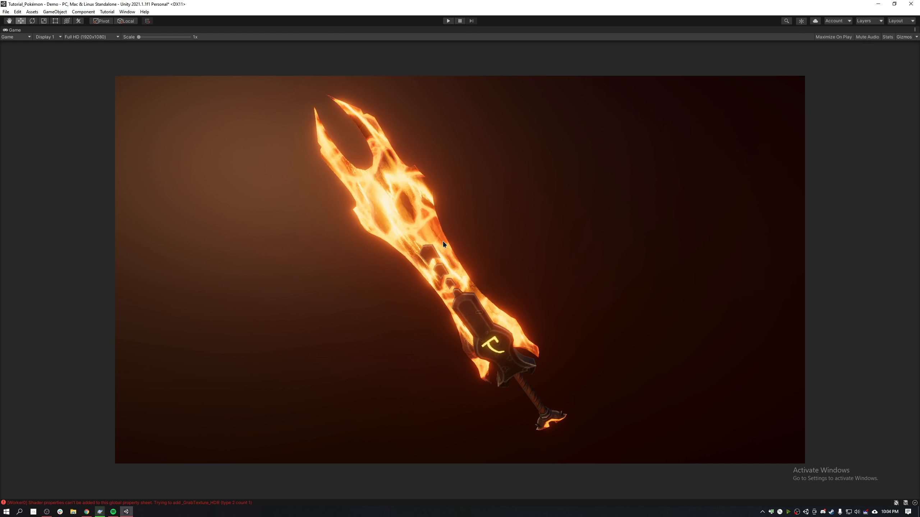
key(shift+space)
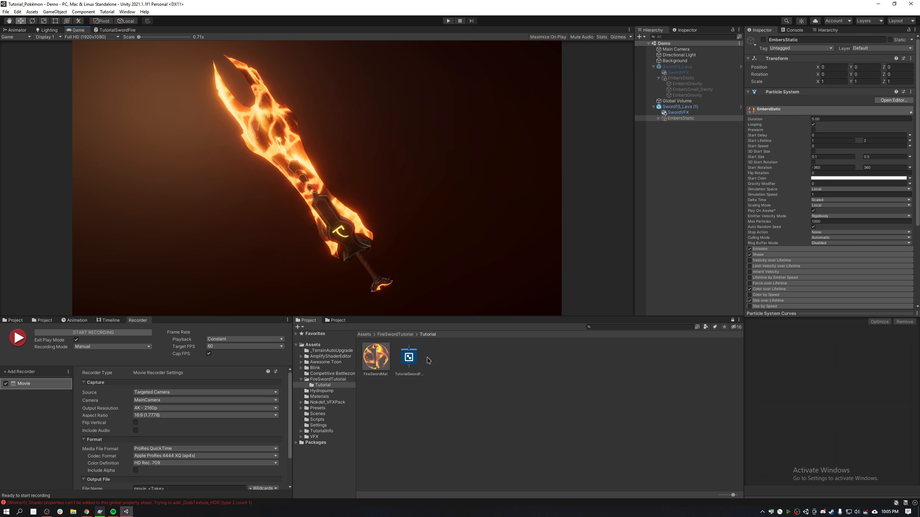
Try cyan and violet hues for FireSwordMat's HDR Color and return it to orange with G about 4.12.
click(375, 357)
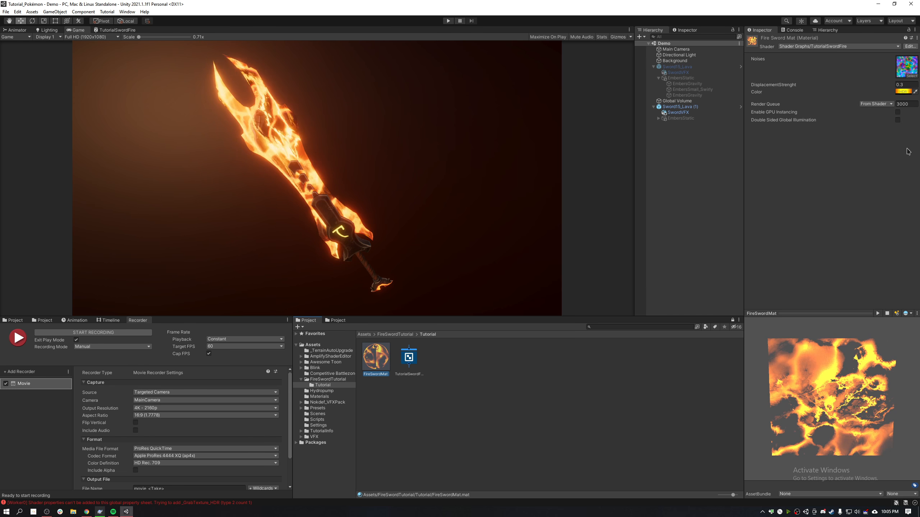
click(902, 92)
drag(875, 86, 467, 113)
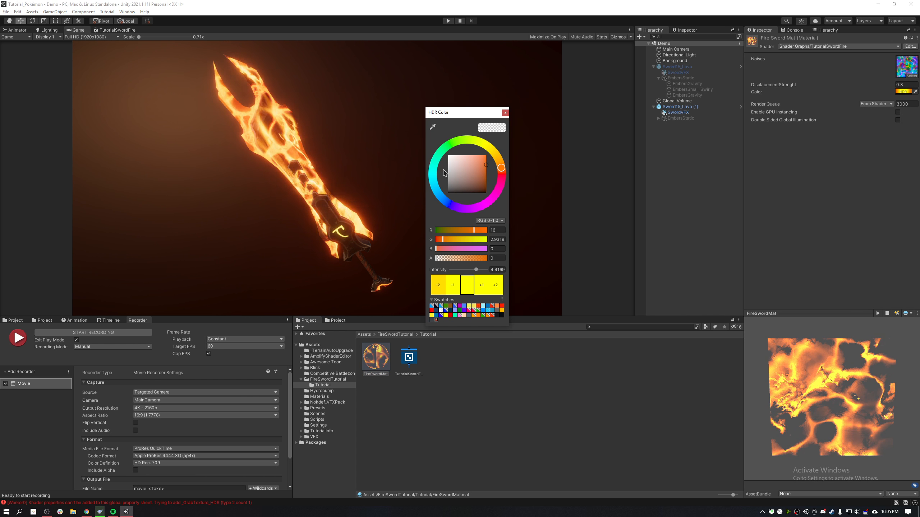
click(432, 174)
click(458, 208)
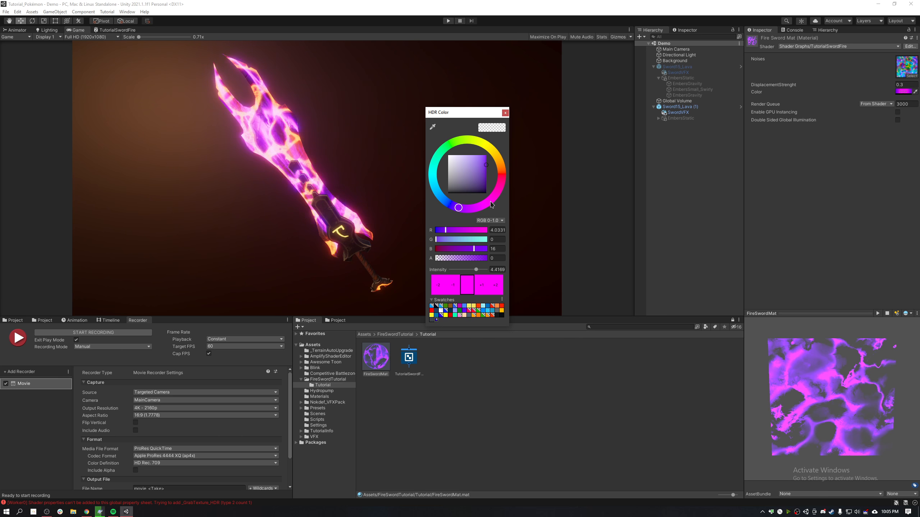
drag(499, 203, 501, 169)
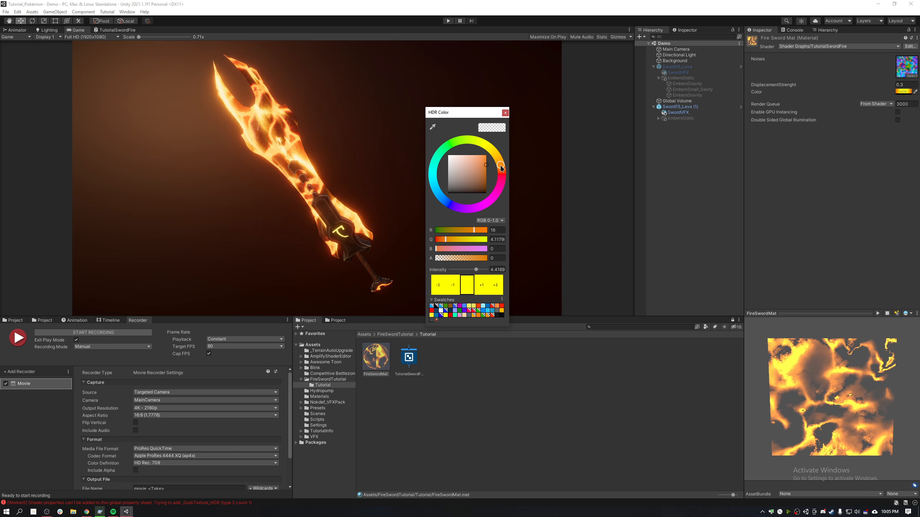
Try magenta and pink-red hues for FireSwordMat's HDR Color and settle on a deeper orange with G about 2.25.
click(476, 207)
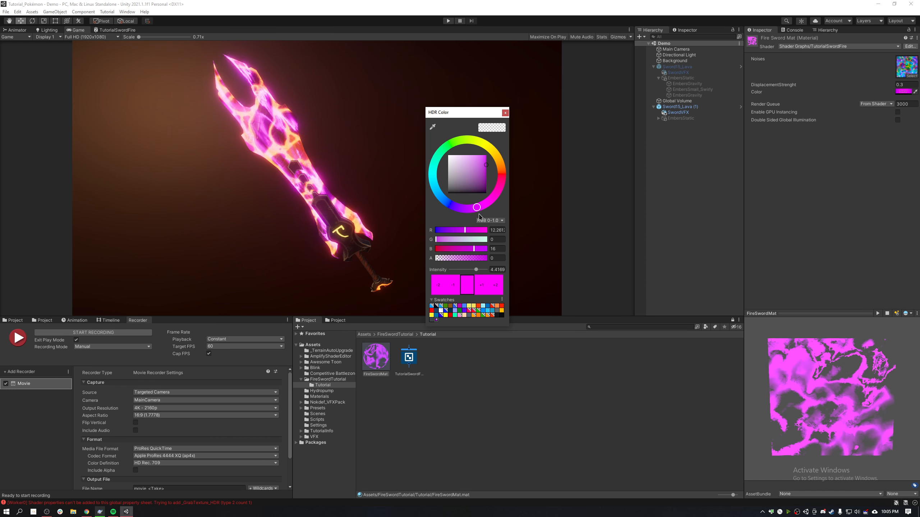
click(498, 190)
drag(498, 190, 502, 177)
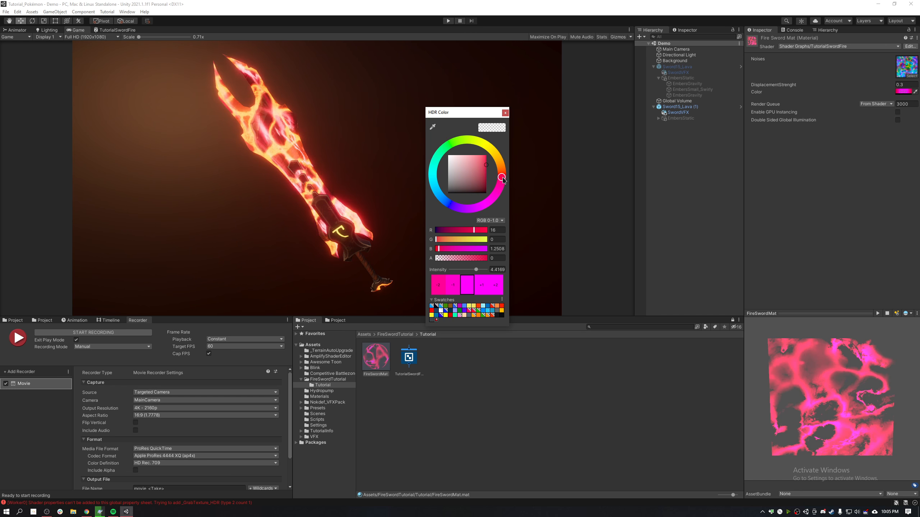
click(483, 205)
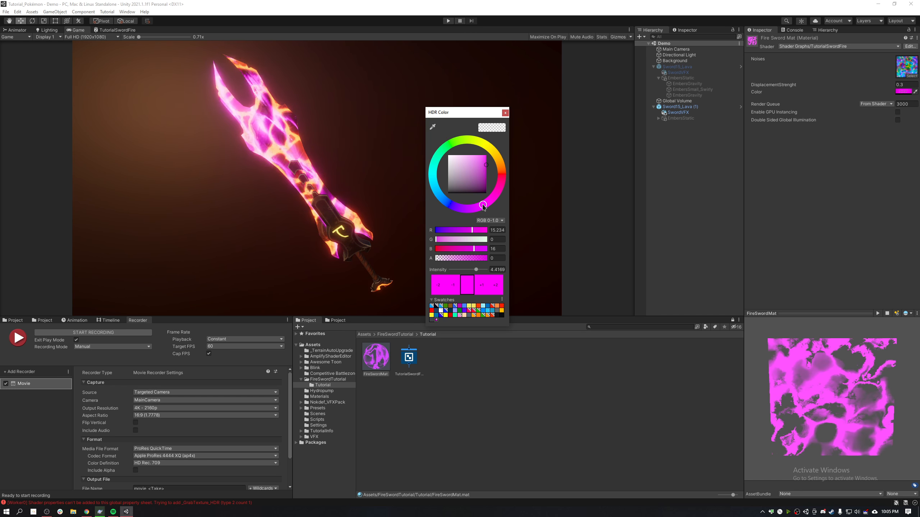
click(501, 170)
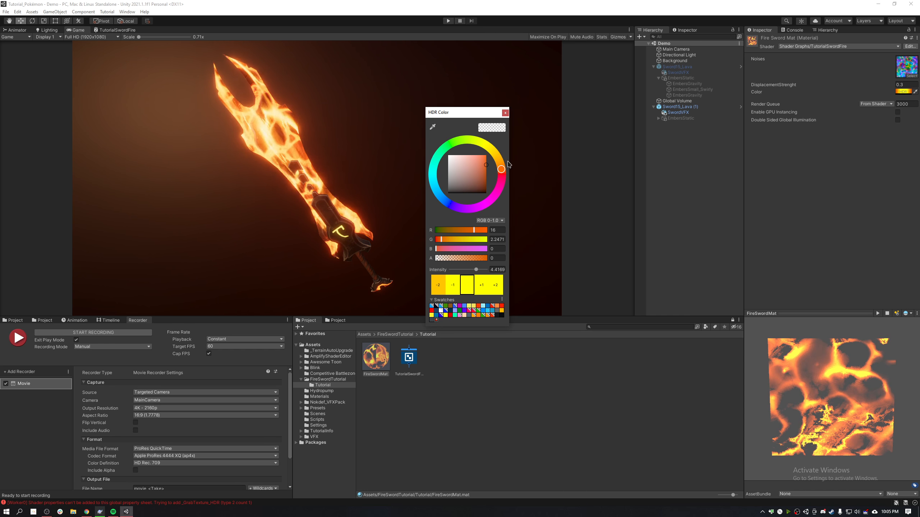
click(506, 112)
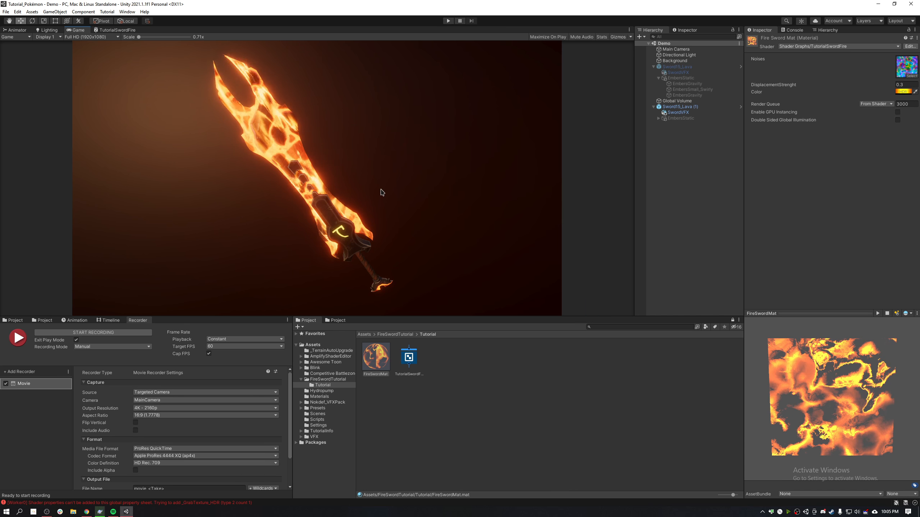
Reactivate the duplicate sword's EmbersStatic object.
click(681, 118)
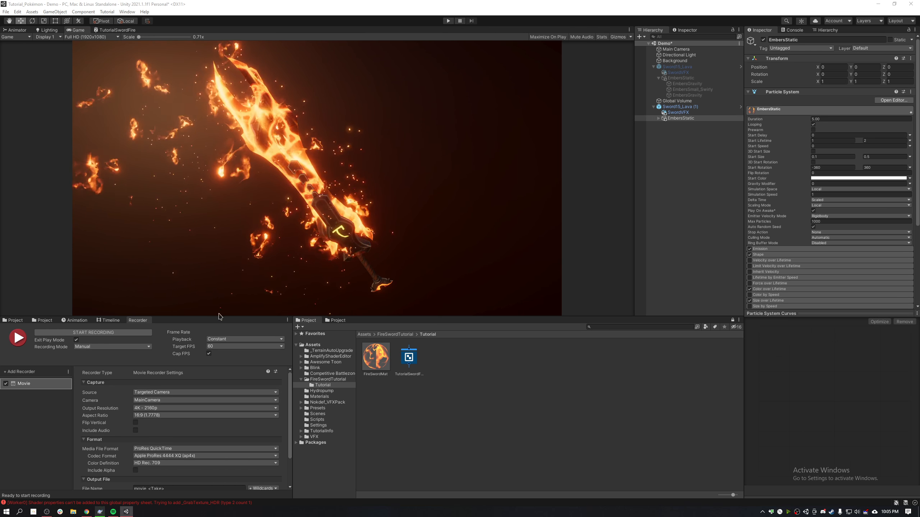
Create a Universal Render Pipeline Unlit Shader Graph named TutorialEmberShader in the Tutorial folder.
right_click(444, 367)
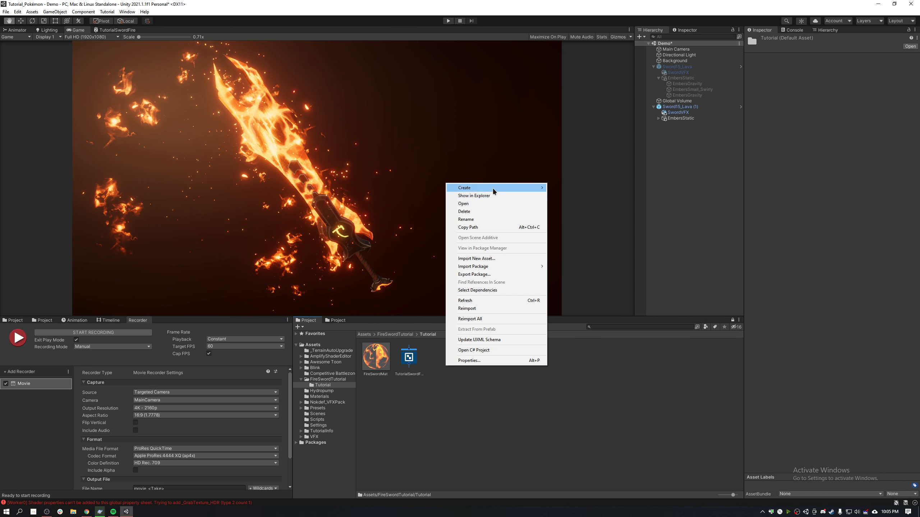
mouse_move(492, 189)
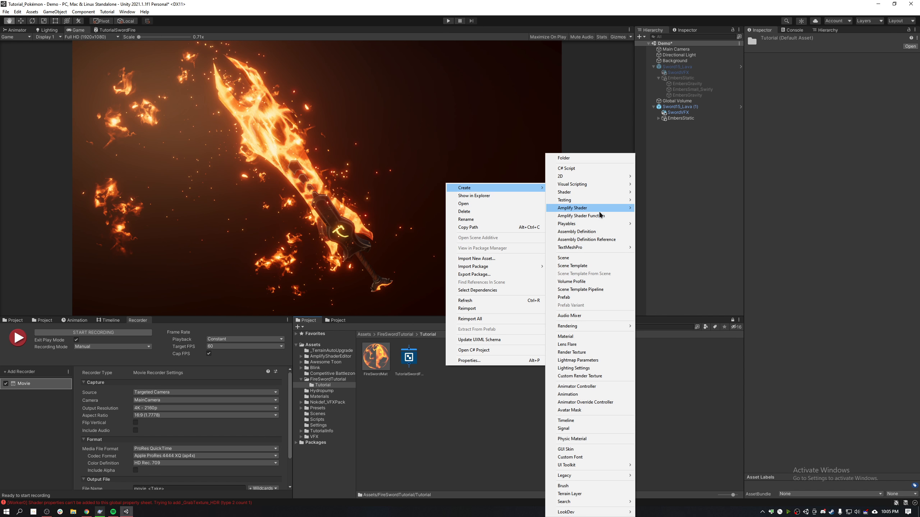
mouse_move(600, 192)
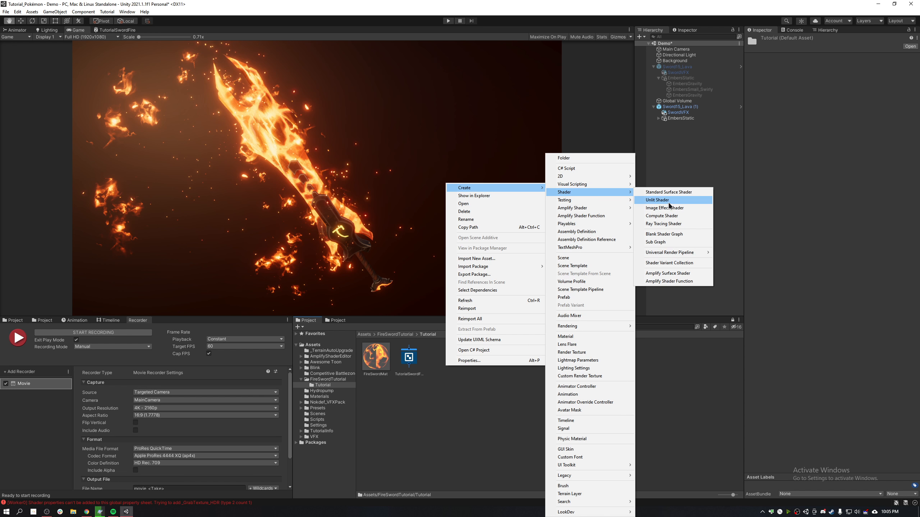
mouse_move(676, 254)
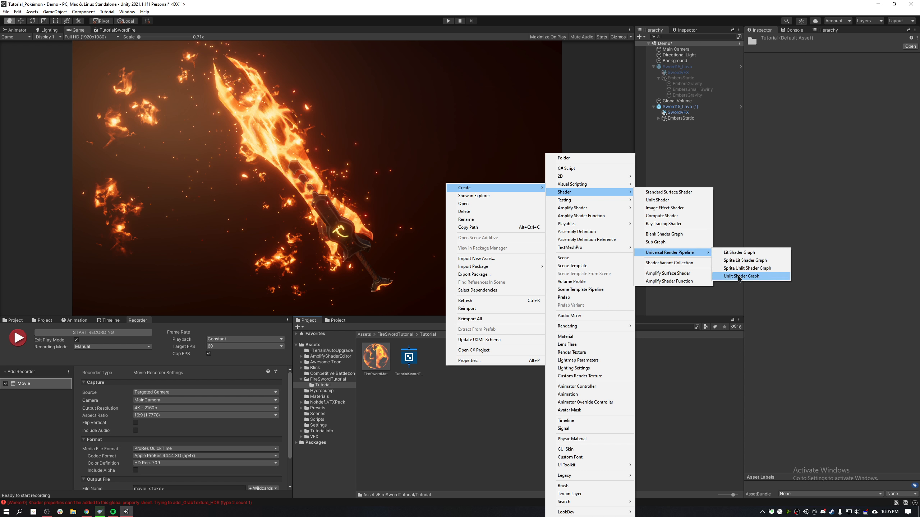
click(738, 276)
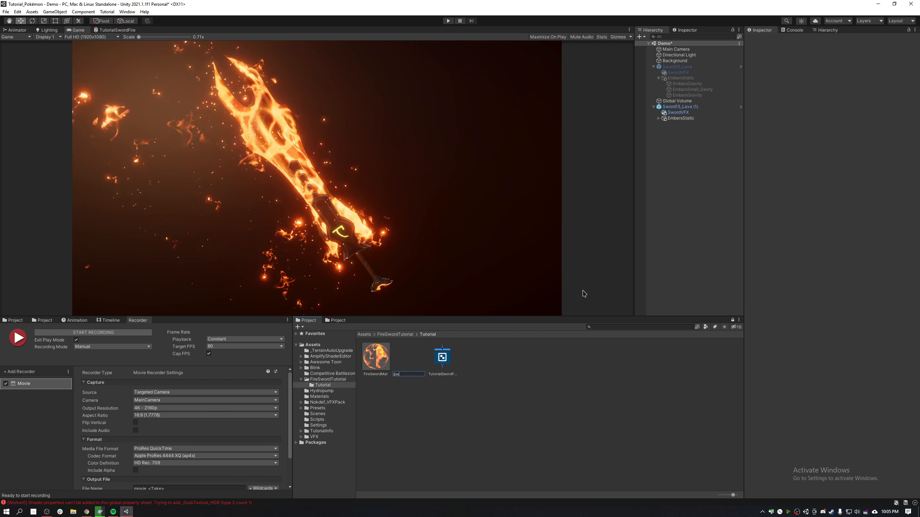
text(EmberShader)
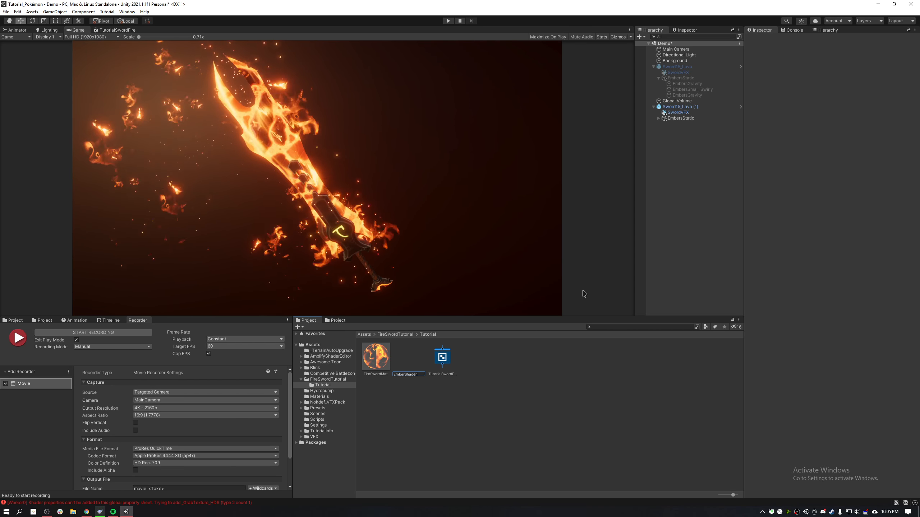
key(Home)
text(Tuto)
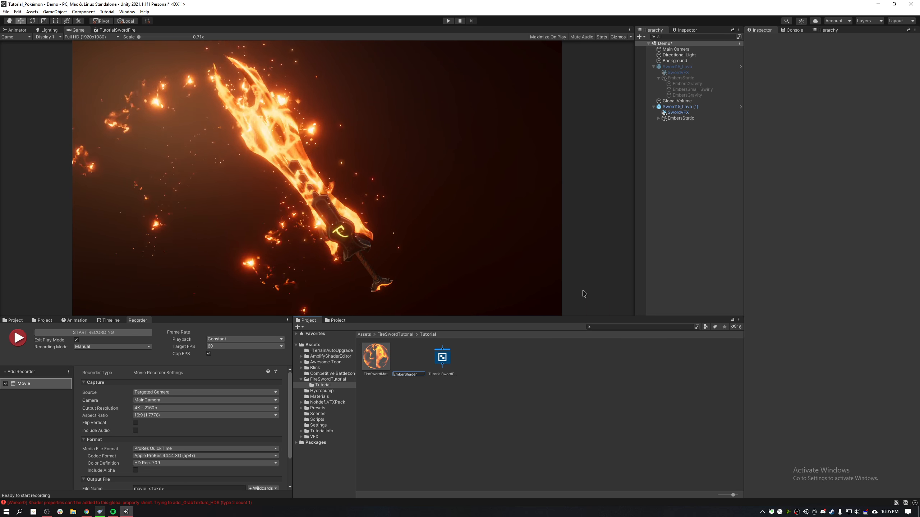
text(rial)
key(Return)
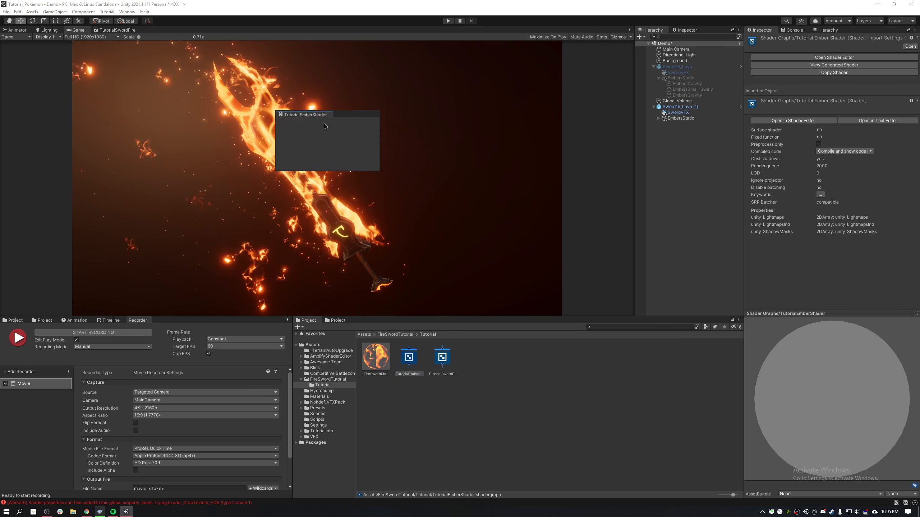
Dock the TutorialEmberShader graph window beside the TutorialSwordFire graph and bring its Vertex and Fragment blocks into view.
drag(324, 127, 230, 29)
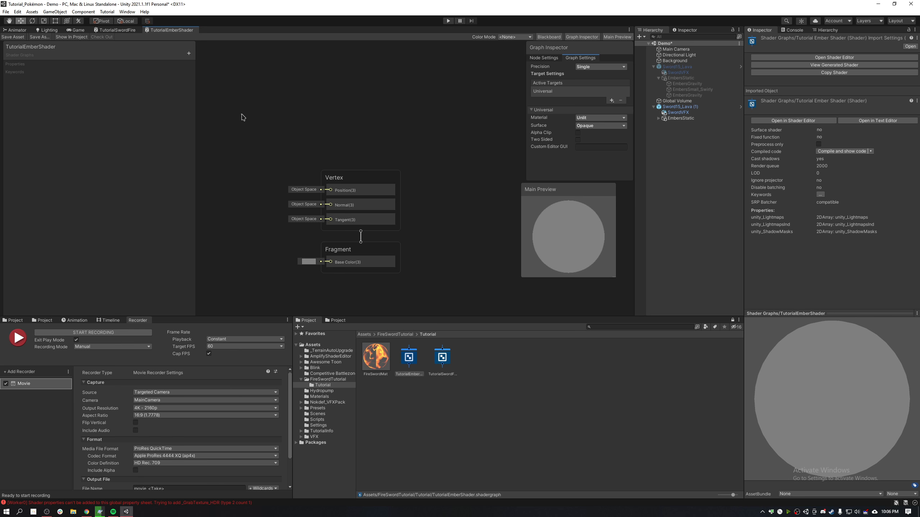
scroll(283, 168, down, 6)
scroll(433, 220, up, 3)
middle_drag(297, 222, 398, 215)
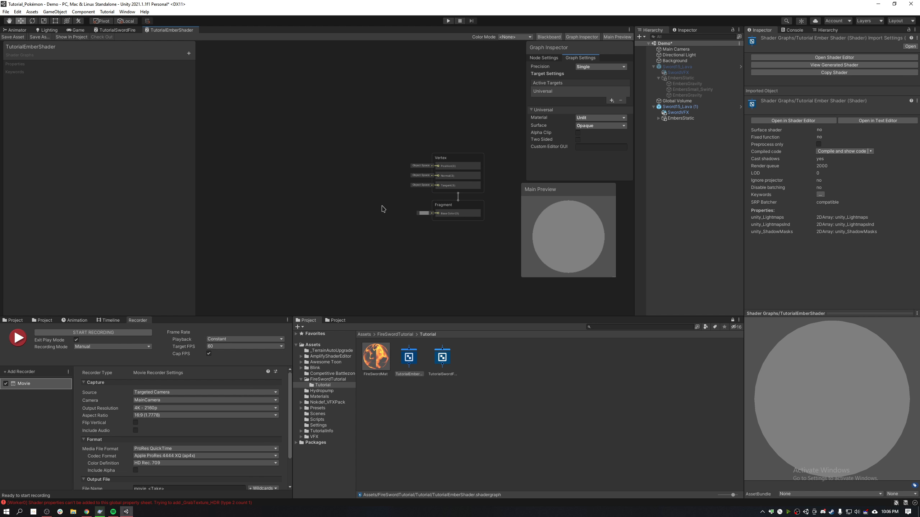
In the maximized TutorialEmberShader graph, set Surface to Transparent and Blend to Additive.
key(shift+space)
scroll(359, 240, up, 2)
middle_drag(359, 239, 475, 295)
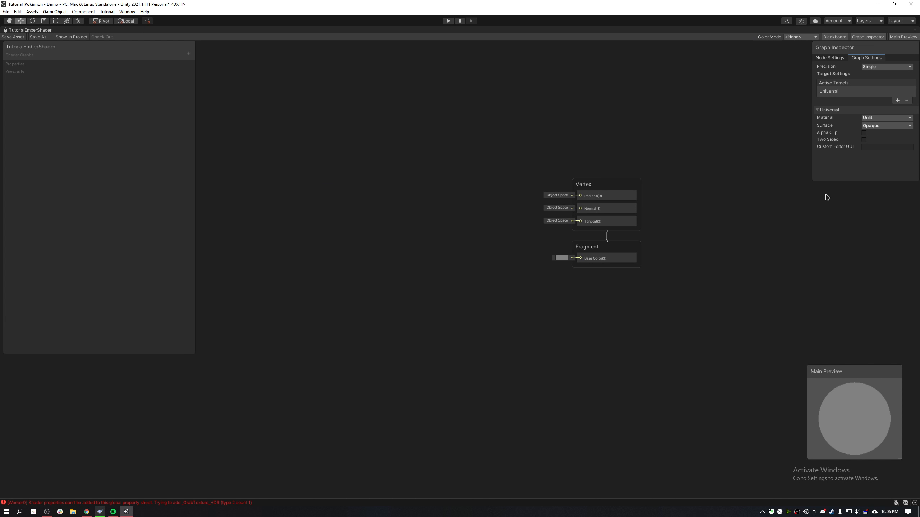
click(881, 126)
click(883, 142)
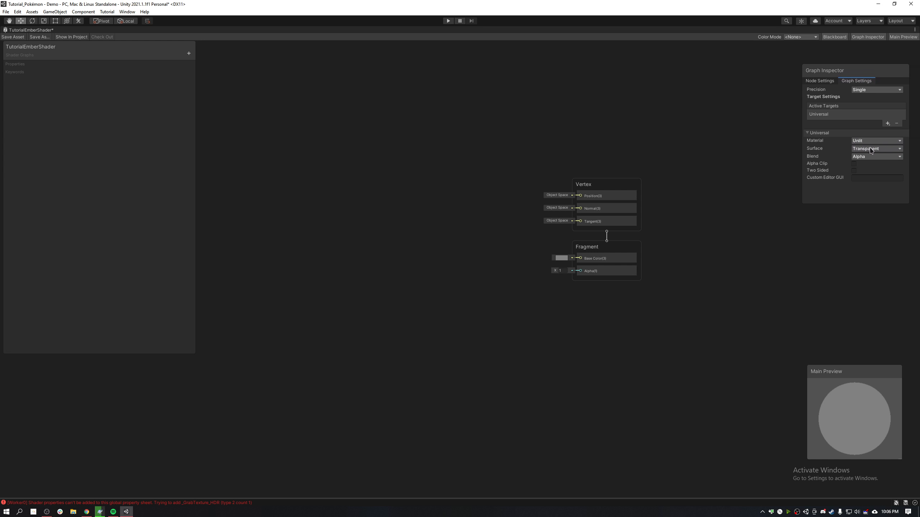
click(863, 167)
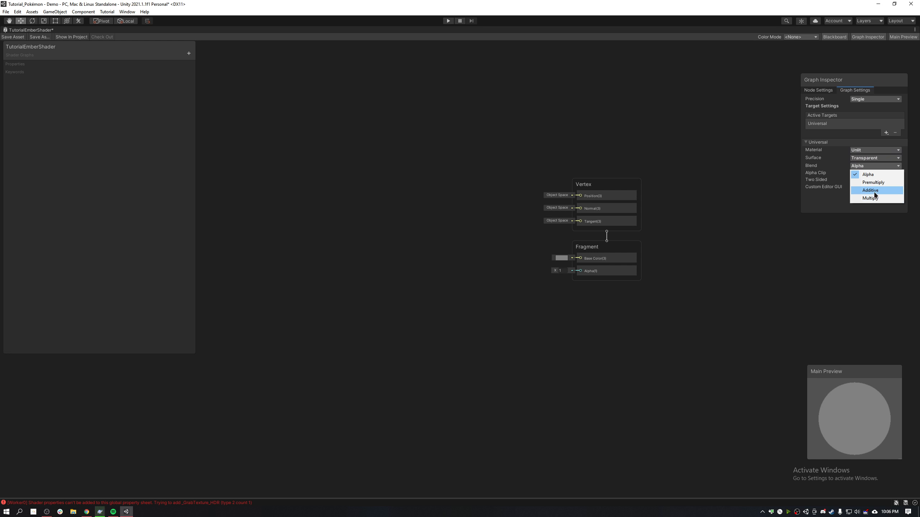
click(873, 192)
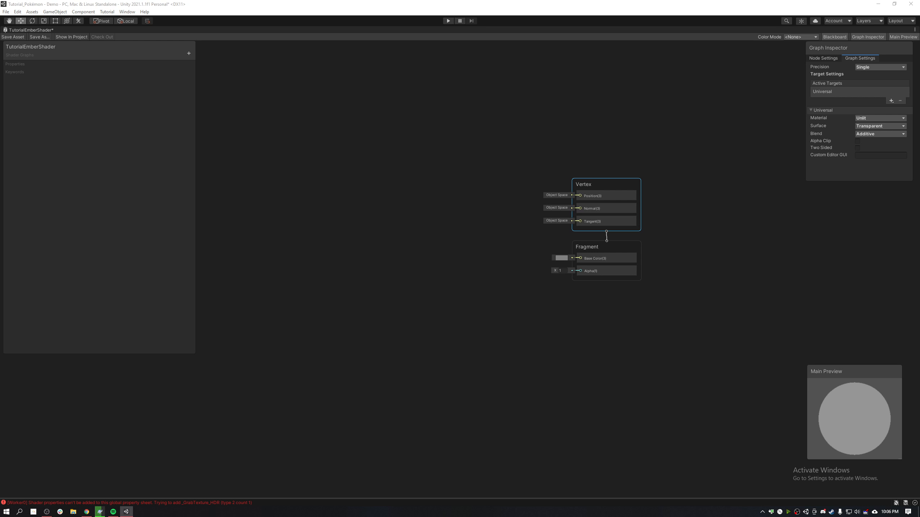
Inspect the ember particles around the sword up close in the Game view at 3x scale and return to the full view.
key(shift+space)
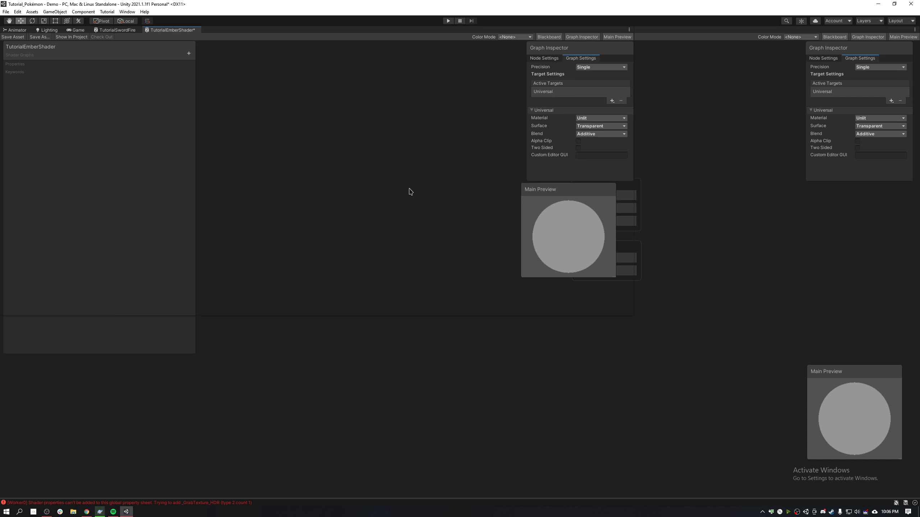
click(76, 31)
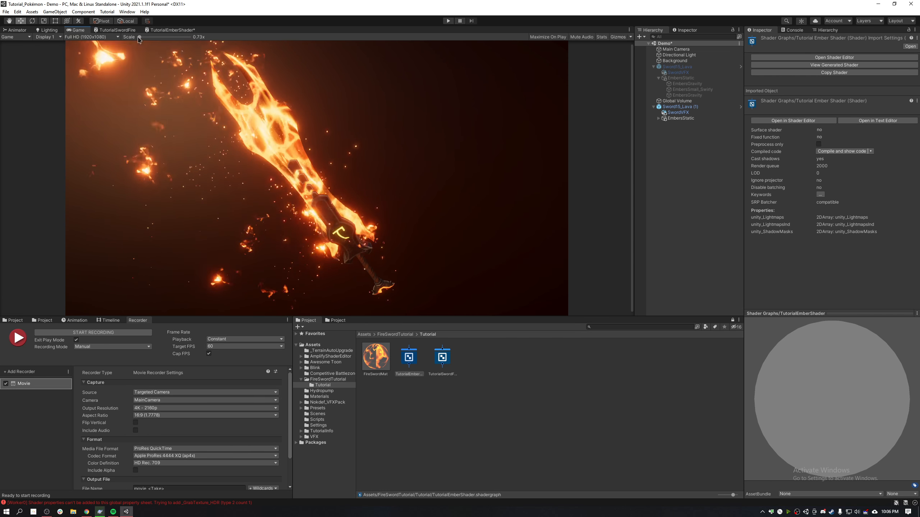
drag(140, 37, 129, 37)
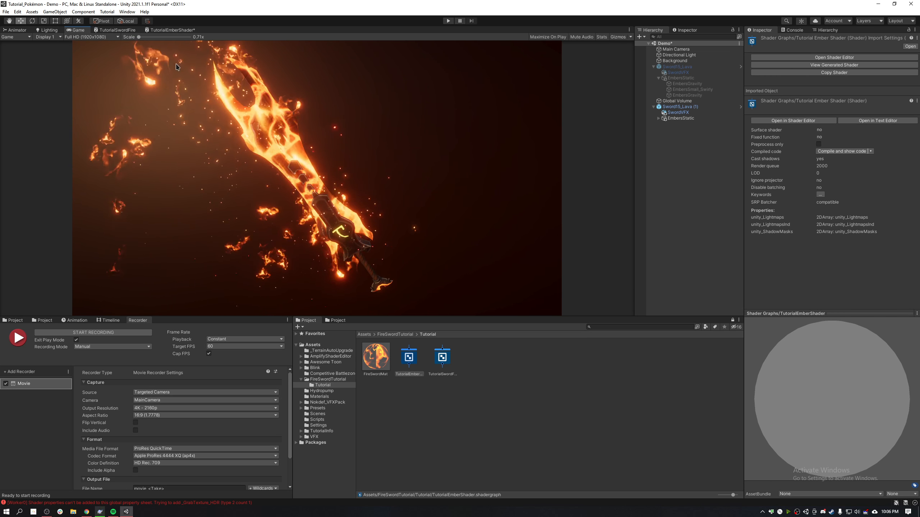
click(176, 36)
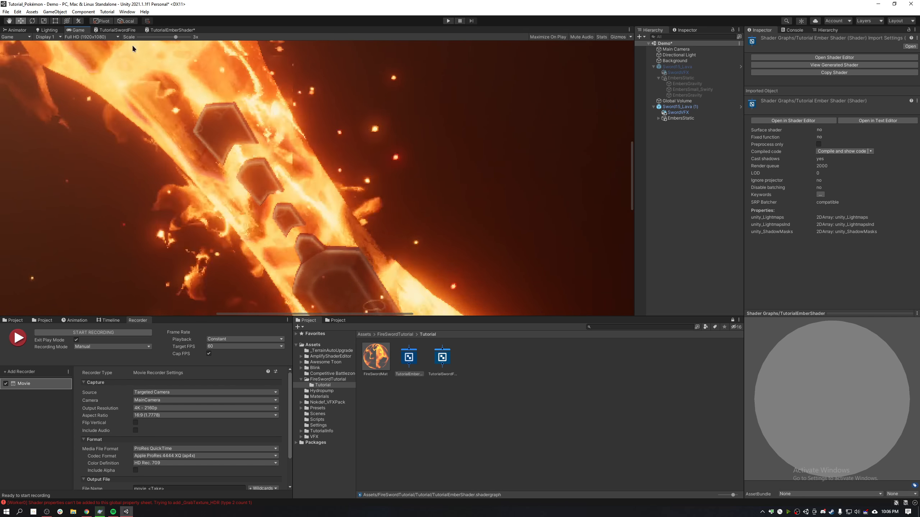
drag(176, 36, 114, 42)
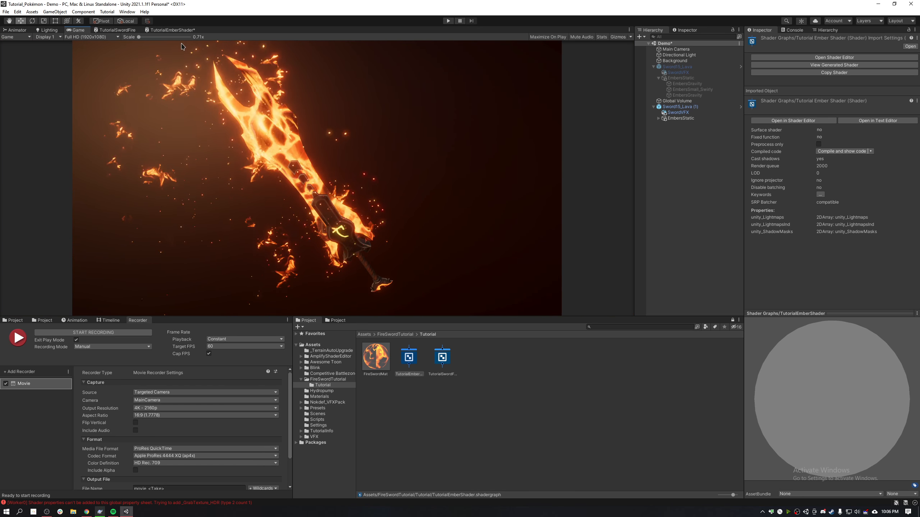
Add a Texture2D property named DisplacementNoise to the TutorialEmberShader graph.
click(172, 30)
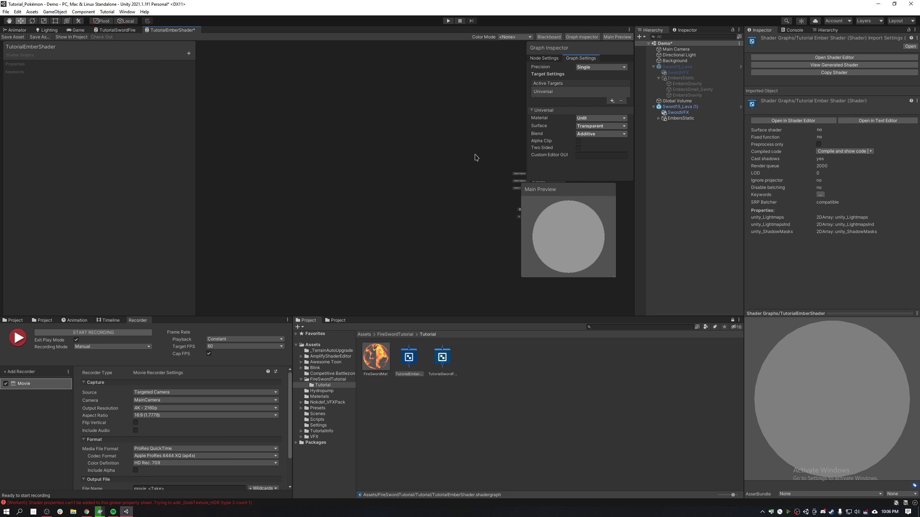
key(shift+space)
scroll(380, 164, up, 1)
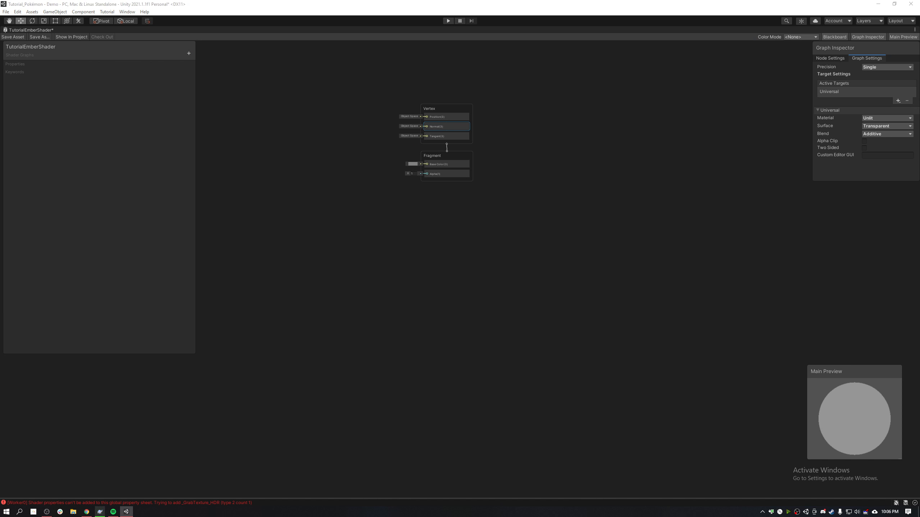
middle_drag(510, 209, 536, 303)
scroll(230, 214, up, 4)
middle_drag(258, 191, 342, 200)
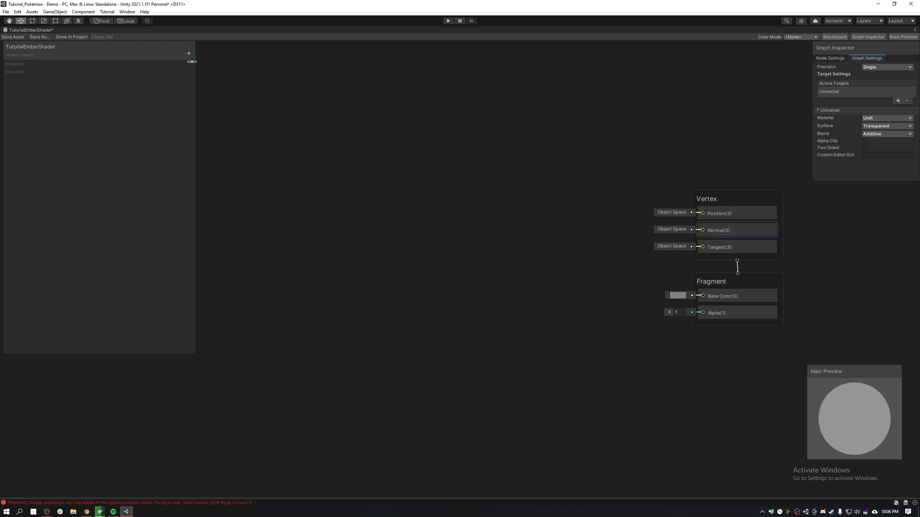
click(188, 53)
click(211, 113)
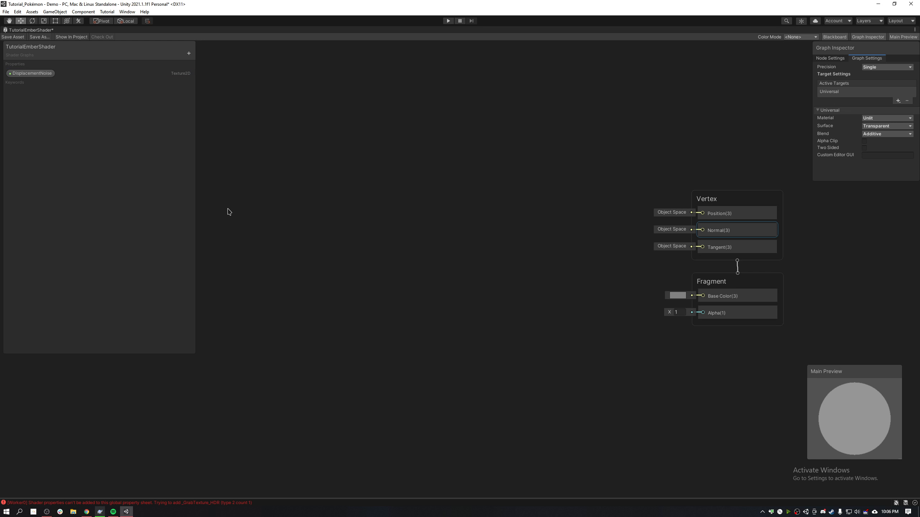
Place the DisplacementNoise property in the graph and feed it into the Texture input of a new Sample Texture 2D node.
drag(36, 76, 359, 196)
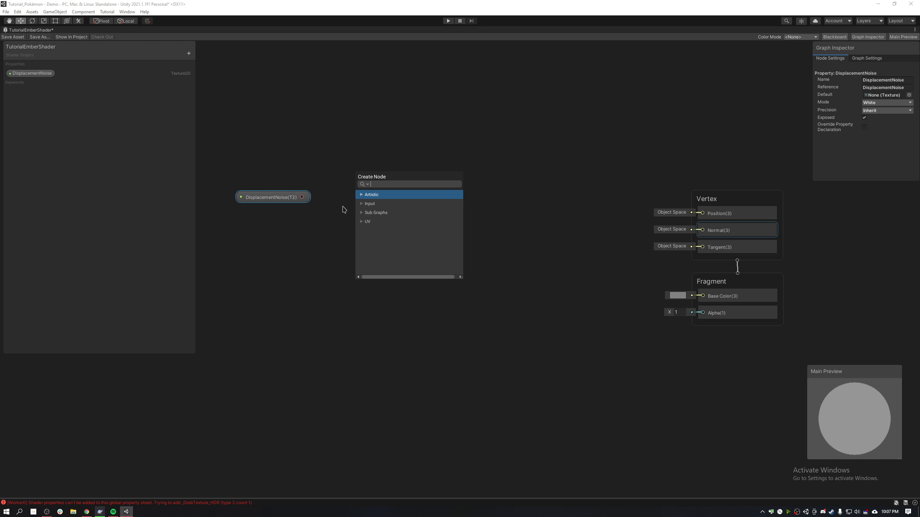
text(sample)
key(Return)
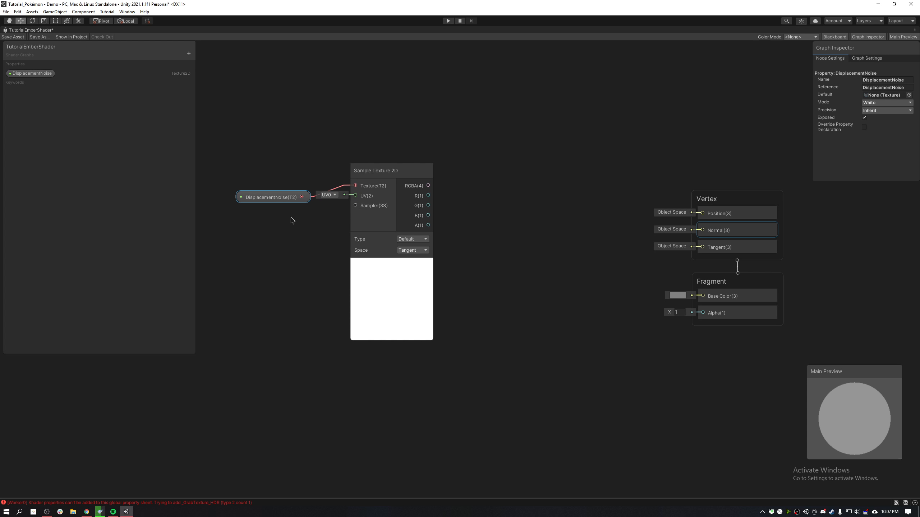
Open the node creation search in the free graph area ahead of the DisplacementNoise and Sample Texture 2D nodes.
middle_drag(283, 286, 572, 253)
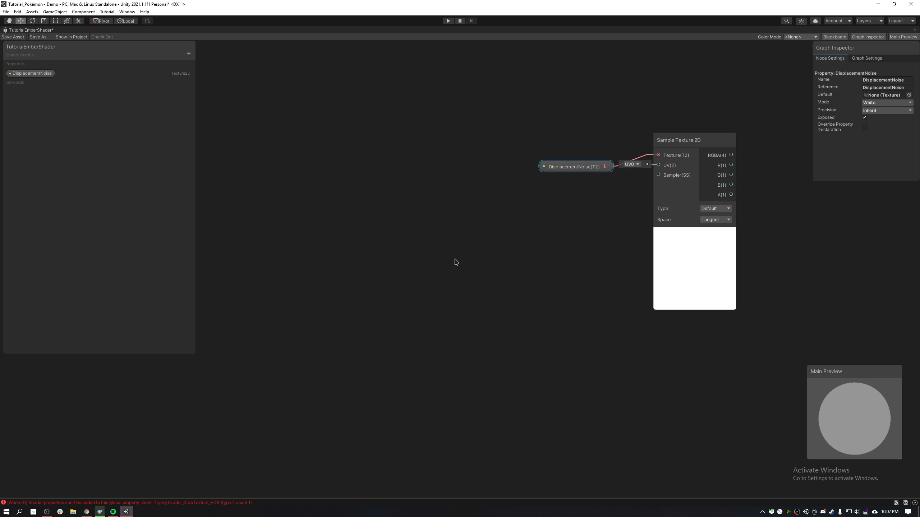
right_click(409, 271)
click(417, 276)
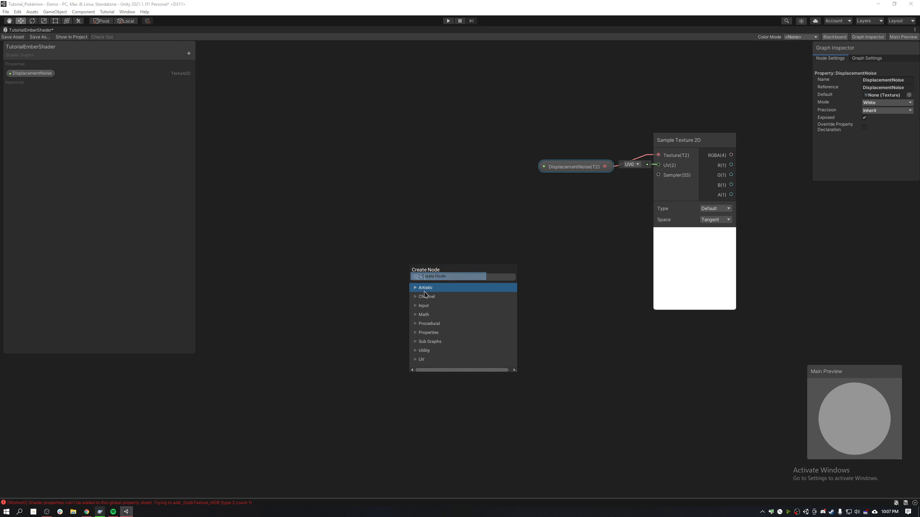
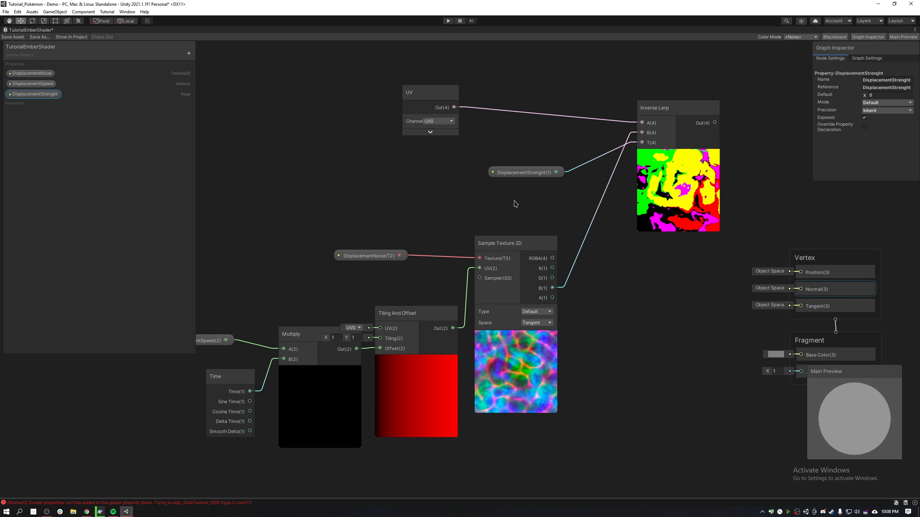
Raise the default value of the DisplacementStrenght property to 0.46 to test its influence on the Inverse Lerp node.
click(498, 172)
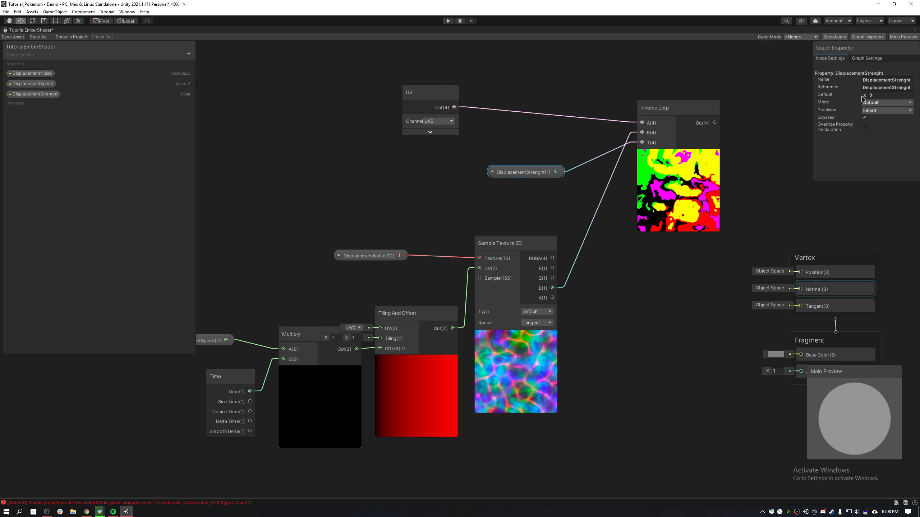
drag(862, 98, 869, 95)
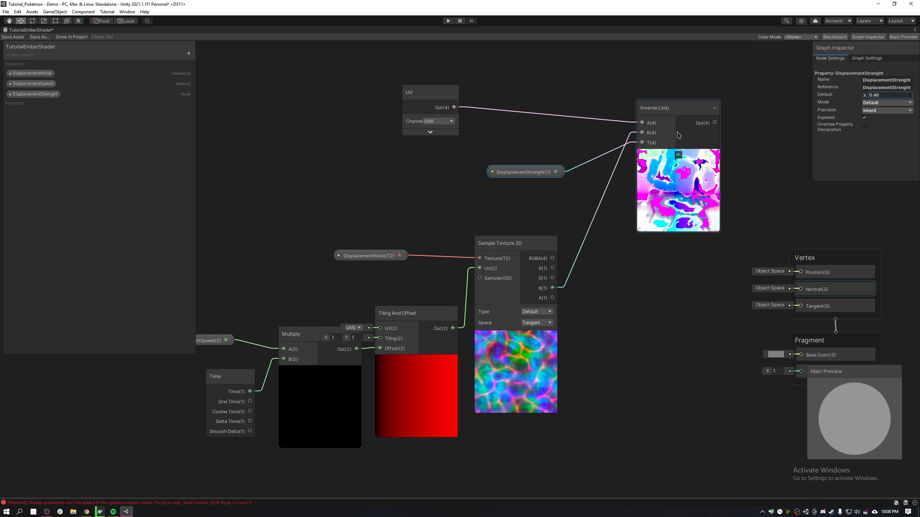
Replace the Inverse Lerp node with a new Lerp node placed ahead of the UV and DisplacementStrenght nodes.
click(682, 209)
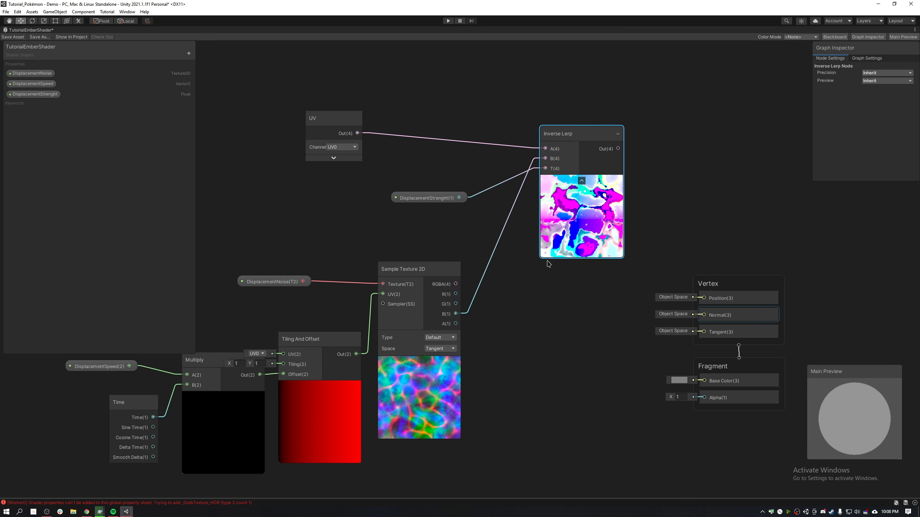
scroll(494, 236, up, 5)
scroll(494, 237, down, 5)
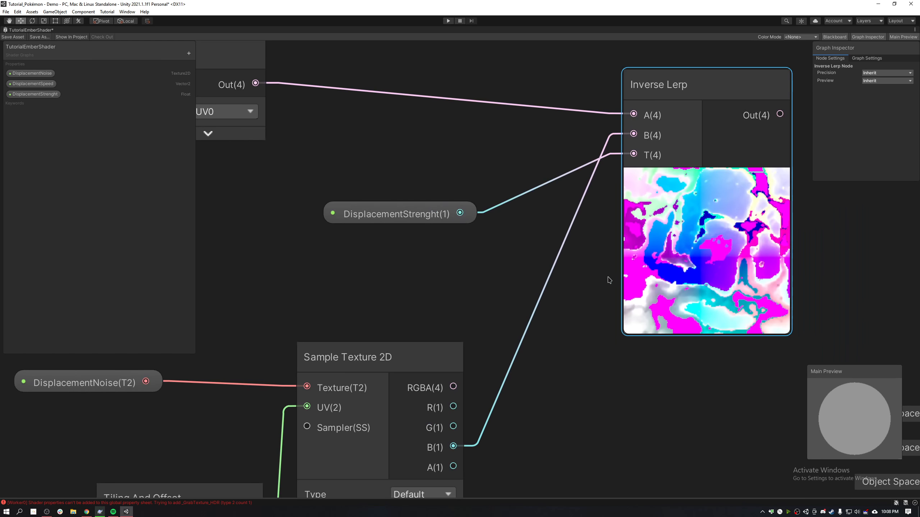
key(Delete)
right_click(612, 148)
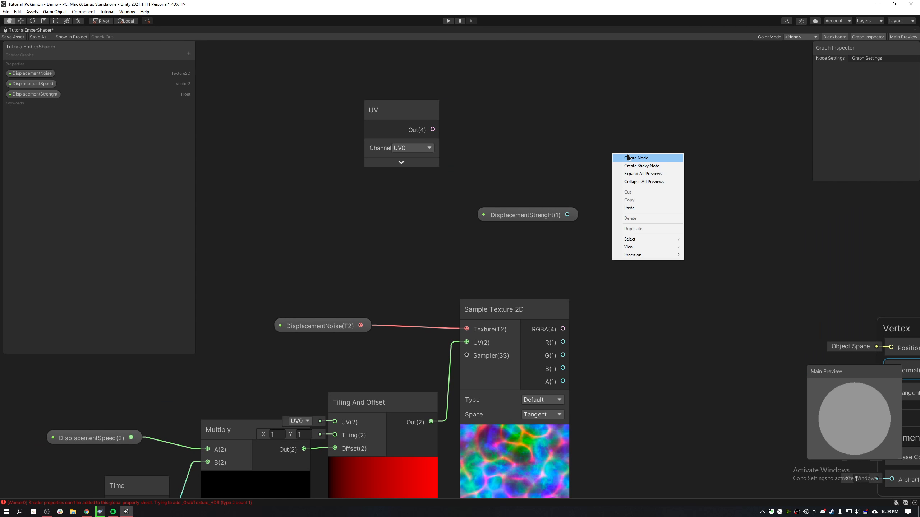
click(623, 156)
text(lerprp)
key(Down)
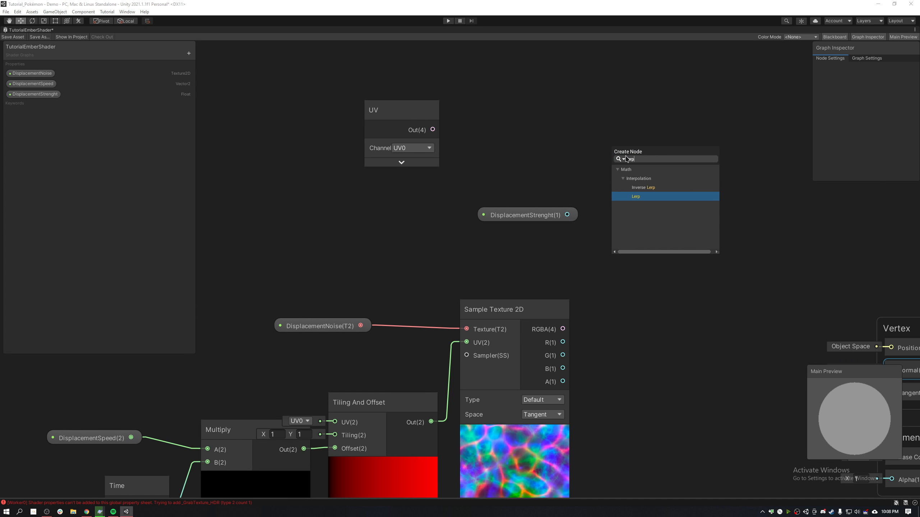
key(Return)
drag(678, 191, 677, 109)
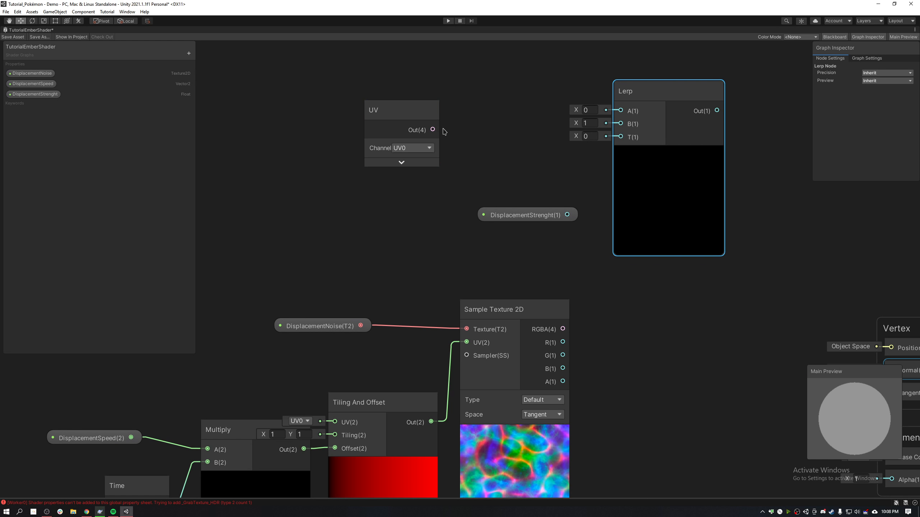
Connect UV to the Lerp node's A input, DisplacementStrenght to T, and the noise sample's B channel to B.
drag(432, 129, 620, 110)
drag(567, 214, 620, 137)
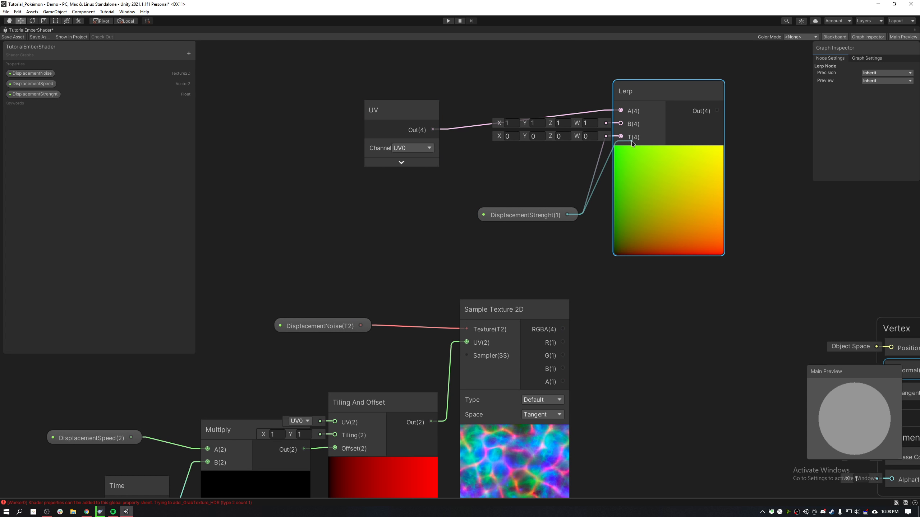
drag(566, 369, 621, 123)
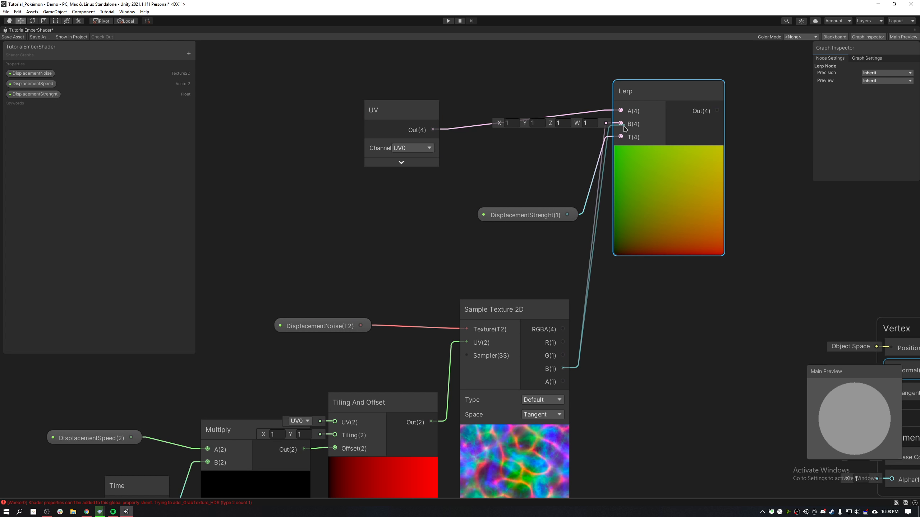
middle_drag(711, 338, 517, 287)
scroll(502, 281, down, 4)
middle_drag(394, 264, 503, 275)
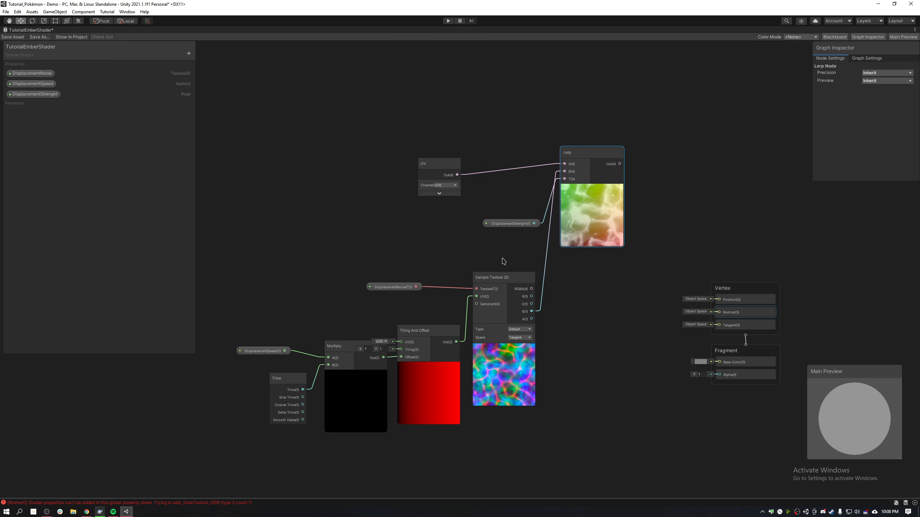
Set the DisplacementStrenght default to 0.1 and move the Lerp node slightly lower in the graph.
click(502, 220)
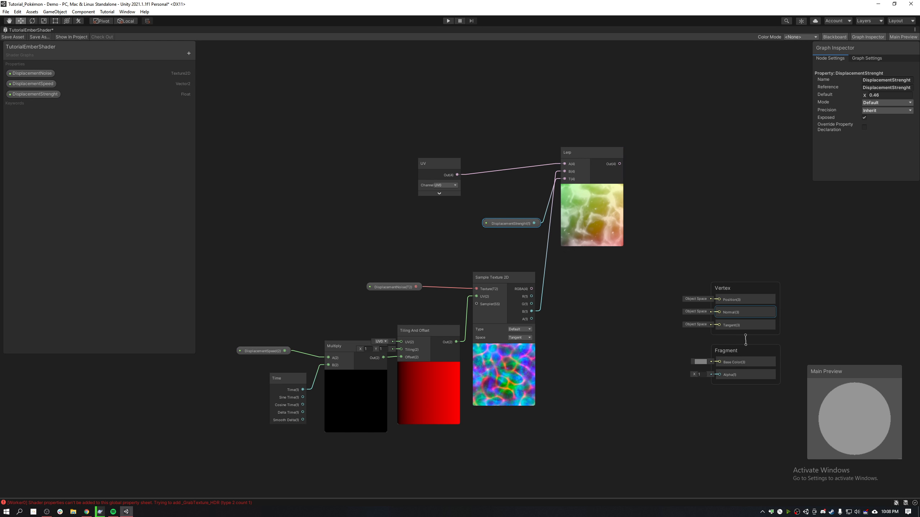
click(890, 95)
text(.1)
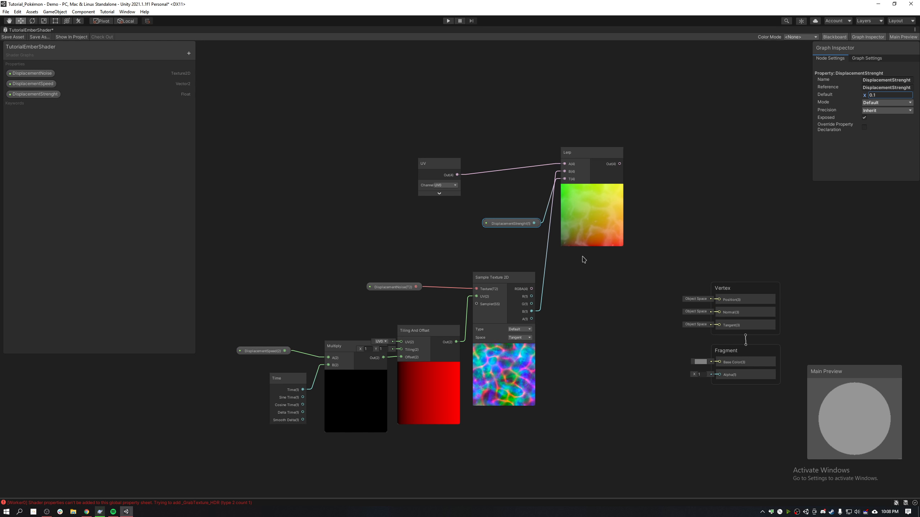
drag(590, 231, 592, 257)
click(513, 223)
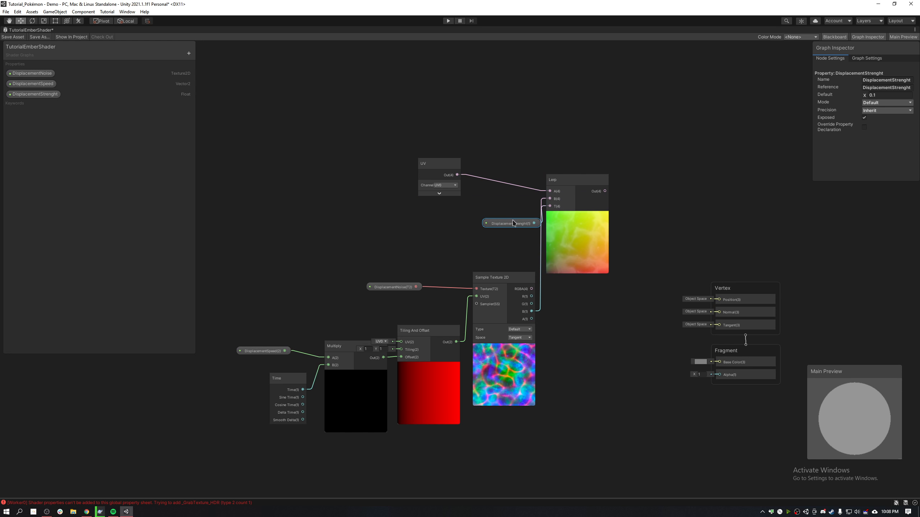
scroll(487, 290, up, 2)
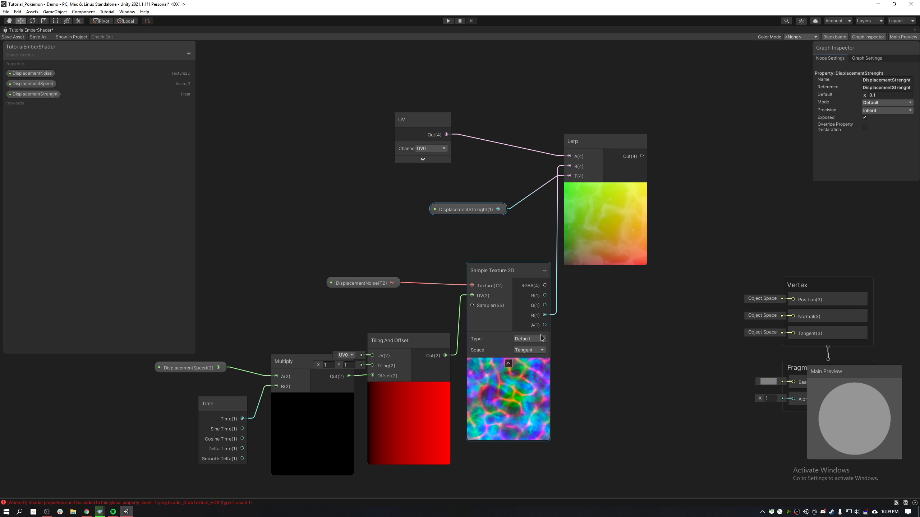
Move the Vertex and Fragment blocks together farther away from the Lerp node to free space for more nodes.
middle_drag(655, 324, 573, 259)
drag(712, 219, 822, 358)
middle_drag(862, 325, 701, 304)
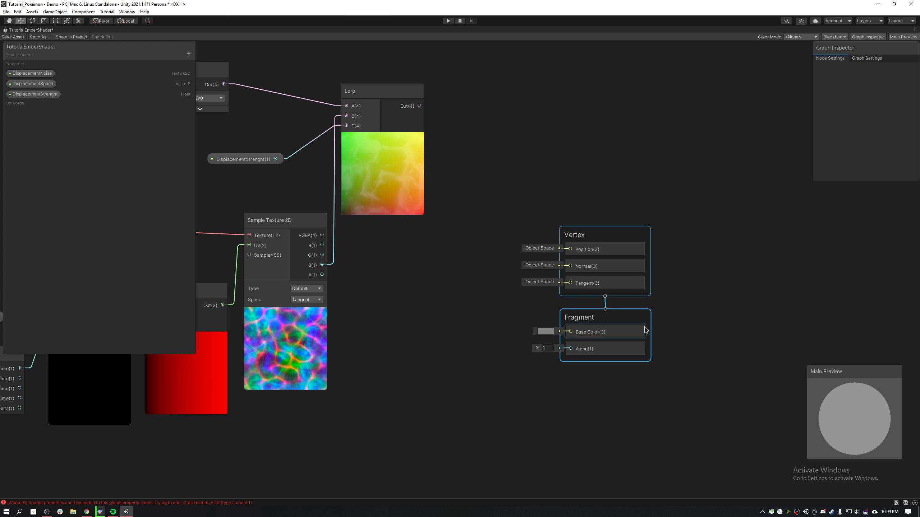
drag(644, 329, 810, 304)
click(506, 242)
scroll(467, 229, down, 2)
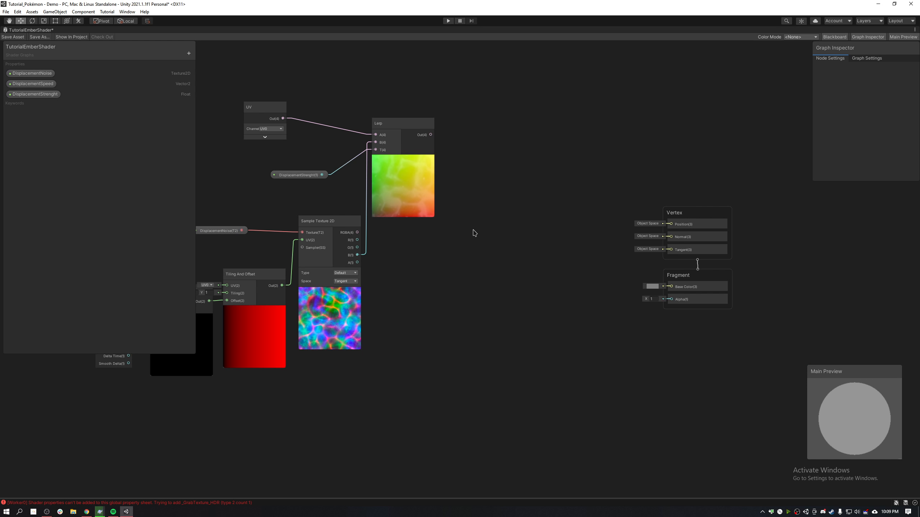
scroll(480, 234, up, 2)
middle_drag(481, 234, 510, 370)
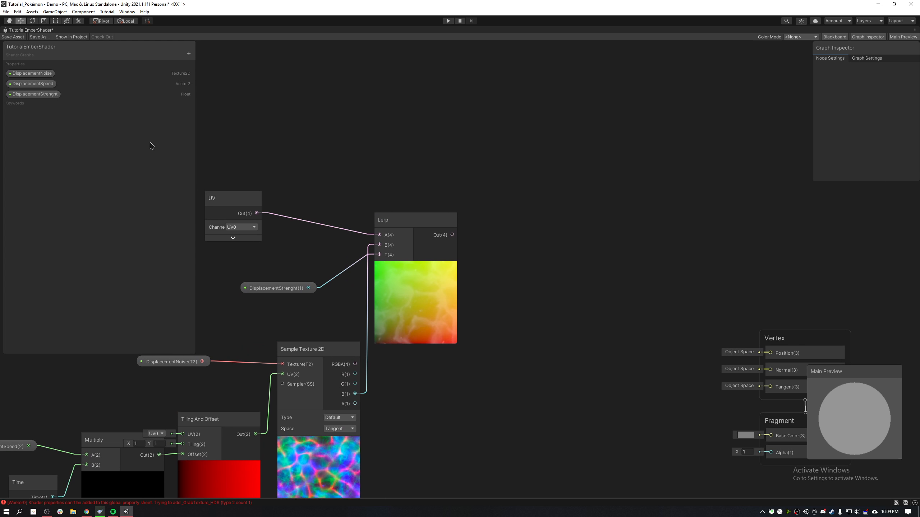
Add a Texture2D property named Fire Texture and place it in the graph above the Lerp node.
click(189, 53)
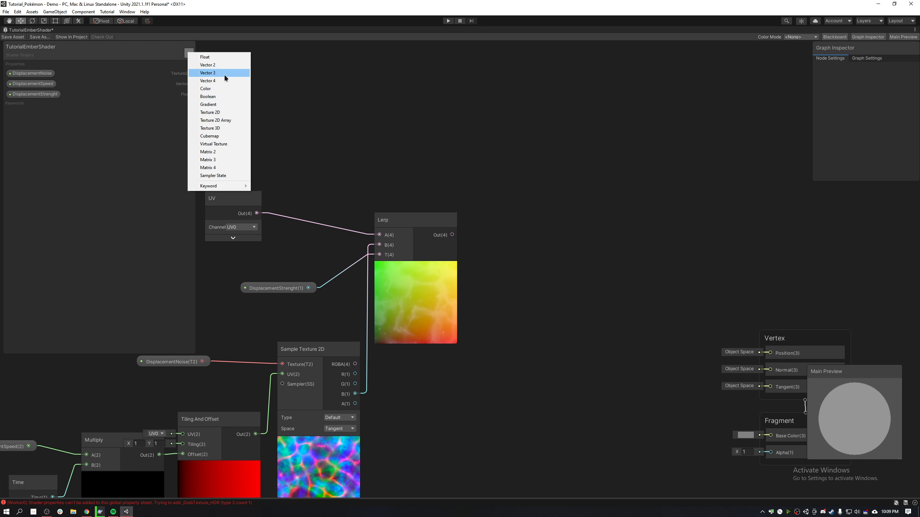
click(218, 112)
text(F)
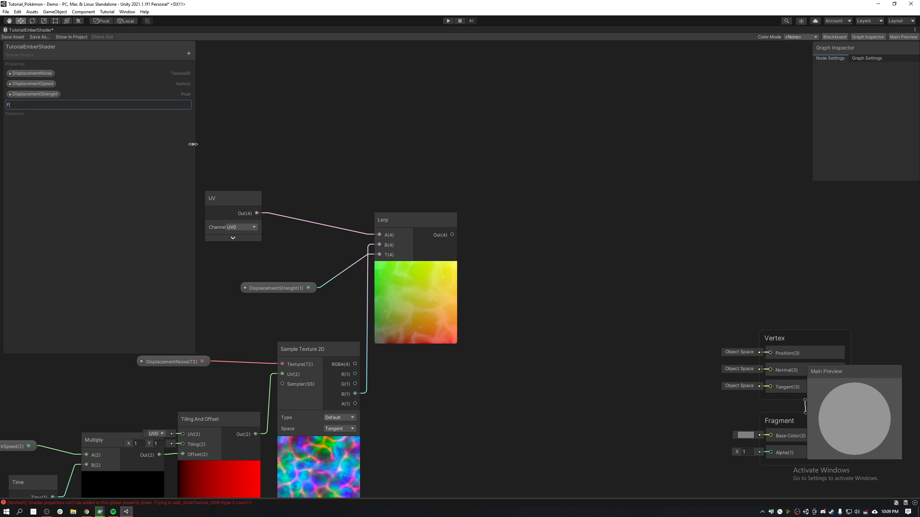
text(ire Texture)
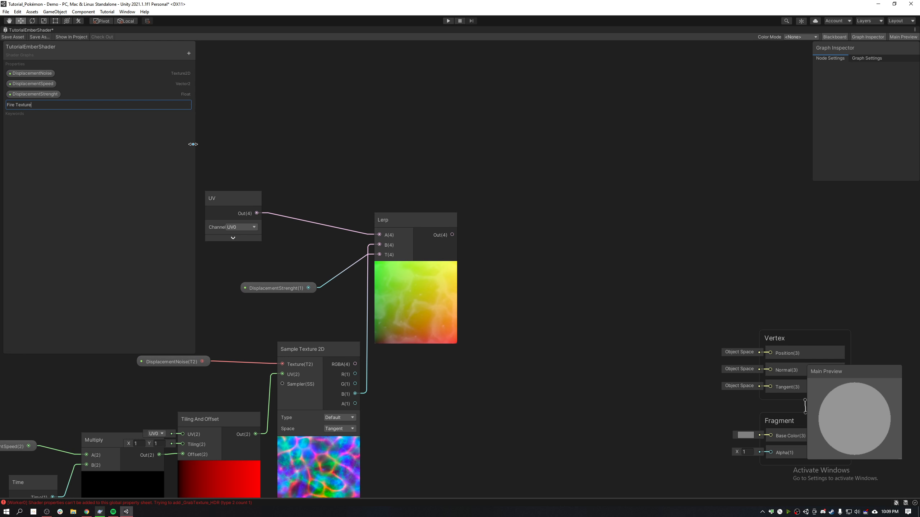
key(Return)
drag(26, 104, 387, 146)
click(468, 150)
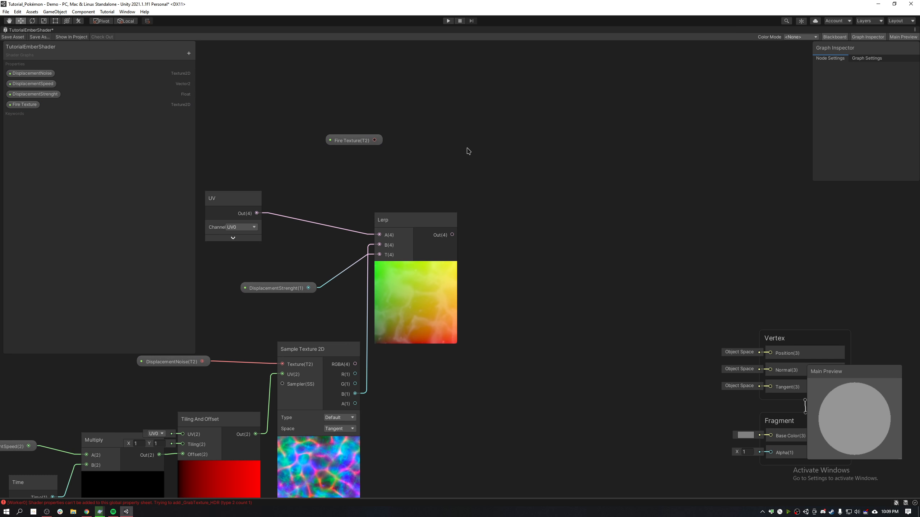
Select the Fire3 texture in the FireSwordTutorial folder, save the ember shader graph, and examine the texture's enlarged preview.
key(shift+space)
click(77, 30)
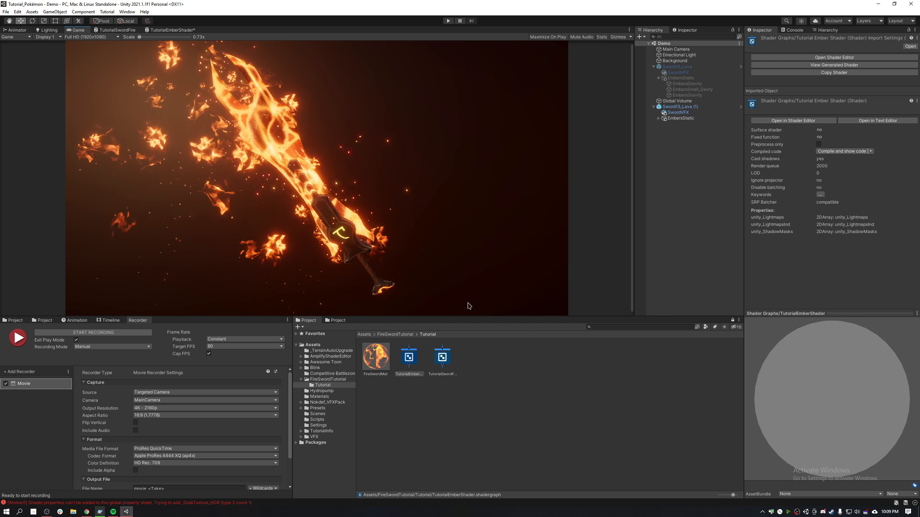
click(412, 335)
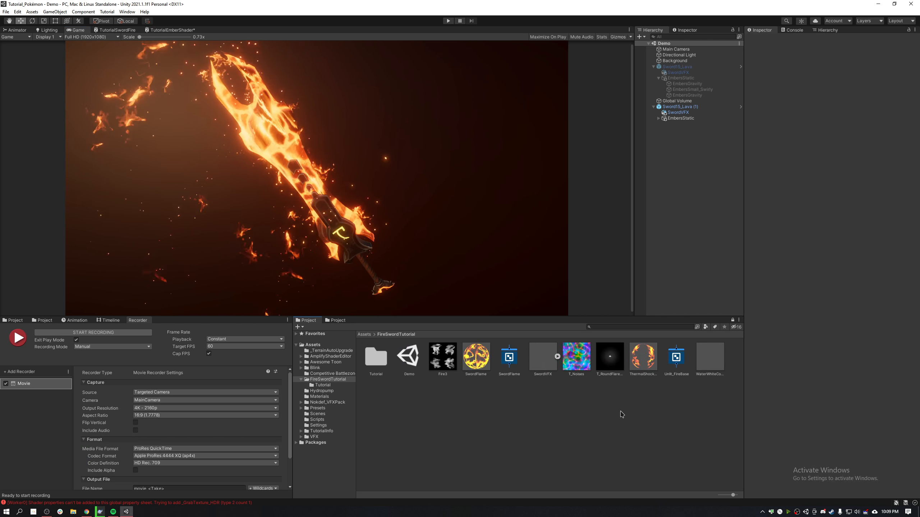
click(442, 357)
key(shift+space)
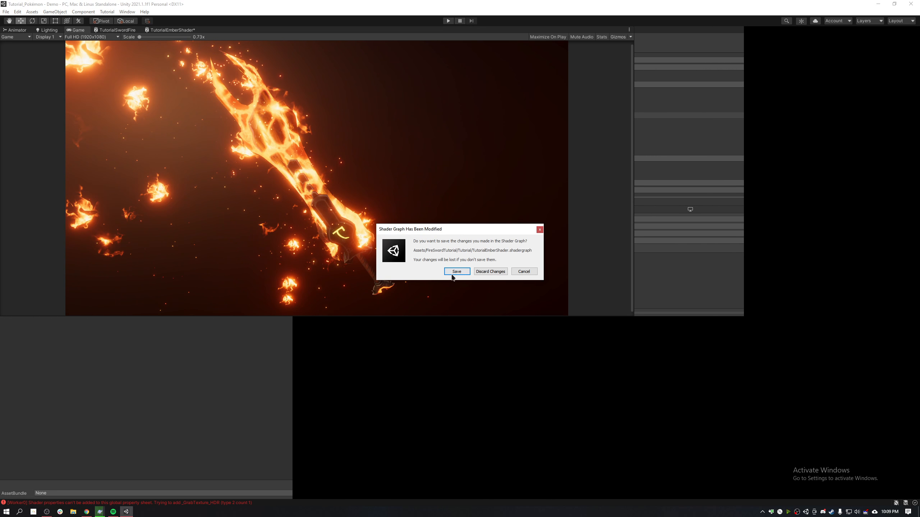
click(456, 274)
drag(503, 64, 500, 166)
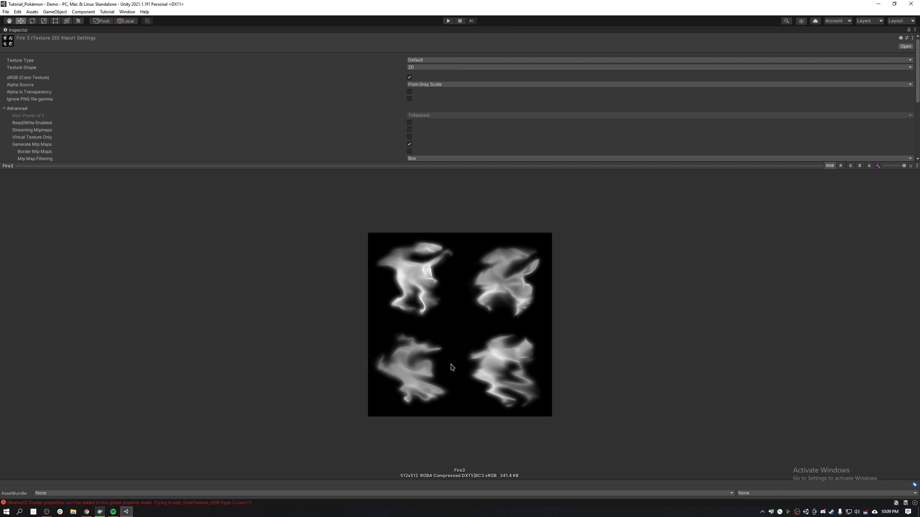
key(shift+space)
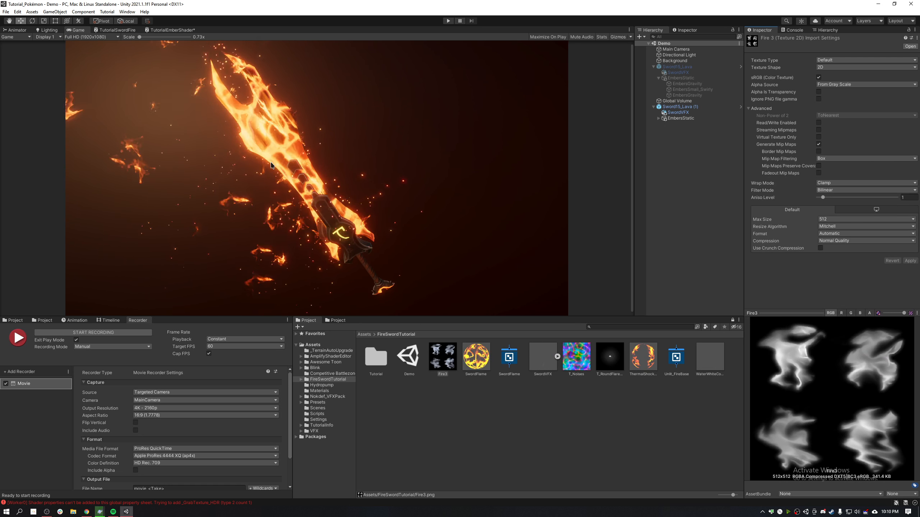
Assign Fire3 as the default texture of the Fire Texture property in TutorialEmberShader.
click(170, 31)
middle_drag(361, 235, 489, 225)
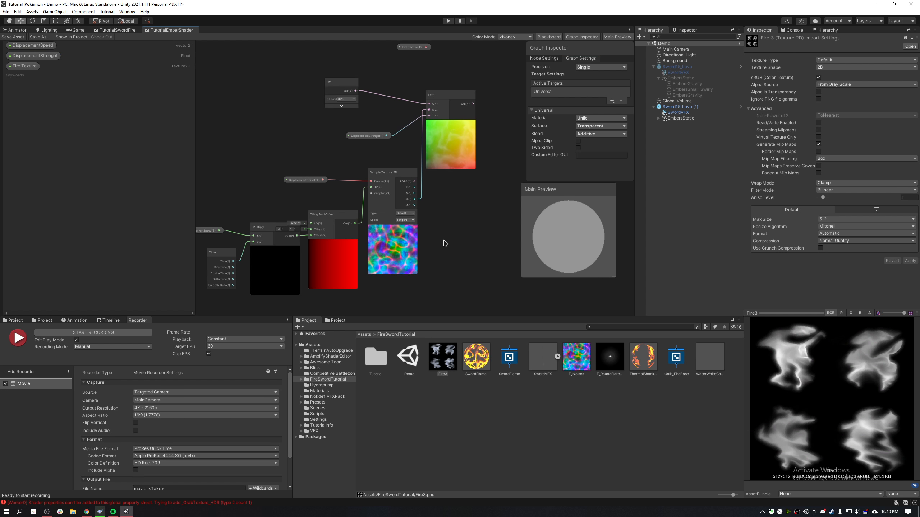
click(410, 48)
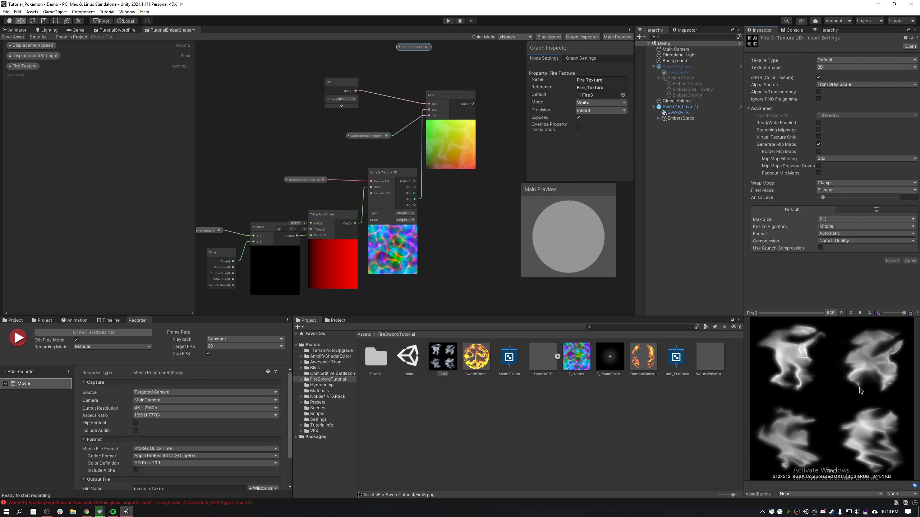
Save the modified ember shader graph and view the Fire3 texture maximized once more before restoring the layout.
key(shift+space)
click(457, 272)
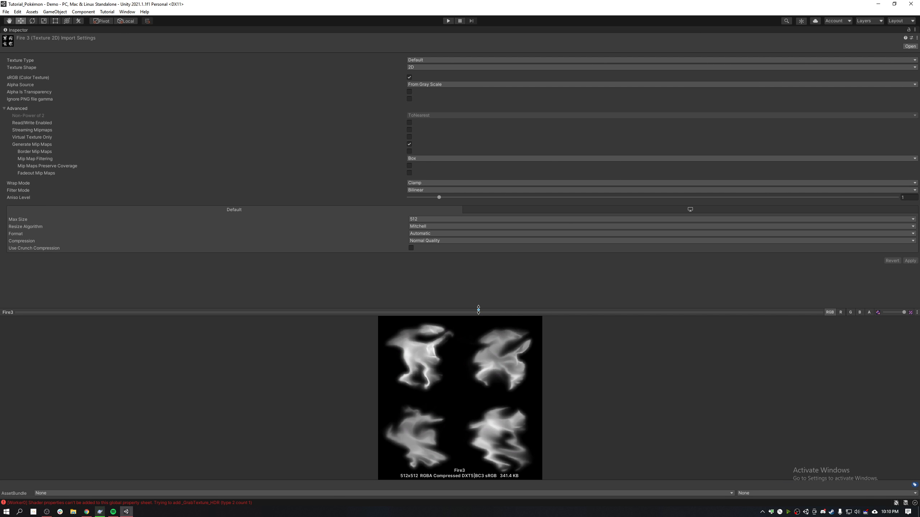
key(shift+space)
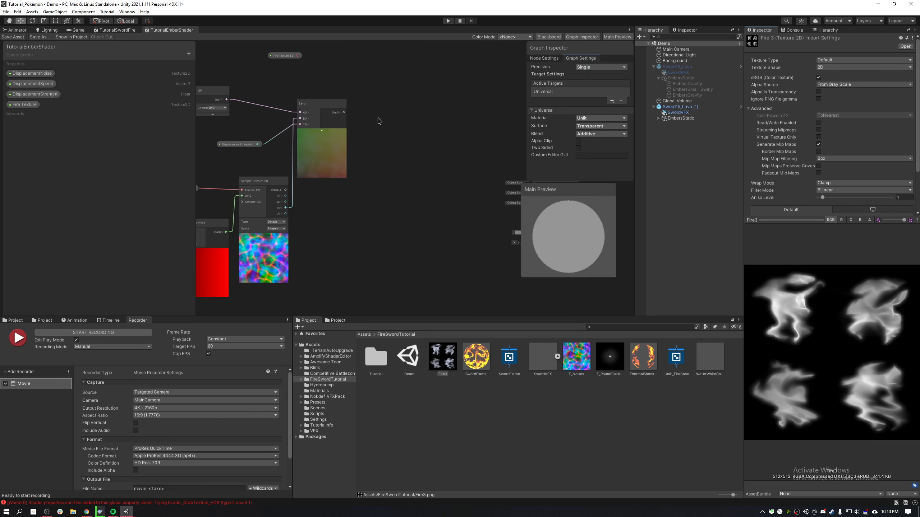
Feed Fire Texture into a new Sample Texture 2D node and connect the Lerp output to that node's UV input.
key(shift+space)
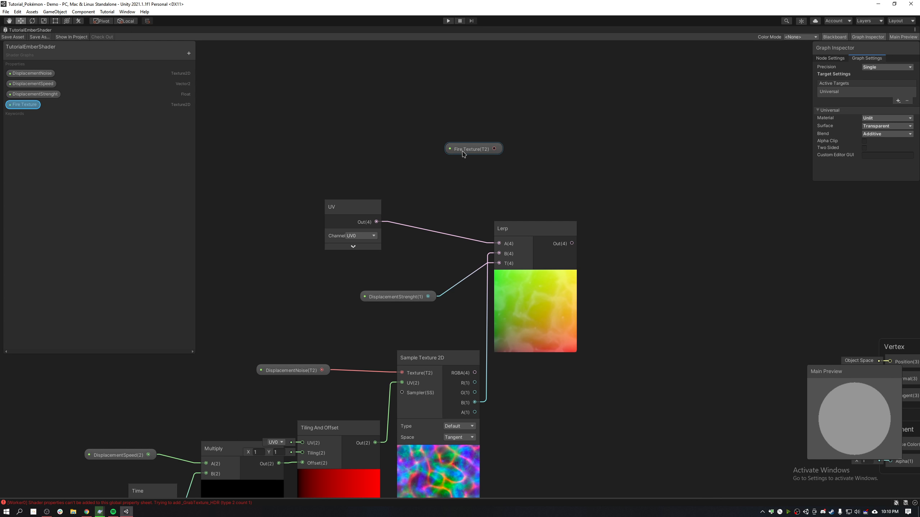
middle_drag(640, 143, 568, 146)
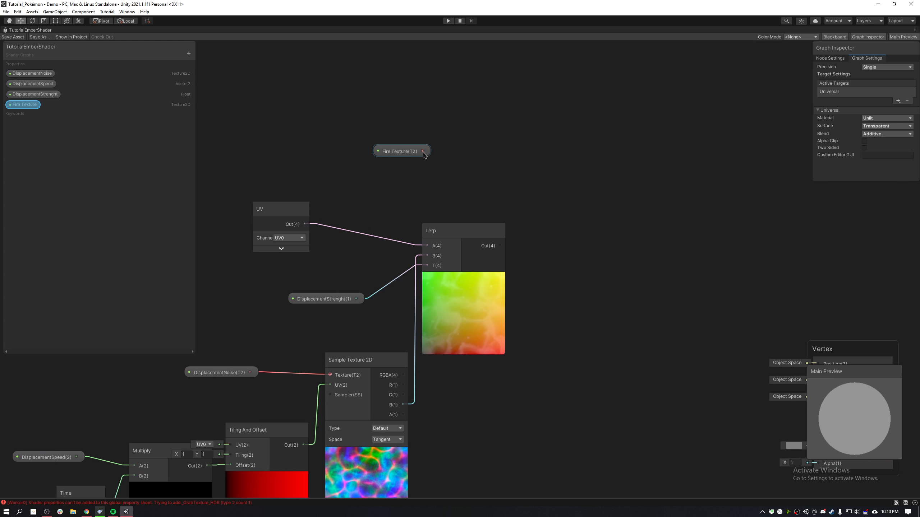
key(space)
text(sample)
key(Return)
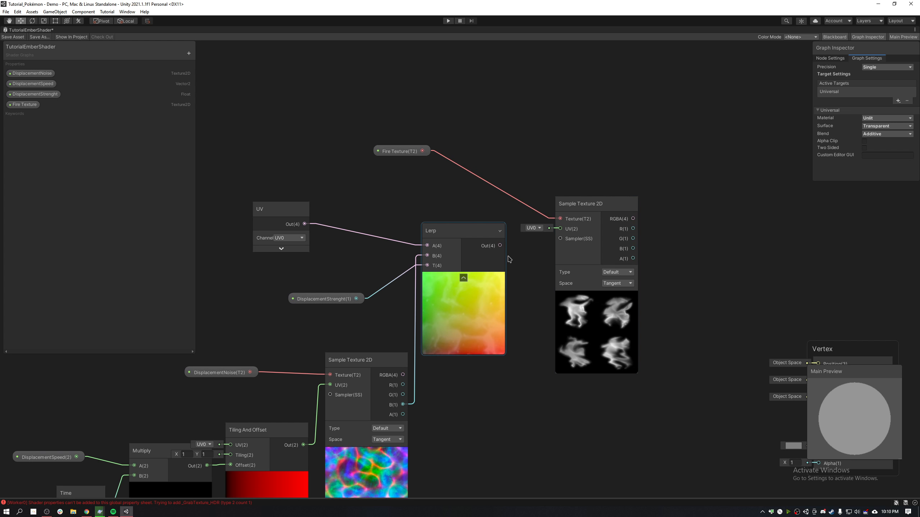
drag(500, 246, 561, 229)
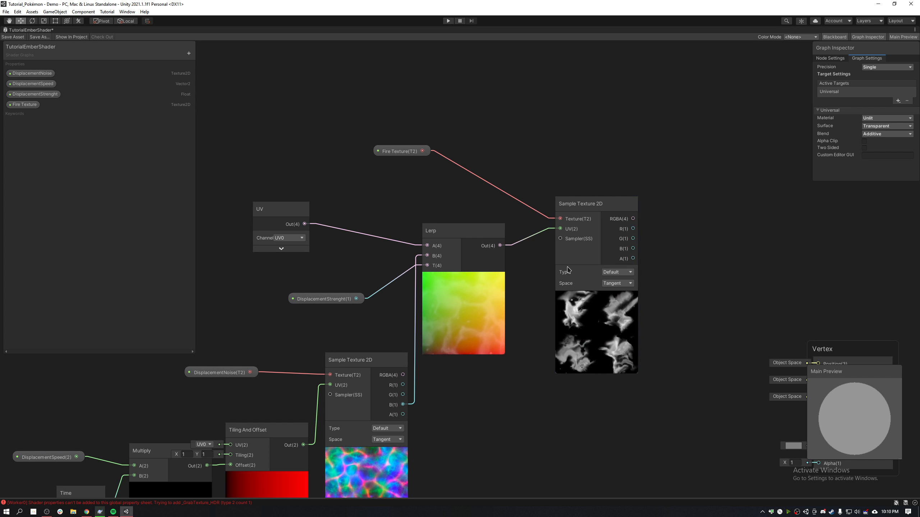
middle_drag(657, 329, 568, 292)
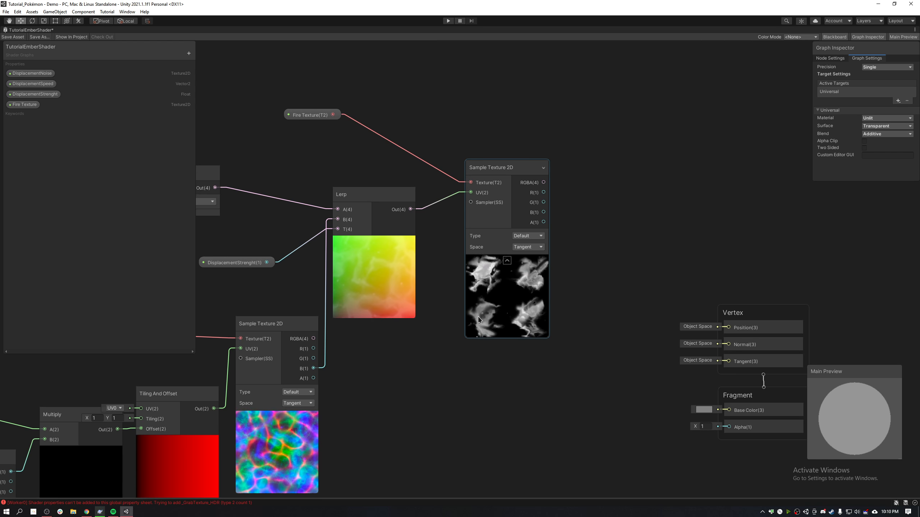
Add a Power node below the noise Sample Texture 2D and connect the noise's G output to its A input.
drag(523, 269, 523, 239)
scroll(534, 268, up, 3)
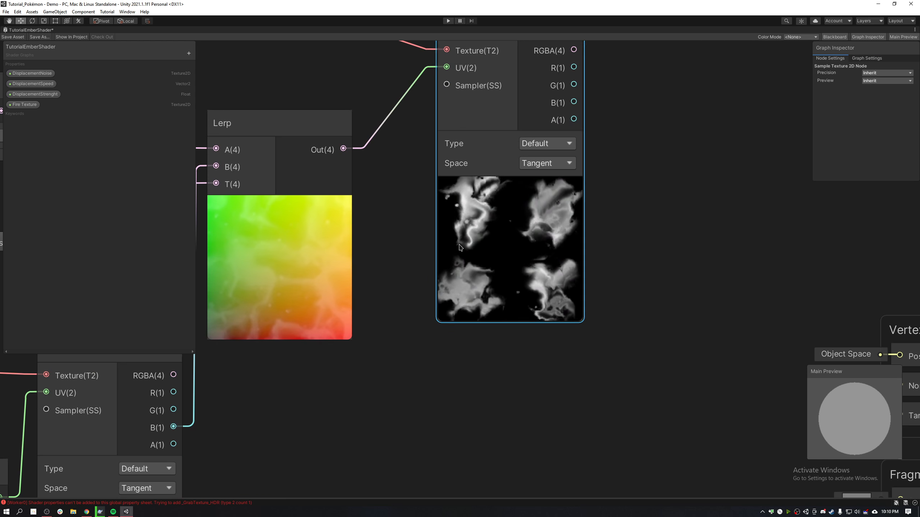
scroll(485, 185, down, 5)
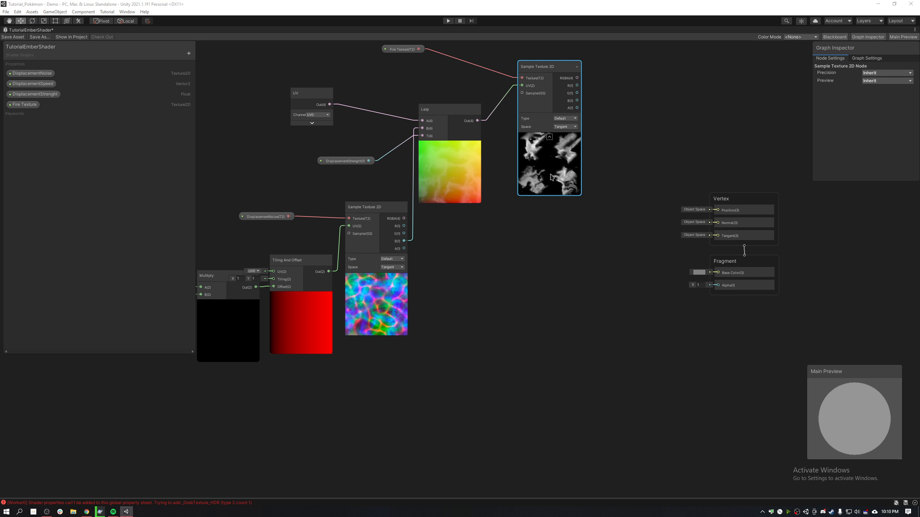
scroll(453, 301, up, 3)
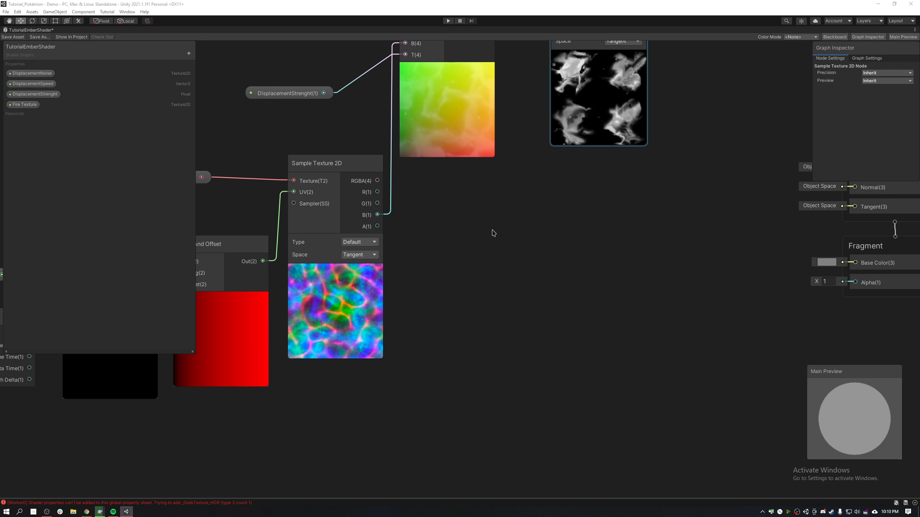
middle_drag(442, 397, 431, 284)
right_click(431, 283)
click(466, 287)
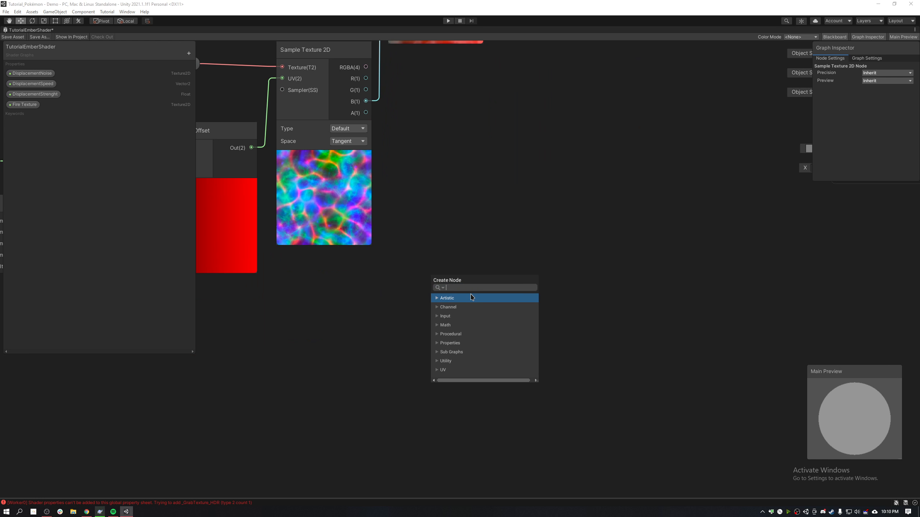
text(power)
key(Return)
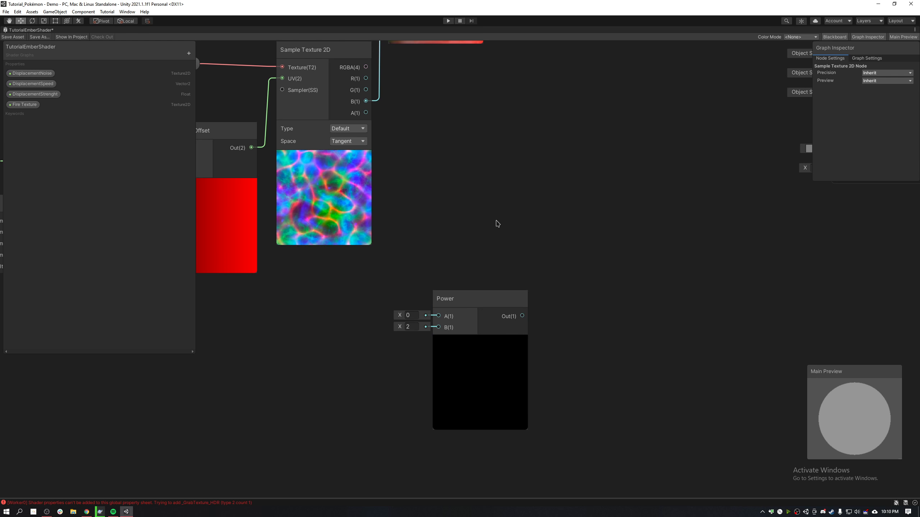
scroll(498, 235, down, 3)
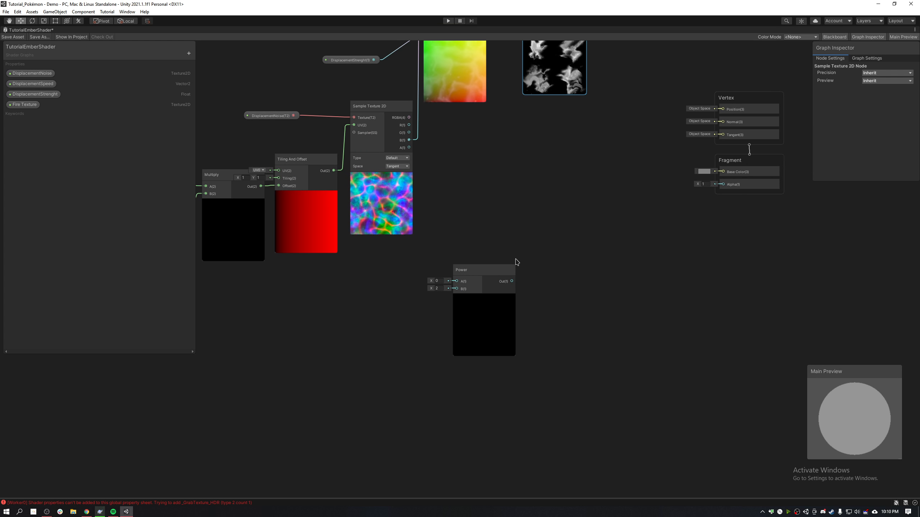
scroll(484, 131, up, 1)
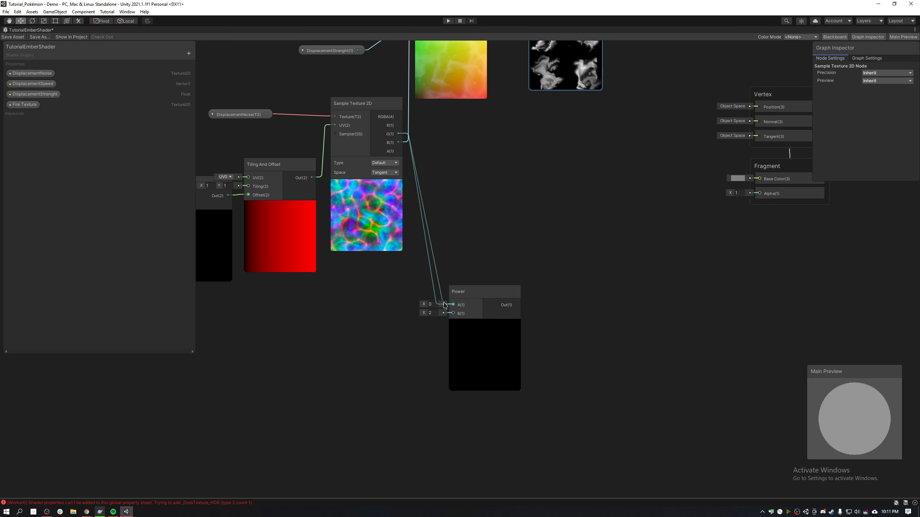
drag(453, 306, 473, 254)
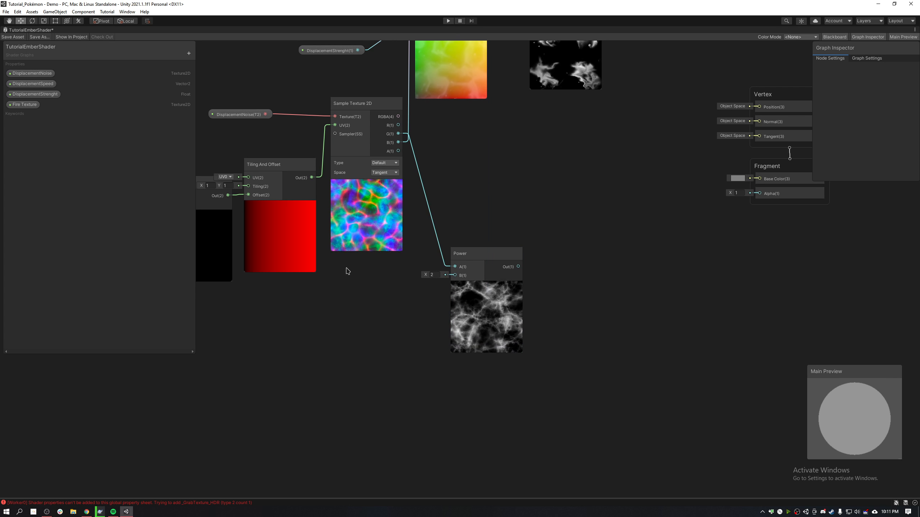
Create a Float property named Erosion Intensity in the shader graph.
click(188, 54)
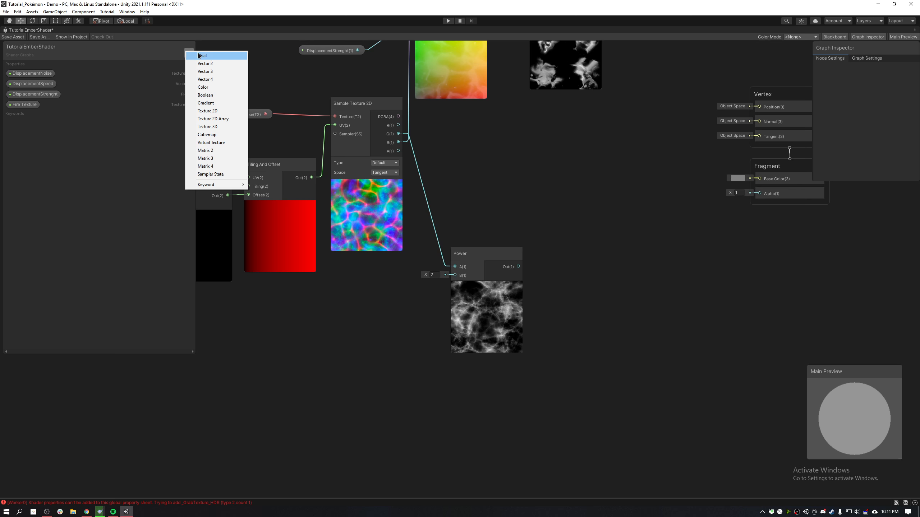
click(203, 55)
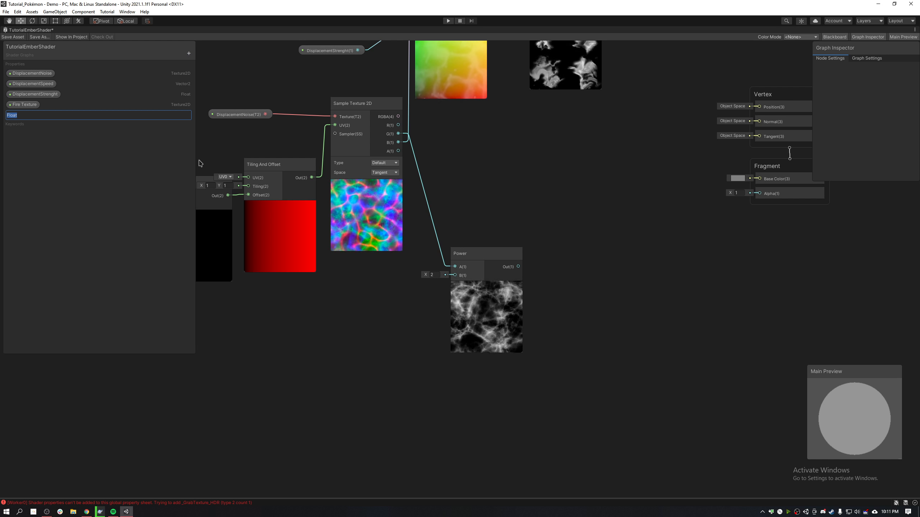
text(Erosion Inte)
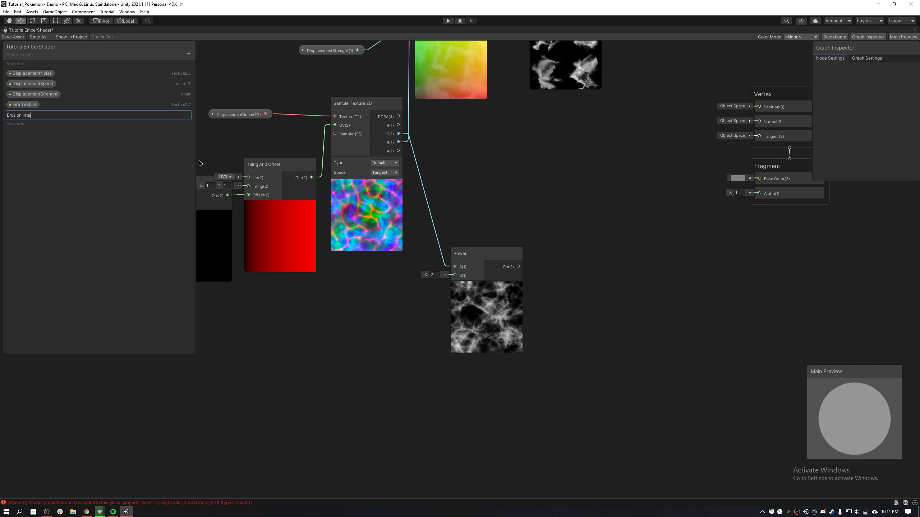
text(nsity)
key(Return)
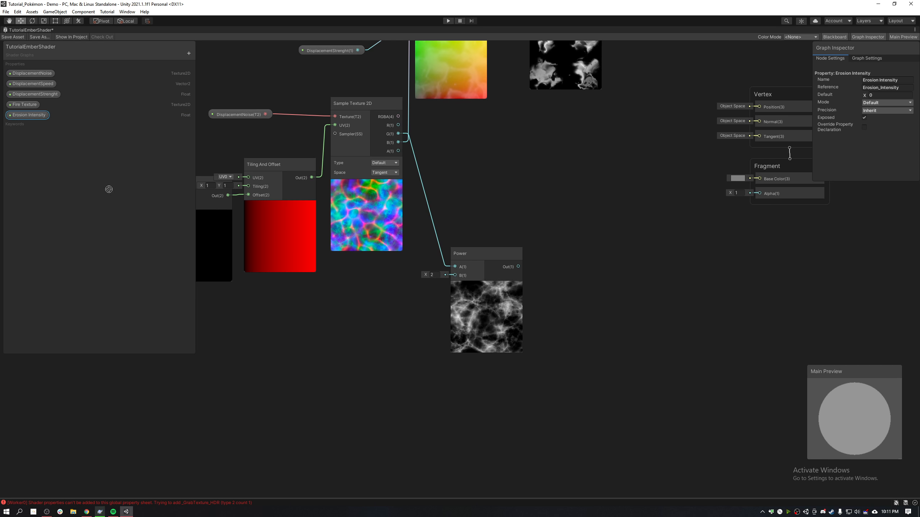
Connect Erosion Intensity to the Power node's B input and set the property's default value to 0.3.
drag(109, 189, 448, 279)
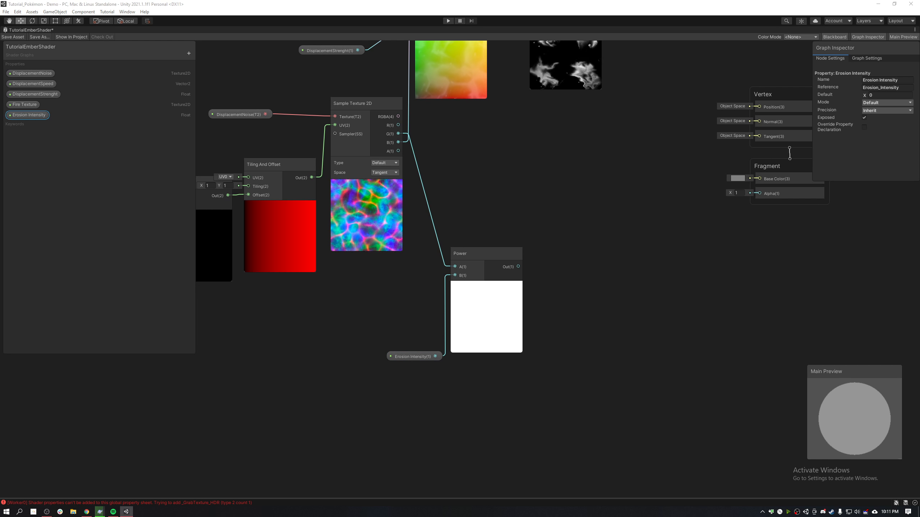
click(409, 358)
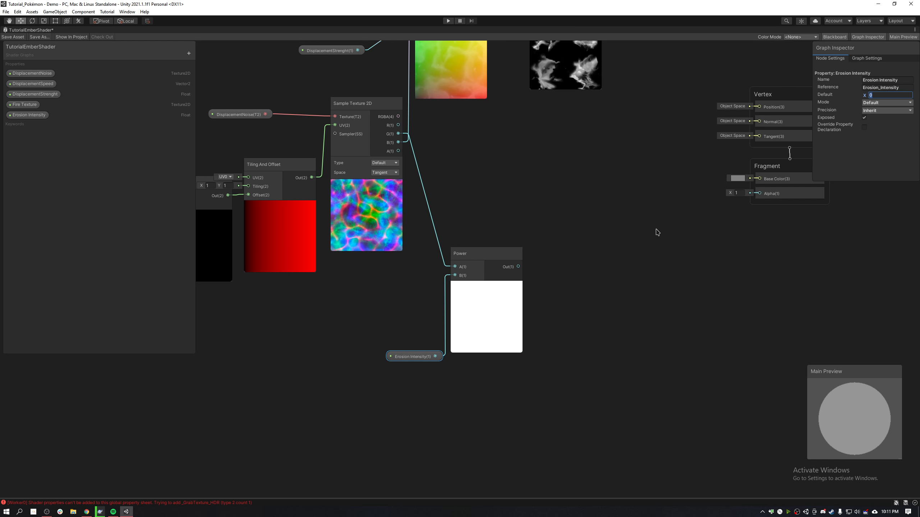
middle_drag(498, 278, 480, 356)
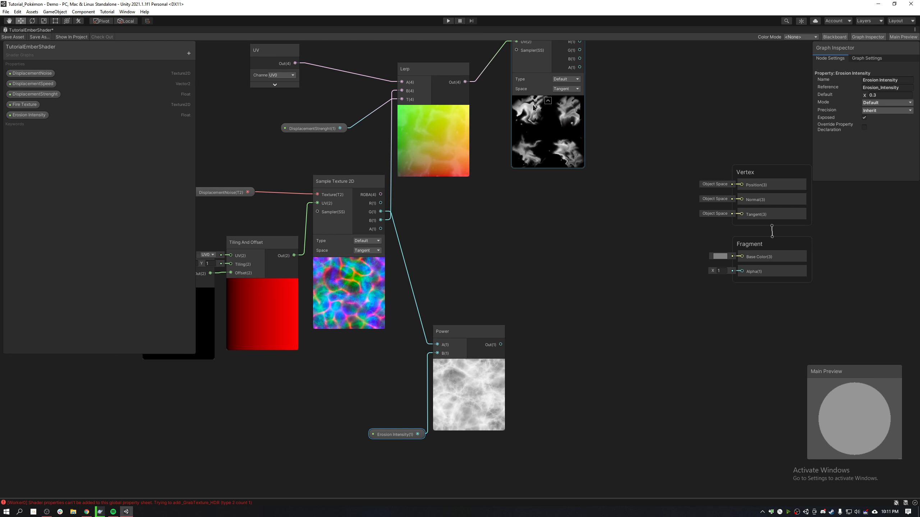
Multiply the noise texture's B output by the Power output in a new Multiply node placed beside the Power node.
drag(512, 292, 512, 291)
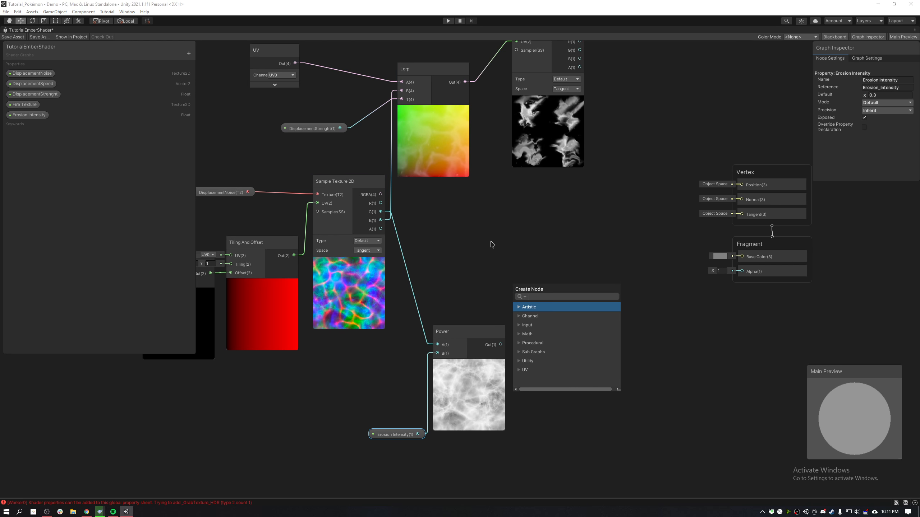
text(multiply)
key(Return)
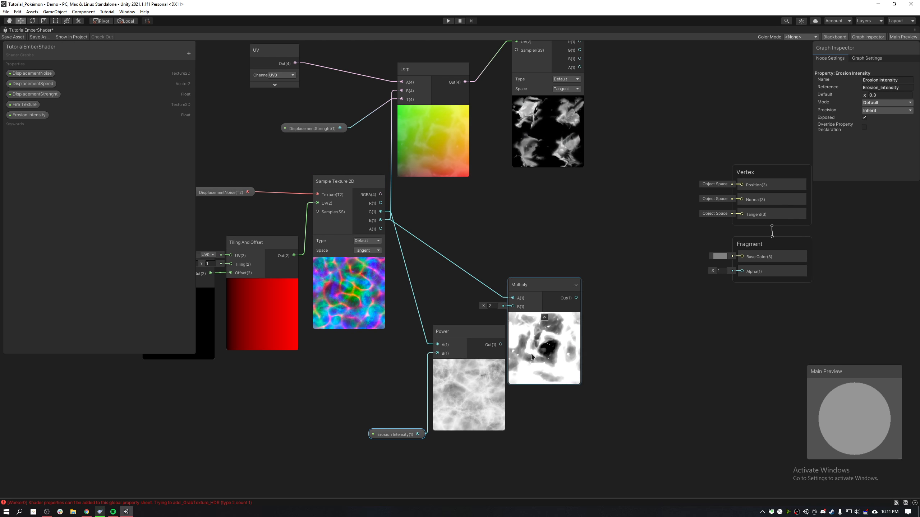
drag(501, 344, 506, 312)
middle_drag(620, 320, 560, 359)
drag(504, 405, 538, 383)
middle_drag(489, 459, 497, 413)
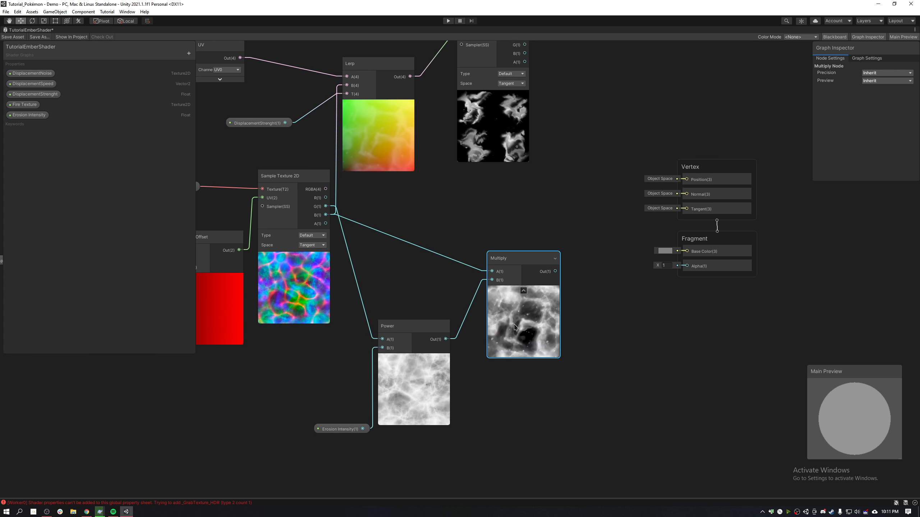
Multiply the fire texture sample's RGBA output by the erosion noise Multiply output in a new Multiply node.
middle_drag(533, 126, 533, 282)
middle_drag(595, 350, 437, 279)
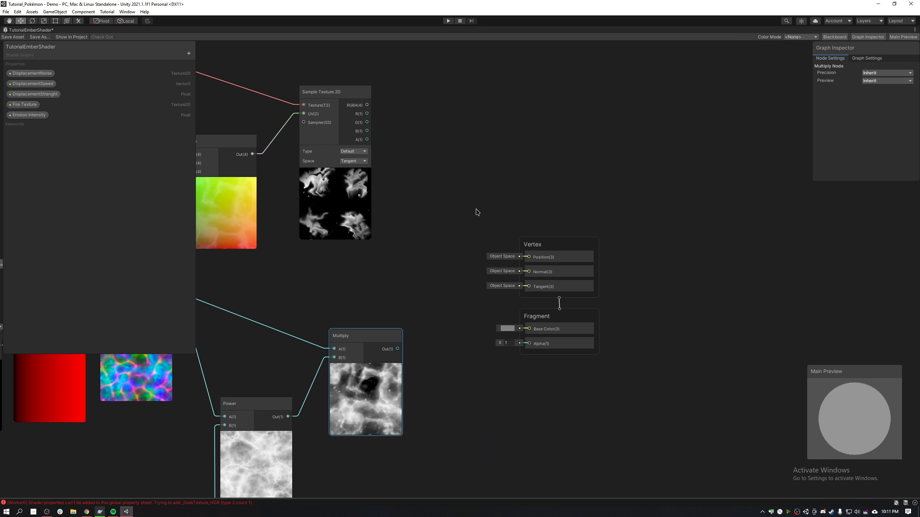
middle_drag(476, 209, 541, 277)
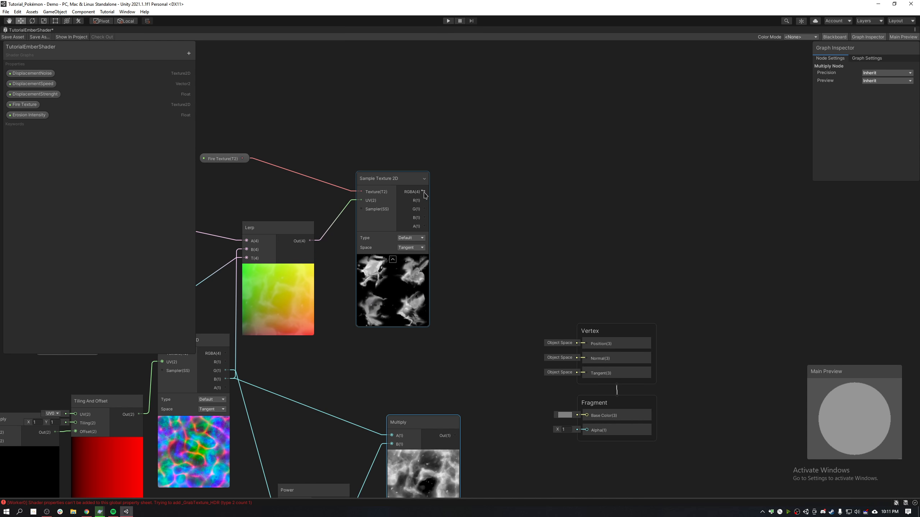
drag(424, 192, 503, 331)
text(mul)
key(Return)
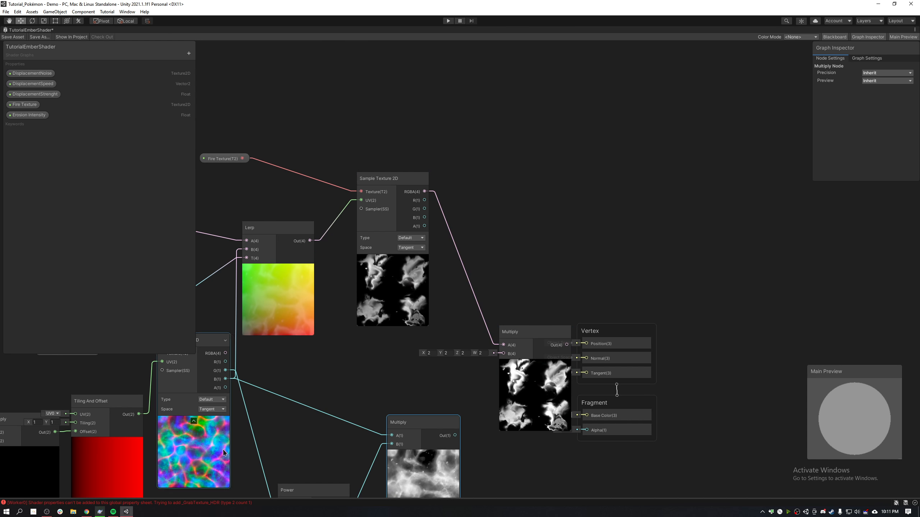
scroll(445, 380, up, 4)
middle_drag(466, 414, 443, 327)
drag(440, 389, 525, 247)
middle_drag(507, 283, 422, 244)
drag(491, 285, 472, 281)
Compare the eroded fire preview on the new Multiply node with the fire texture sample and Lerp previews.
scroll(445, 252, up, 5)
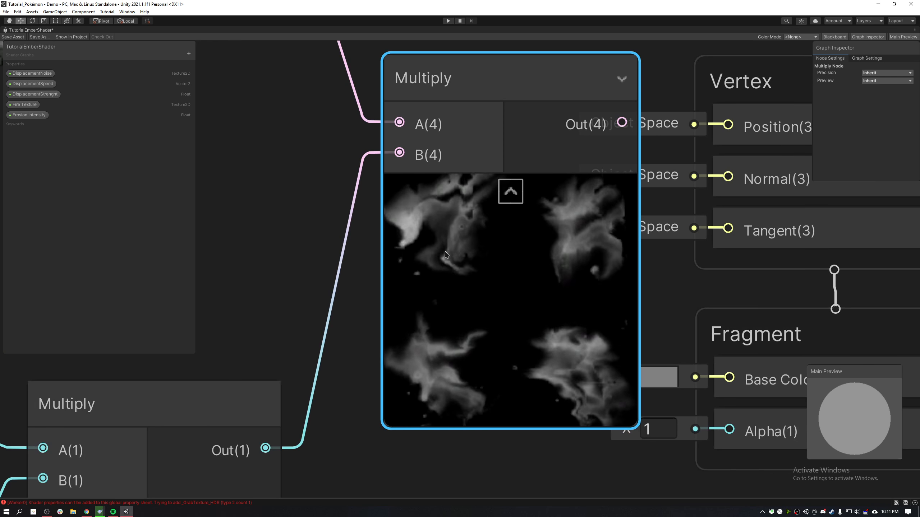
scroll(445, 254, up, 4)
scroll(467, 268, down, 4)
middle_drag(467, 242, 433, 220)
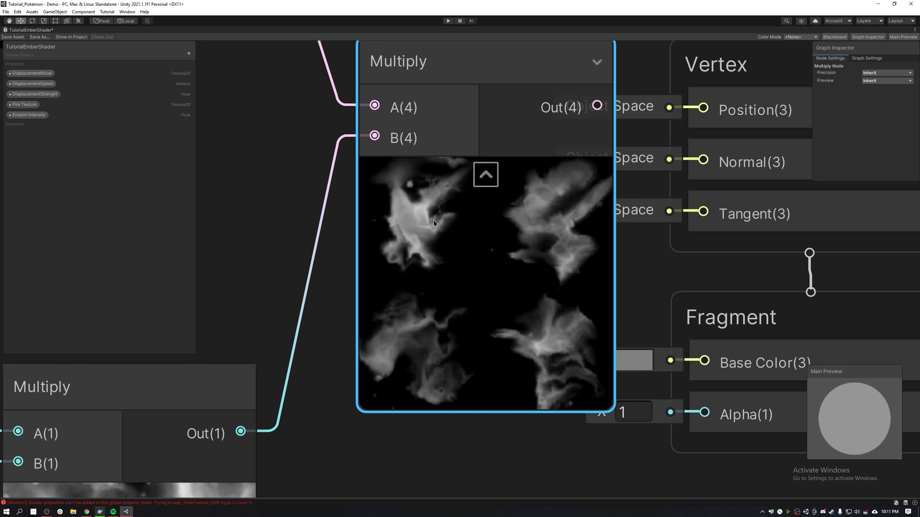
scroll(386, 194, down, 5)
middle_drag(312, 183, 567, 333)
scroll(452, 194, up, 5)
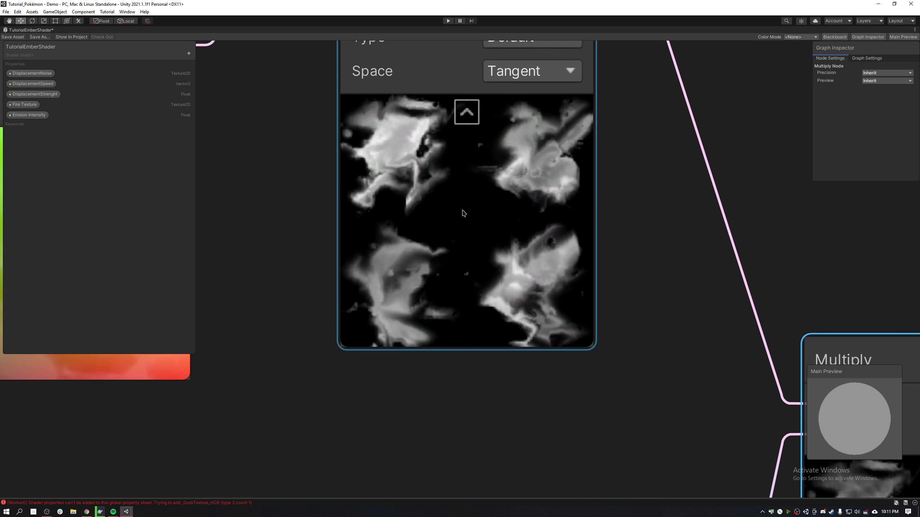
middle_drag(344, 234, 793, 310)
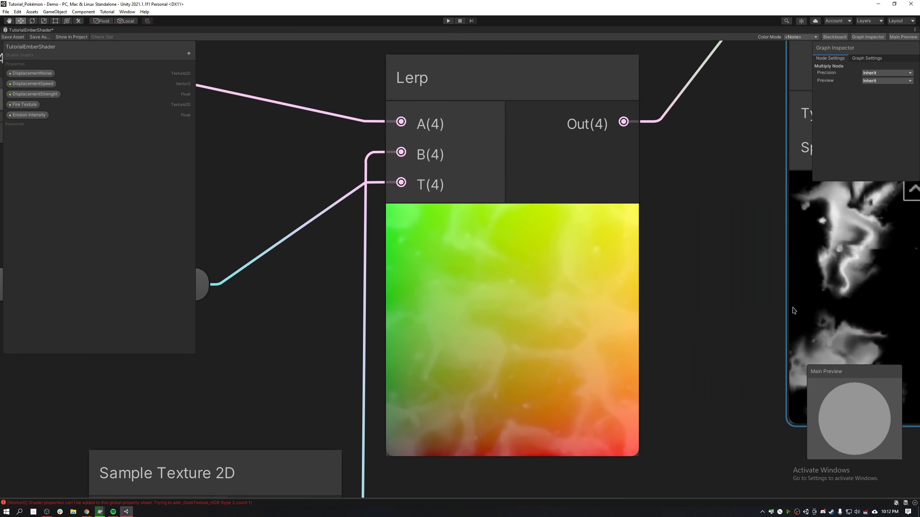
scroll(699, 308, down, 1)
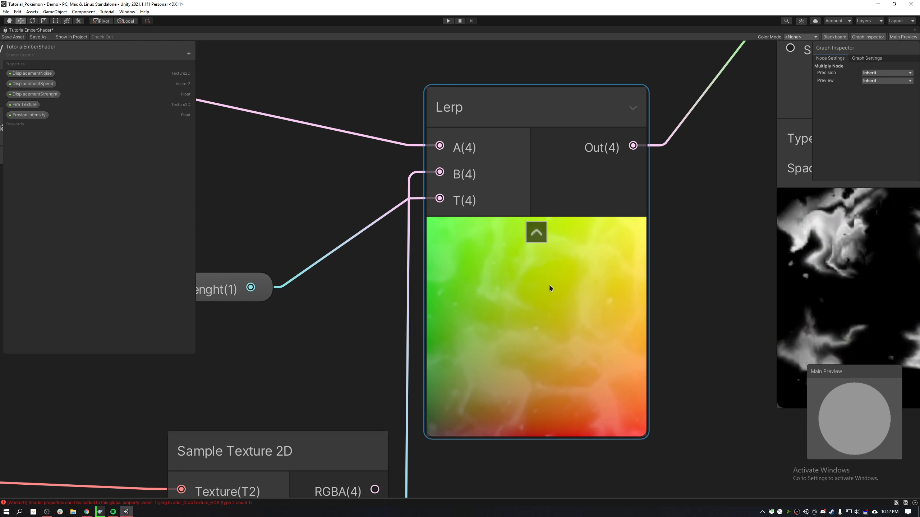
scroll(549, 287, down, 2)
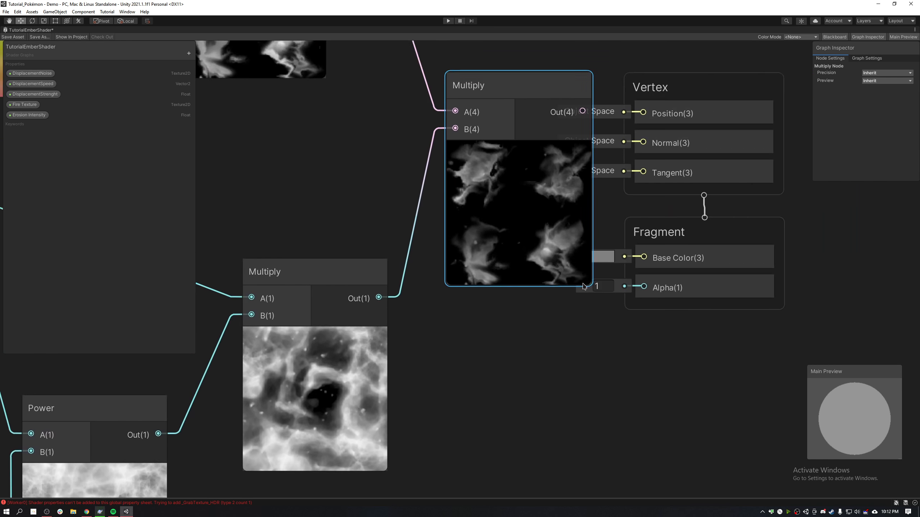
Move the fire Multiply node and the Vertex and Fragment blocks apart to make room for more nodes.
middle_drag(583, 284, 552, 322)
drag(502, 260, 479, 259)
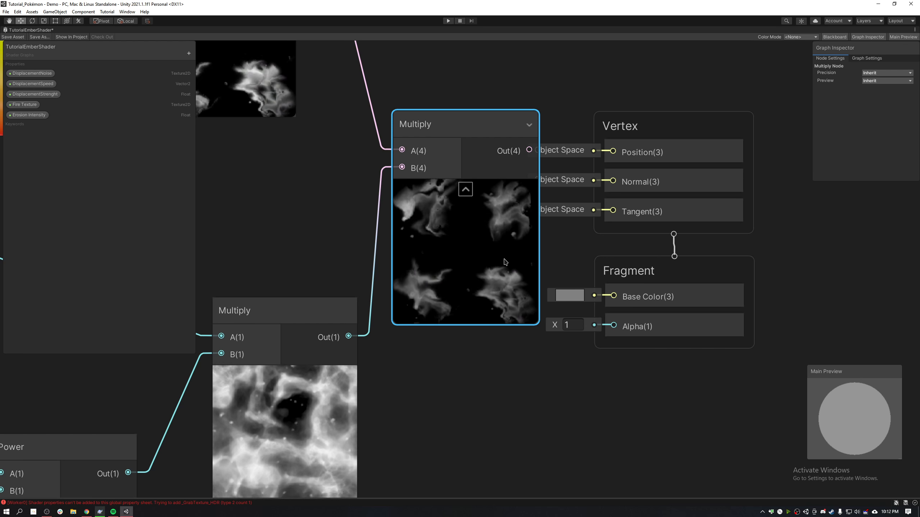
scroll(505, 262, down, 3)
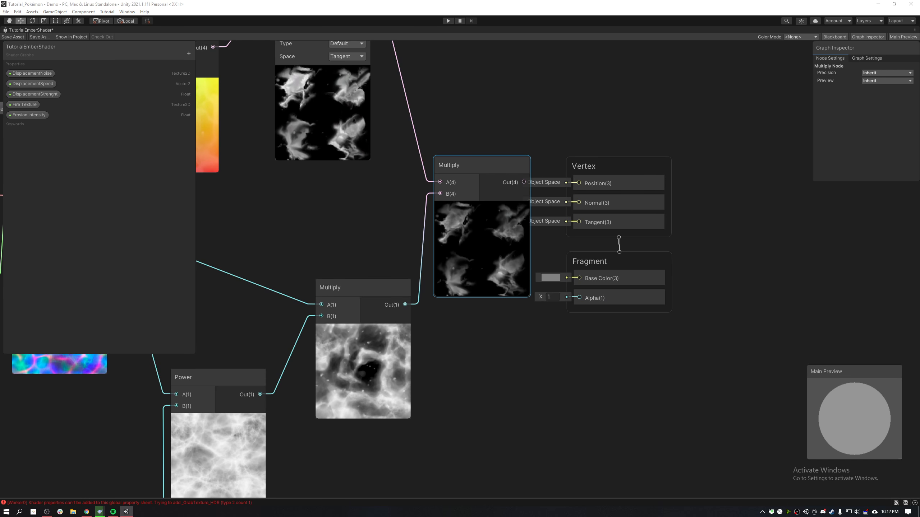
scroll(612, 136, down, 3)
click(737, 100)
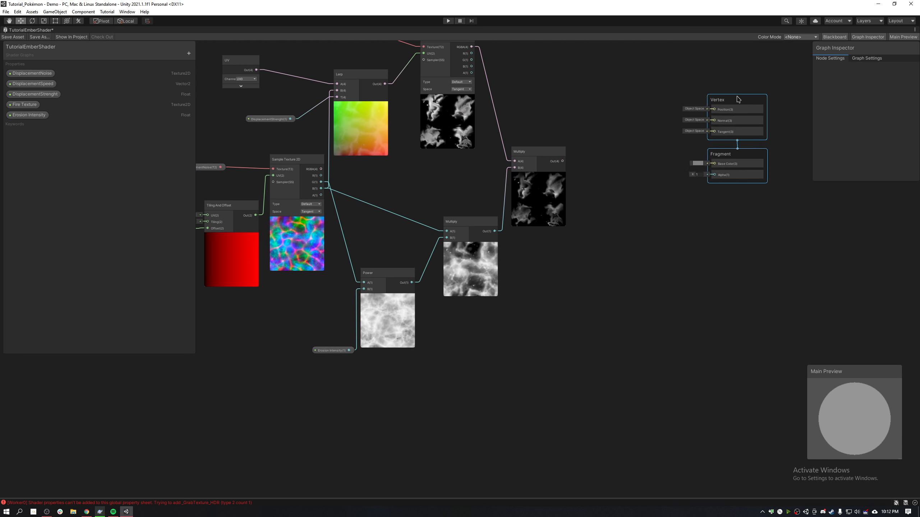
scroll(585, 198, up, 3)
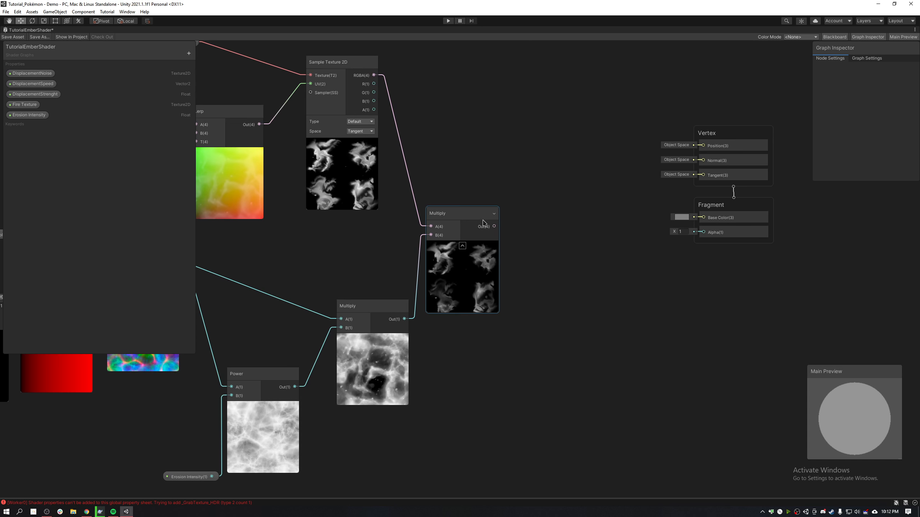
drag(449, 214, 458, 195)
Add another Multiply node with the eroded fire result feeding its B input, positioned before the Vertex and Fragment blocks.
key(space)
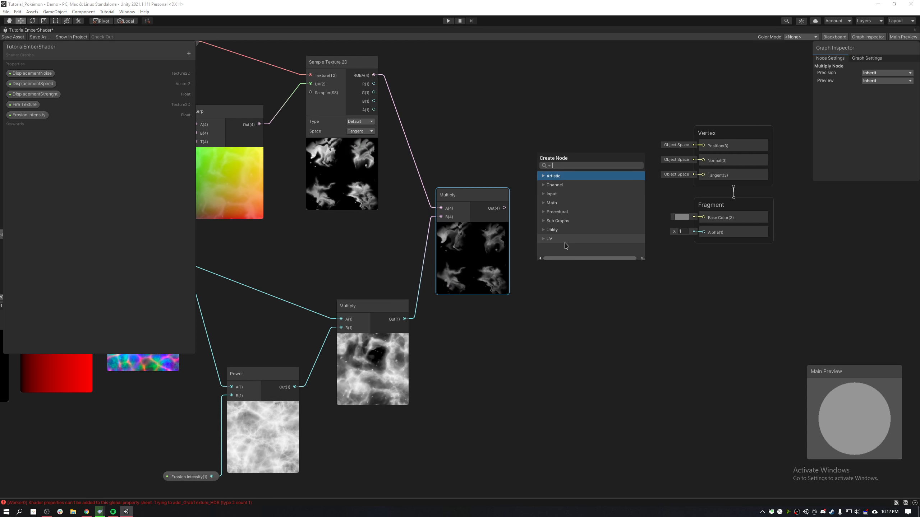
text(mult)
key(Down)
key(Return)
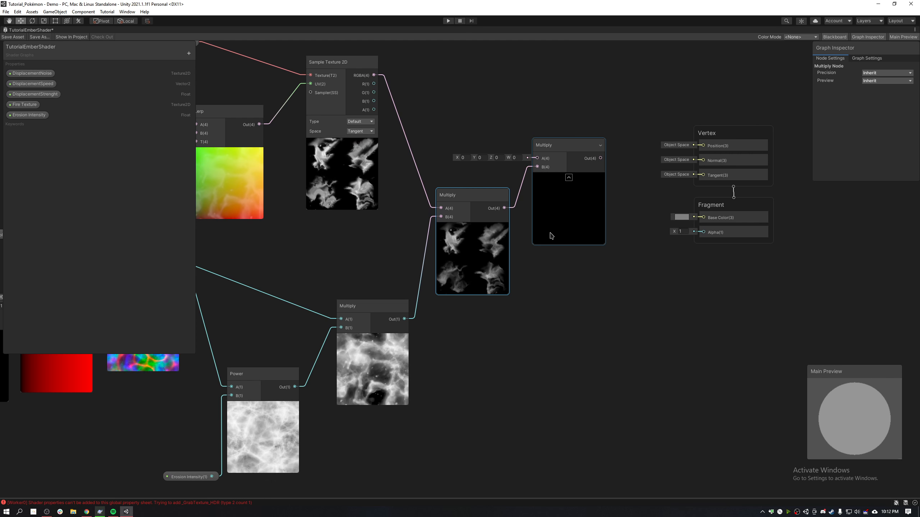
drag(550, 236, 558, 181)
middle_drag(475, 147, 511, 275)
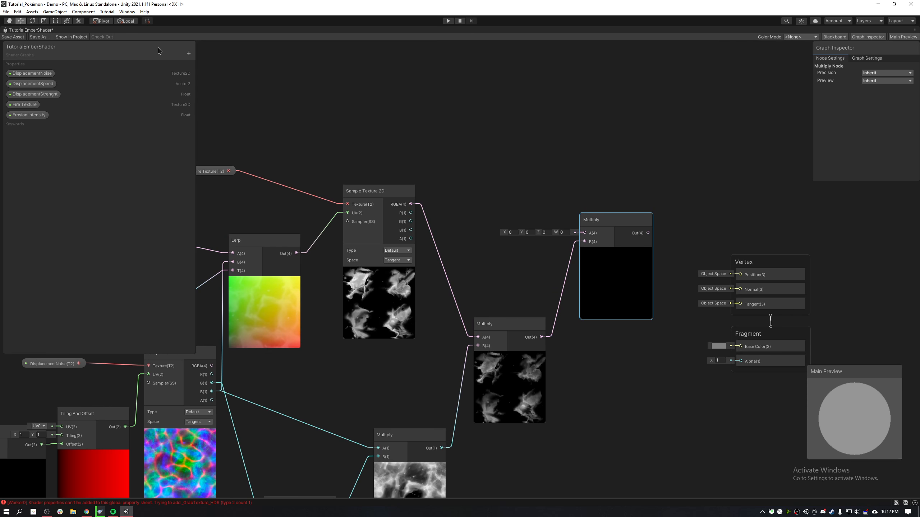
Add a Color property named Color, set its mode to HDR and its default to orange with intensity 2.
click(187, 54)
click(214, 88)
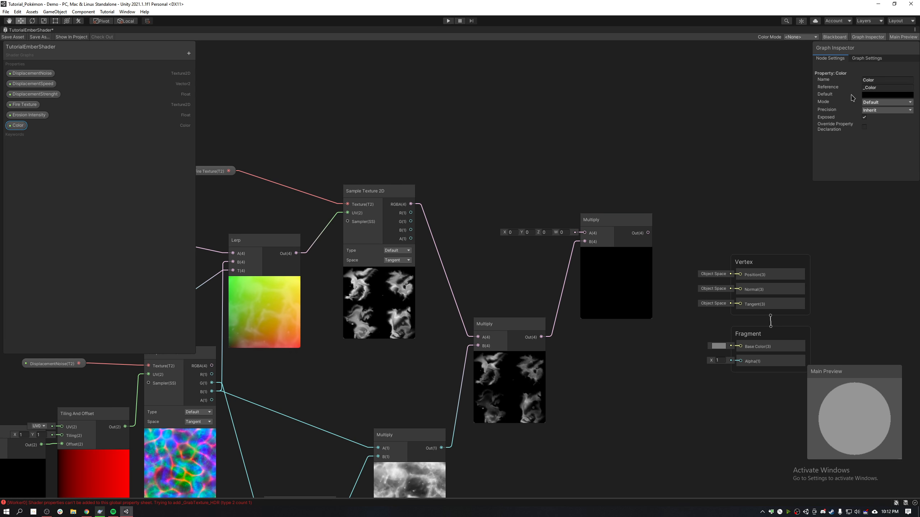
click(880, 119)
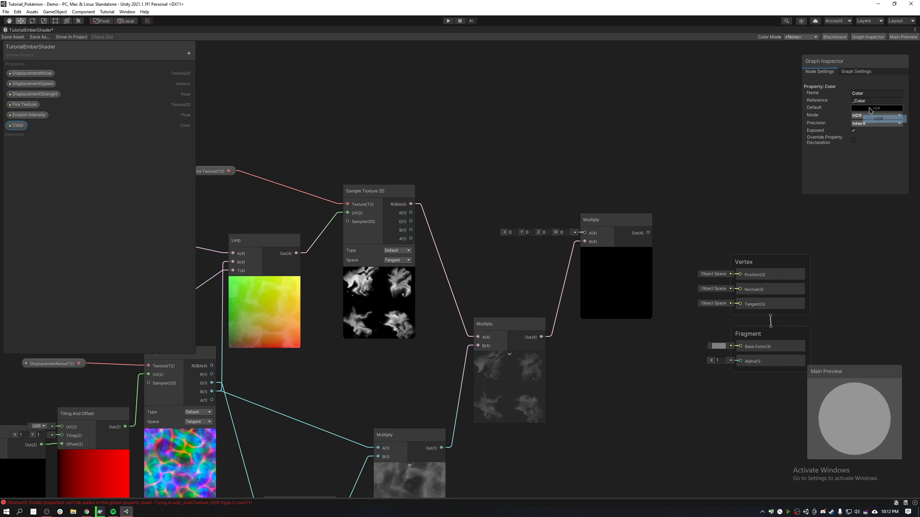
click(869, 94)
drag(858, 96, 510, 136)
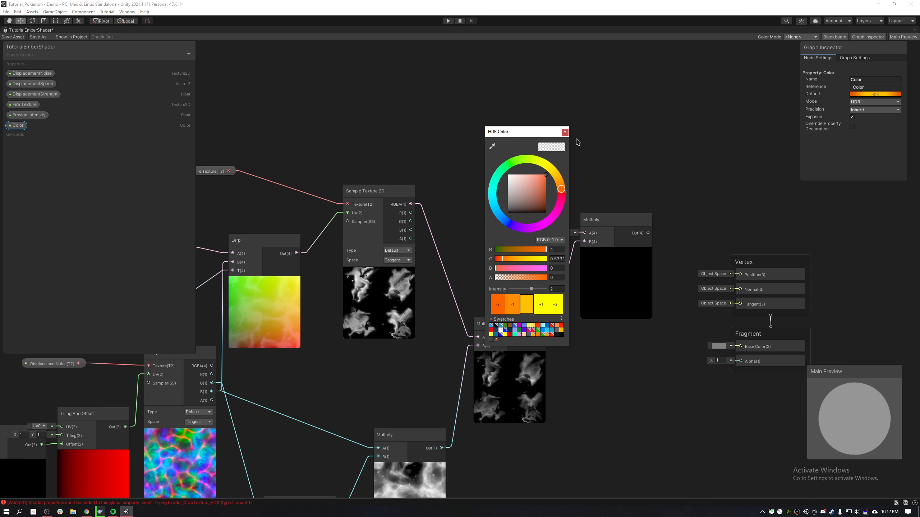
click(564, 132)
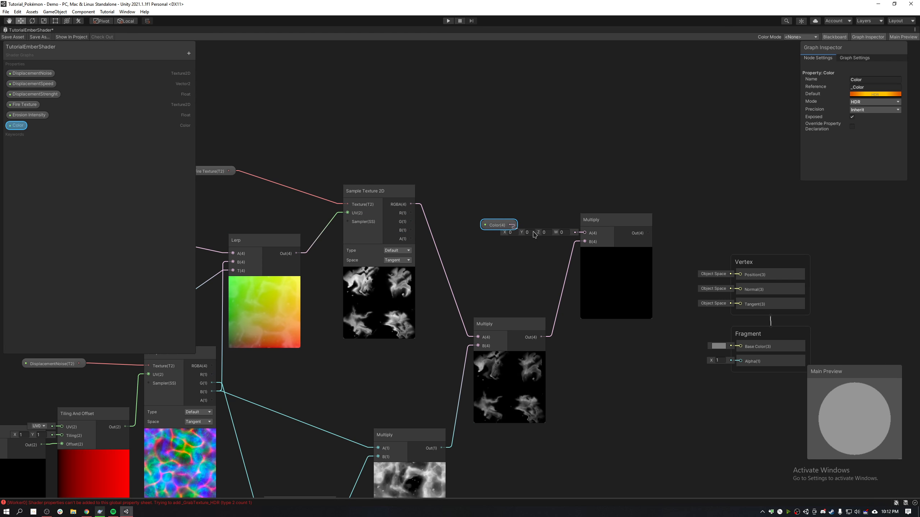
Feed the Color property into the last Multiply node's A input, connect its output to Base Color and save the shader.
middle_drag(630, 357, 614, 333)
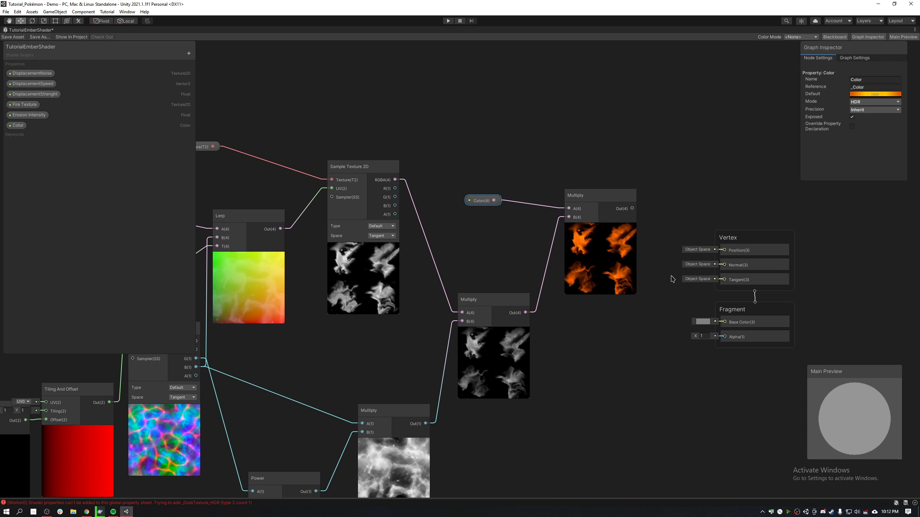
scroll(619, 263, up, 3)
scroll(601, 283, down, 2)
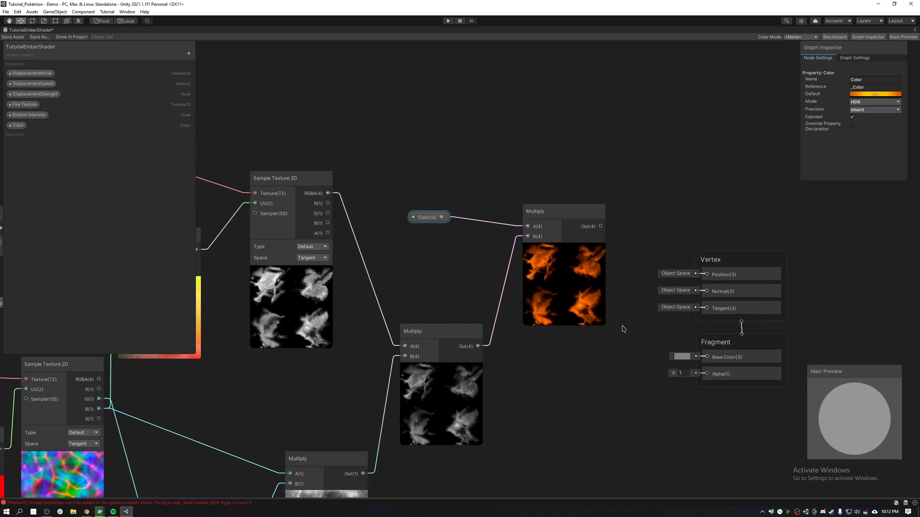
middle_drag(592, 289, 547, 221)
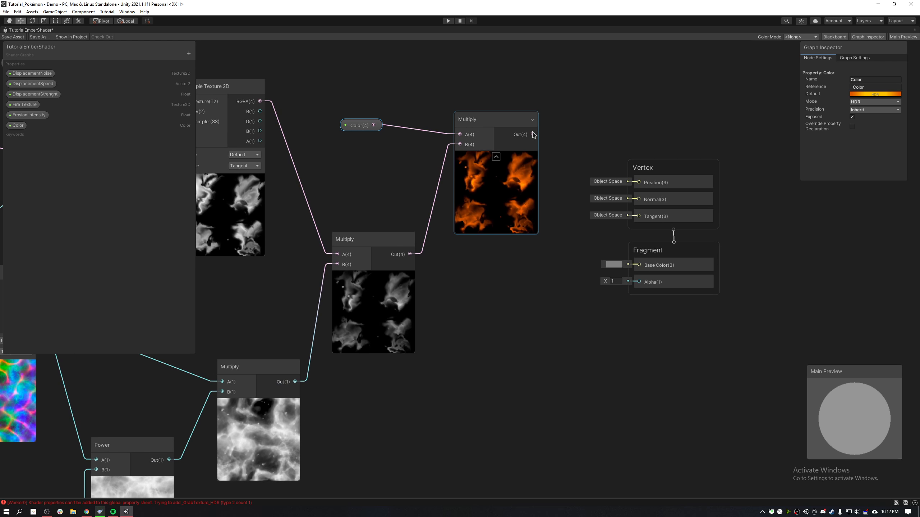
drag(532, 134, 652, 264)
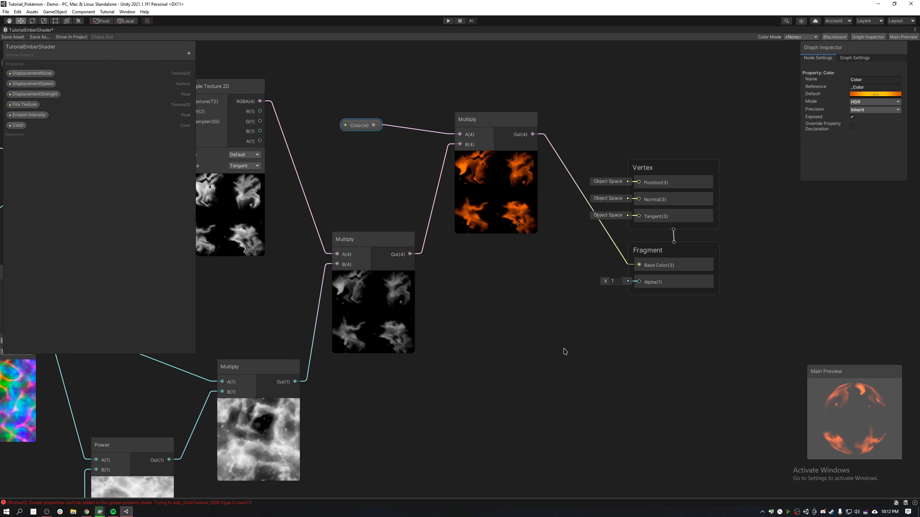
click(577, 319)
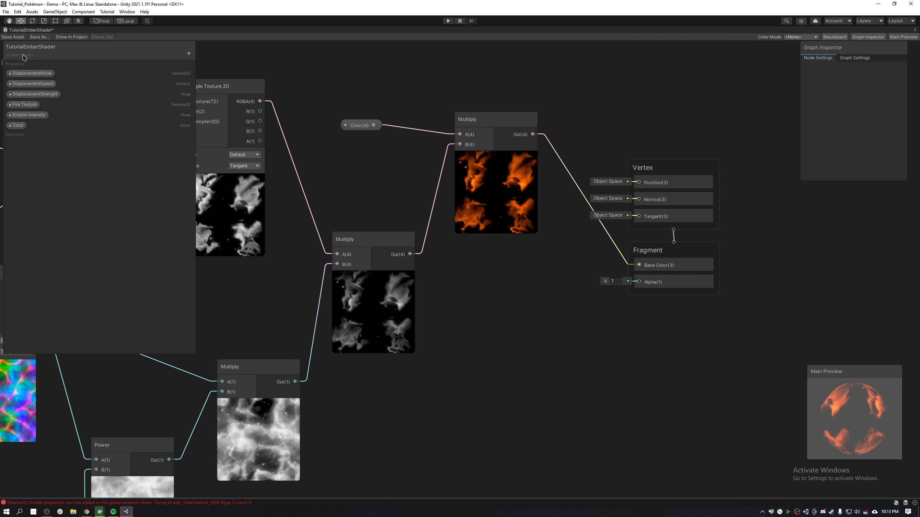
click(7, 36)
Examine the large embers around the sword in the Game view, marking some with red arrows on a screen capture.
key(shift+space)
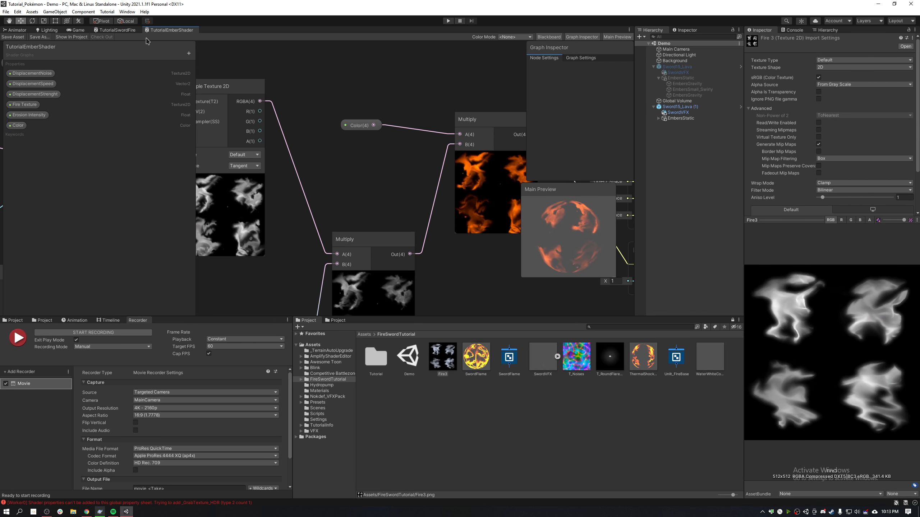
click(77, 30)
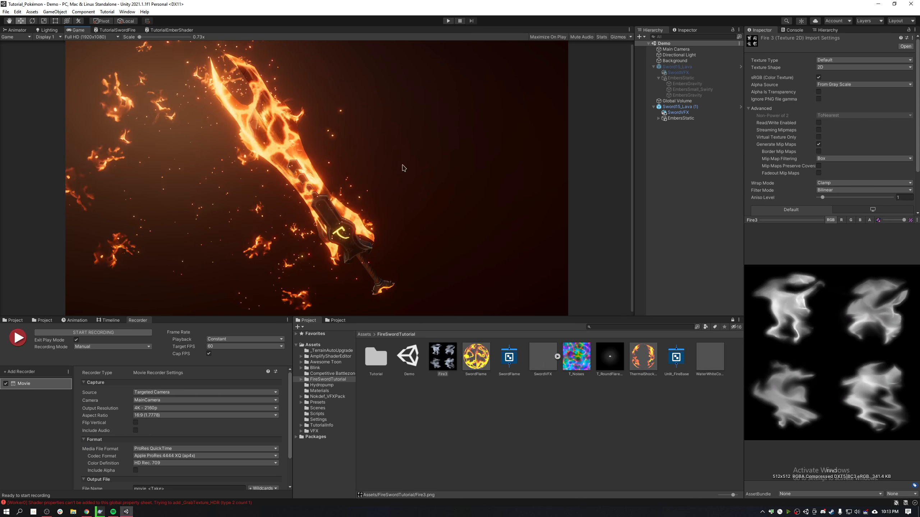
key(Print)
mouse_move(27, 45)
mouse_down()
mouse_move(394, 297)
mouse_move(507, 351)
mouse_up()
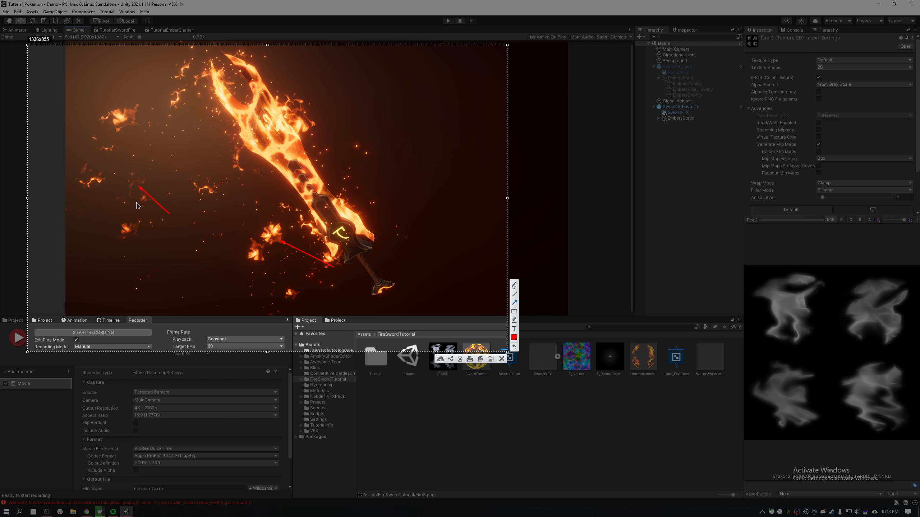
drag(260, 193, 258, 188)
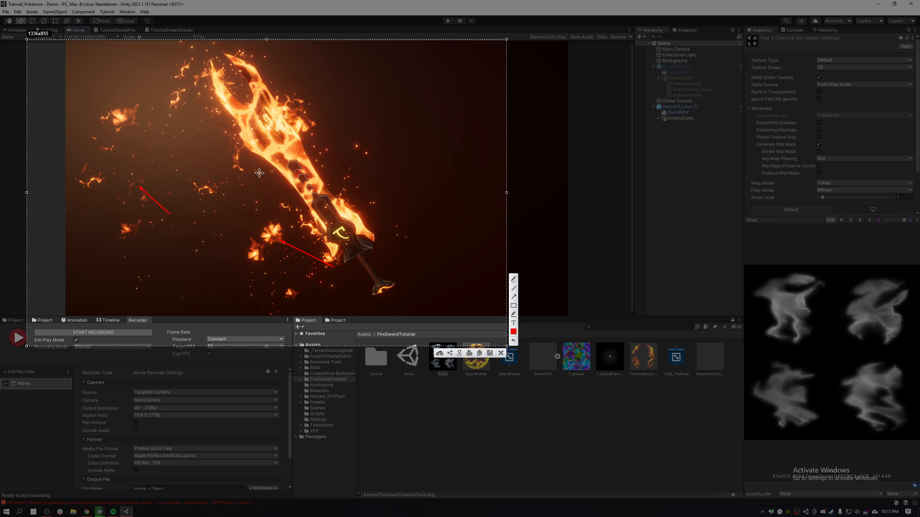
key(Escape)
Add a Vertex Color node below the erosion noise Multiply node in the TutorialEmberShader graph.
click(169, 30)
scroll(453, 243, down, 2)
middle_drag(454, 244, 347, 101)
key(shift+space)
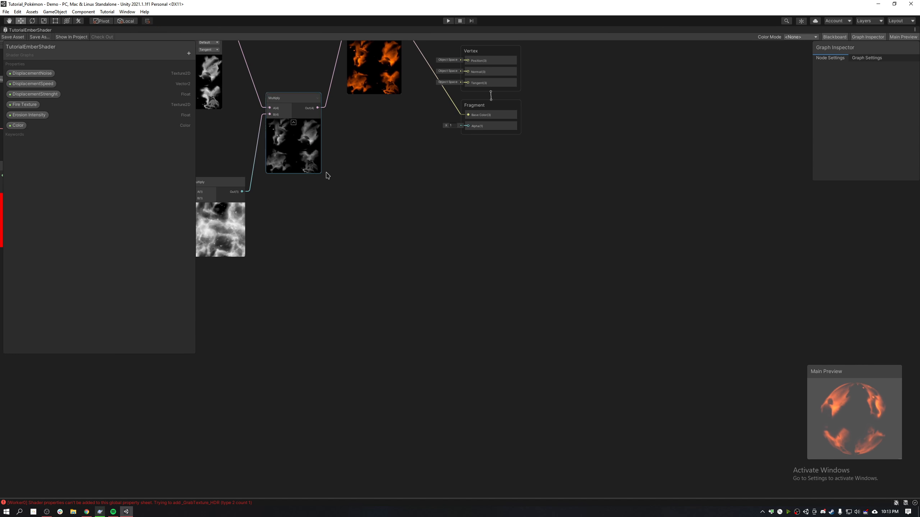
middle_drag(329, 148, 361, 187)
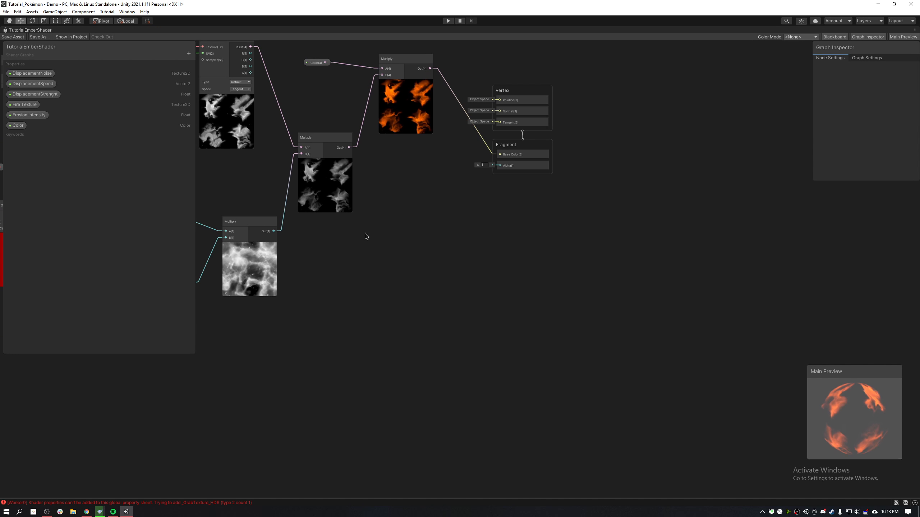
right_click(285, 347)
click(296, 350)
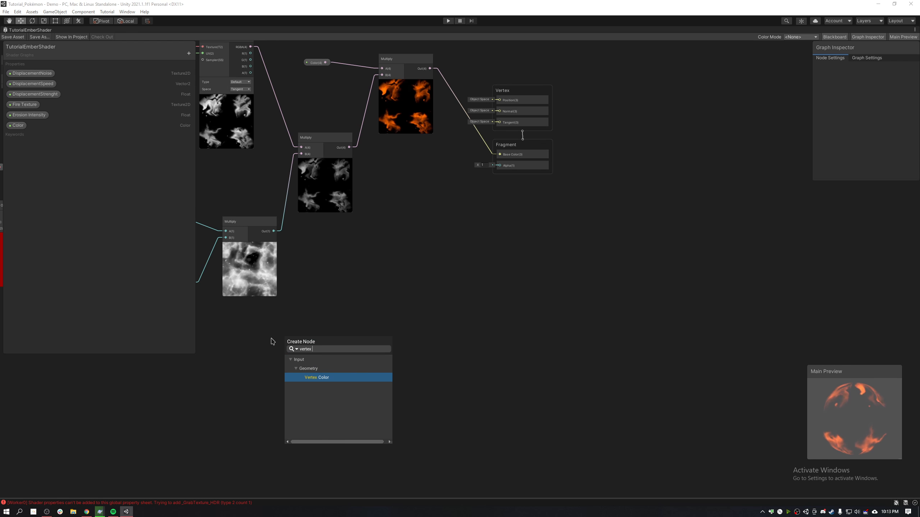
key(Return)
drag(309, 407, 303, 372)
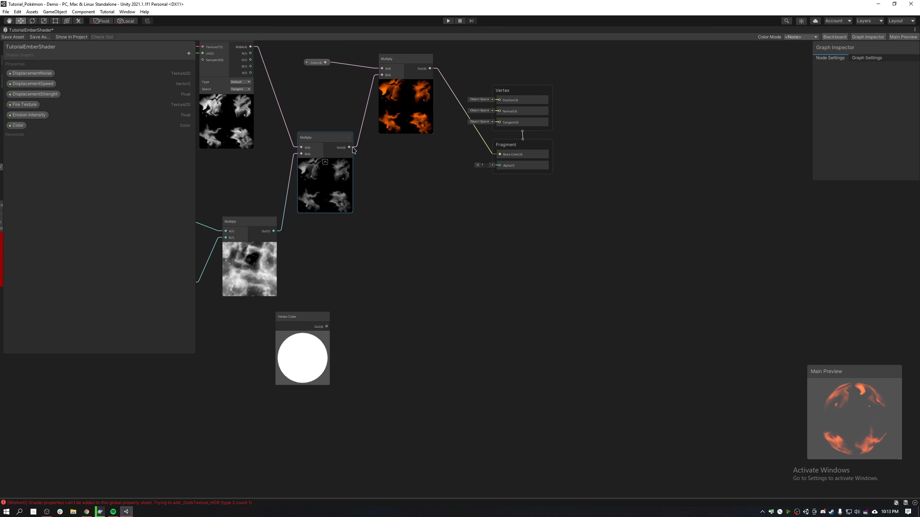
Multiply the eroded fire result by the vertex color's alpha, using a new Multiply node and a Split node.
drag(415, 227, 414, 226)
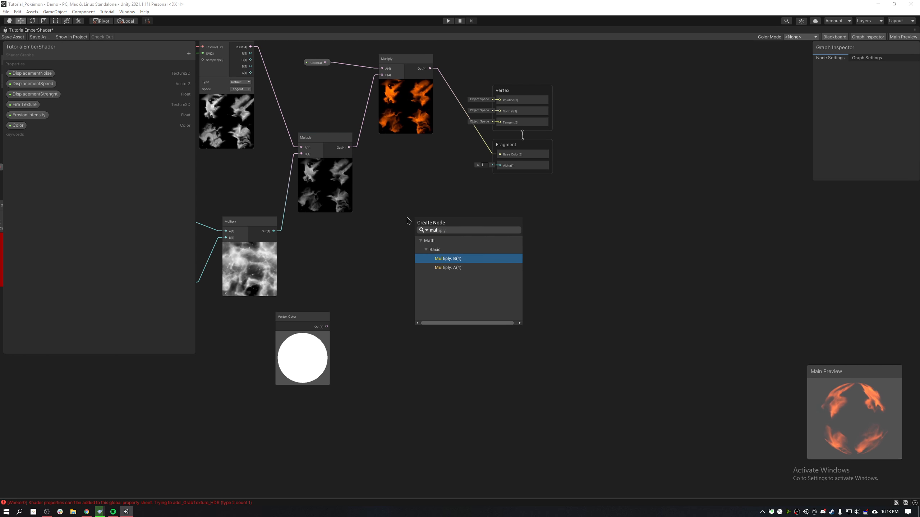
key(Return)
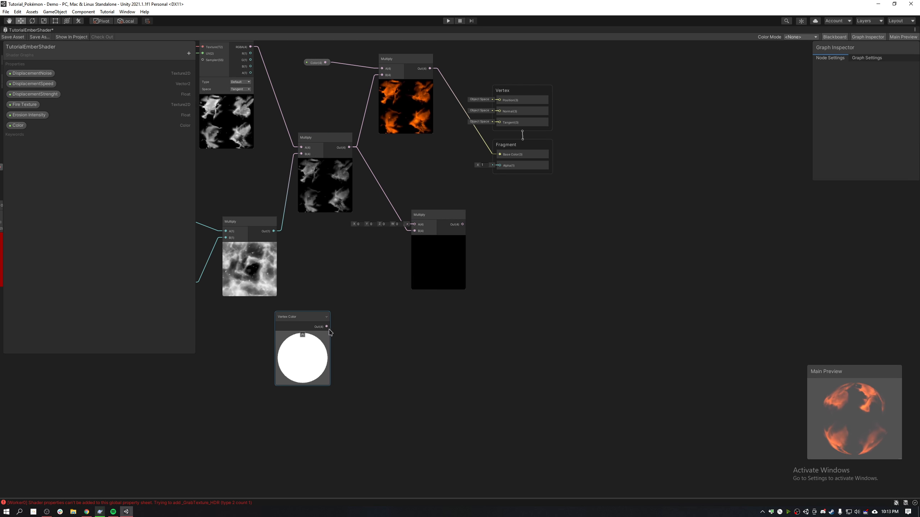
drag(354, 326, 355, 328)
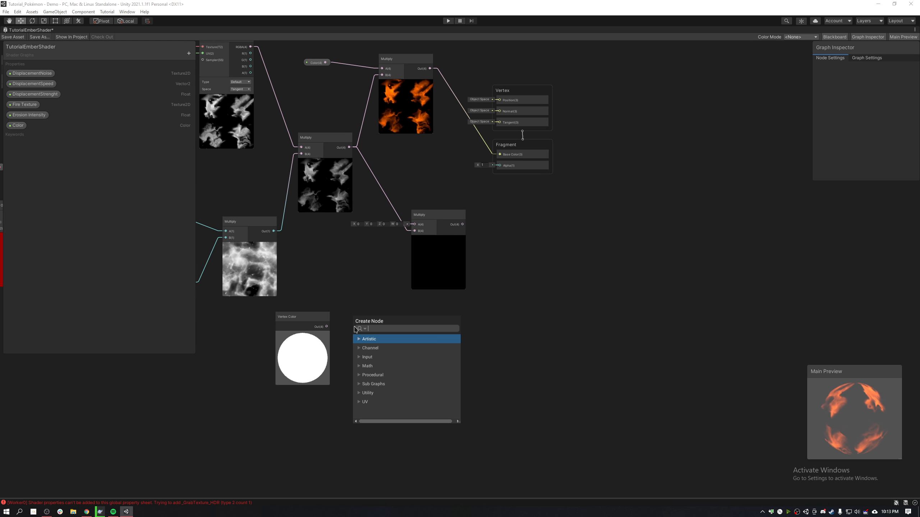
key(Return)
scroll(354, 330, up, 3)
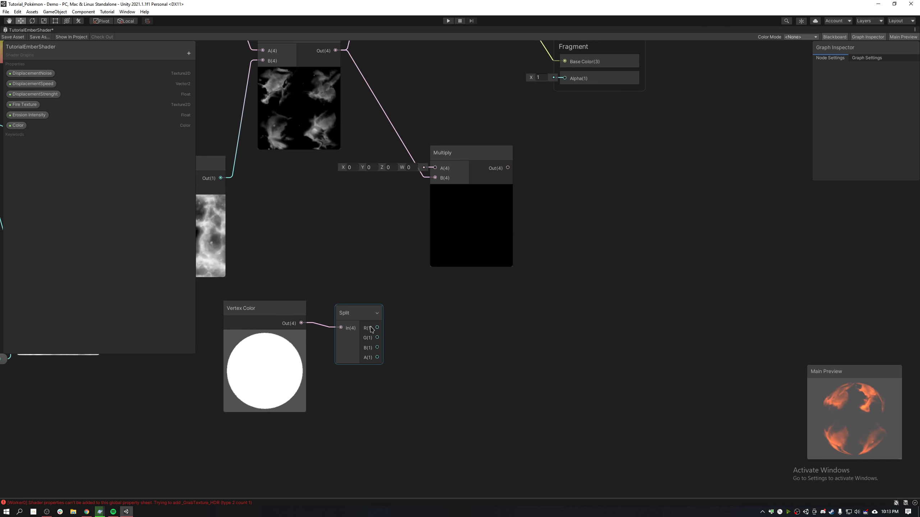
middle_drag(284, 302, 432, 254)
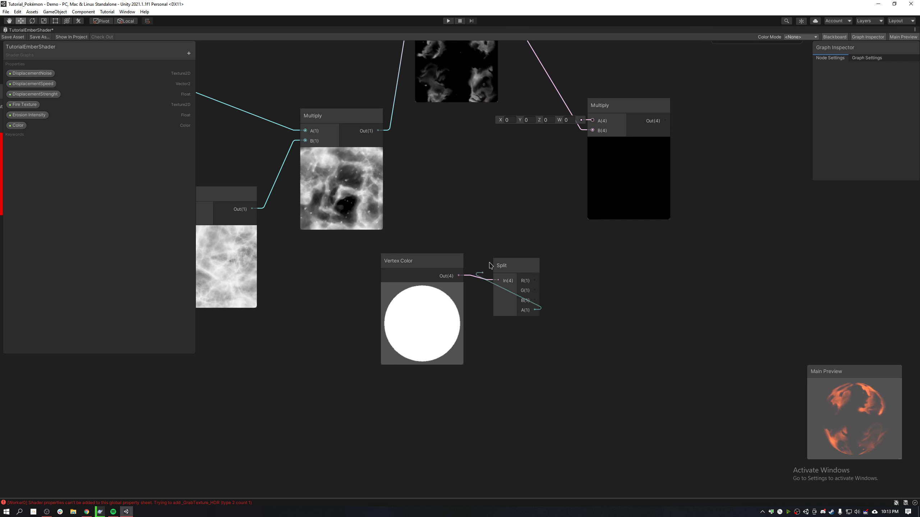
drag(596, 117, 595, 120)
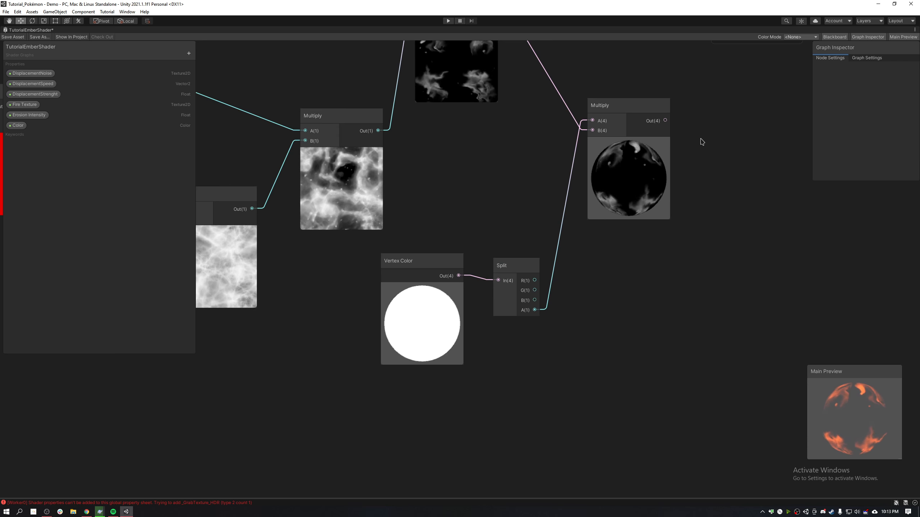
Connect the vertex alpha Multiply node's output to the Fragment Alpha input and save the shader.
middle_drag(707, 139, 656, 257)
middle_drag(691, 184, 590, 243)
drag(514, 297, 570, 207)
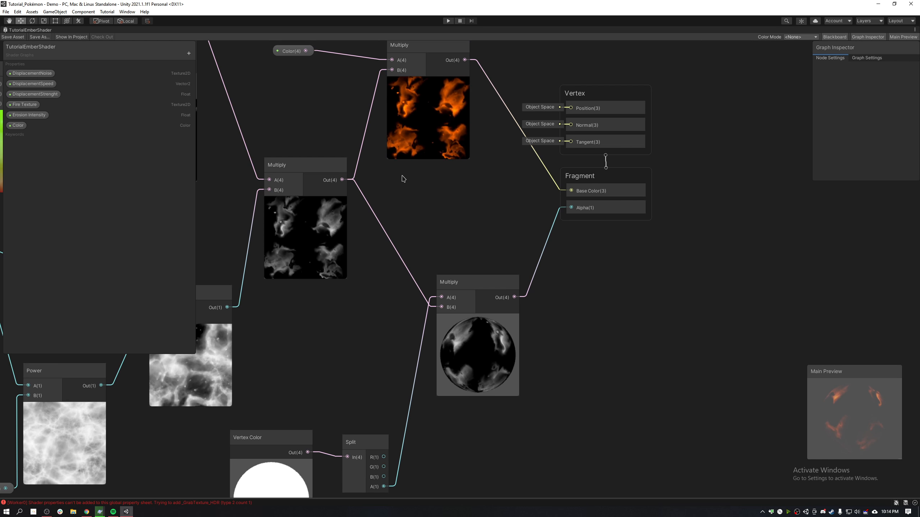
key(shift+space)
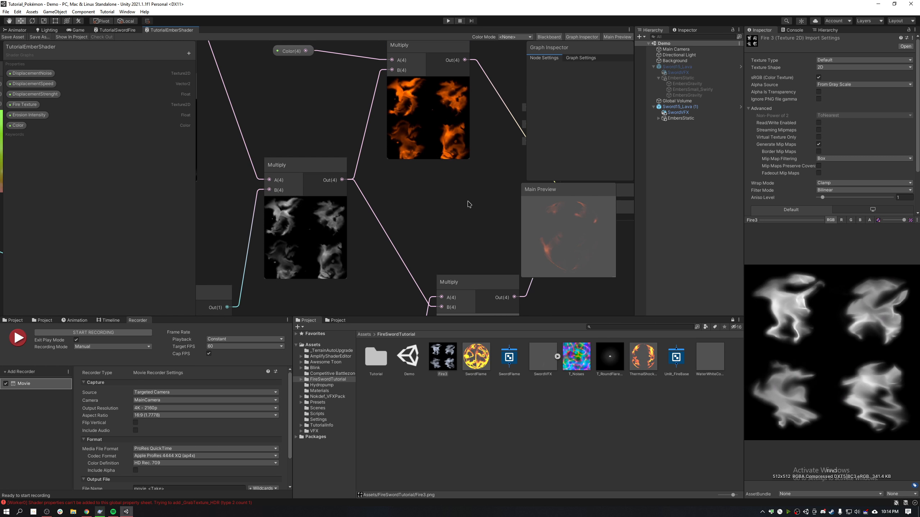
Show the Game view, open the Tutorial folder inside FireSwordTutorial and inspect the FireSwordMat material.
click(75, 30)
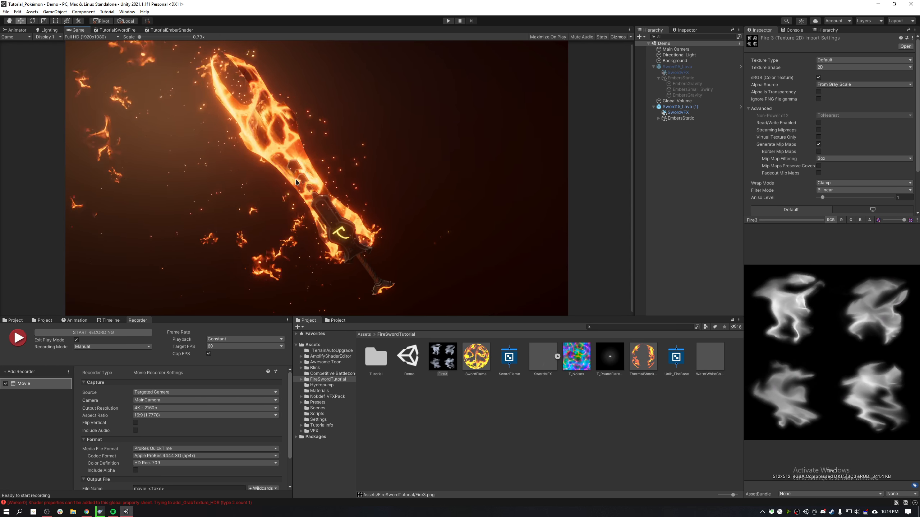
click(622, 443)
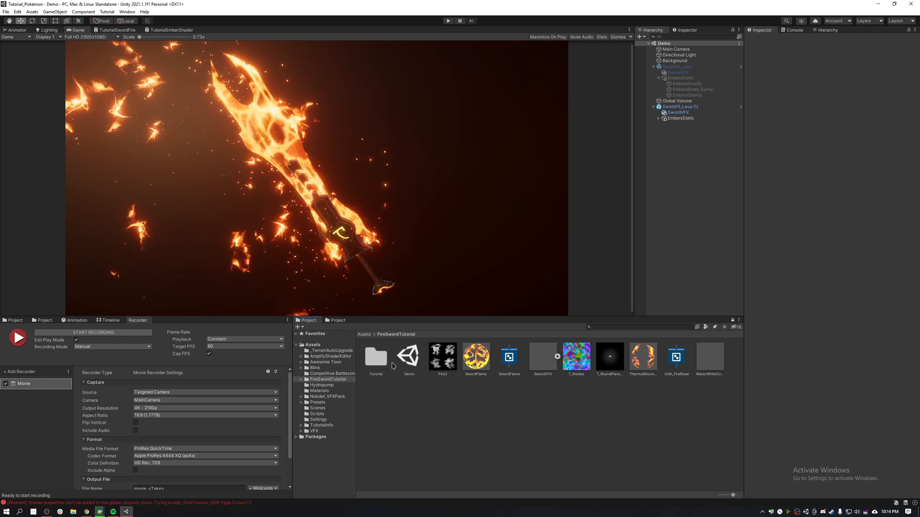
double_click(375, 357)
click(375, 356)
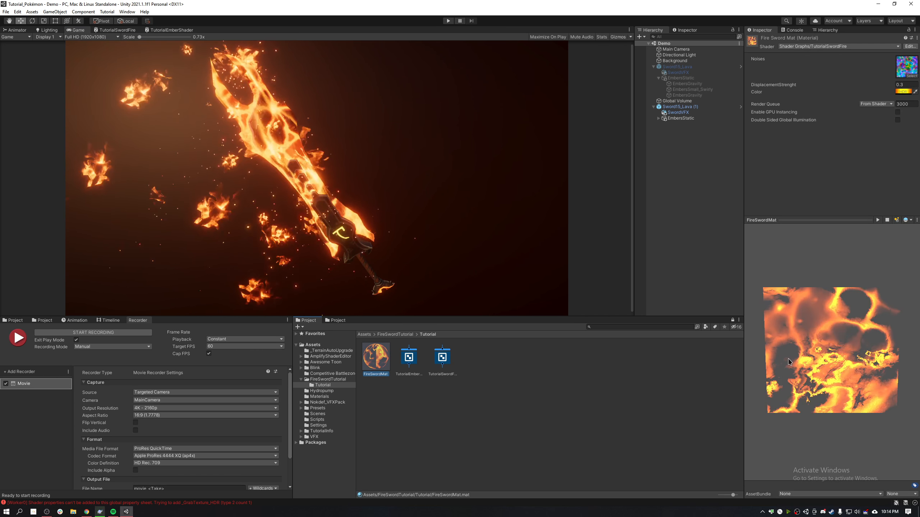
Select the TutorialEmberShader asset in the Tutorial folder and bring up the asset types that can be created from it.
click(484, 397)
click(442, 361)
click(409, 358)
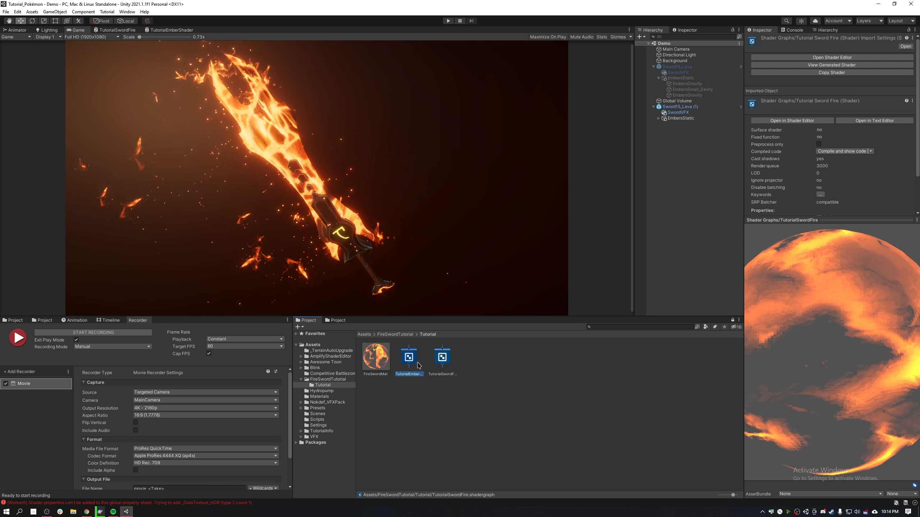
right_click(417, 364)
mouse_move(467, 183)
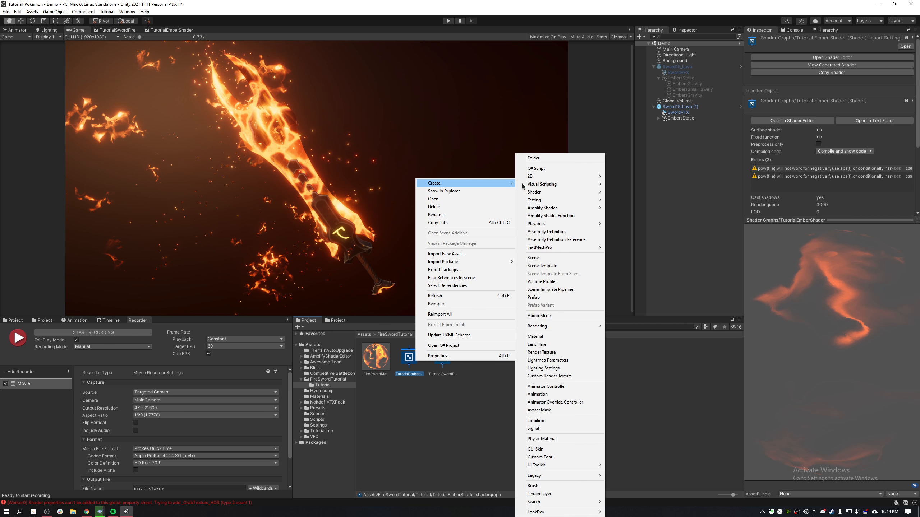
Create a material from the TutorialEmberShader graph in the Tutorial folder and name it EmberParticle.
click(556, 337)
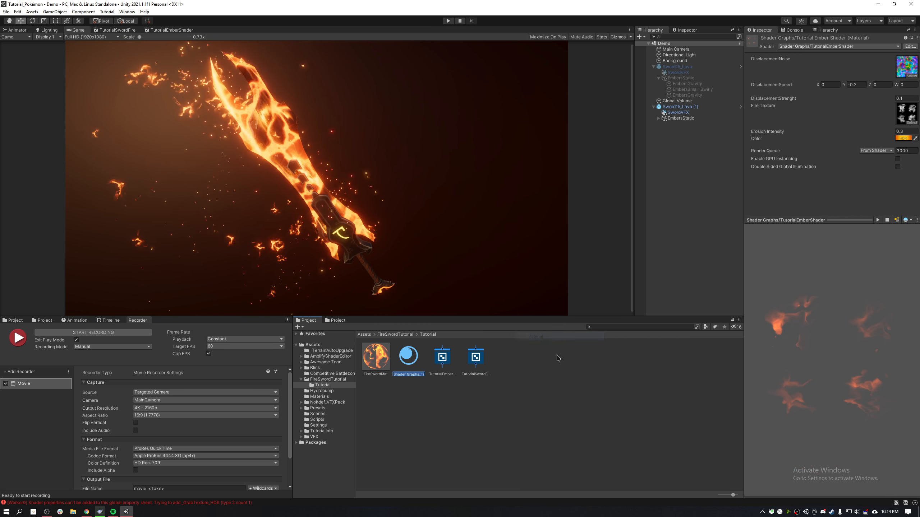
text(Em)
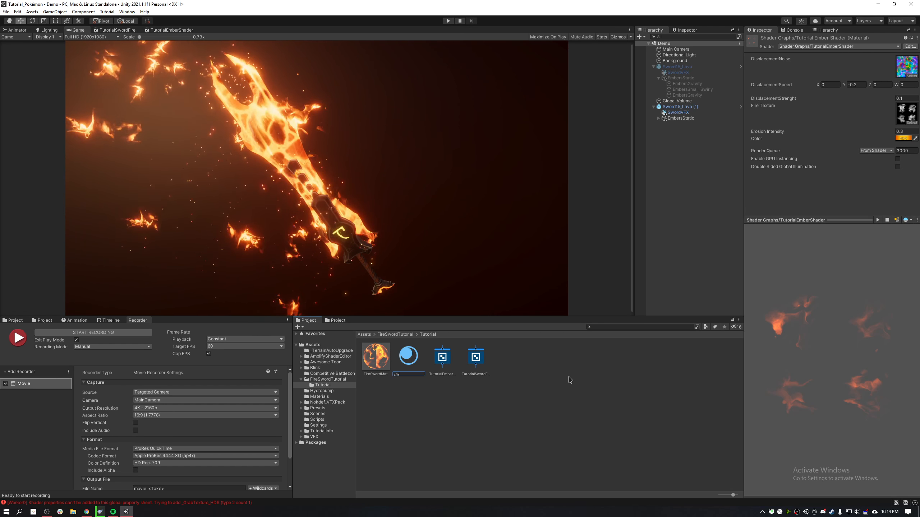
text(berParticle)
key(Return)
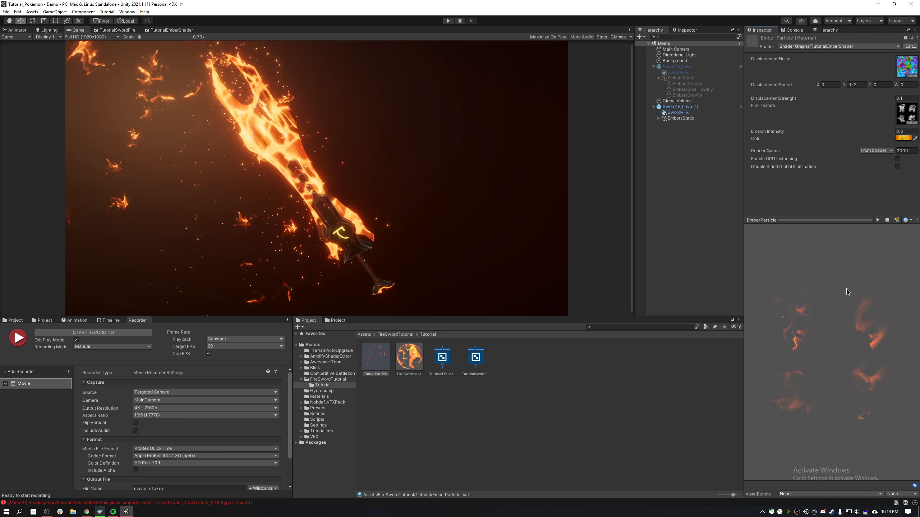
Raise the EmberParticle material's HDR color intensity to 3.4169 and shift its hue slightly so green reads 1.4274, checking the enlarged preview.
click(903, 138)
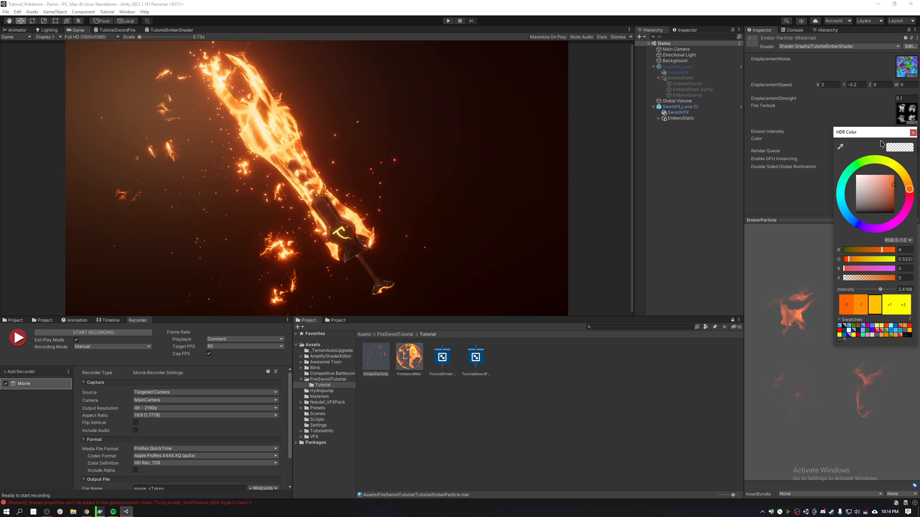
drag(869, 131, 489, 142)
click(511, 308)
click(512, 308)
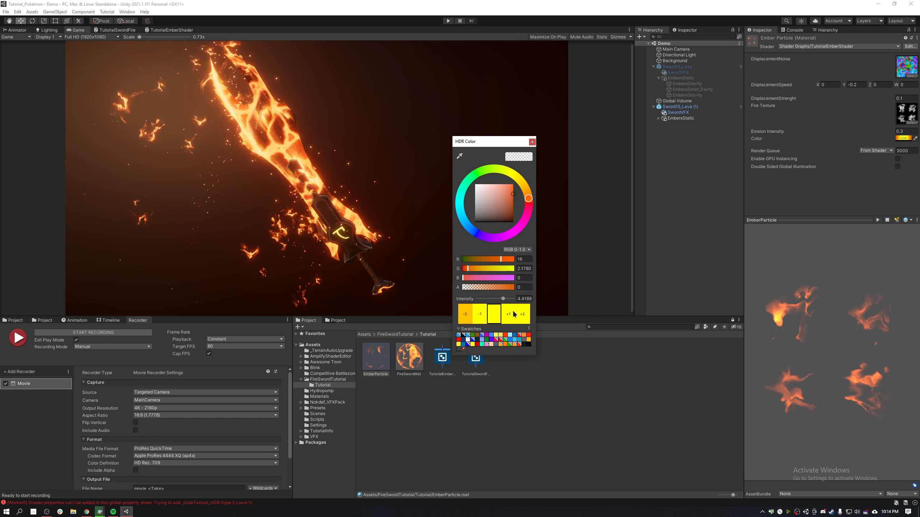
click(480, 315)
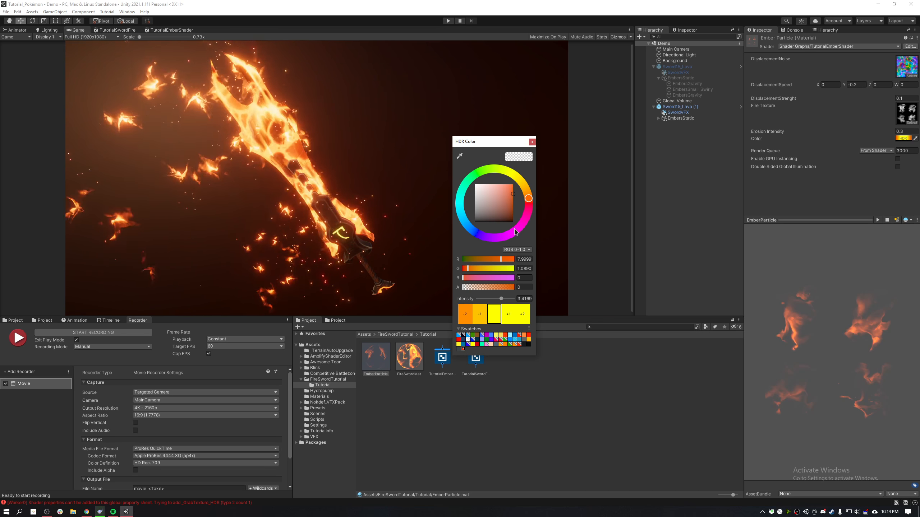
drag(528, 198, 532, 200)
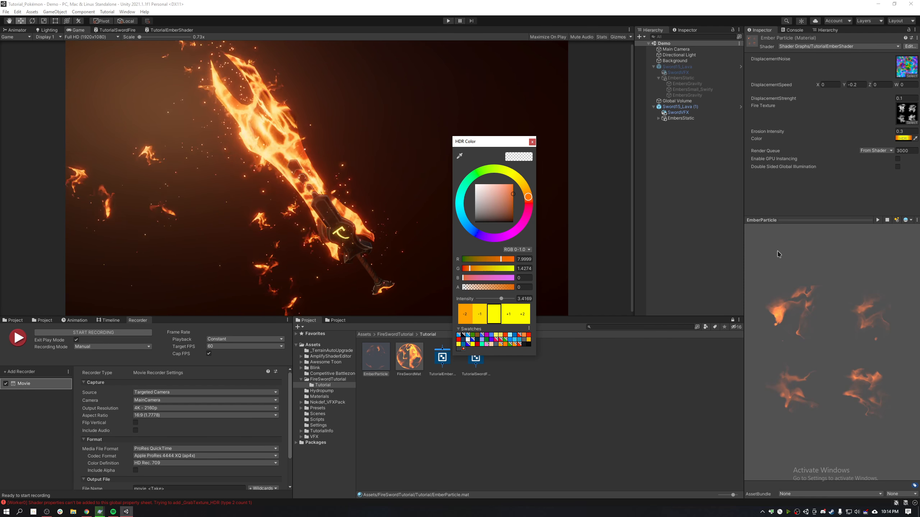
click(779, 254)
key(shift+space)
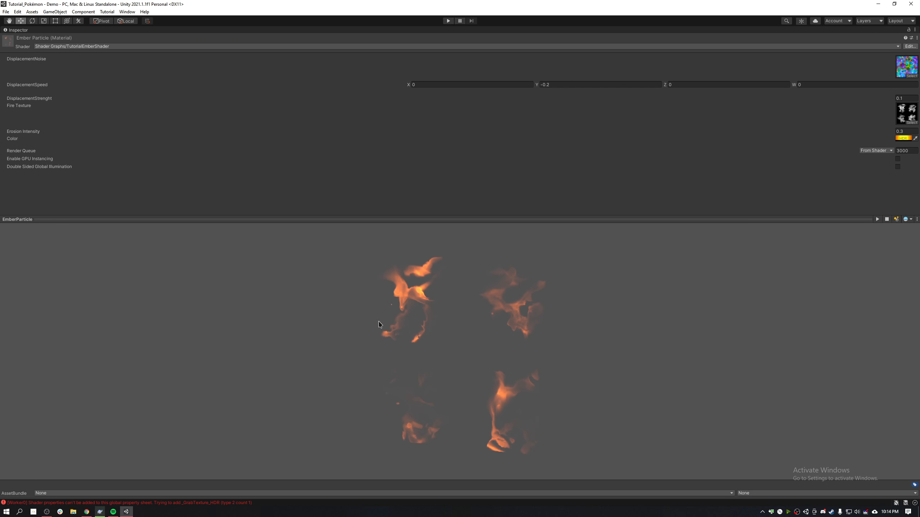
key(shift+space)
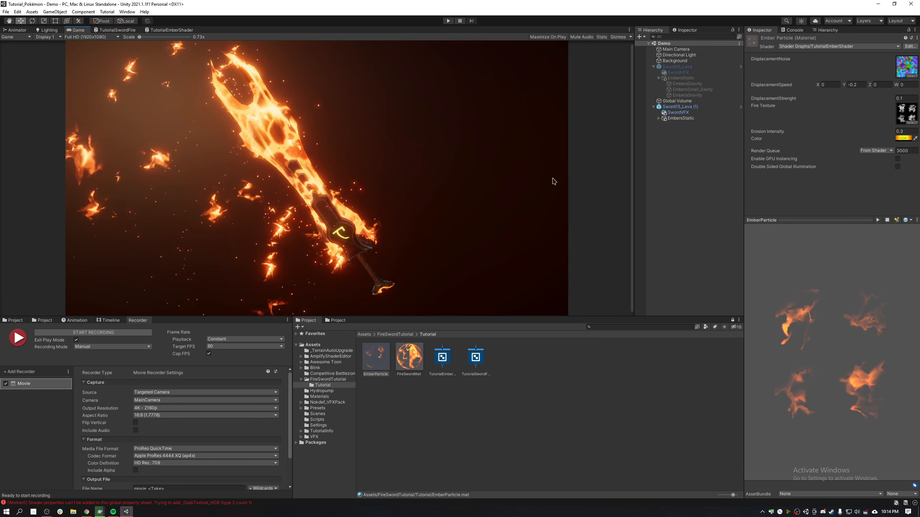
Examine the T_RoundFlareSmall texture and the WaterWhiteCore 1 material's shader properties in the FireSwordTutorial folder.
right_click(515, 395)
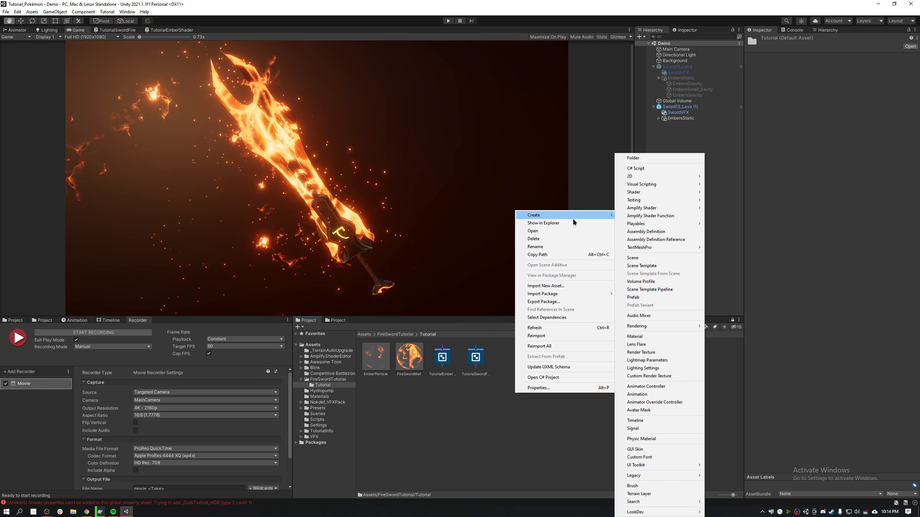
click(528, 173)
click(407, 336)
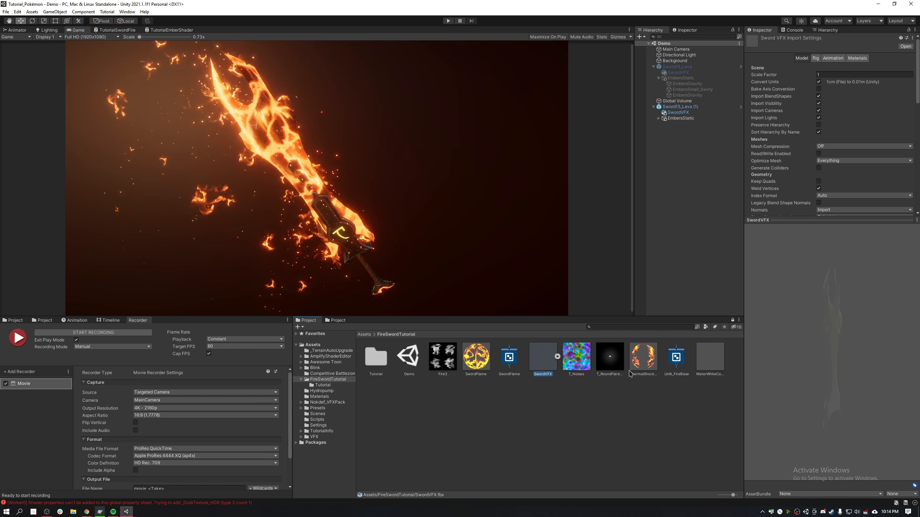
click(710, 358)
click(582, 413)
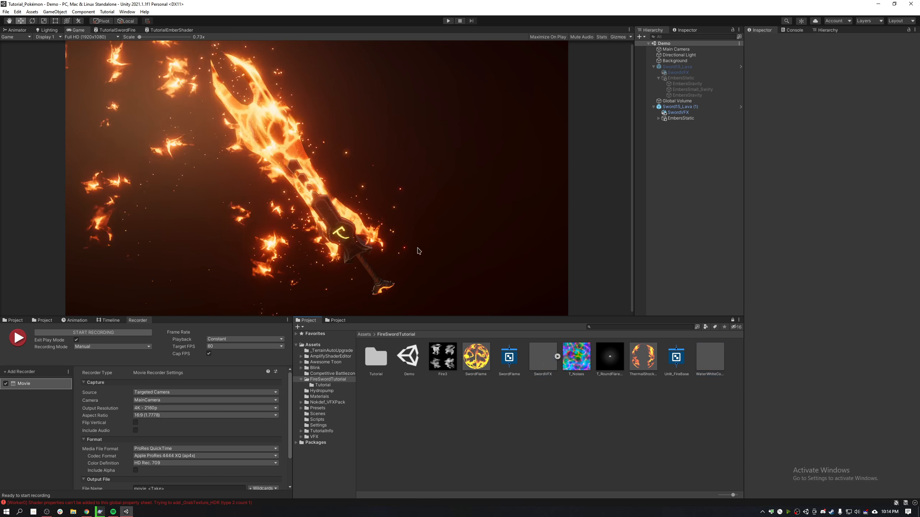
click(612, 362)
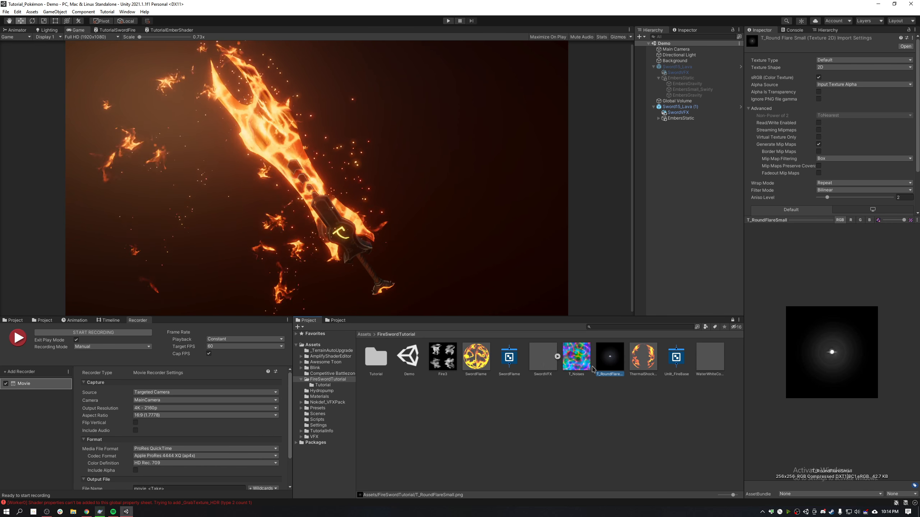
click(536, 368)
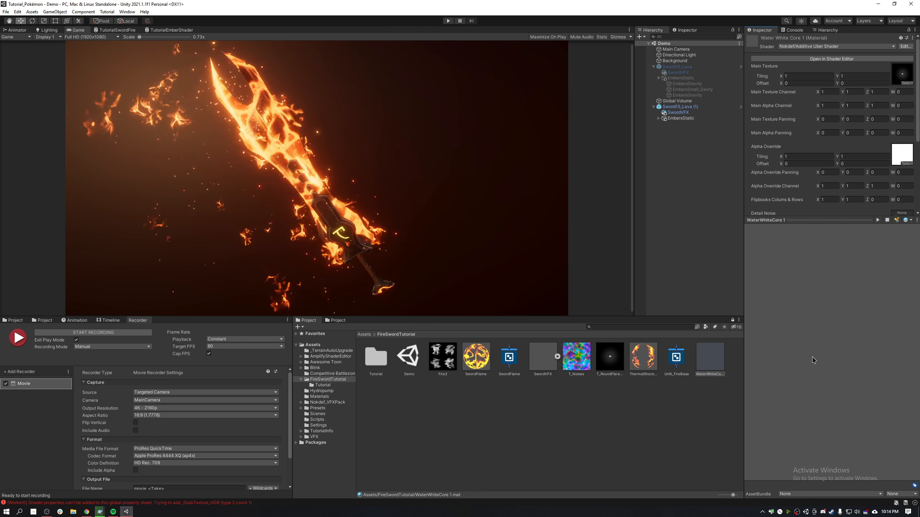
scroll(832, 212, down, 5)
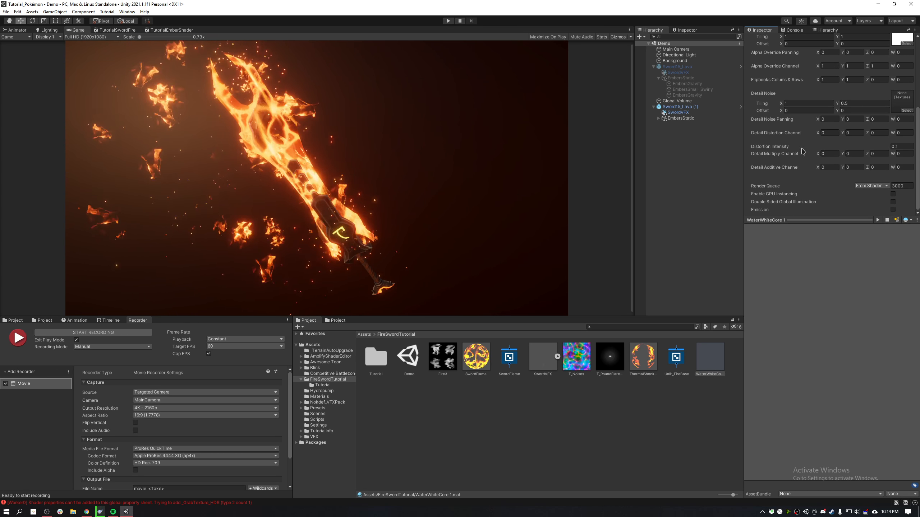
scroll(802, 152, up, 5)
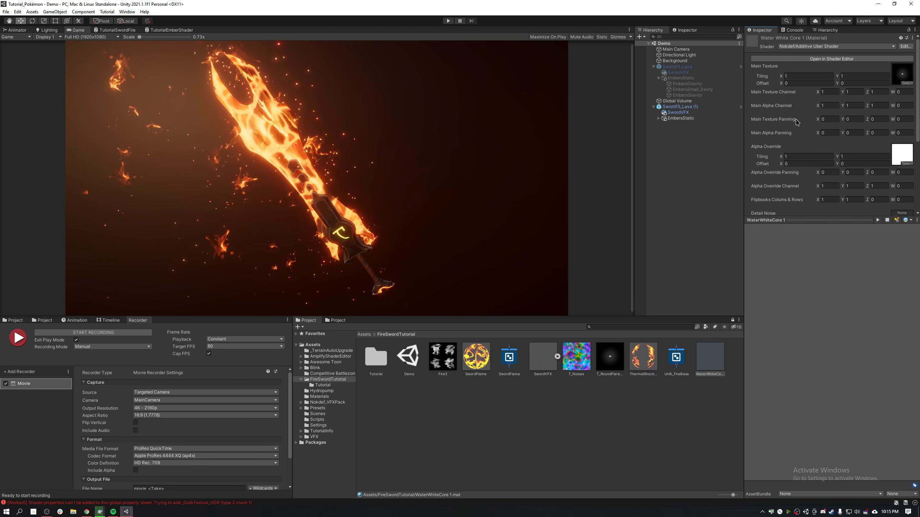
drag(846, 219, 847, 411)
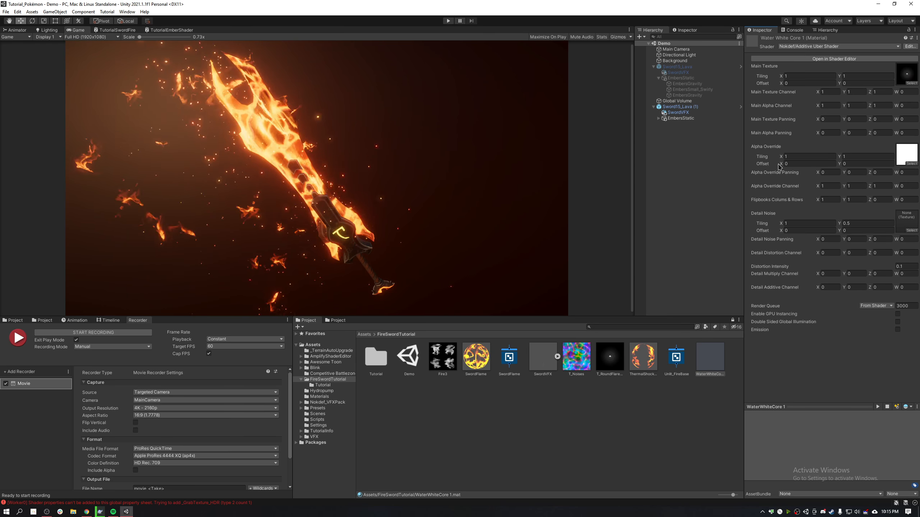
Examine the particle systems under the active sword's EmbersStatic, including the last EmbersGravity system's Custom Data settings.
click(658, 119)
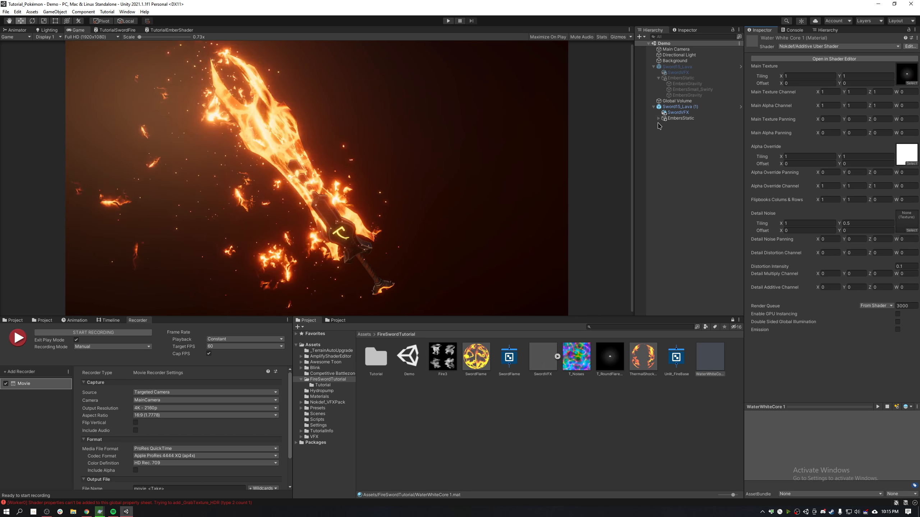
click(686, 124)
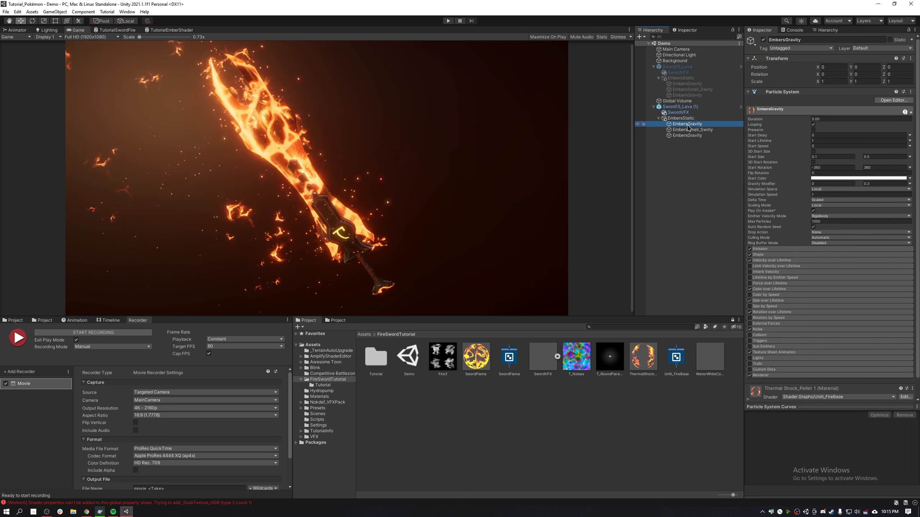
click(710, 135)
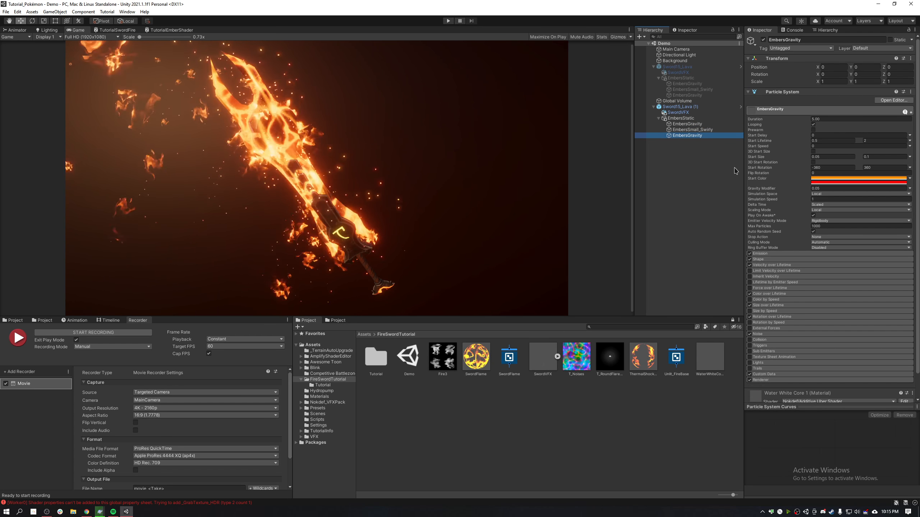
scroll(783, 351, down, 2)
click(776, 350)
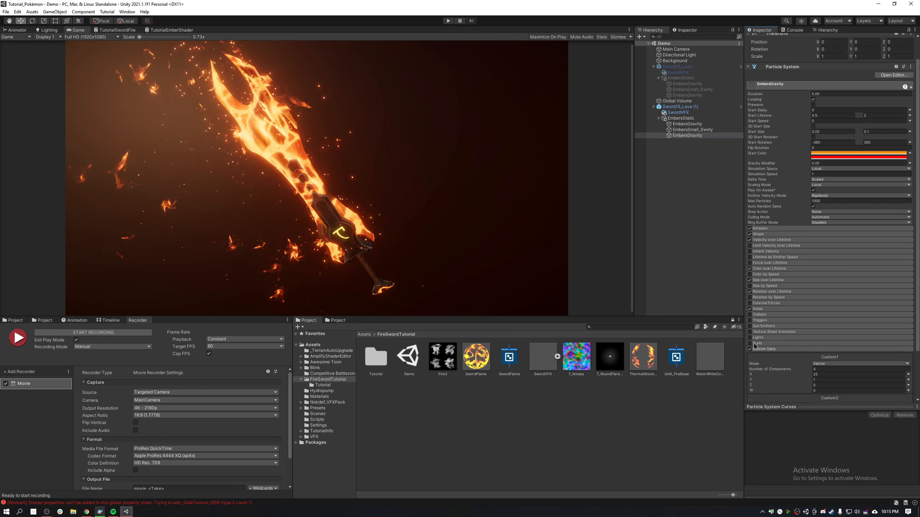
scroll(778, 337, down, 4)
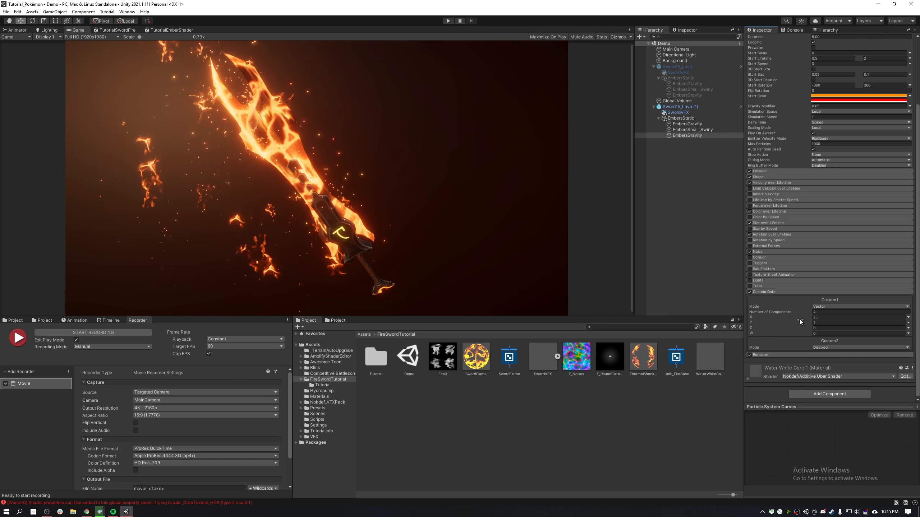
click(787, 294)
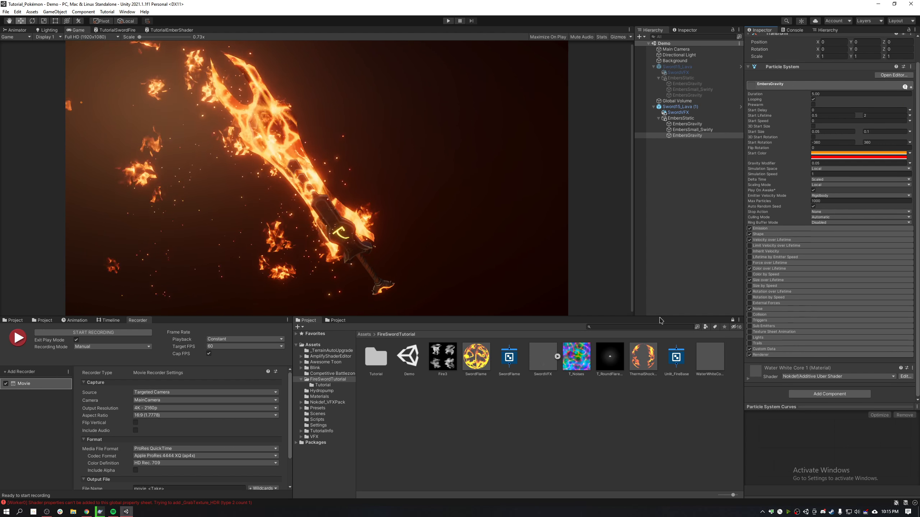
Create a Universal Render Pipeline Unlit Shader Graph in the Tutorial folder and name it AdditiveBaseShader.
click(507, 398)
double_click(375, 360)
click(584, 405)
right_click(584, 408)
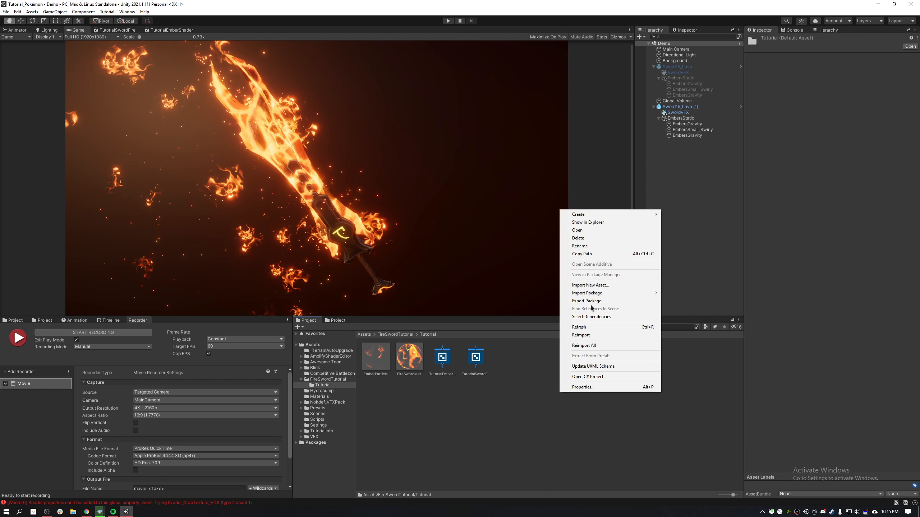
mouse_move(579, 214)
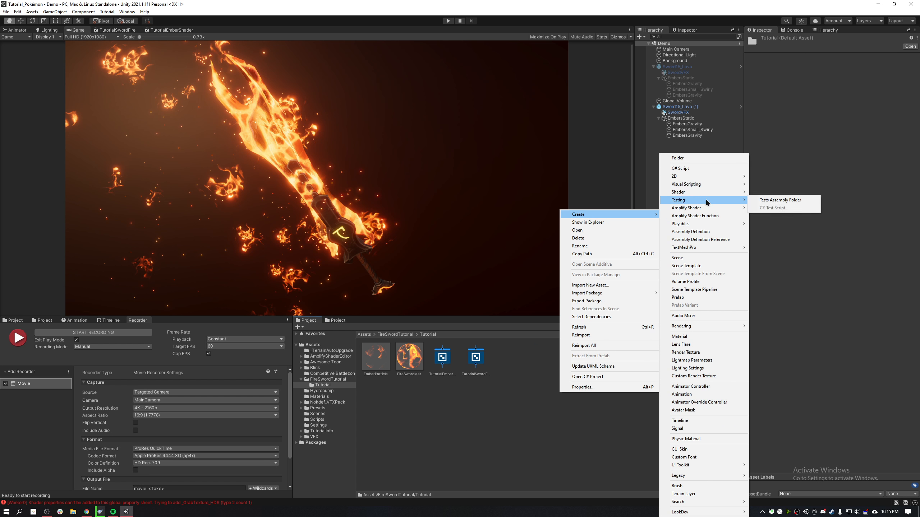
mouse_move(712, 193)
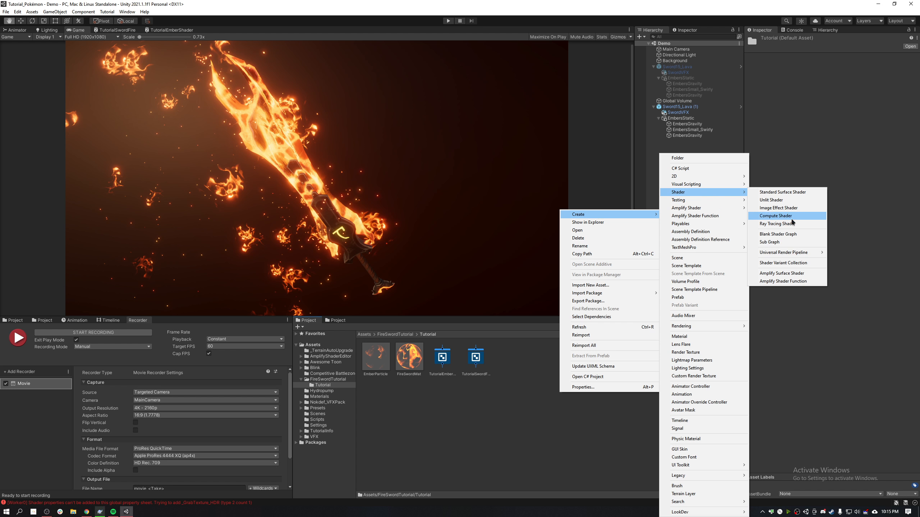
mouse_move(793, 254)
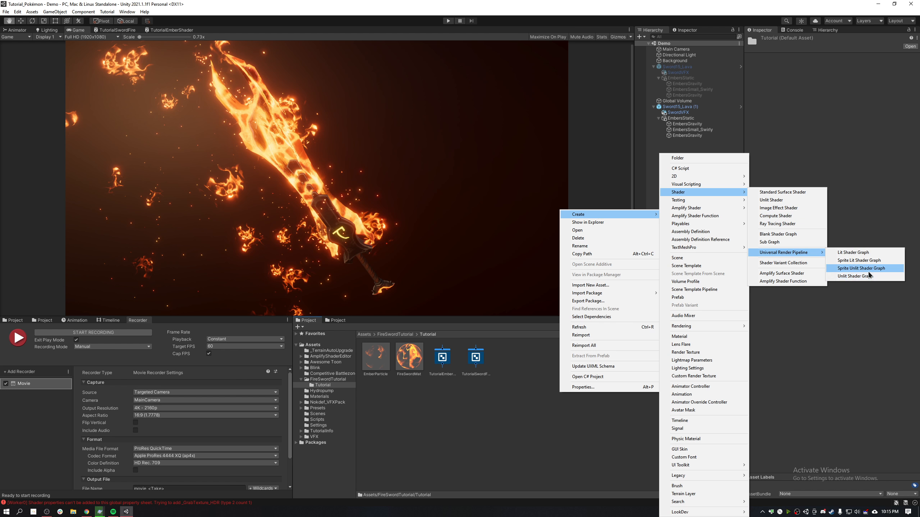
click(873, 276)
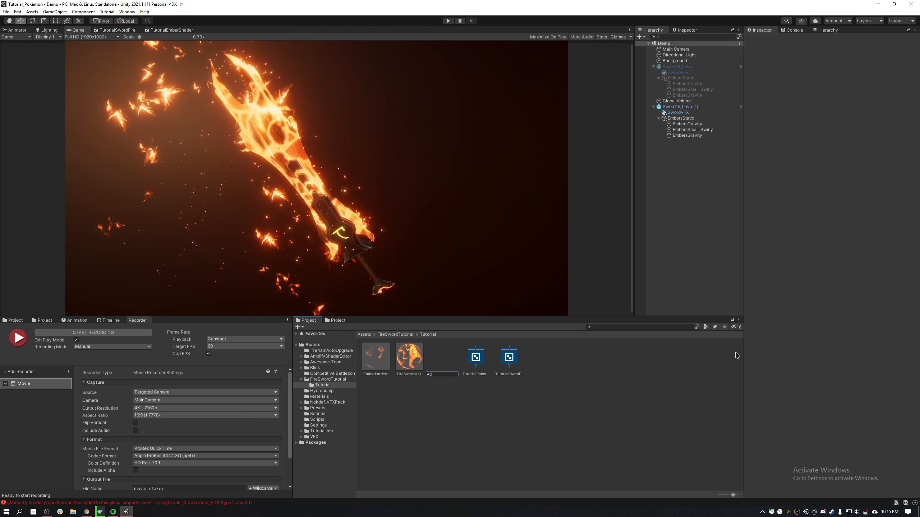
text(AdditiveBaseS)
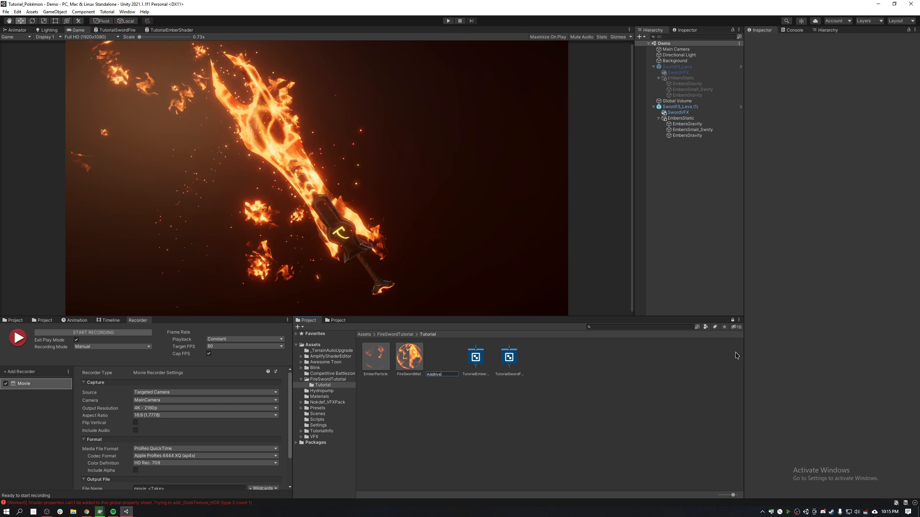
text(hader)
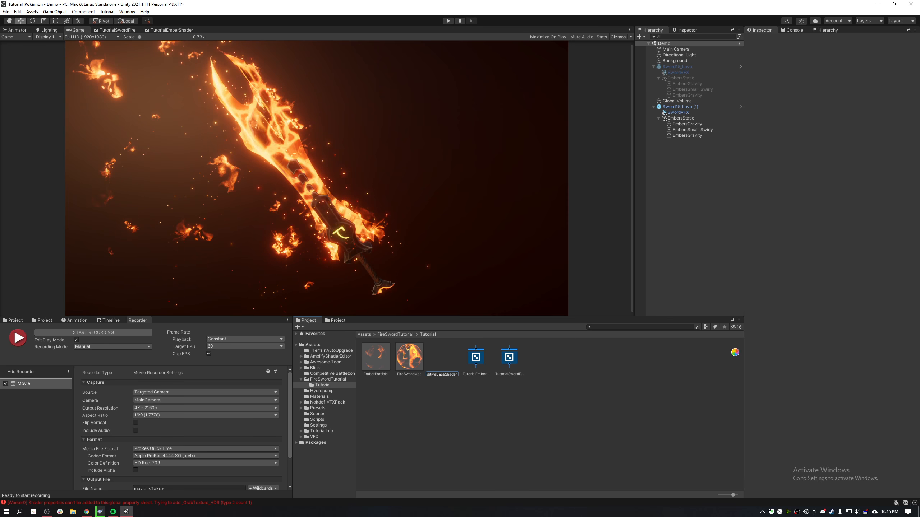
key(Return)
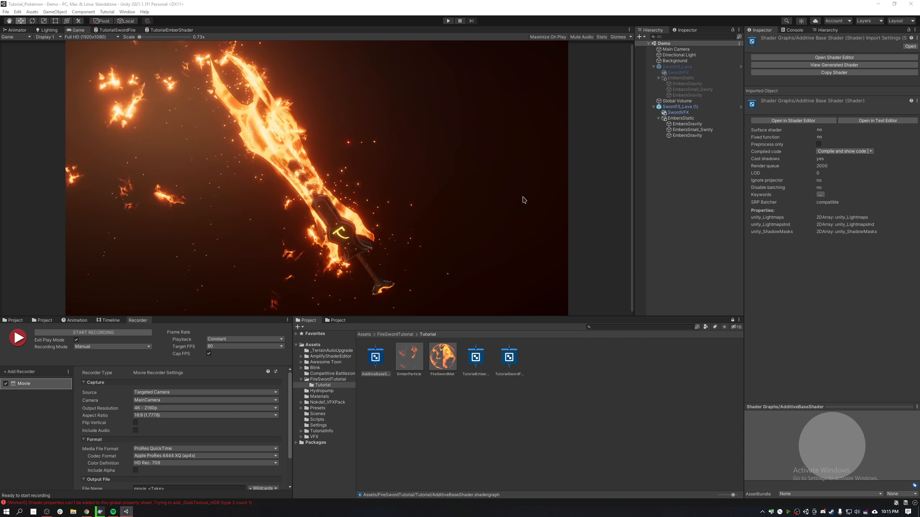
Open AdditiveBaseShader and configure its graph settings as an Unlit material with Transparent surface, Additive blend and Two Sided enabled.
double_click(375, 357)
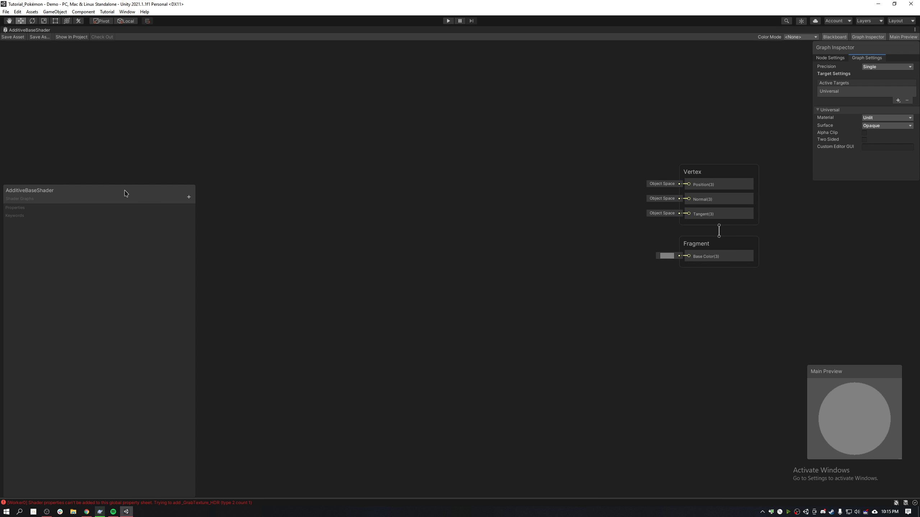
click(872, 119)
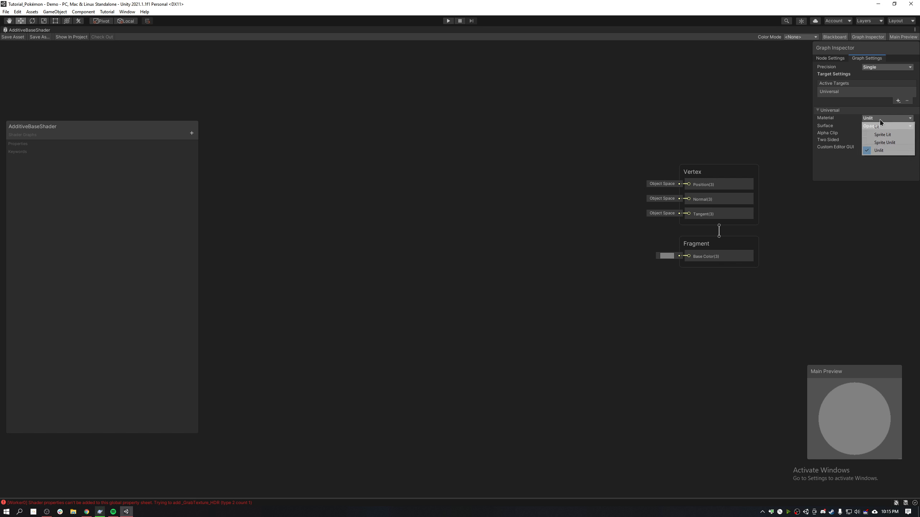
click(884, 151)
click(872, 141)
click(873, 158)
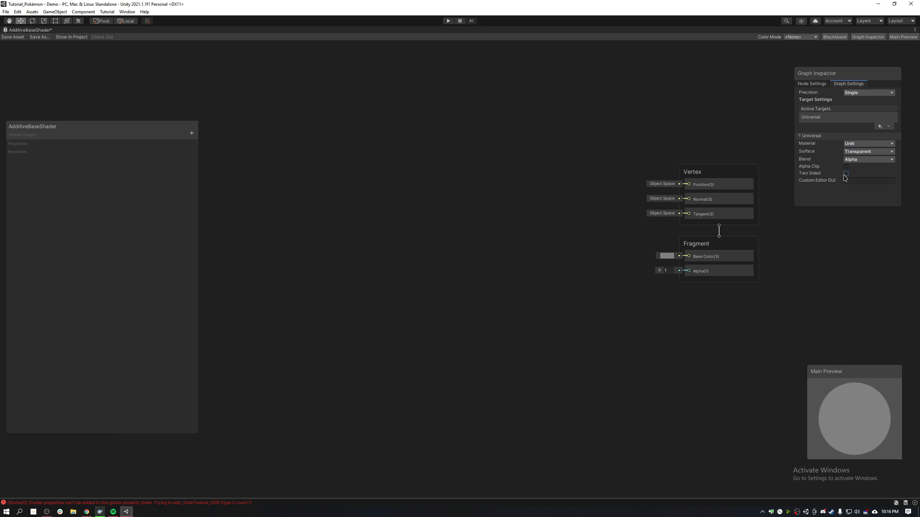
click(861, 160)
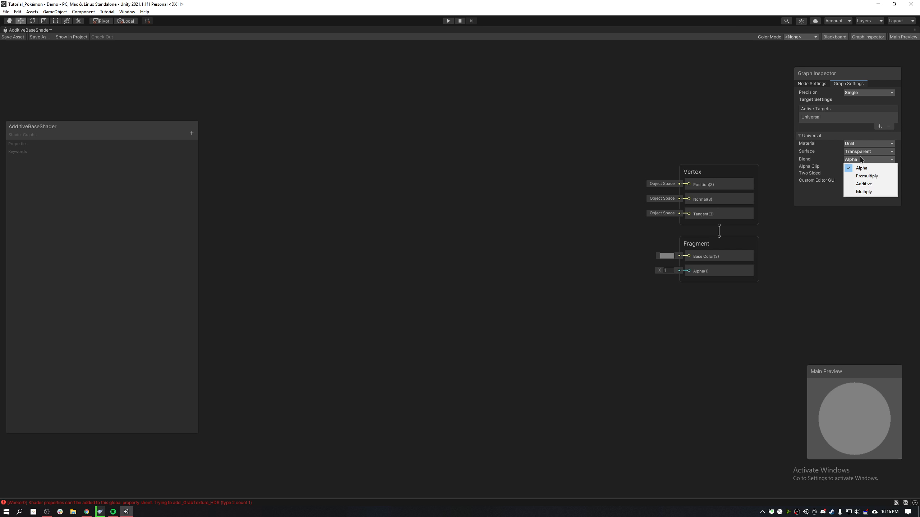
click(864, 196)
click(868, 176)
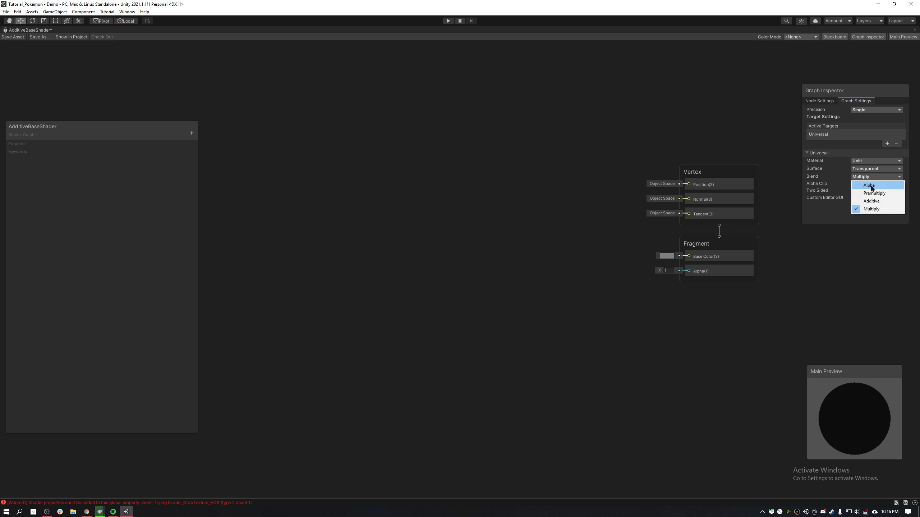
click(872, 202)
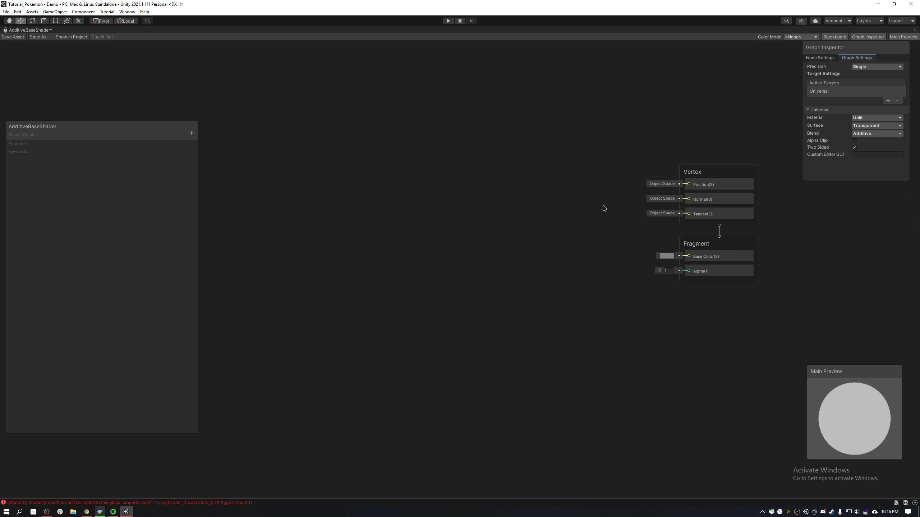
Add a Texture 2D property with its default name and a Float property named Intensityt to the graph.
key(a)
click(191, 133)
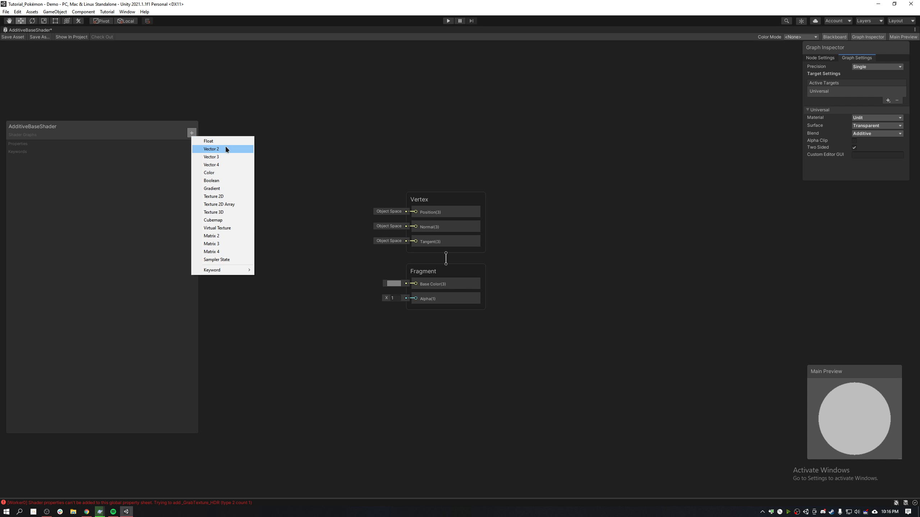
click(226, 197)
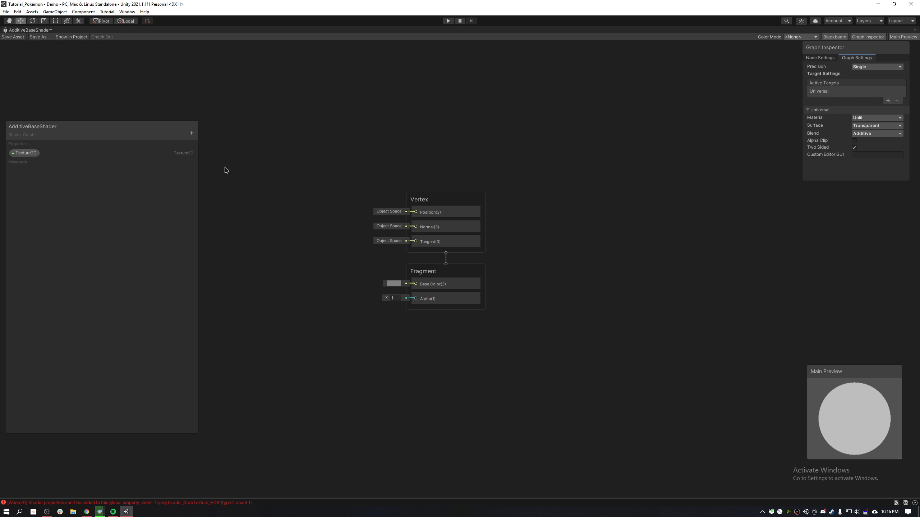
click(191, 134)
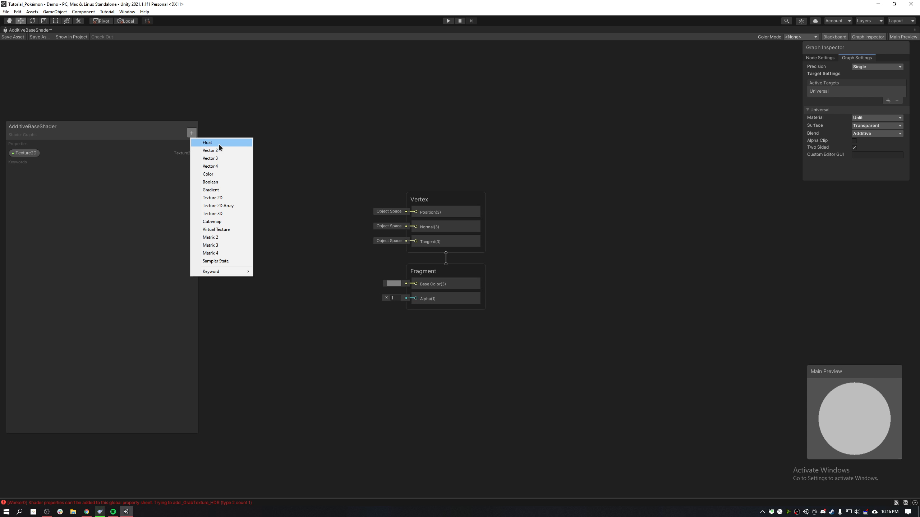
click(219, 143)
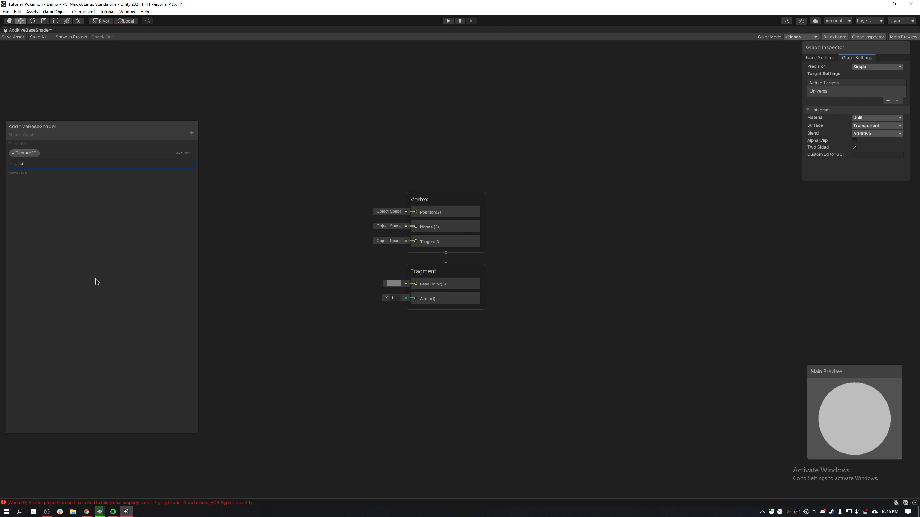
key(Return)
Place the Texture2D property in the graph and feed it into a new Sample Texture 2D node.
drag(36, 154, 259, 144)
middle_drag(280, 188, 452, 215)
drag(438, 175, 334, 166)
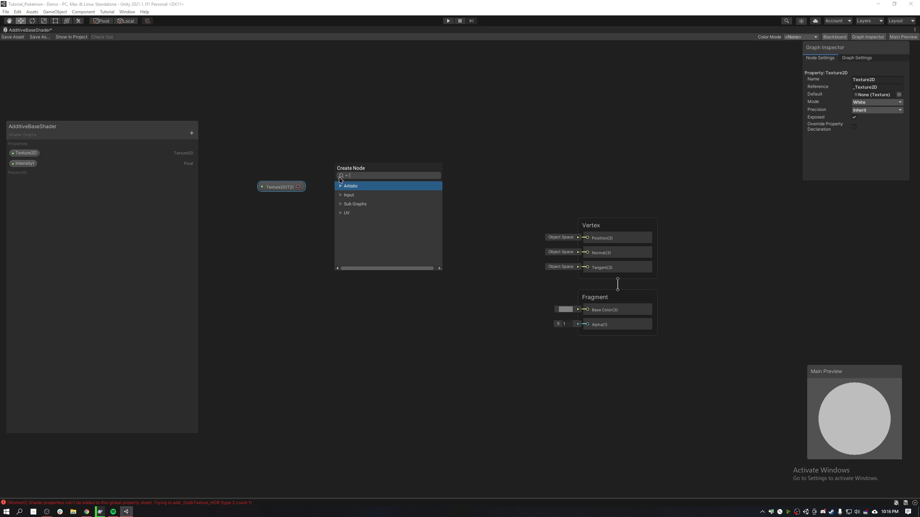
text(sample)
key(Return)
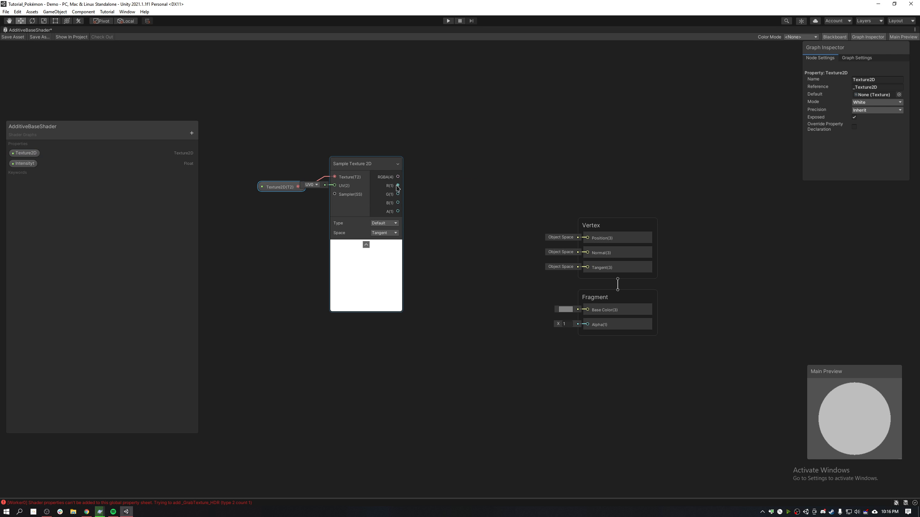
drag(454, 148, 463, 151)
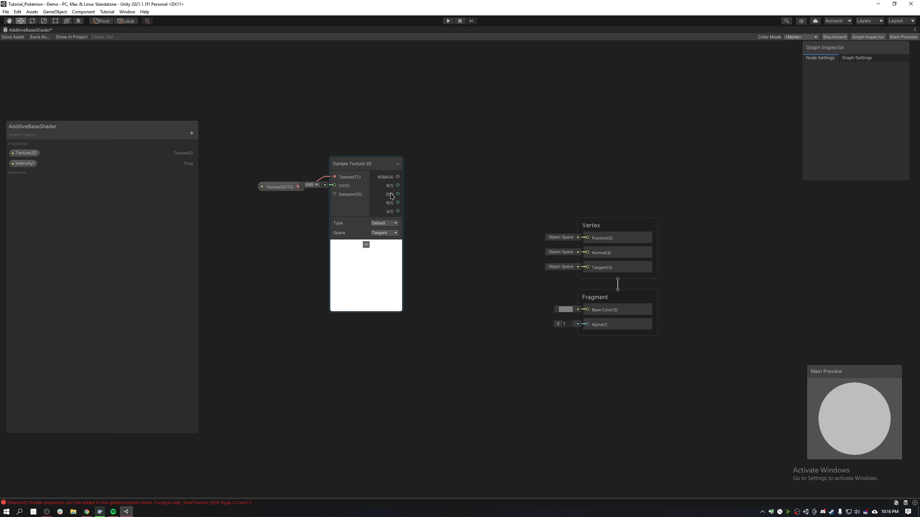
Multiply the Sample Texture 2D RGBA output by the Intensityt property using a new Multiply node.
drag(400, 186, 440, 162)
text(mukl)
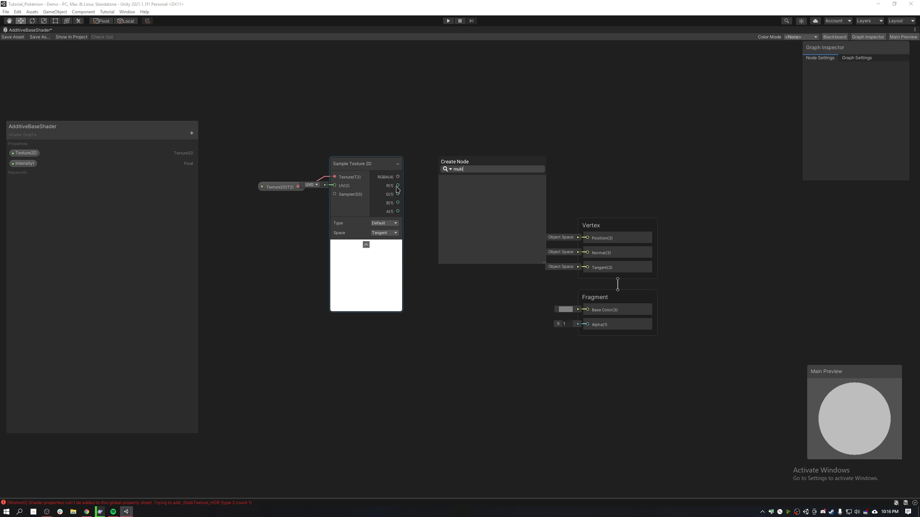
key(Return)
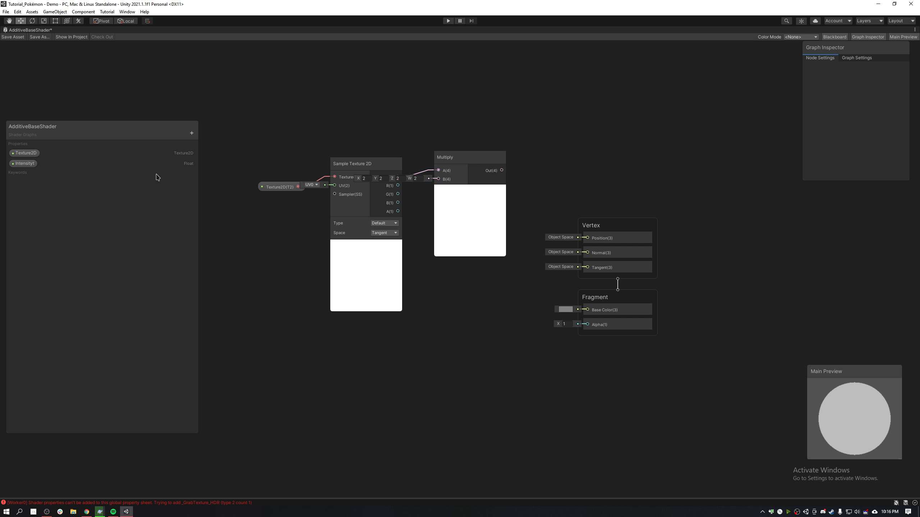
drag(20, 166, 439, 179)
middle_drag(525, 246, 367, 245)
middle_drag(248, 299, 433, 249)
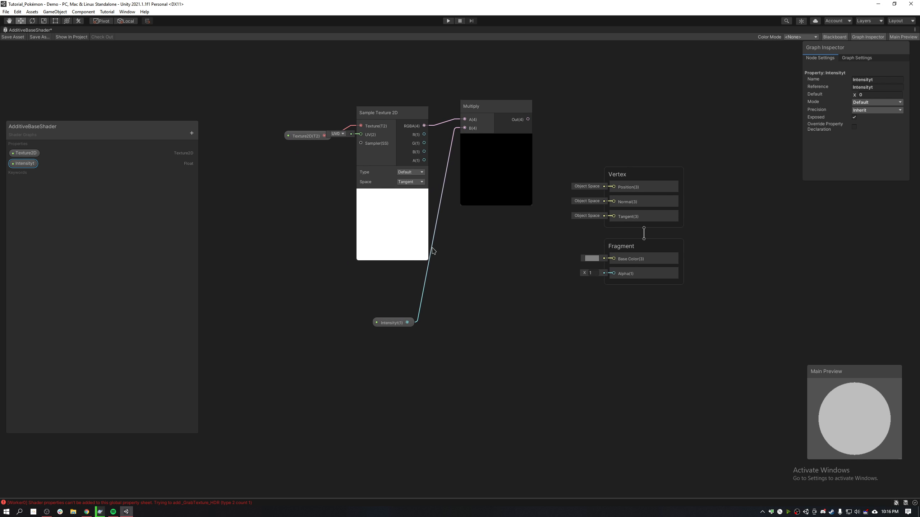
Set the default value of the Intensityt property to 1.
click(387, 322)
text(1)
click(762, 287)
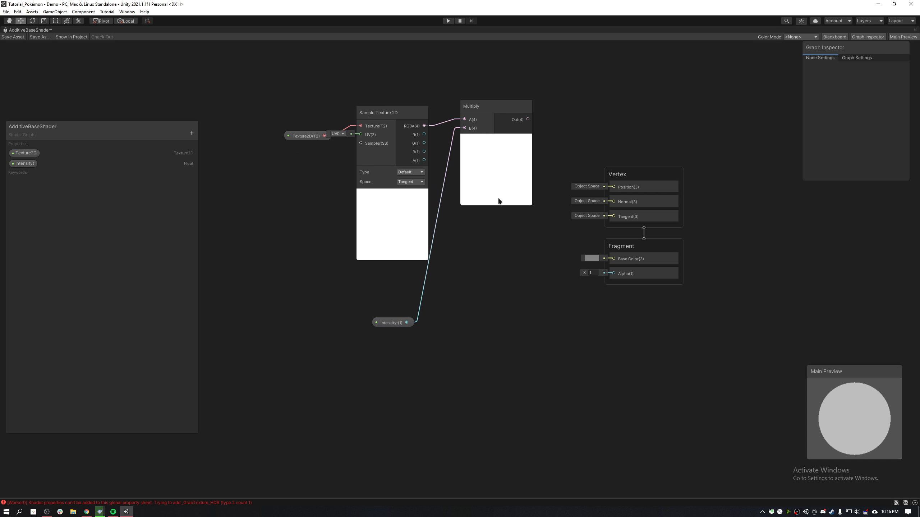
Connect the Multiply output to the fragment Base Color and move the Vertex and Fragment blocks farther from the nodes.
drag(528, 124, 614, 258)
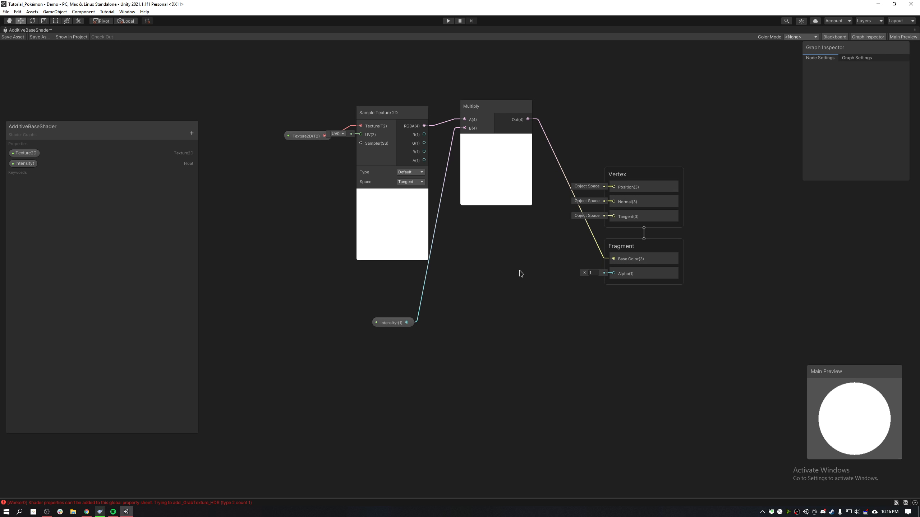
middle_drag(519, 271, 454, 264)
drag(517, 111, 580, 253)
drag(579, 179, 693, 140)
click(605, 156)
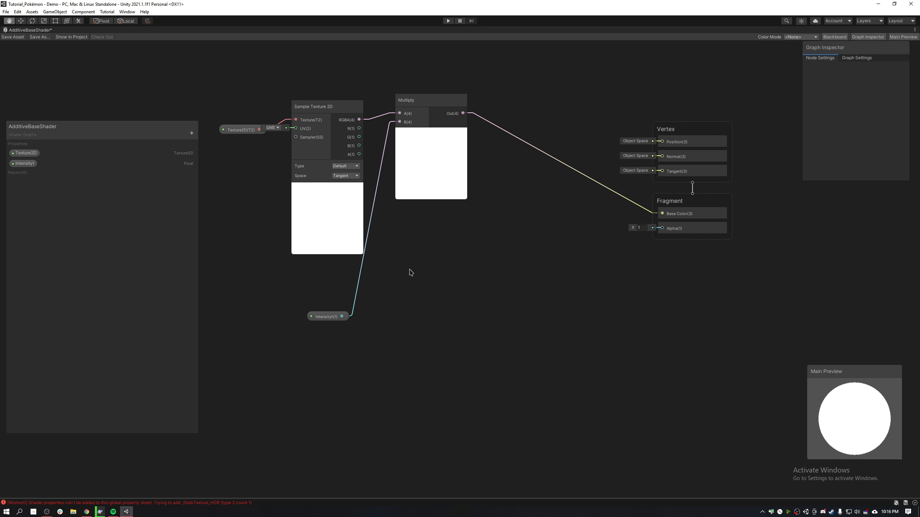
Add a Vertex Color node below the Multiply node.
right_click(410, 272)
click(446, 269)
text(vert)
key(Return)
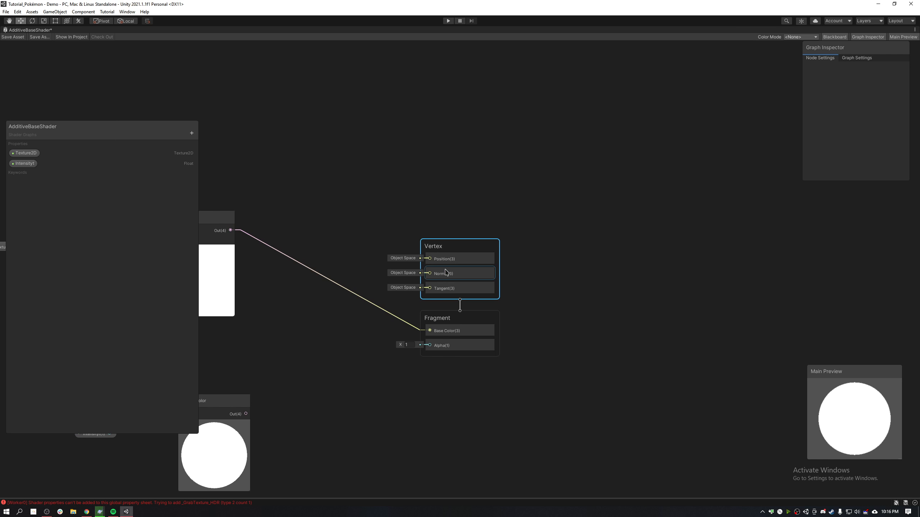
key(a)
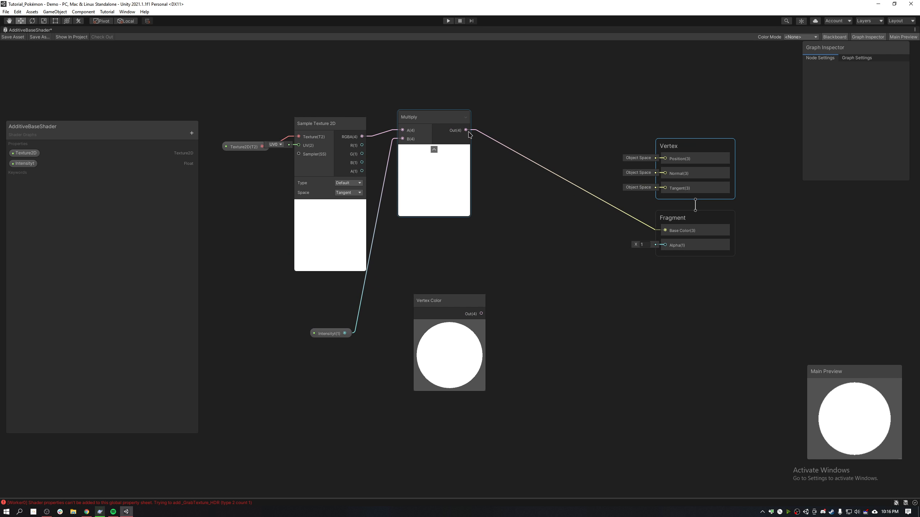
Multiply the texture-intensity result by Vertex Color in a second Multiply node and connect that to Base Color.
drag(468, 132, 536, 196)
text(mul)
key(Return)
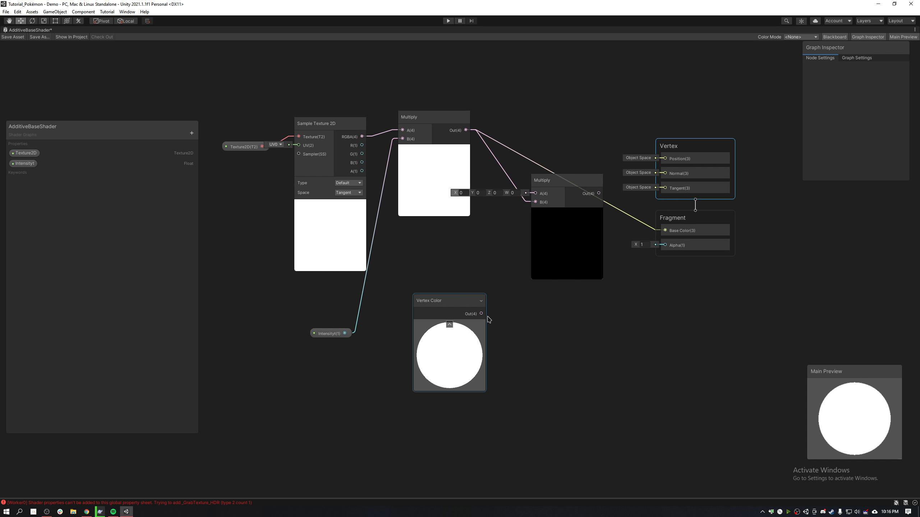
drag(482, 314, 535, 194)
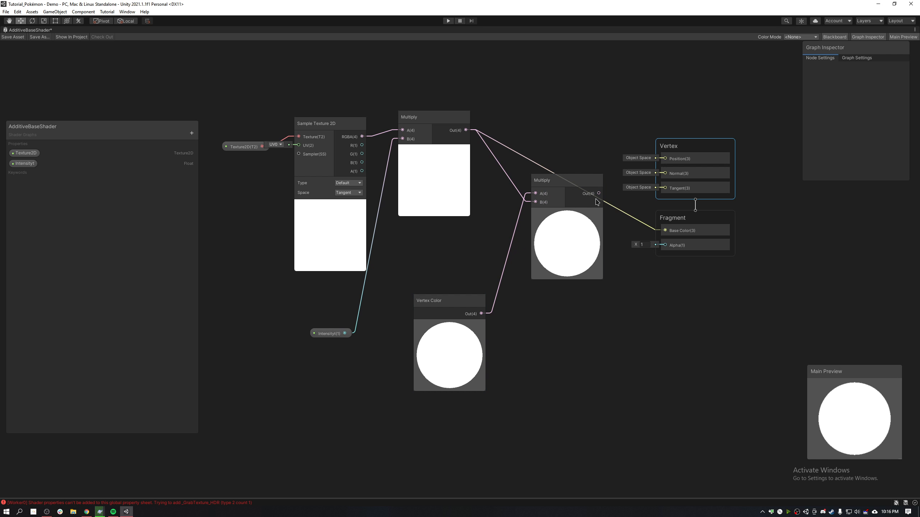
middle_drag(553, 362, 556, 280)
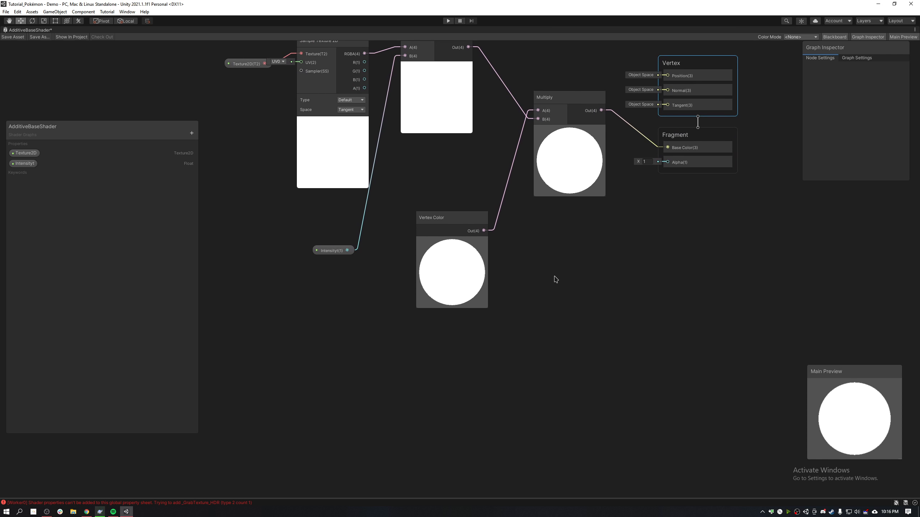
Split the Vertex Color output, connect its A channel to the fragment Alpha, and save the graph.
drag(465, 294, 421, 304)
drag(497, 328, 497, 327)
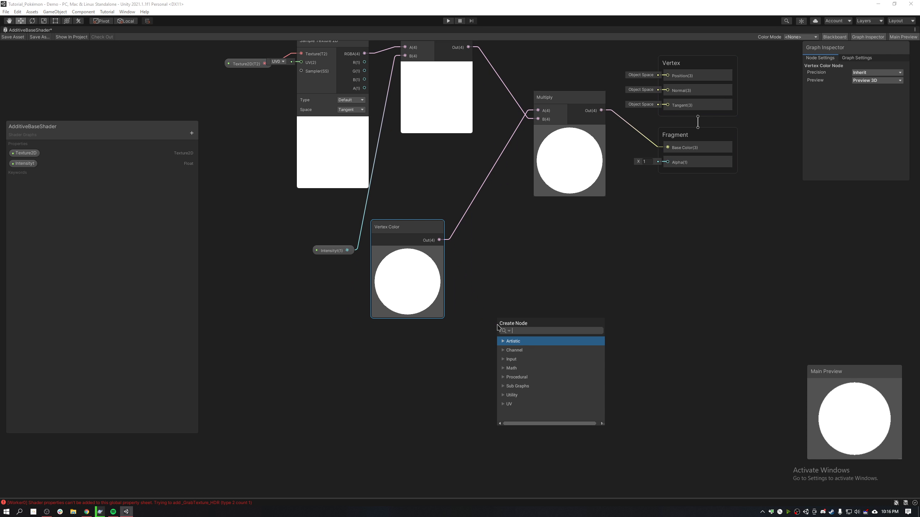
text(split)
key(Return)
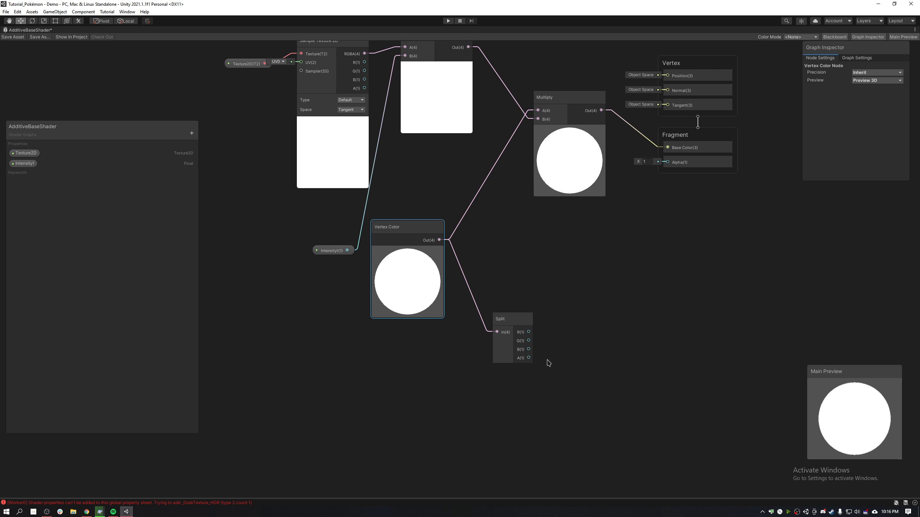
drag(661, 173, 658, 177)
middle_drag(616, 230, 519, 258)
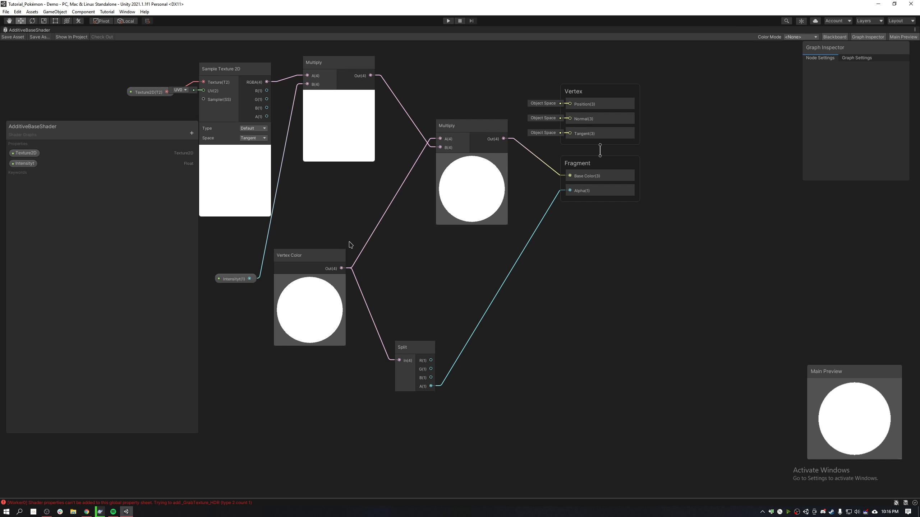
Move the Texture2D property node up so it clears the UV input of Sample Texture 2D.
middle_drag(351, 245, 453, 262)
click(248, 110)
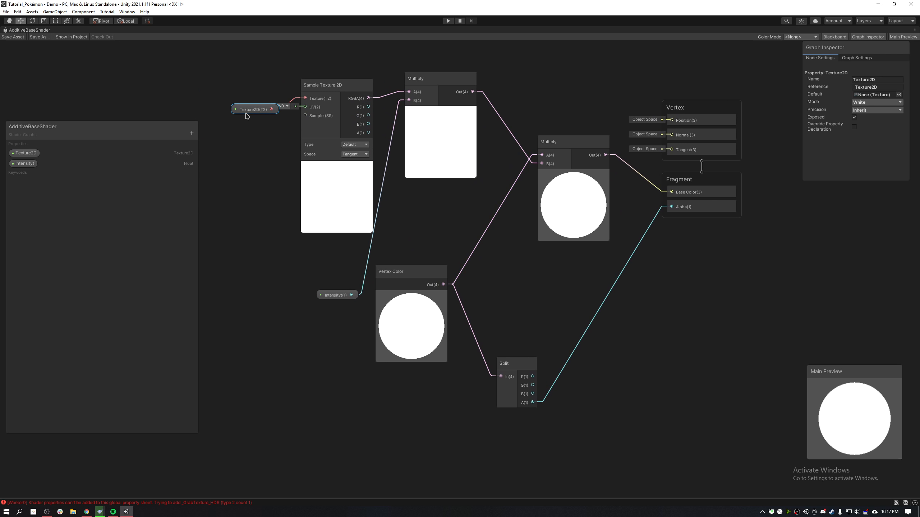
drag(247, 116, 242, 82)
drag(184, 52, 562, 422)
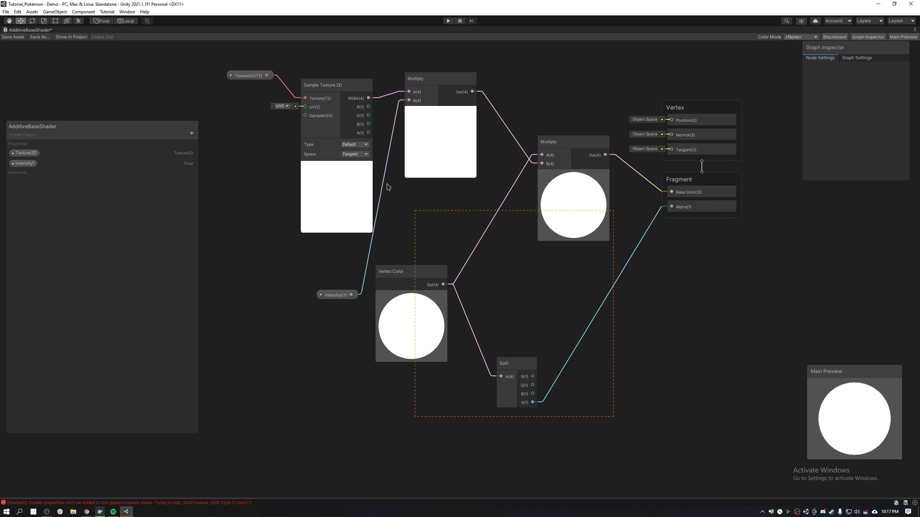
drag(387, 183, 325, 123)
drag(568, 303, 573, 306)
Return to the Game view and deactivate the EmbersStatic object under Sword15_Lava (1).
key(shift+space)
click(70, 30)
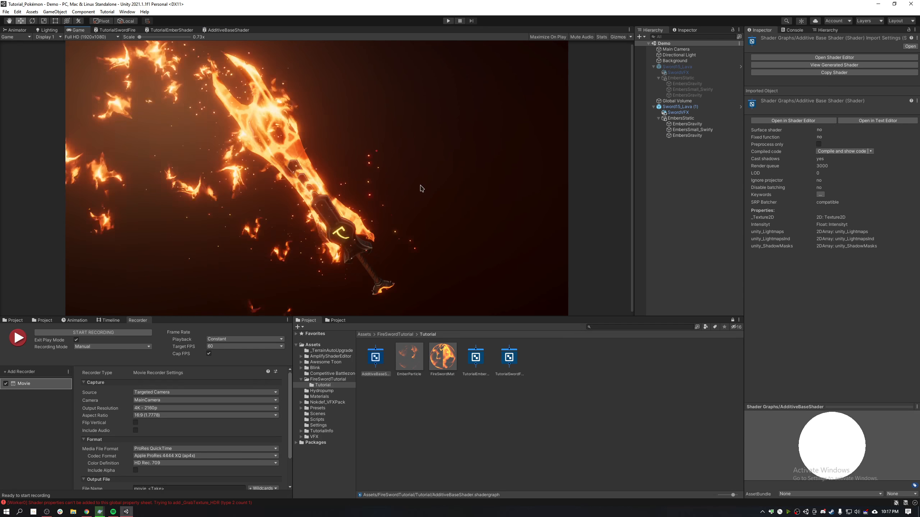
click(690, 118)
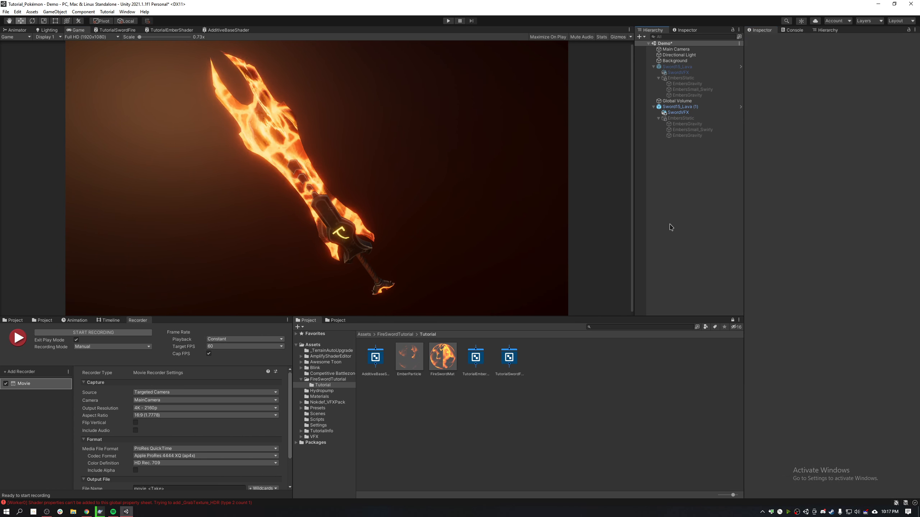
click(686, 107)
right_click(689, 111)
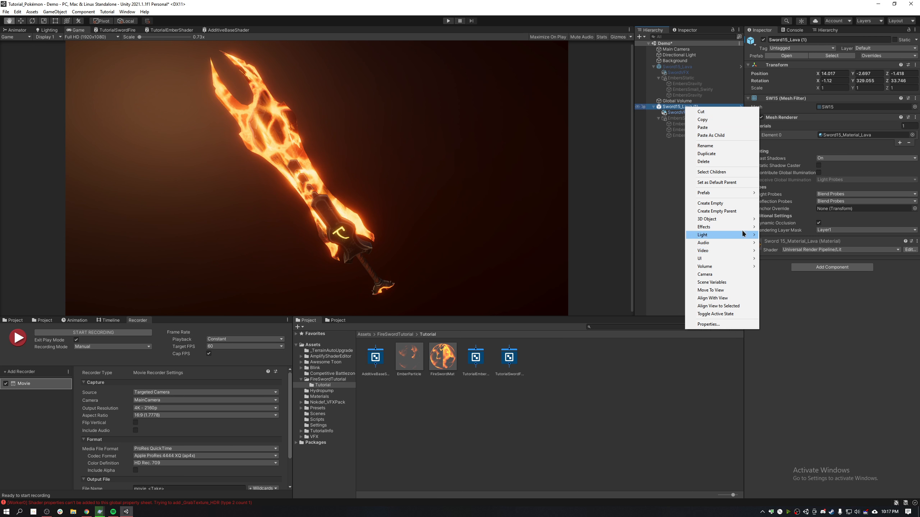
mouse_move(728, 227)
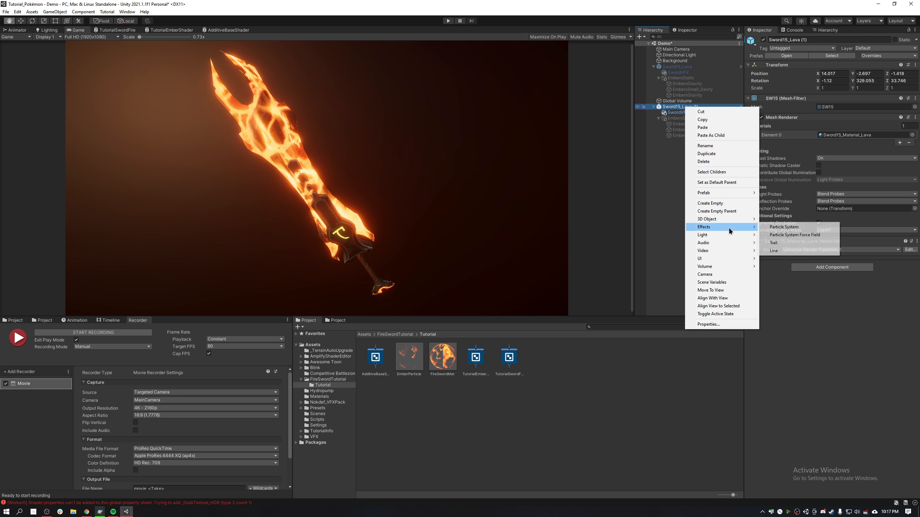
click(818, 235)
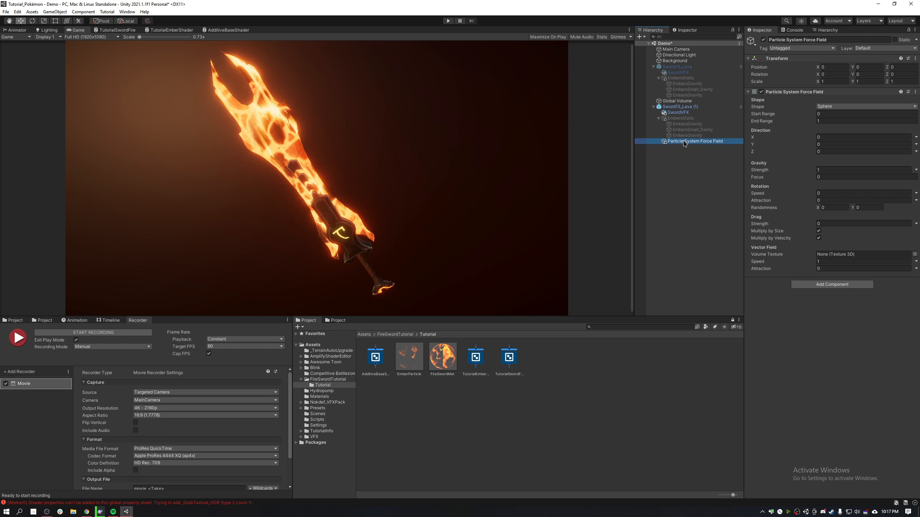
key(Delete)
Create a new Particle System as a child of Sword15_Lava (1) and select it.
right_click(679, 108)
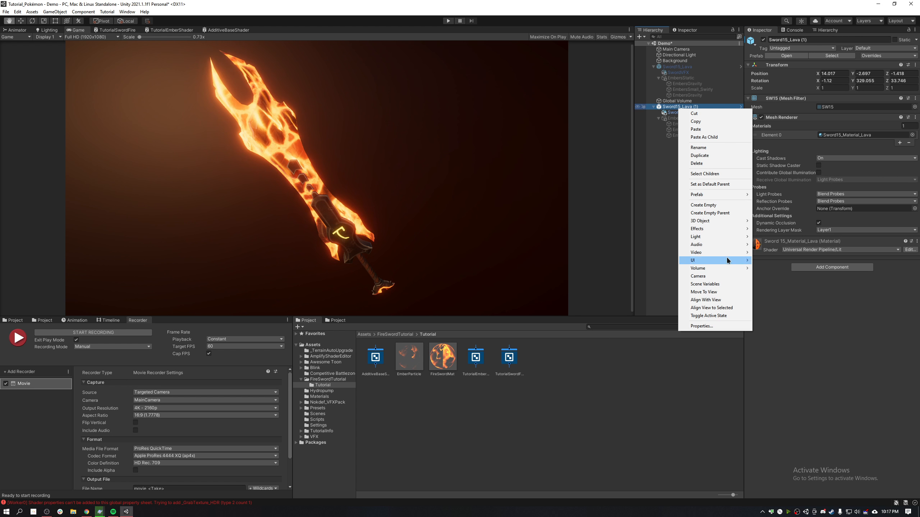
mouse_move(725, 230)
click(782, 230)
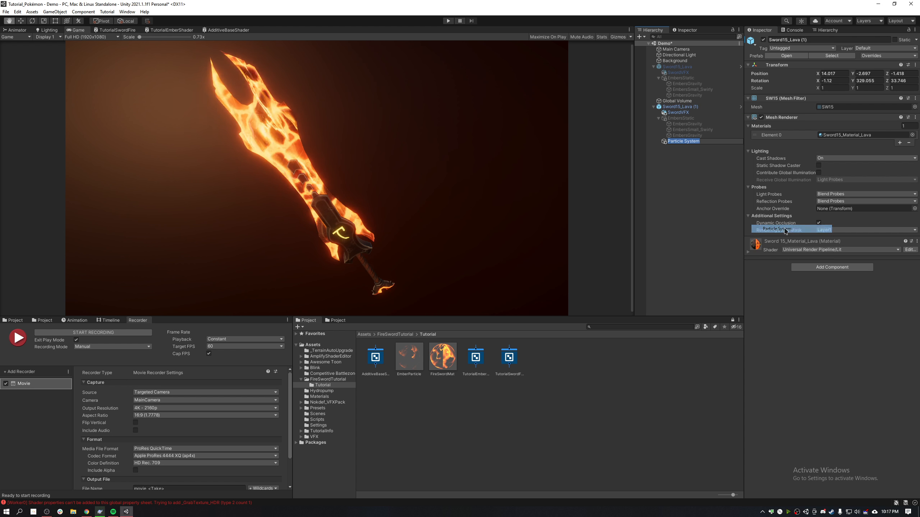
click(640, 178)
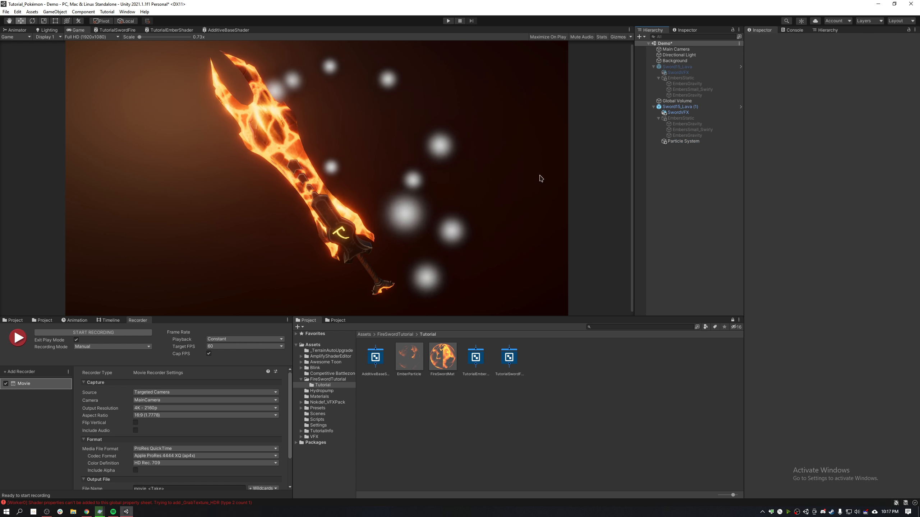
click(668, 142)
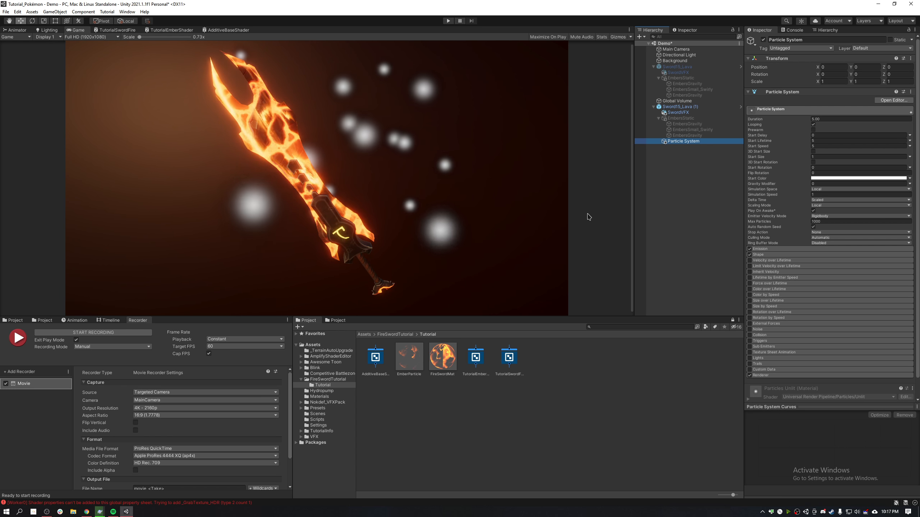
Assign the EmberParticle material to the new Particle System's Renderer module.
click(492, 502)
click(503, 371)
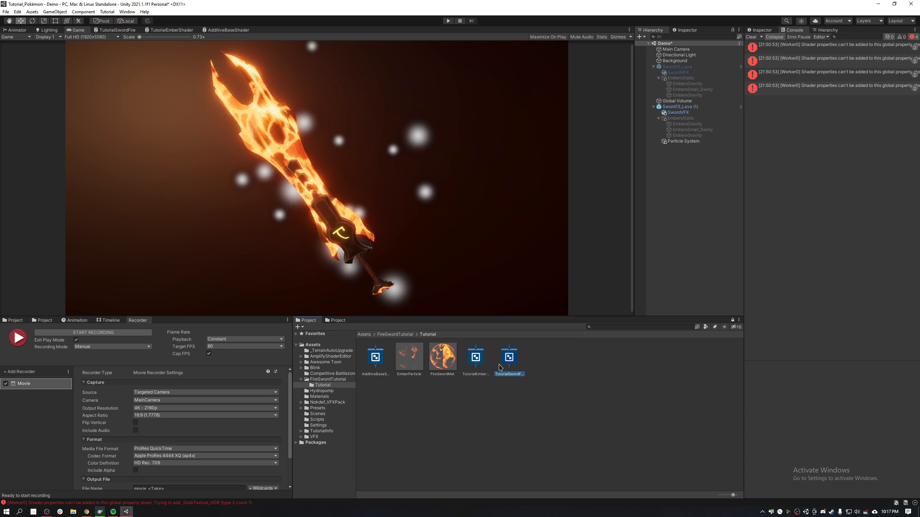
click(375, 357)
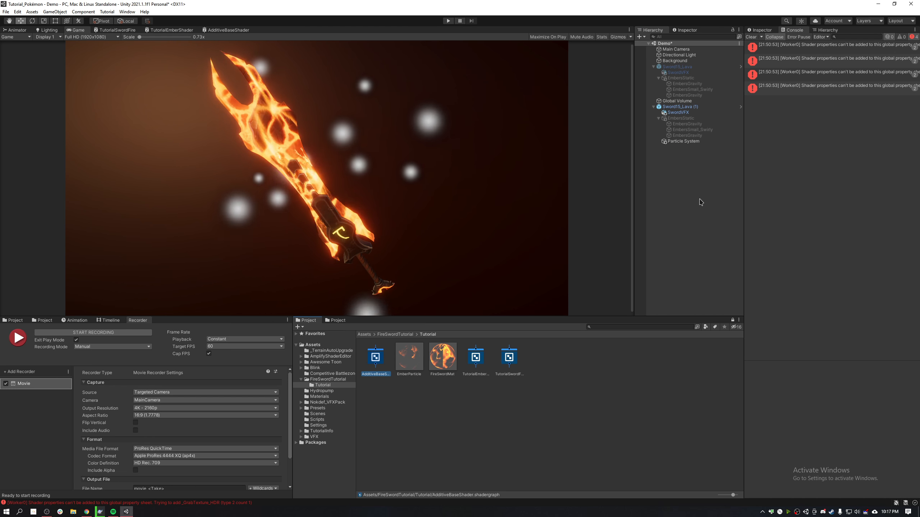
click(695, 124)
click(703, 169)
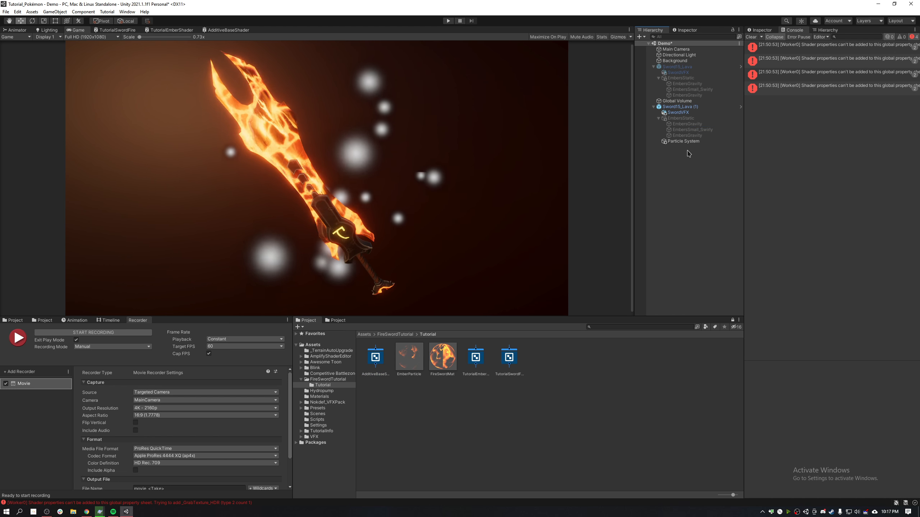
click(688, 143)
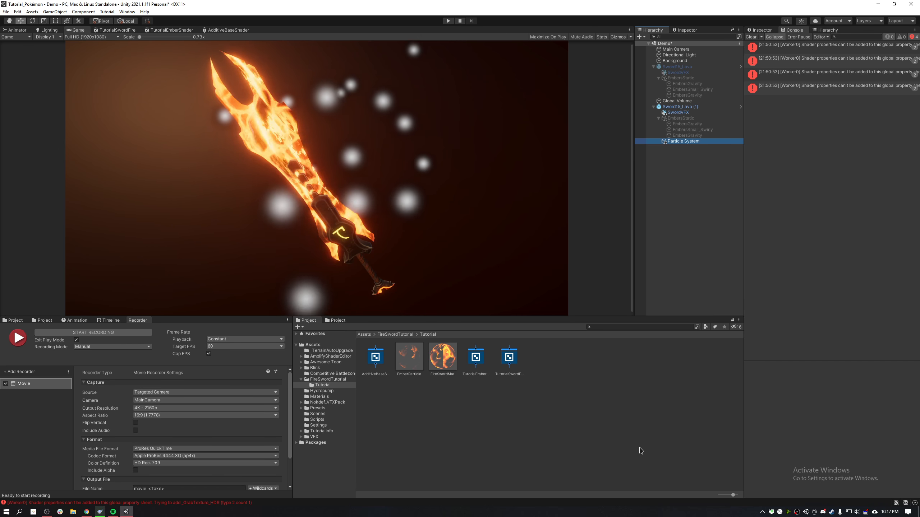
click(760, 30)
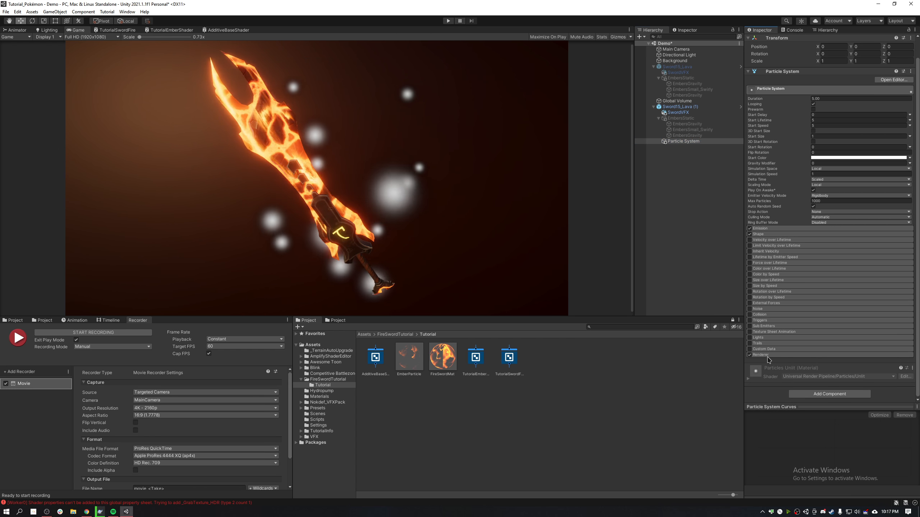
click(767, 355)
scroll(790, 322, down, 3)
drag(443, 358, 830, 299)
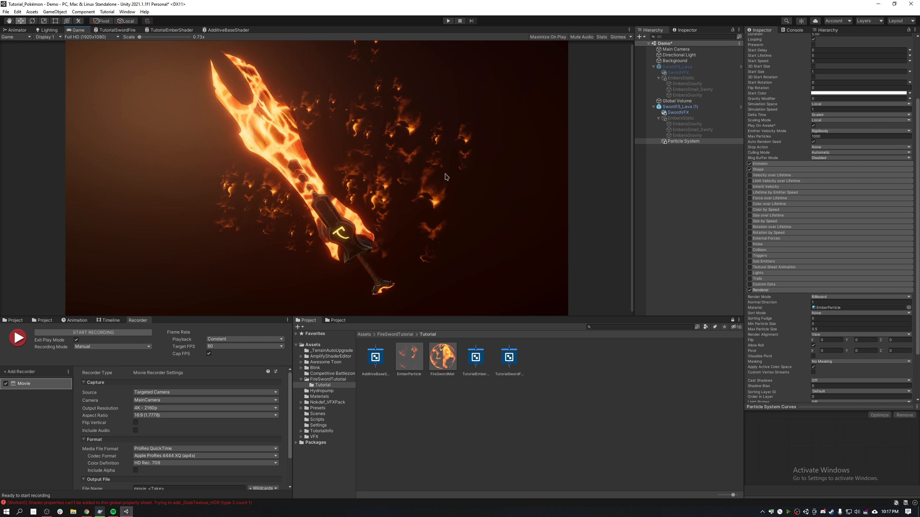
Widen the Inspector and enable Texture Sheet Animation on the Particle System with 2 by 2 grid tiles.
click(780, 267)
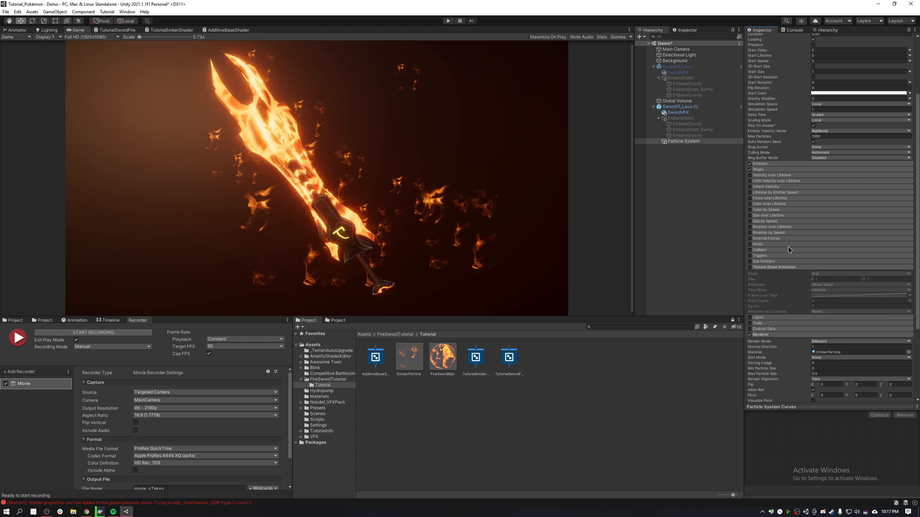
scroll(749, 250, down, 3)
drag(741, 244, 562, 235)
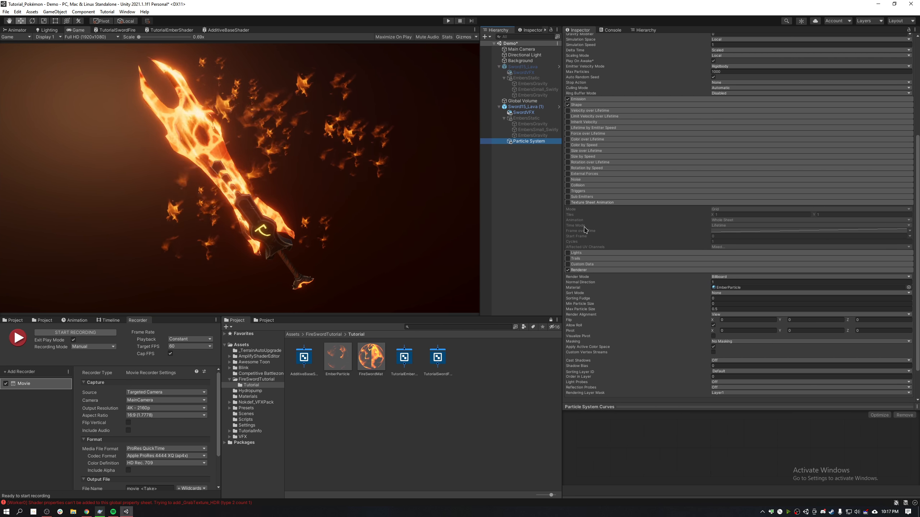
click(568, 203)
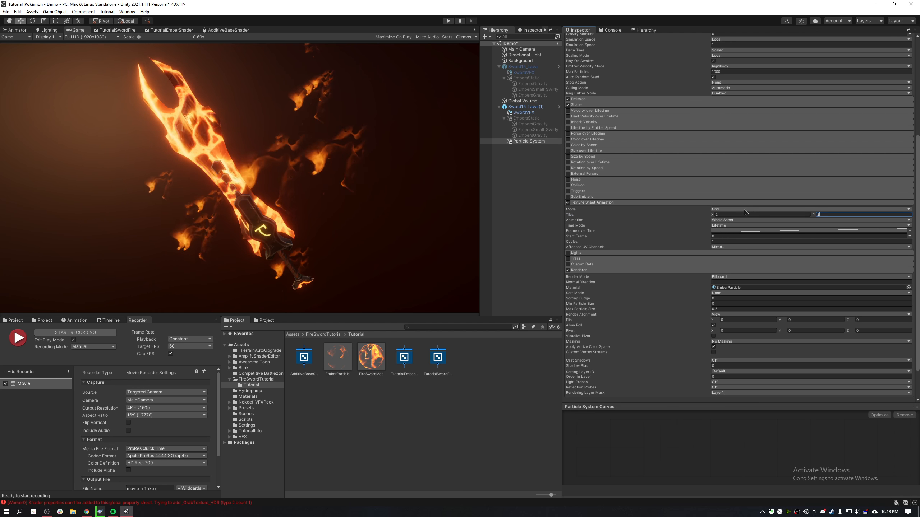
Set the texture sheet's Time Mode to FPS at 0.0001 and its Start Frame to Random Between Two Constants.
click(735, 225)
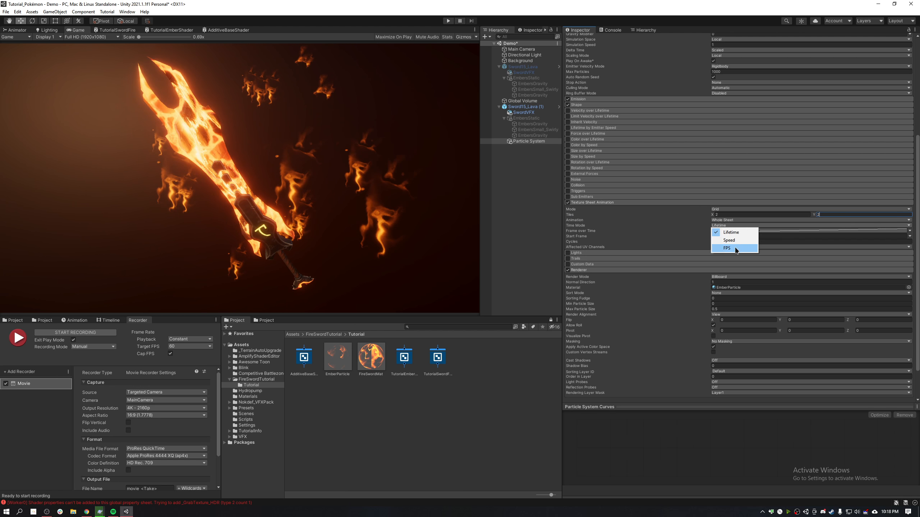
click(735, 230)
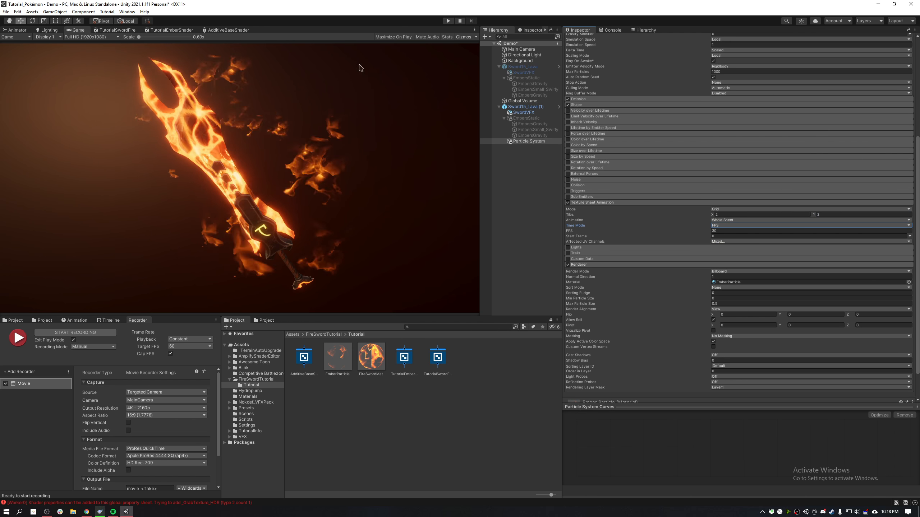
click(910, 231)
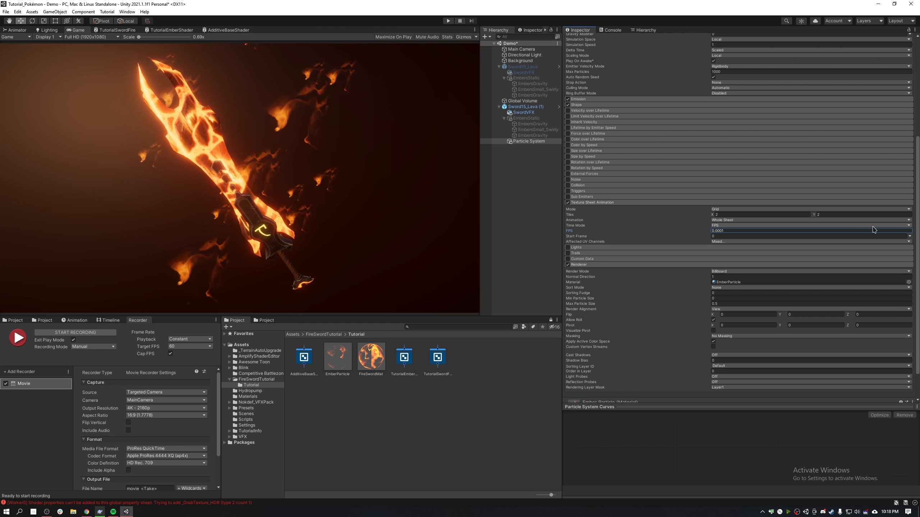
click(909, 236)
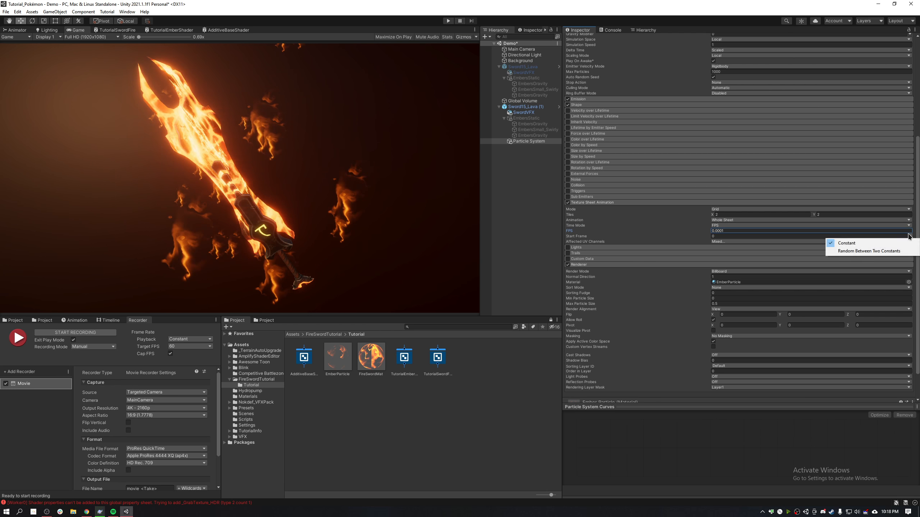
click(895, 253)
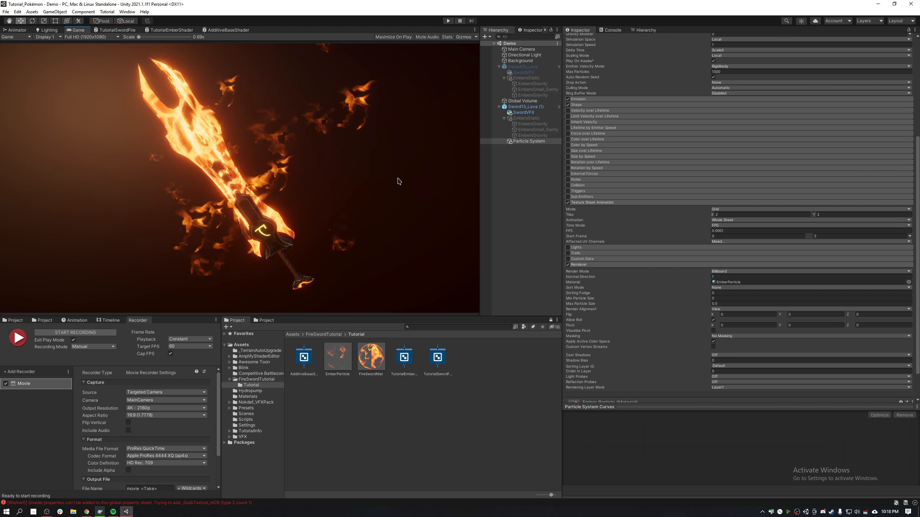
Set the particles' Start Rotation to Random Between Two Constants, from -360 to 360.
scroll(671, 159, up, 10)
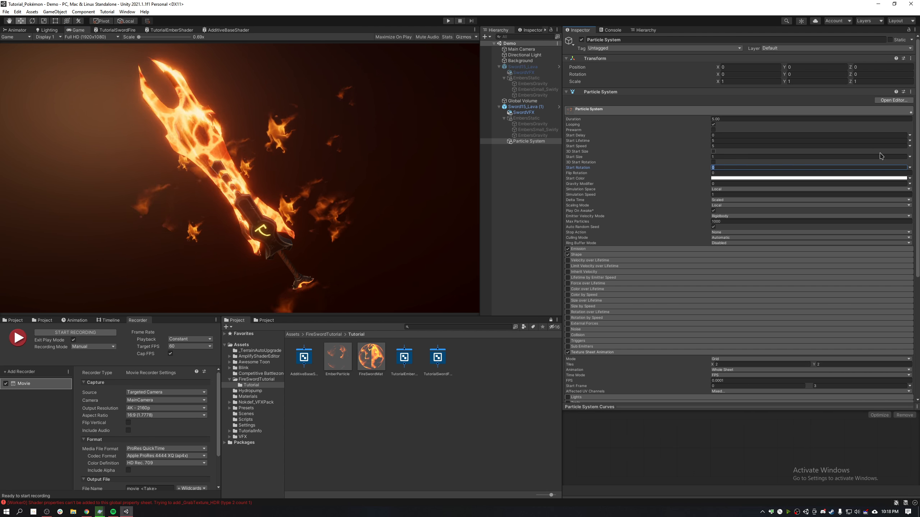
click(912, 168)
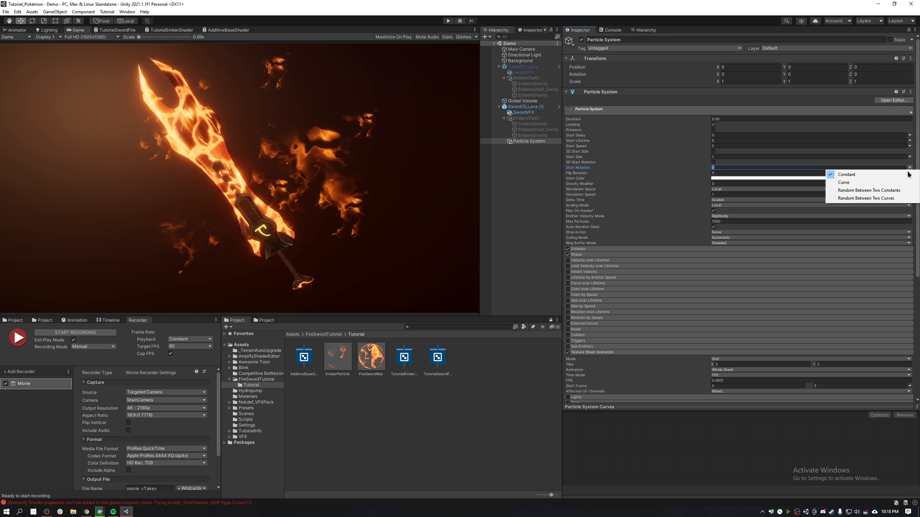
click(884, 189)
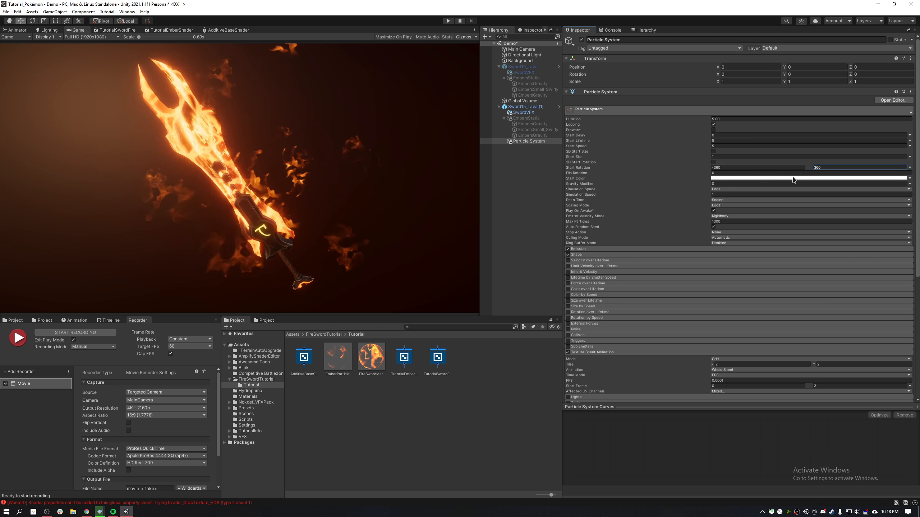
key(Return)
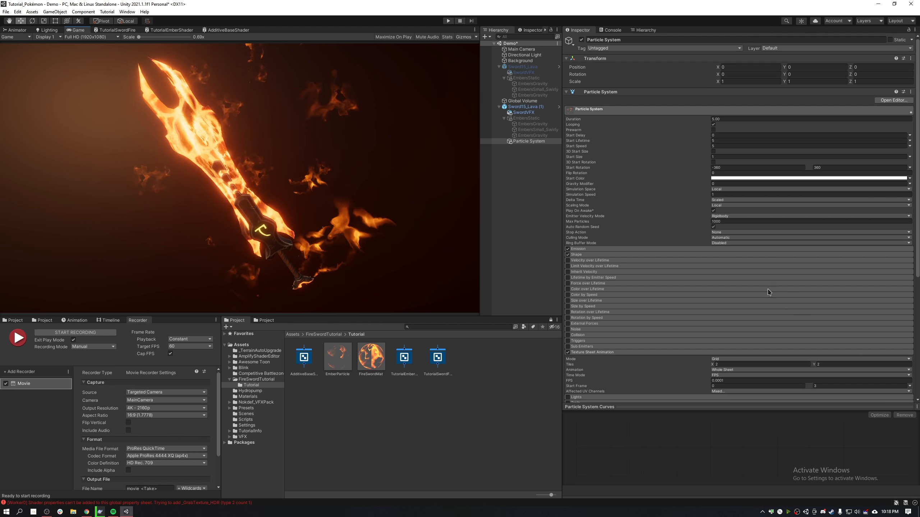
Change the emitter Shape to Mesh and choose the SW15.001 sword mesh as its source.
scroll(594, 203, down, 3)
click(595, 191)
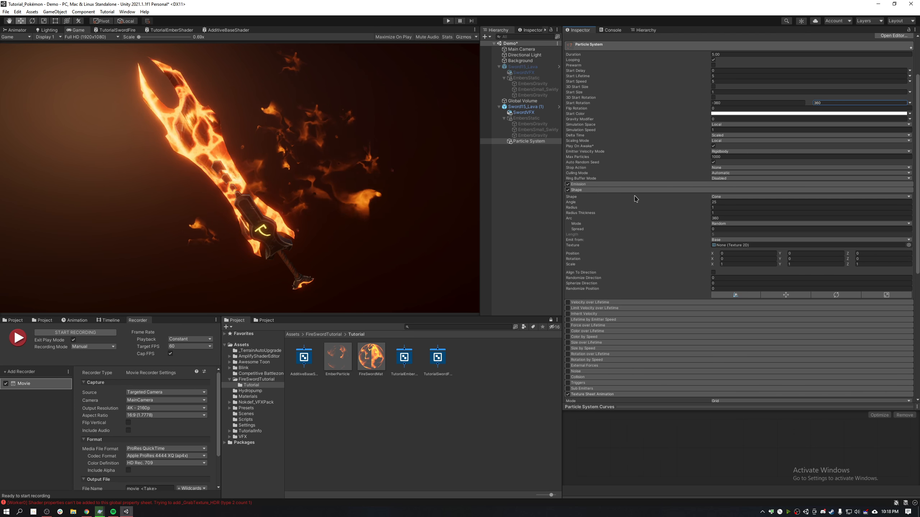
click(737, 200)
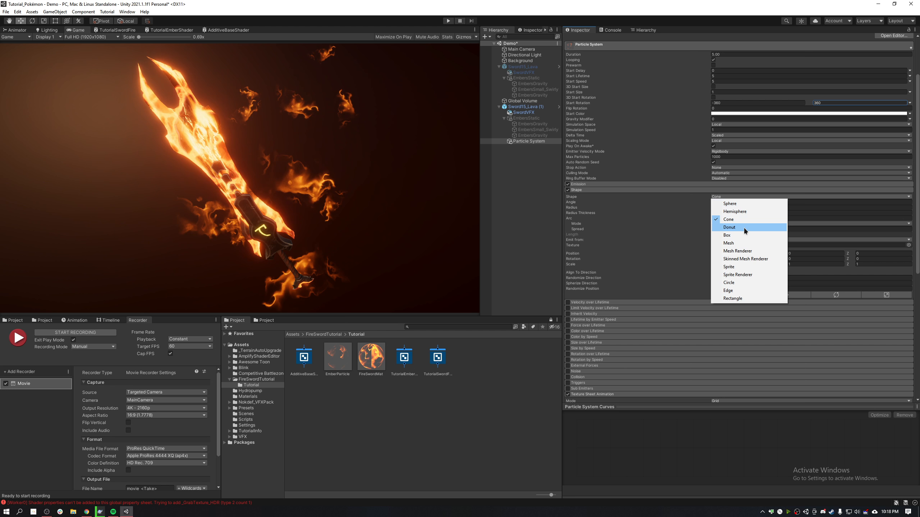
click(735, 243)
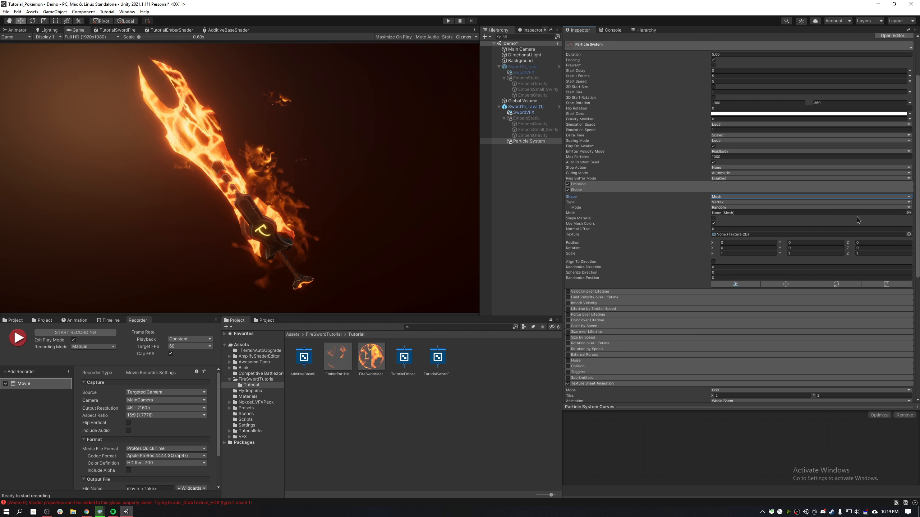
click(908, 213)
drag(837, 215, 519, 191)
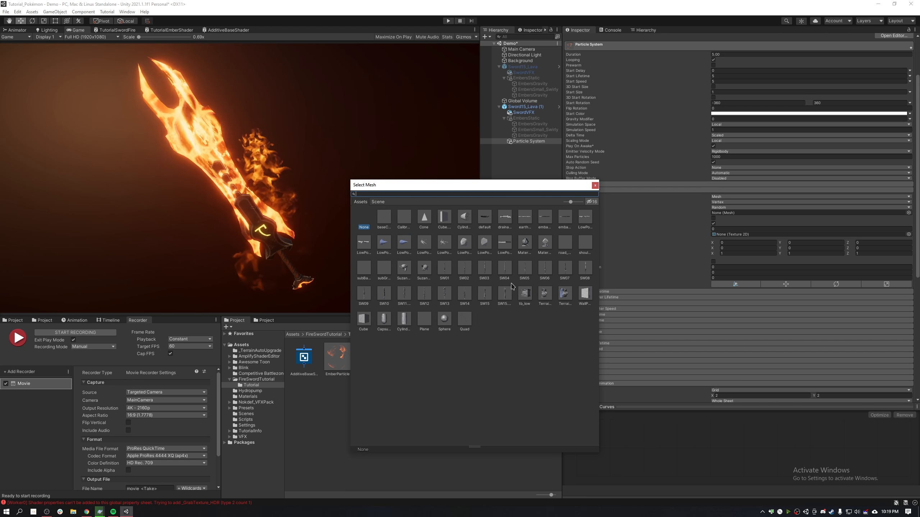
ctrl+scroll(505, 294, up, 4)
scroll(515, 323, down, 5)
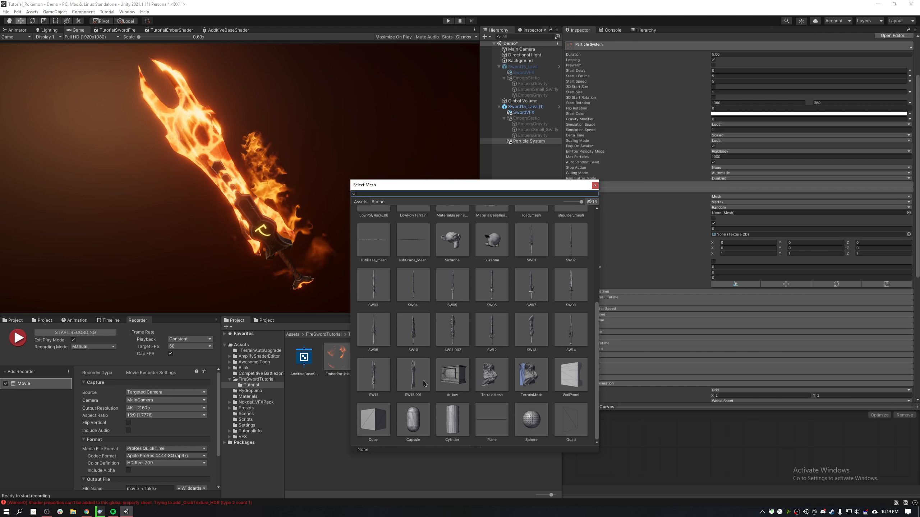
click(424, 384)
click(689, 265)
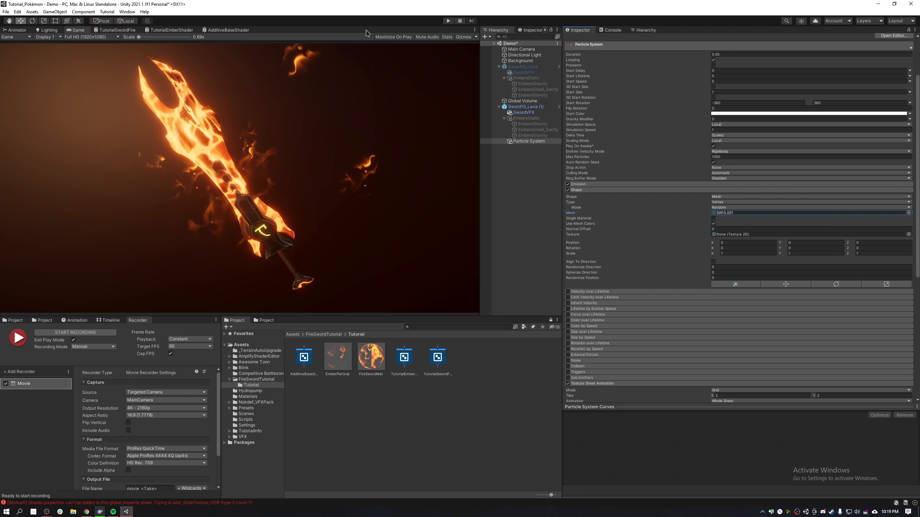
Add a Scene view beside the Game view and bring the sword with its particles into view.
click(475, 30)
mouse_move(506, 77)
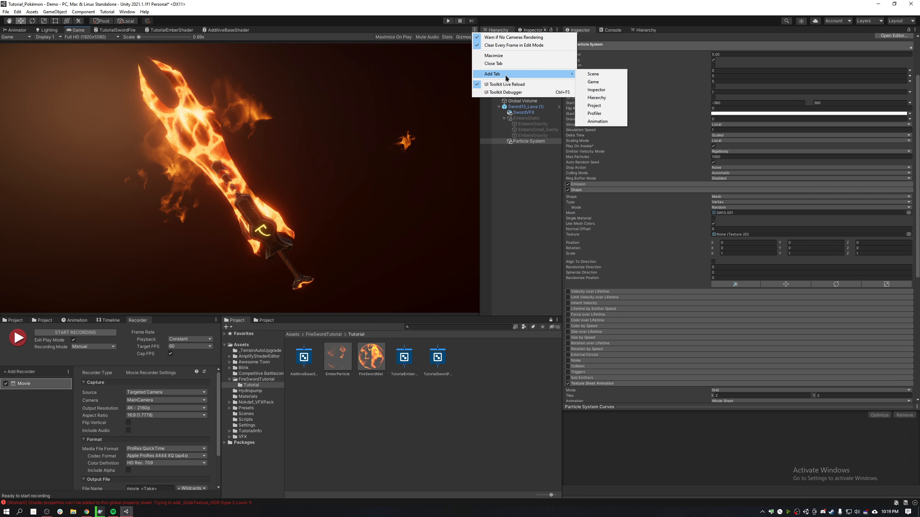
click(605, 77)
right_drag(334, 162, 285, 270)
key(w)
Set the Particle System's Start Speed to 0.
scroll(714, 120, up, 5)
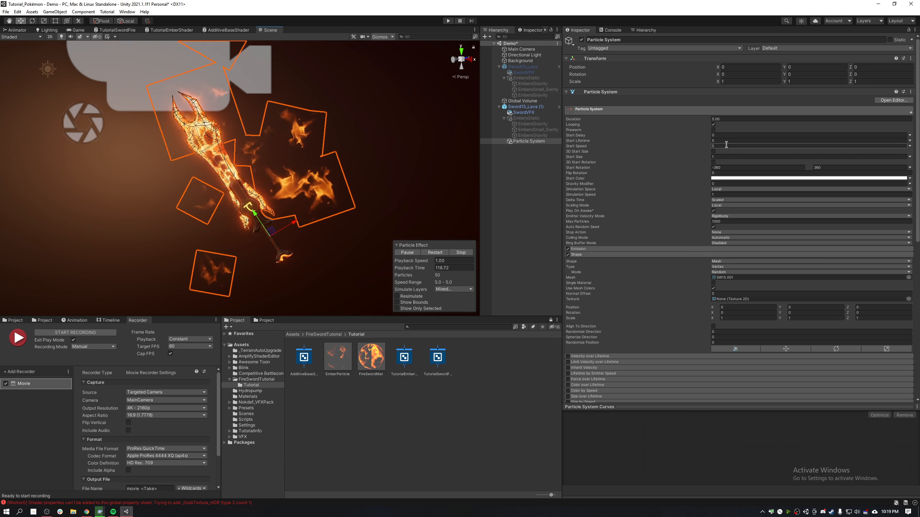
click(726, 146)
text(0)
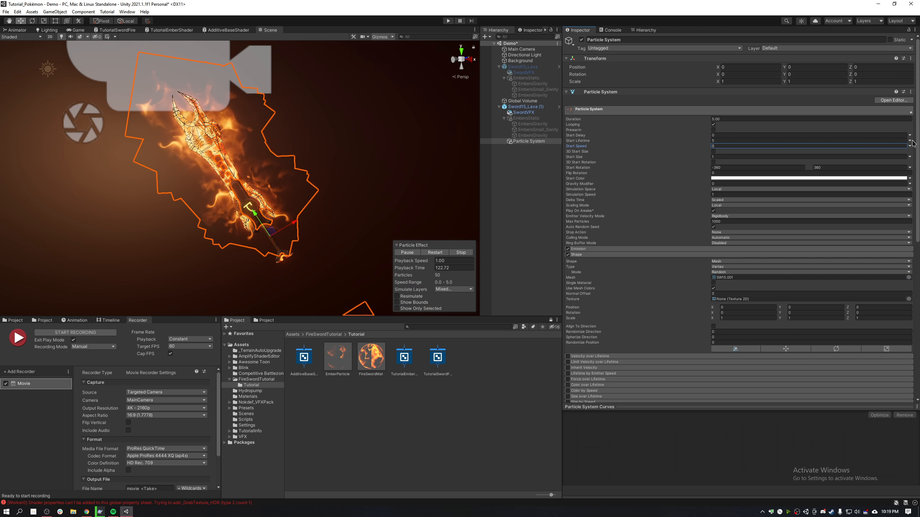
Set Start Lifetime to Random Between Two Constants, 1 and 2, and enable Prewarm on the Particle System.
click(910, 140)
click(847, 162)
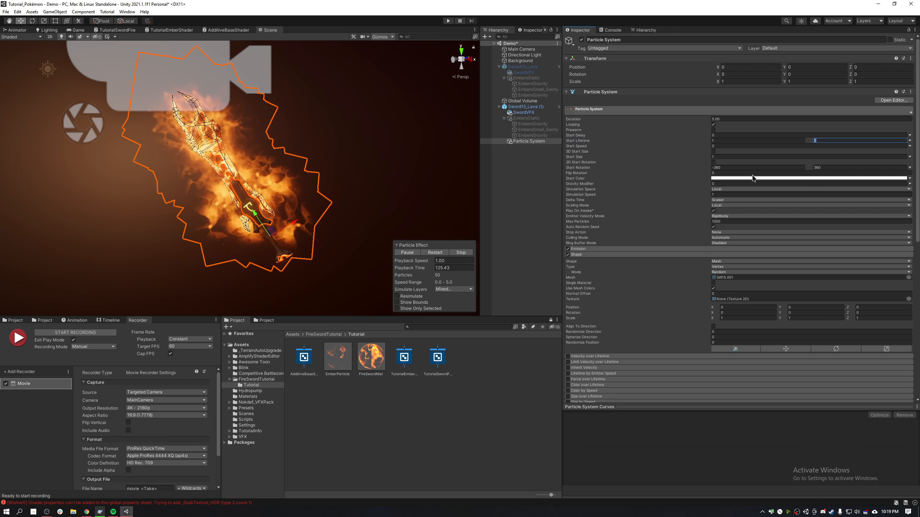
text(2)
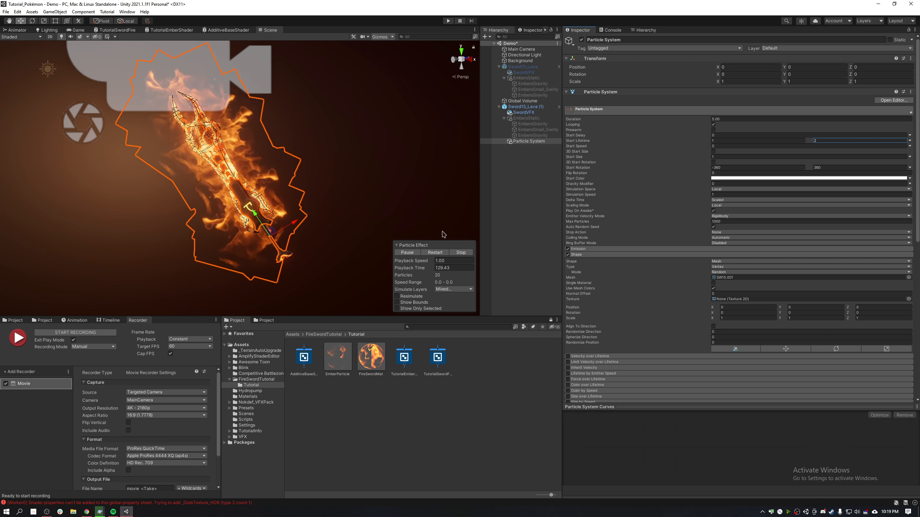
key(Return)
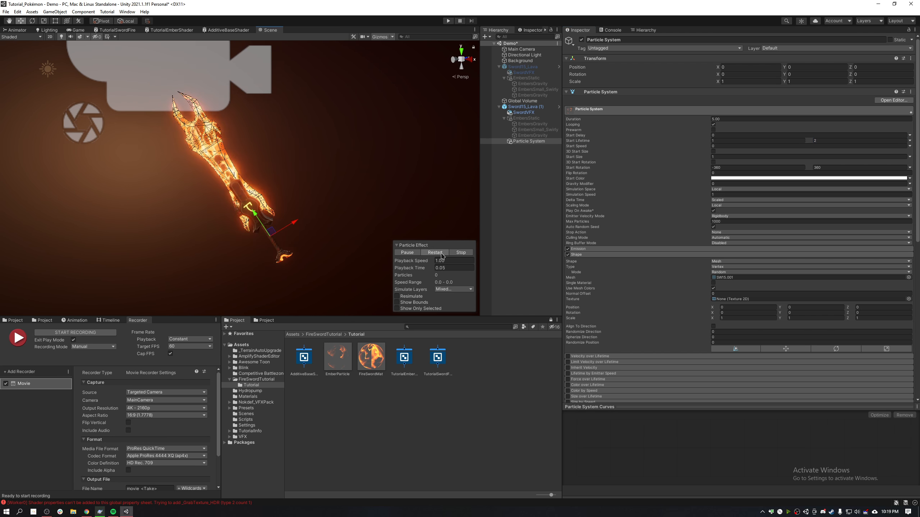
click(714, 130)
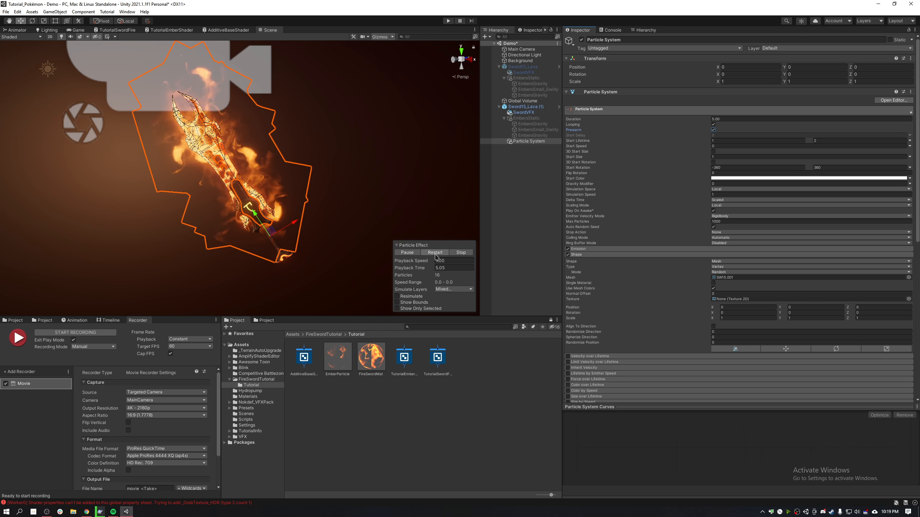
Restart the particle simulation, deselect the Particle System and check the flames around the sword in the Game view.
click(435, 253)
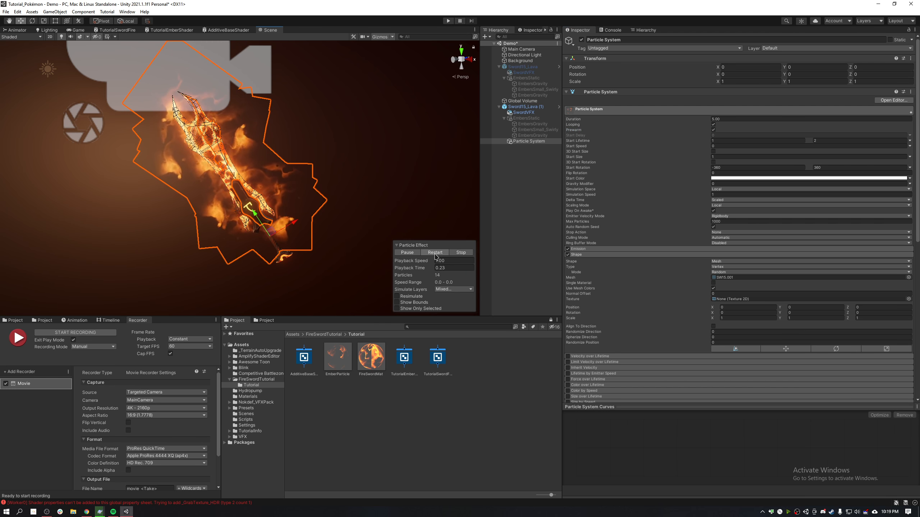
click(304, 150)
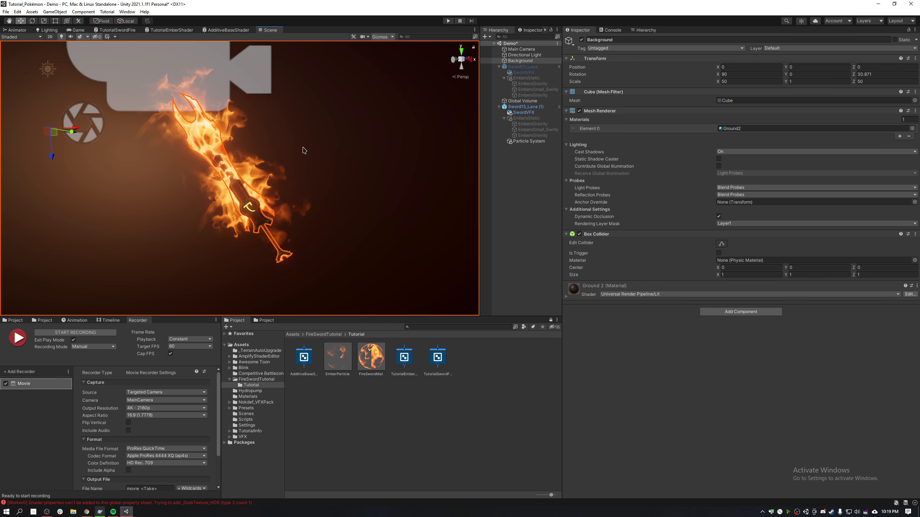
click(77, 30)
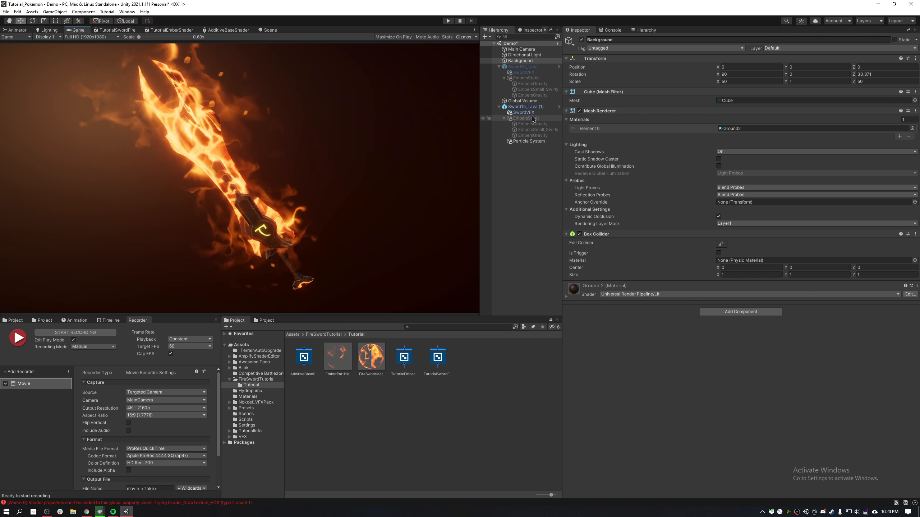
Rename the Particle System object in the Hierarchy to Embers.
click(529, 140)
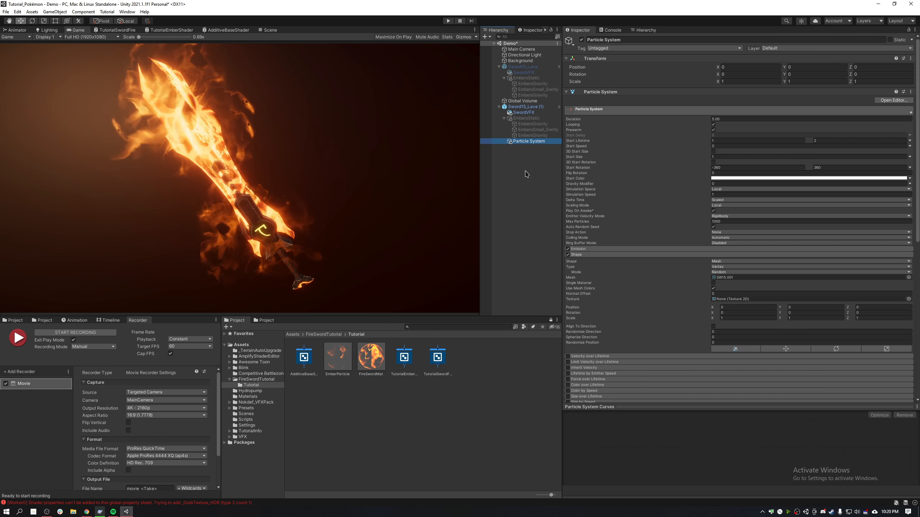
key(F2)
text(Embers)
key(Return)
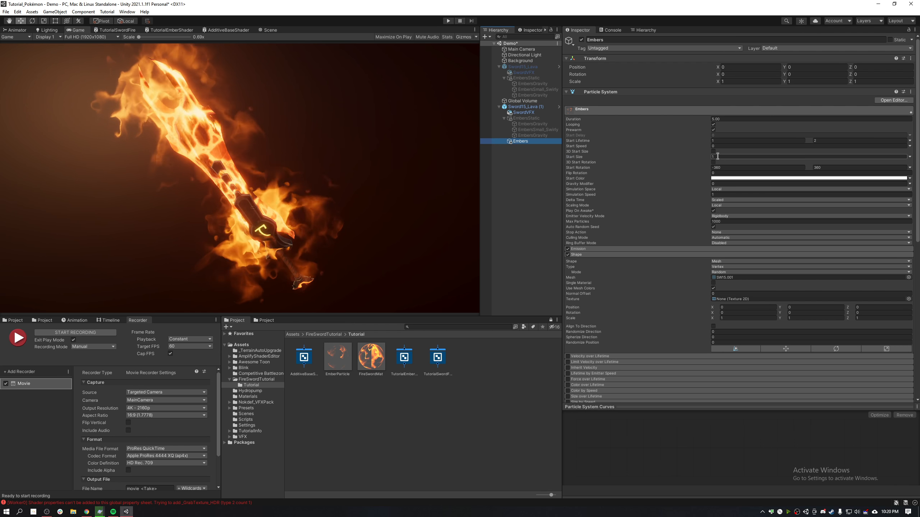
Set the Embers Start Size to Random Between Two Constants, 0.3 and 0.5.
click(909, 156)
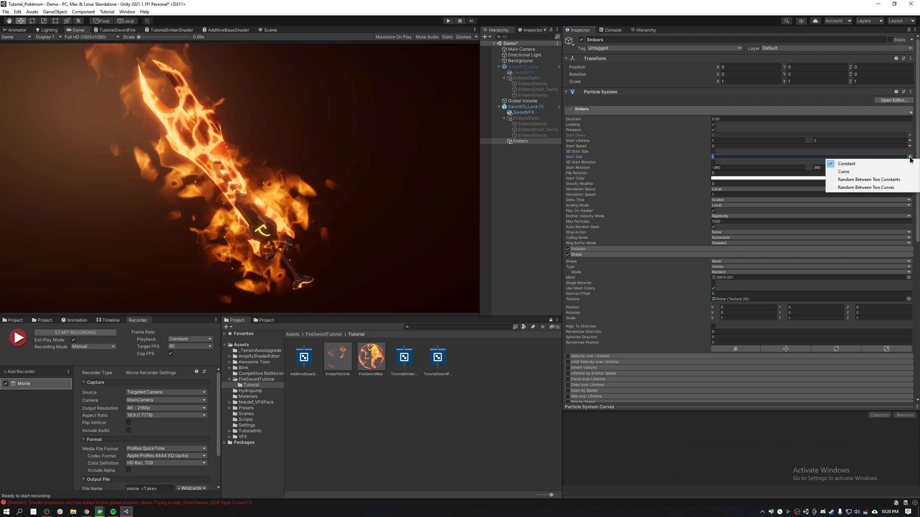
click(878, 182)
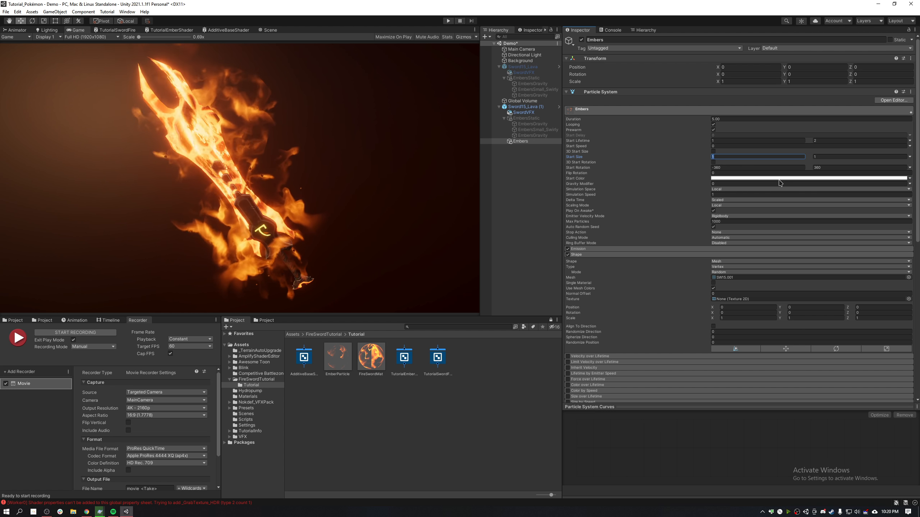
text(0.3)
key(Tab)
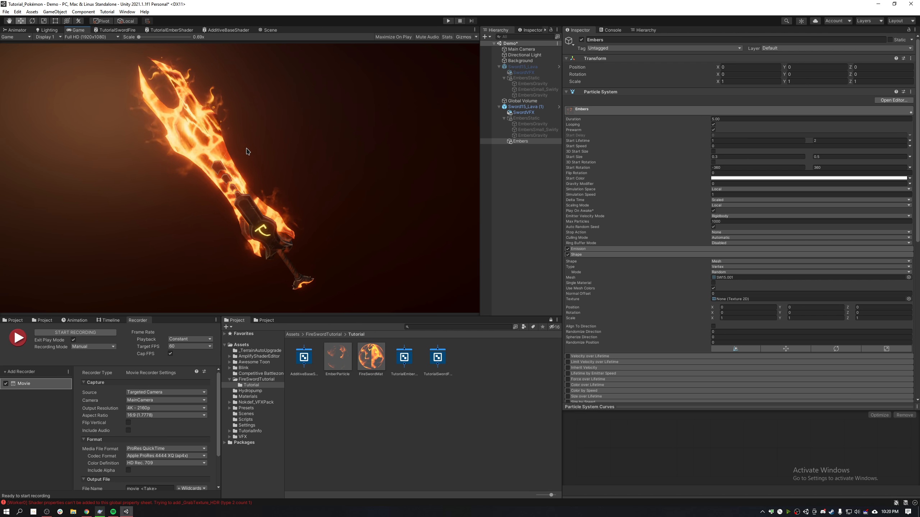
Change the EmberParticle material's HDR Color to a bright orange-red, with the hue close to red and the brightness near maximum.
scroll(630, 159, down, 10)
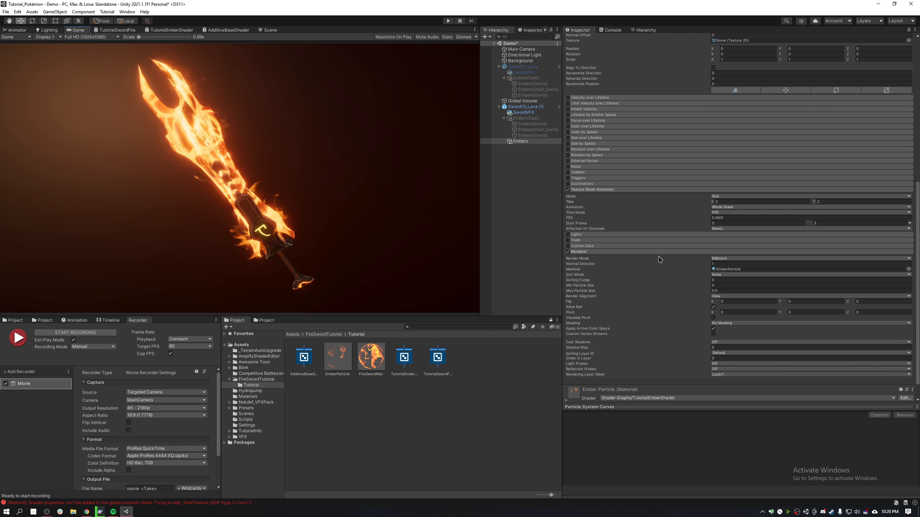
scroll(578, 392, down, 6)
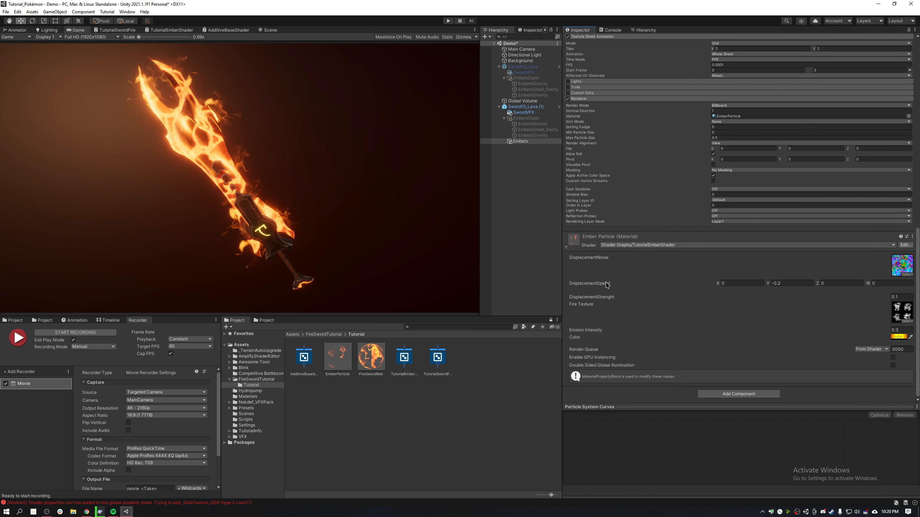
click(892, 337)
drag(847, 289, 260, 142)
click(301, 314)
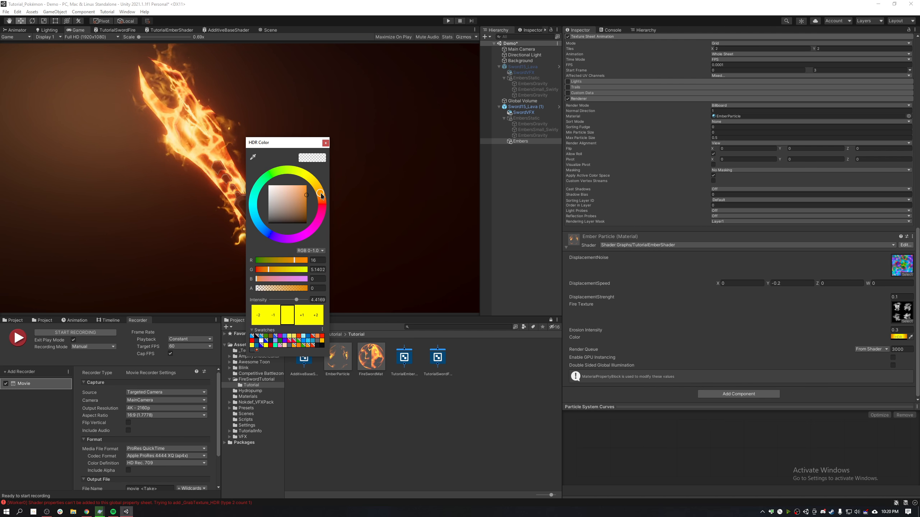
drag(321, 198, 321, 200)
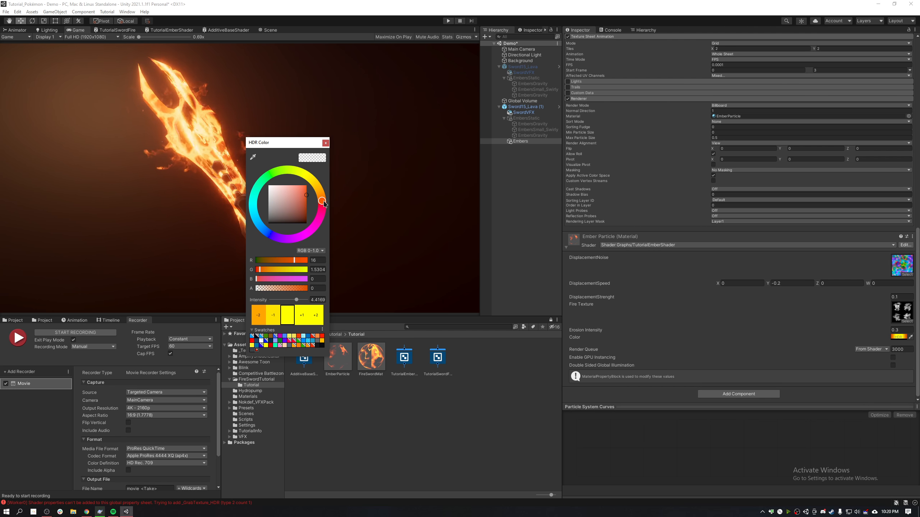
click(301, 193)
click(304, 188)
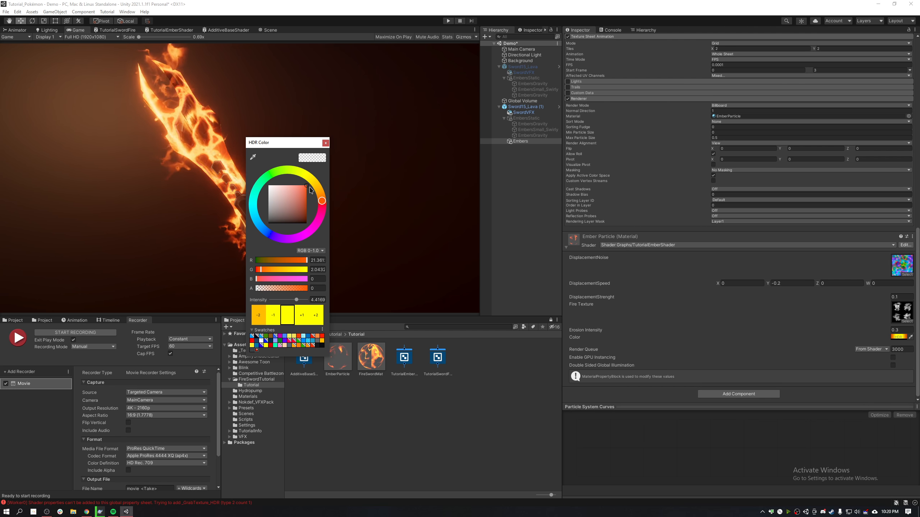
click(325, 143)
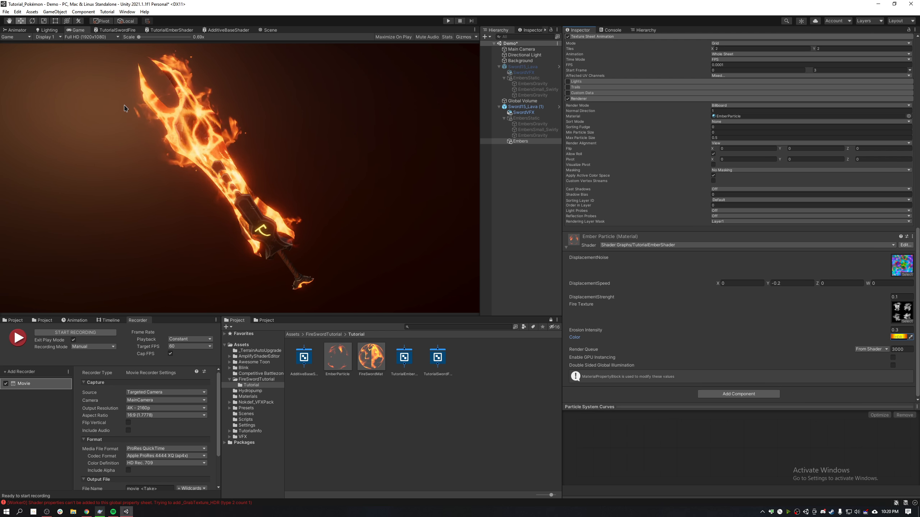
scroll(658, 174, up, 6)
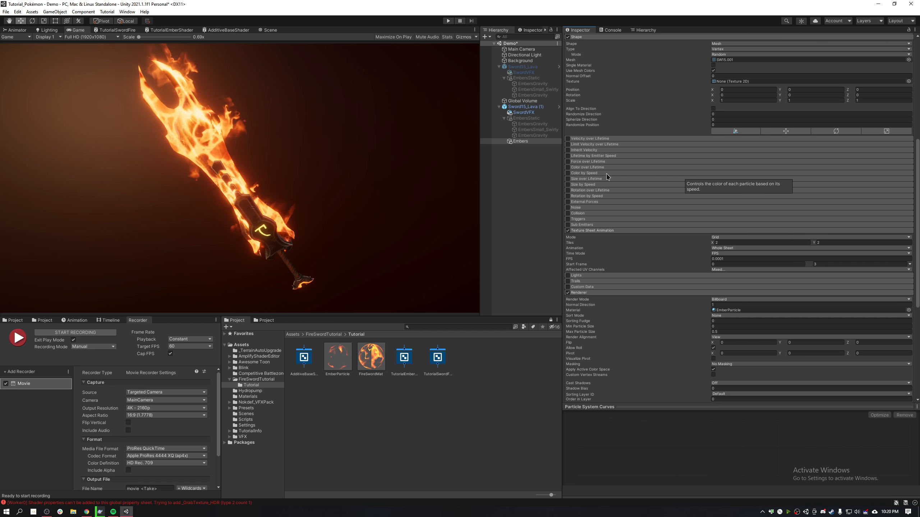
scroll(607, 176, up, 5)
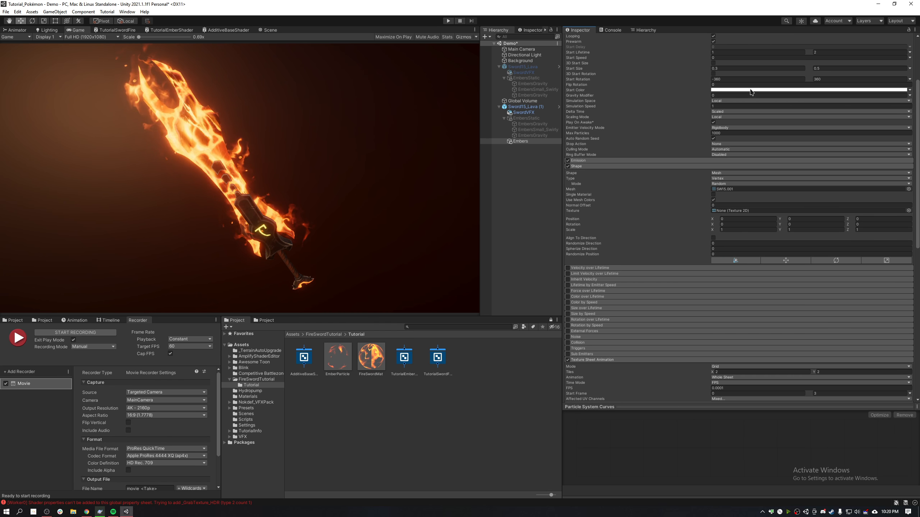
click(772, 89)
drag(773, 85, 323, 141)
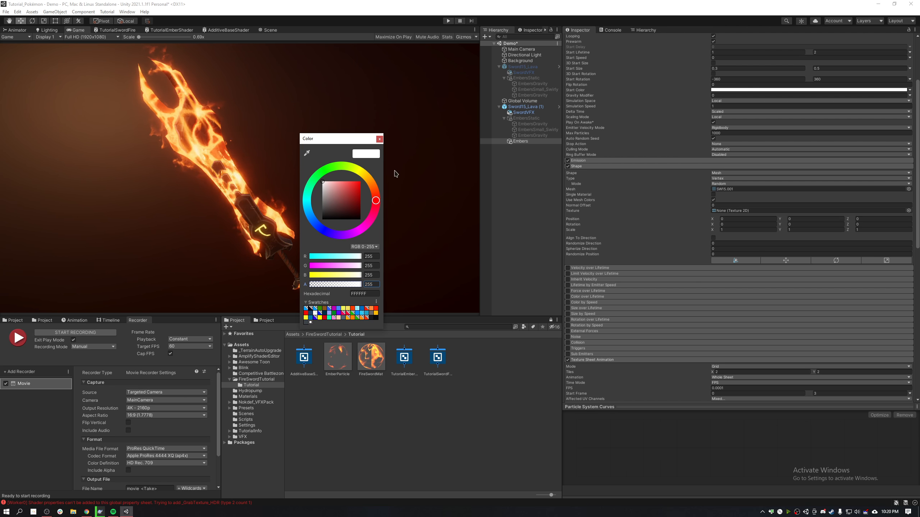
click(380, 140)
Enable Color over Lifetime with a gradient of alpha 0 at both ends and opaque in between, and preview it in the maximized Game view.
scroll(638, 229, down, 3)
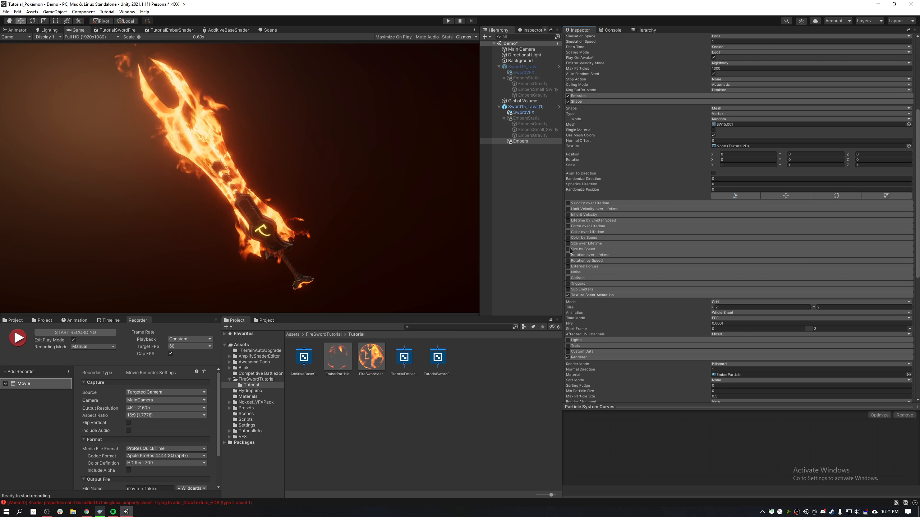
click(582, 233)
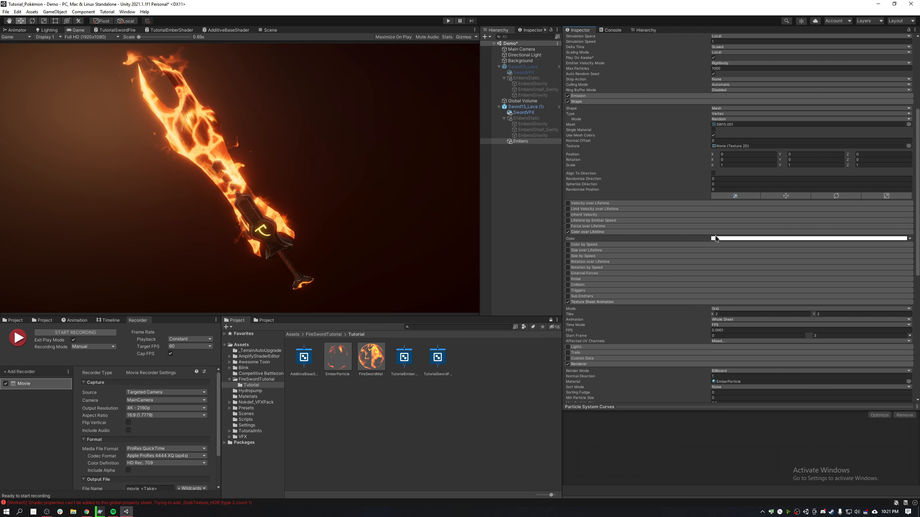
click(719, 239)
drag(514, 125, 384, 130)
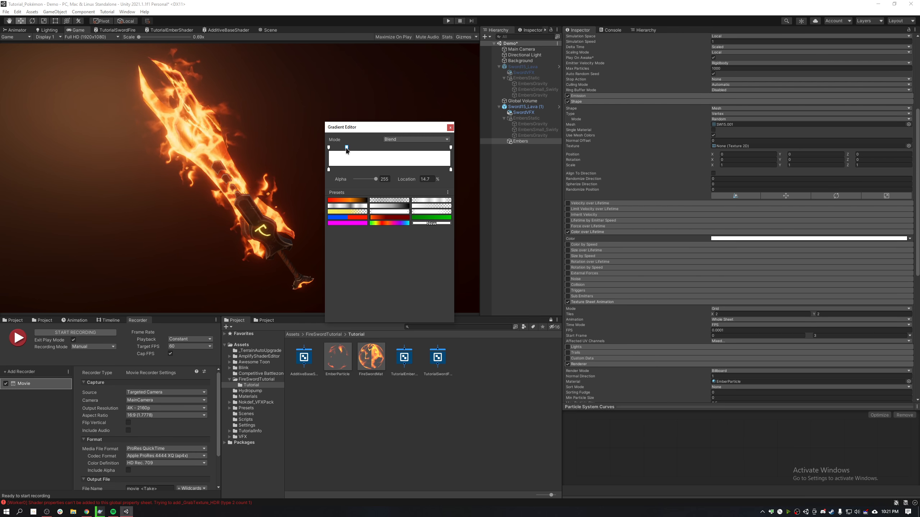
drag(347, 148, 343, 150)
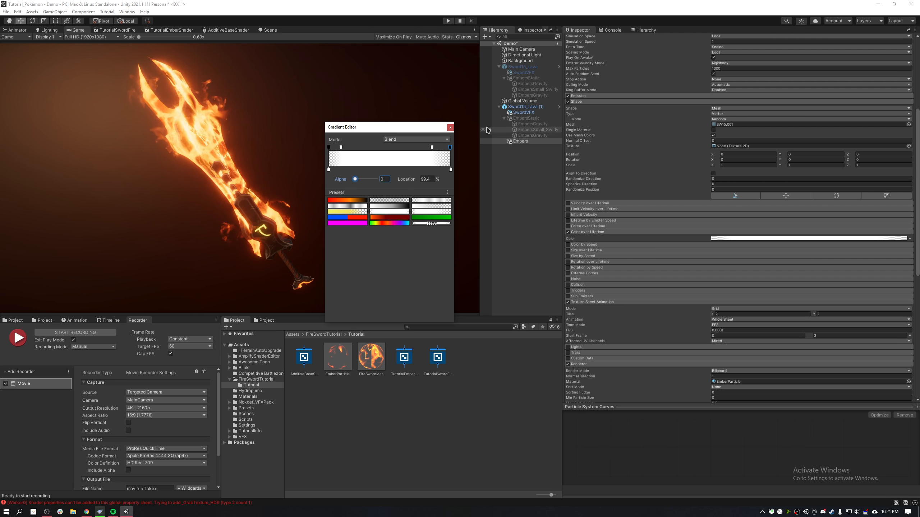
click(450, 127)
key(shift+space)
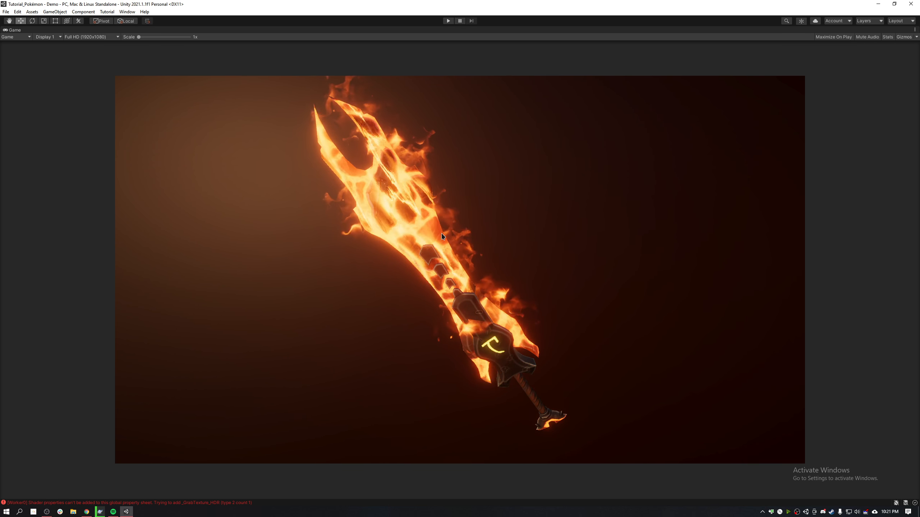
key(shift+space)
Set the Embers Start Size range to 0.2 and 0.4 and the Emission module's Rate over Time to 15.
click(852, 157)
click(773, 152)
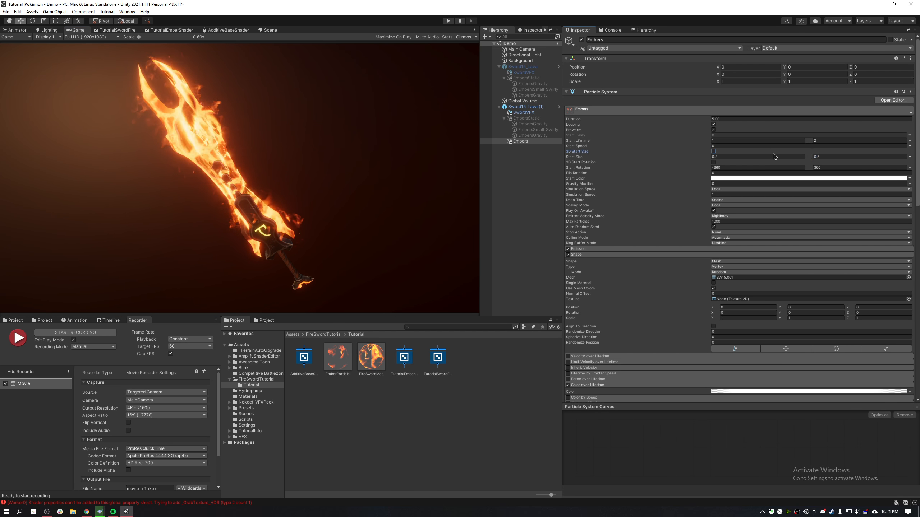
click(765, 152)
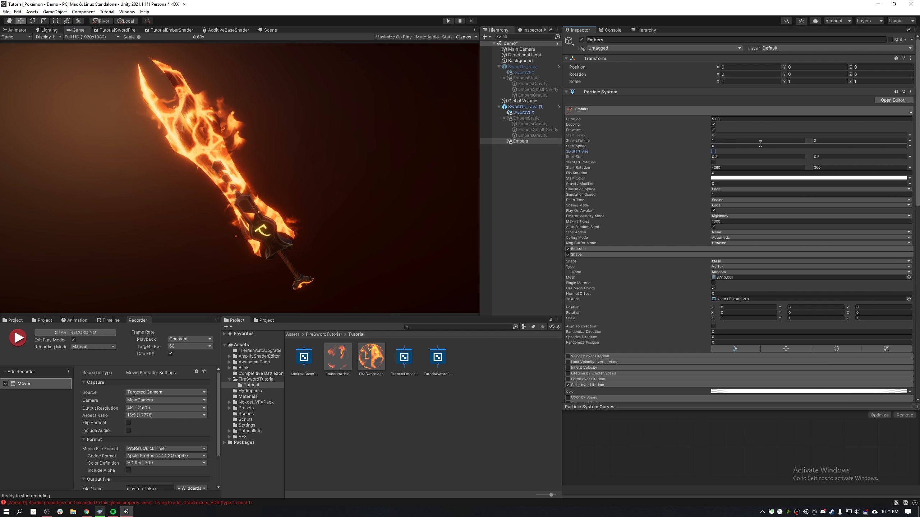
click(724, 157)
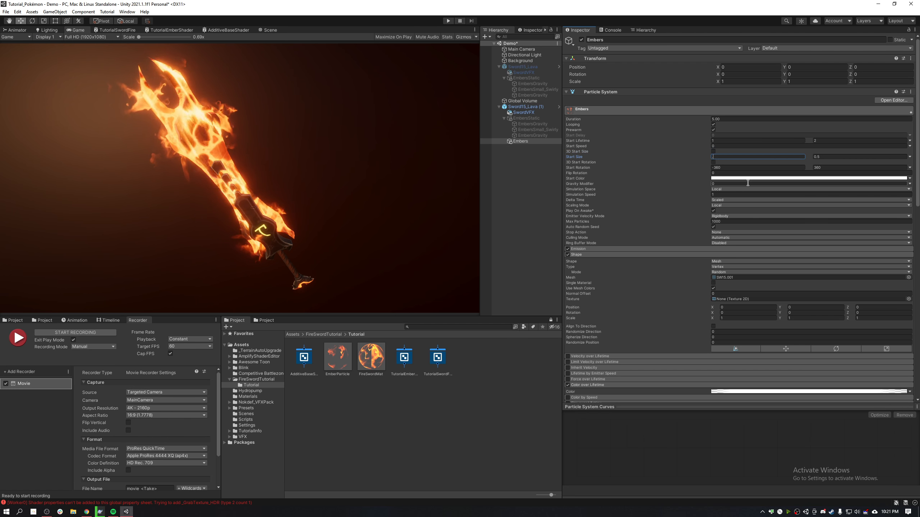
text(0.2)
key(Tab)
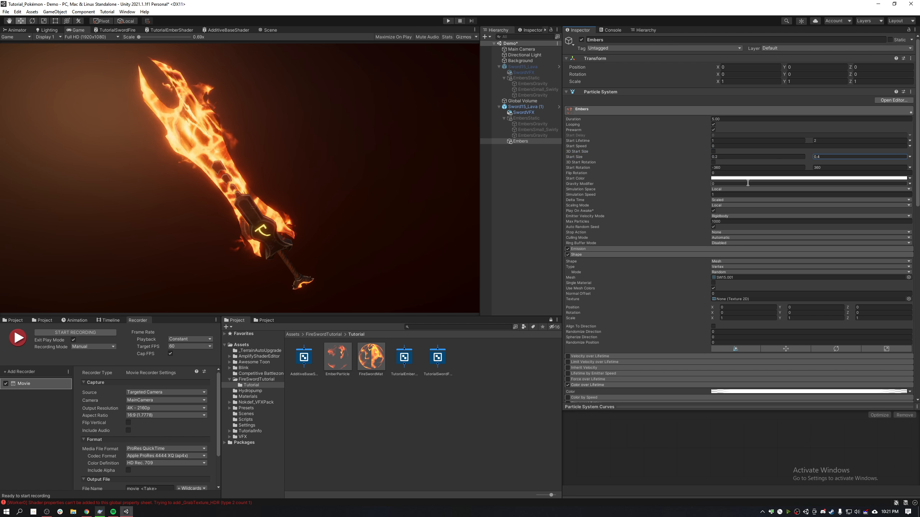
click(607, 249)
click(725, 255)
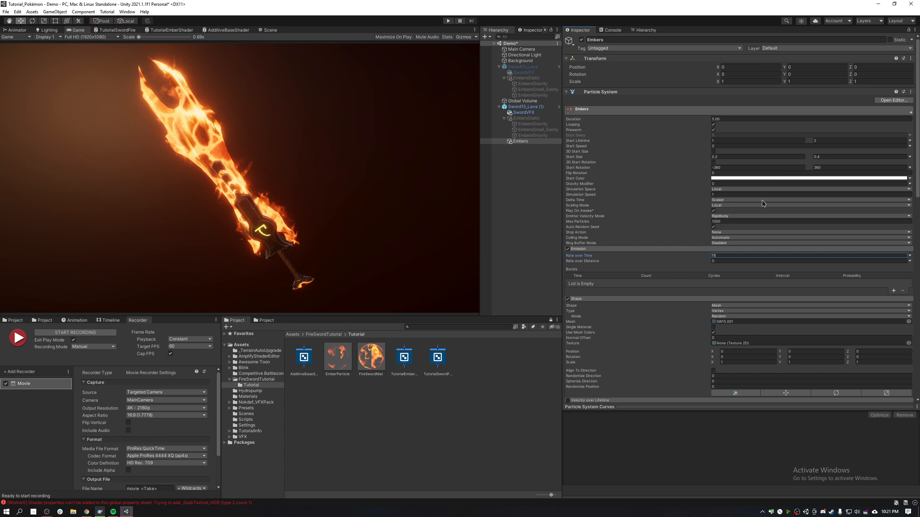
Try a smaller Start Size range for the Embers, starting from 0.1 and 0.3.
click(730, 155)
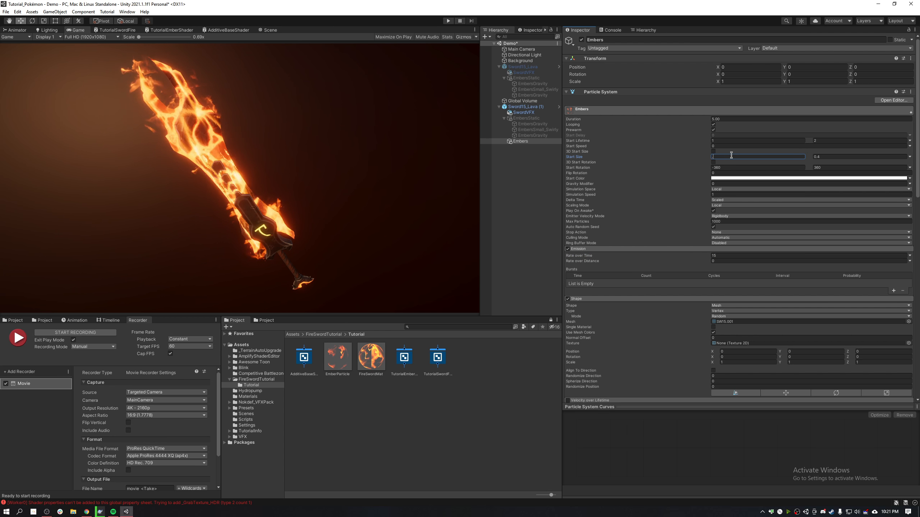
text(0.1)
key(Tab)
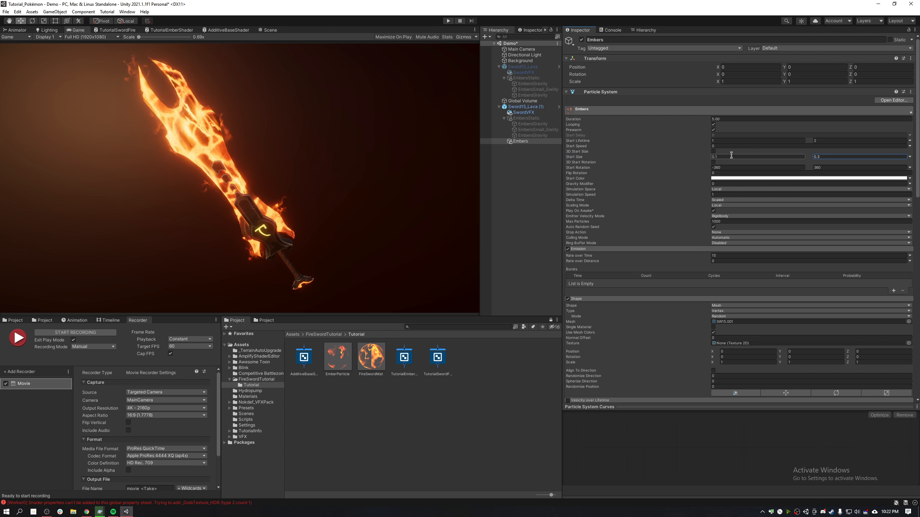
key(Tab)
key(Tab)
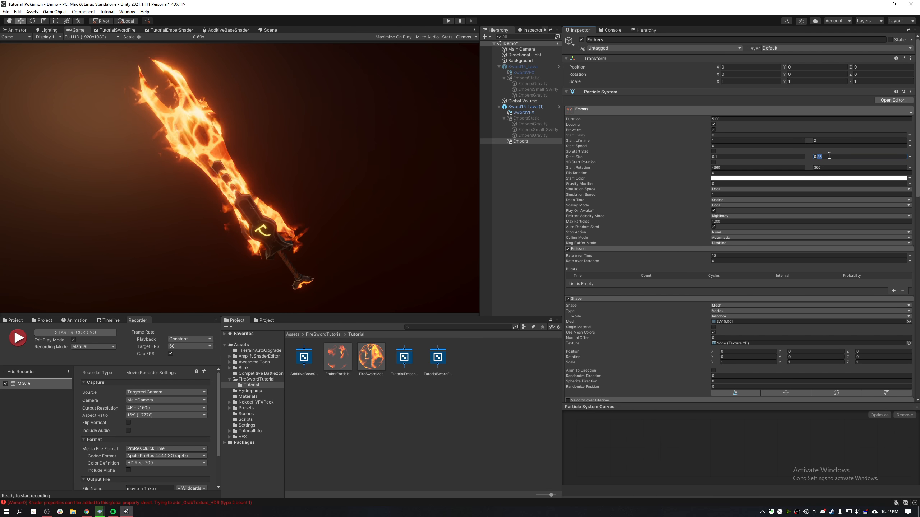
Restore the Embers Start Size range to a minimum of 0.2 and a maximum of 0.4.
text(0.4)
click(734, 158)
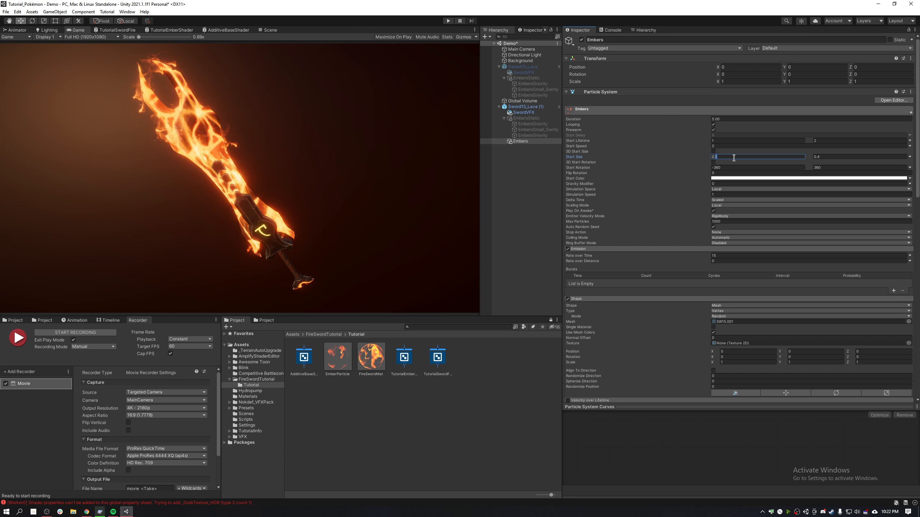
text(0.3)
key(BackSpace)
text(2)
key(Tab)
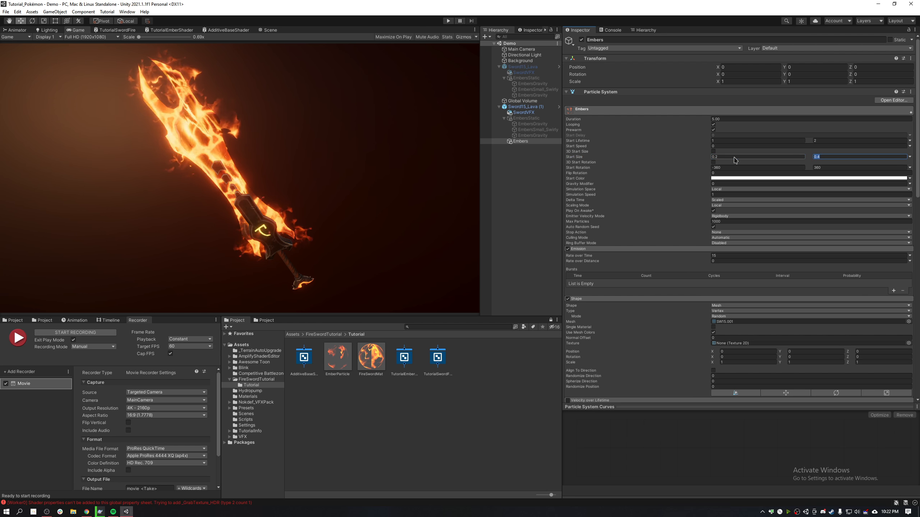
click(152, 166)
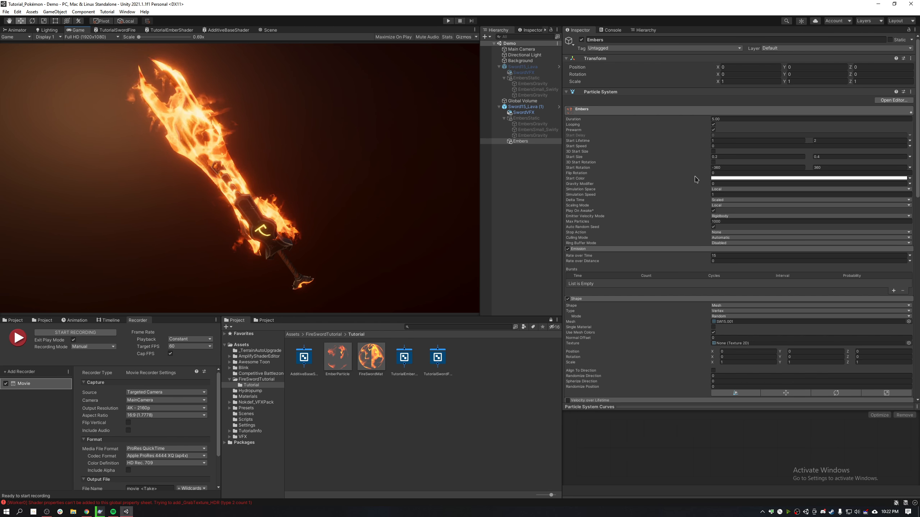
Enable Rotation over Lifetime on Embers with an Angular Velocity of -30 and preview it in the maximized Game view.
click(605, 250)
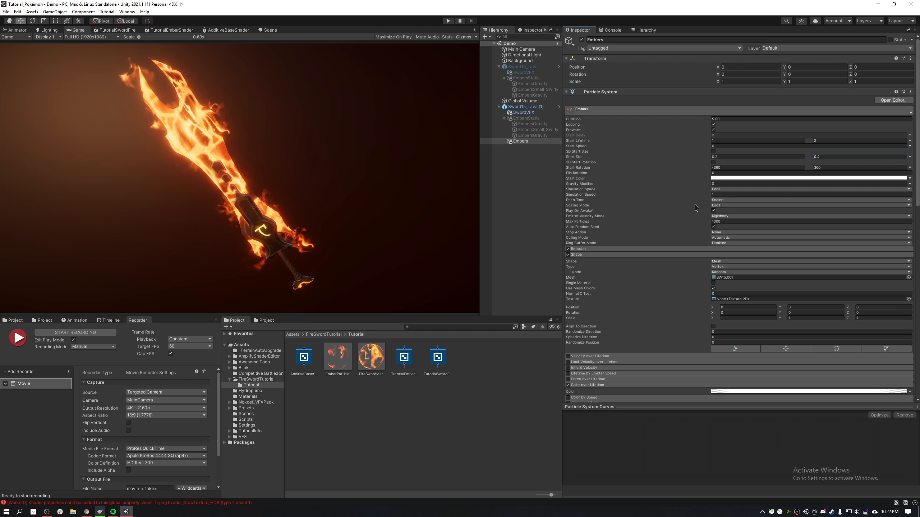
scroll(700, 195, down, 6)
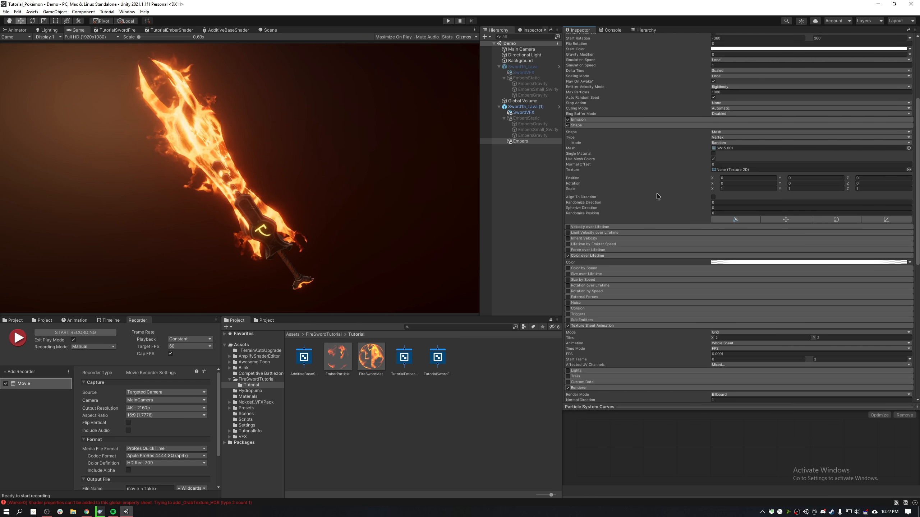
scroll(611, 159, down, 3)
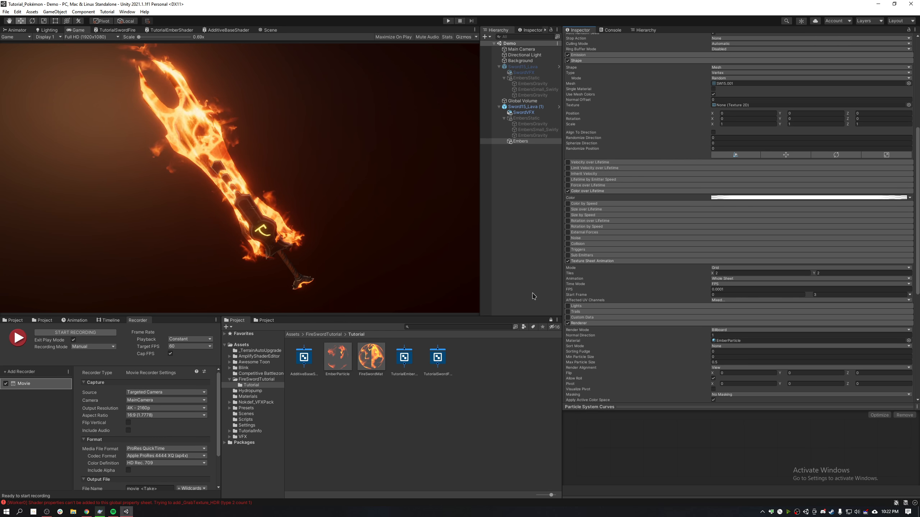
click(567, 221)
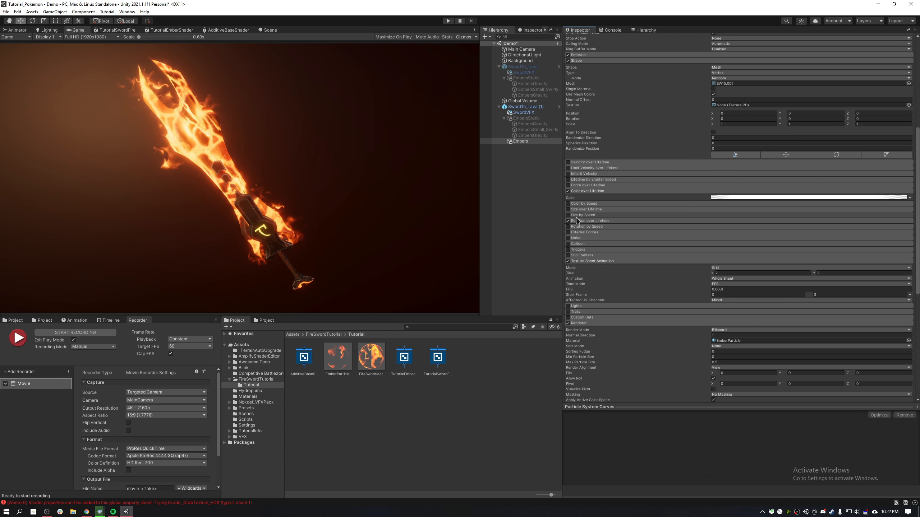
click(582, 215)
click(586, 238)
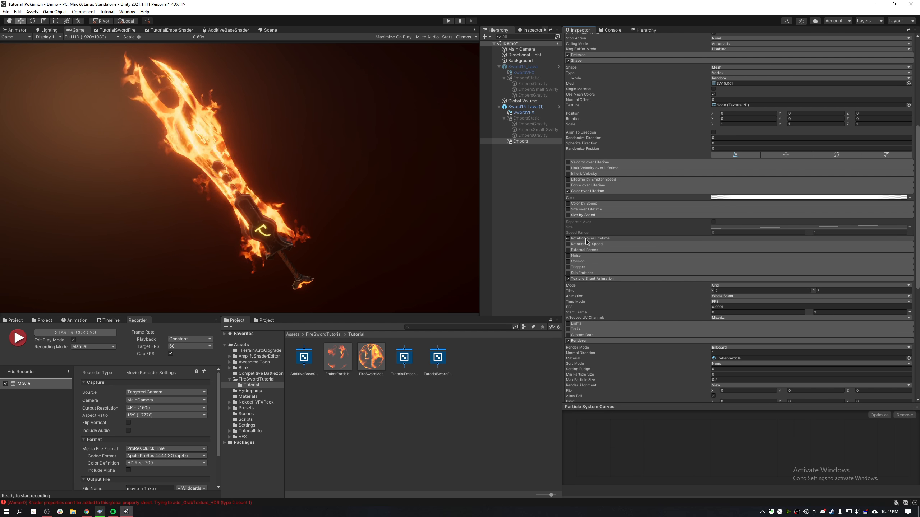
click(735, 250)
text(-3)
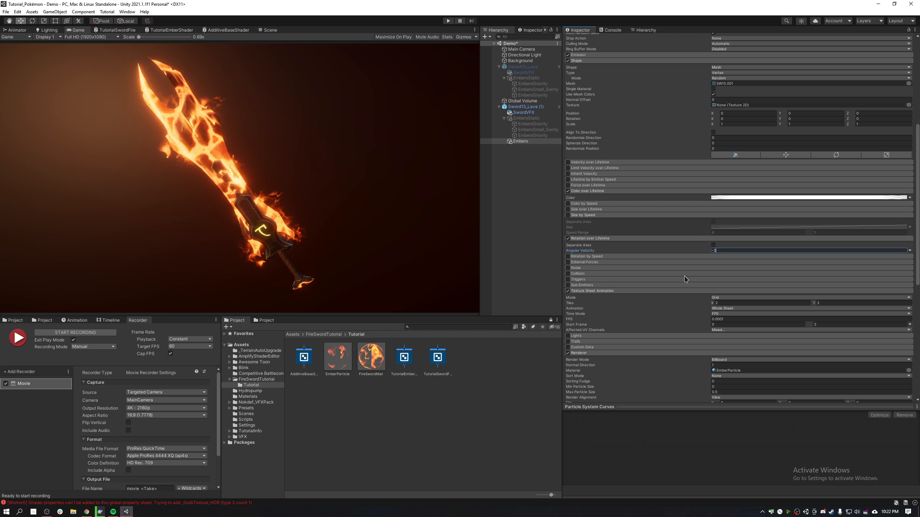
text(0)
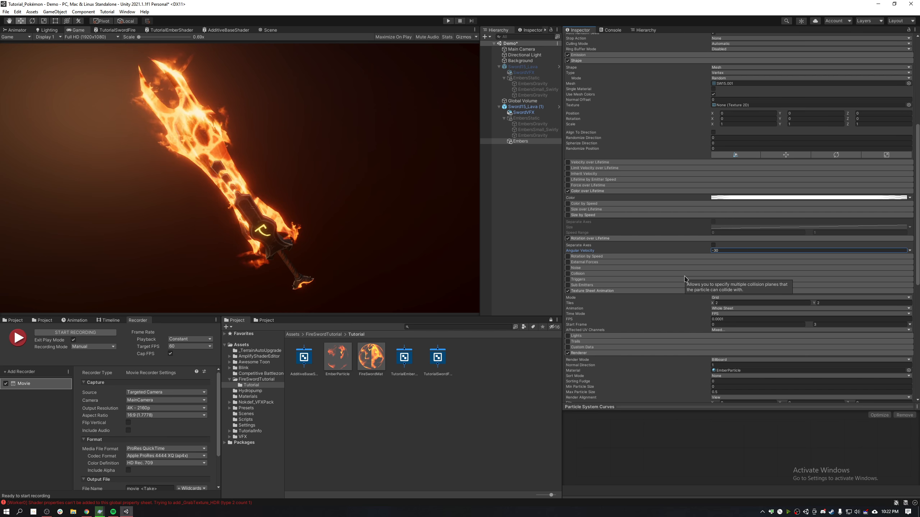
key(shift+space)
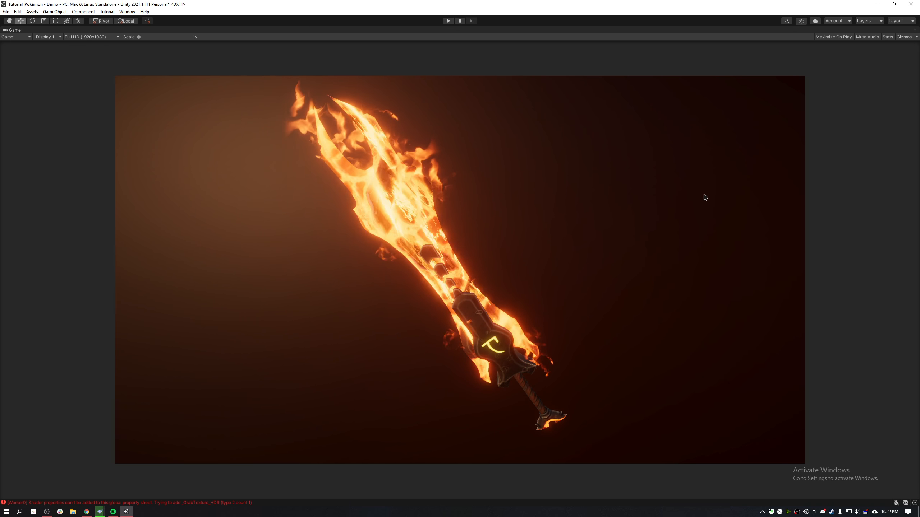
key(shift+space)
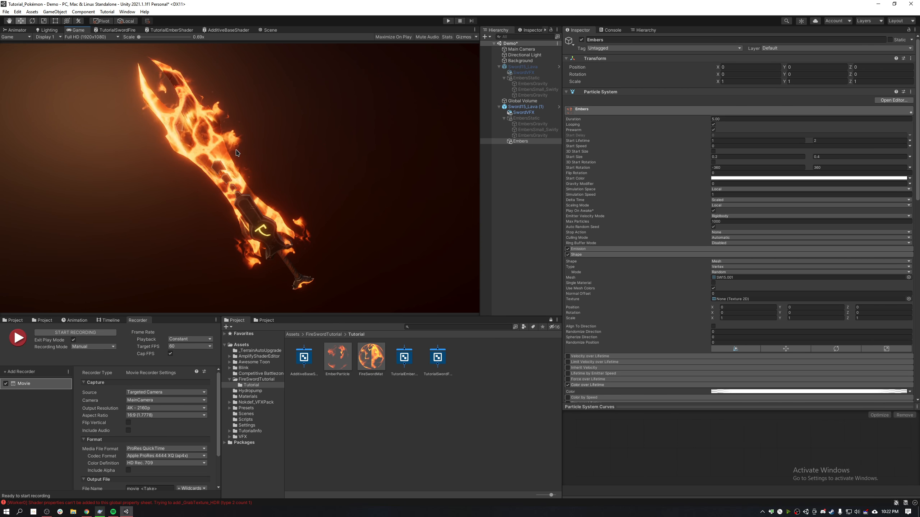
Make the Embers Start Color random between two colors, with orange FF8D00 at alpha 159 as the first, and preview it in the maximized Game view.
click(911, 179)
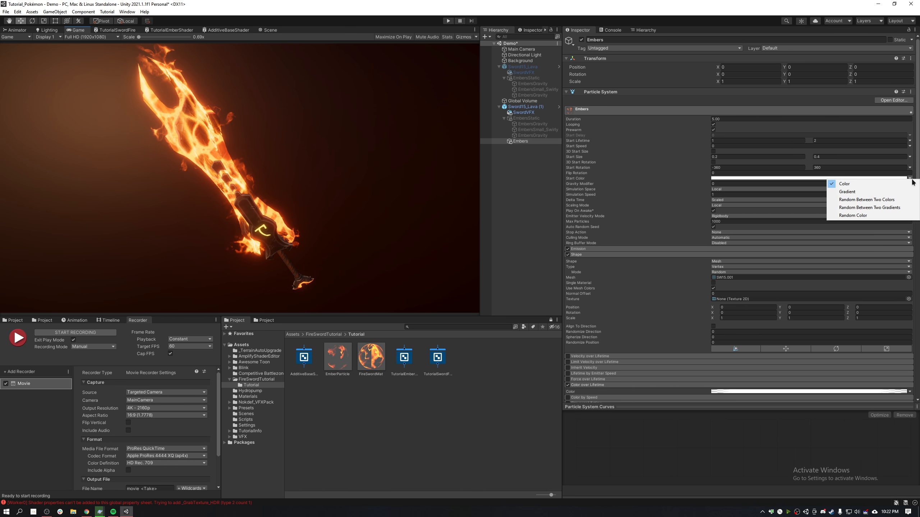
click(891, 200)
click(751, 179)
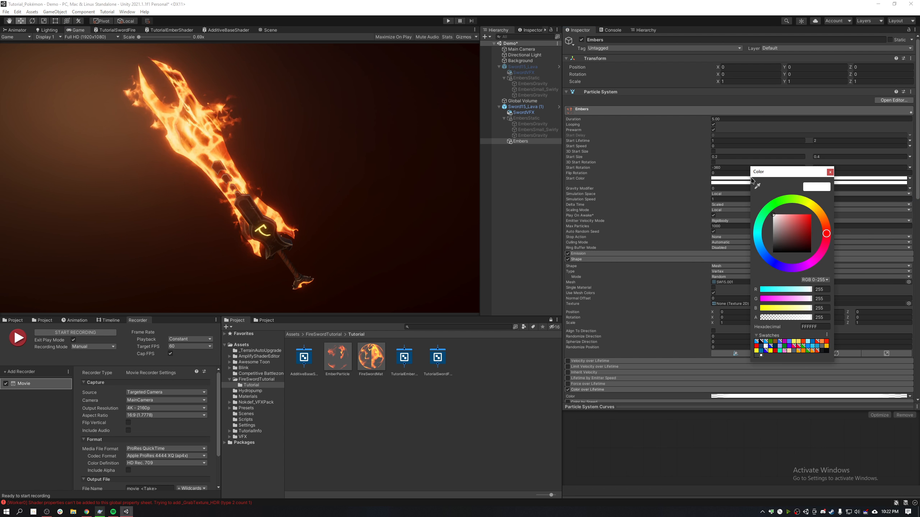
drag(432, 208, 466, 196)
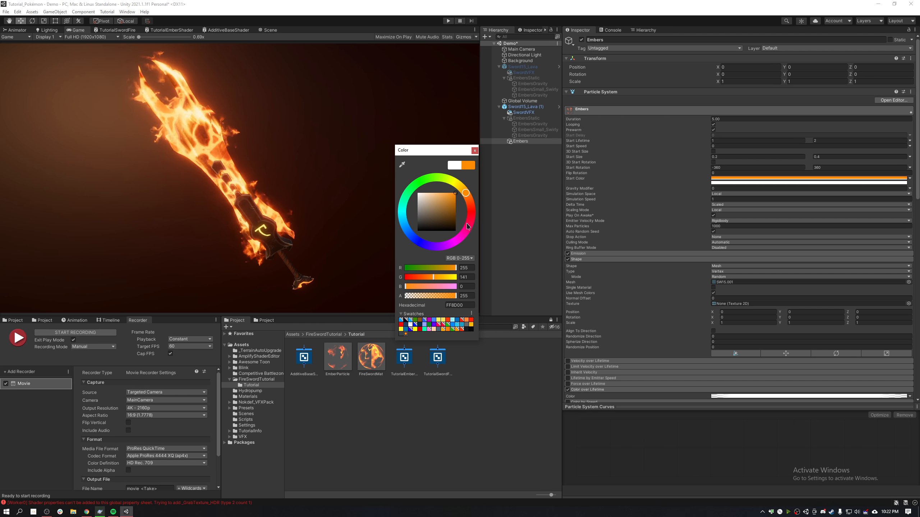
click(442, 296)
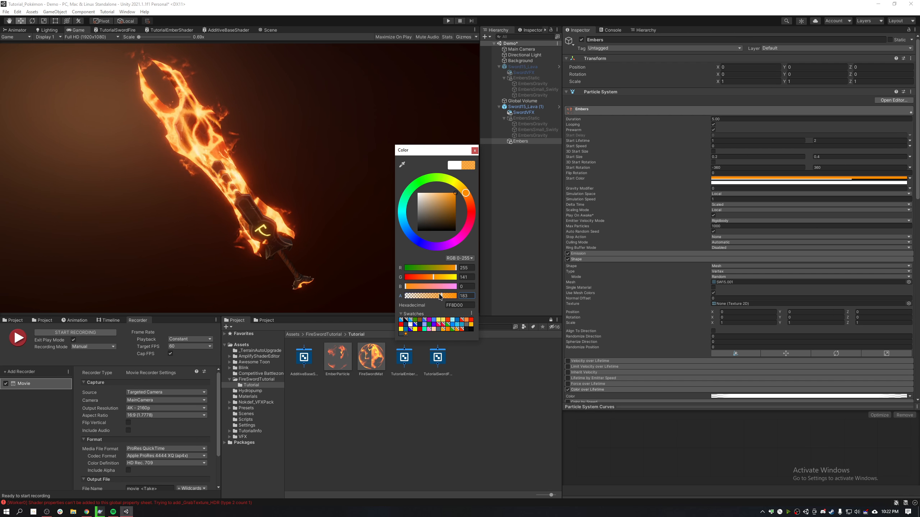
drag(440, 296, 438, 295)
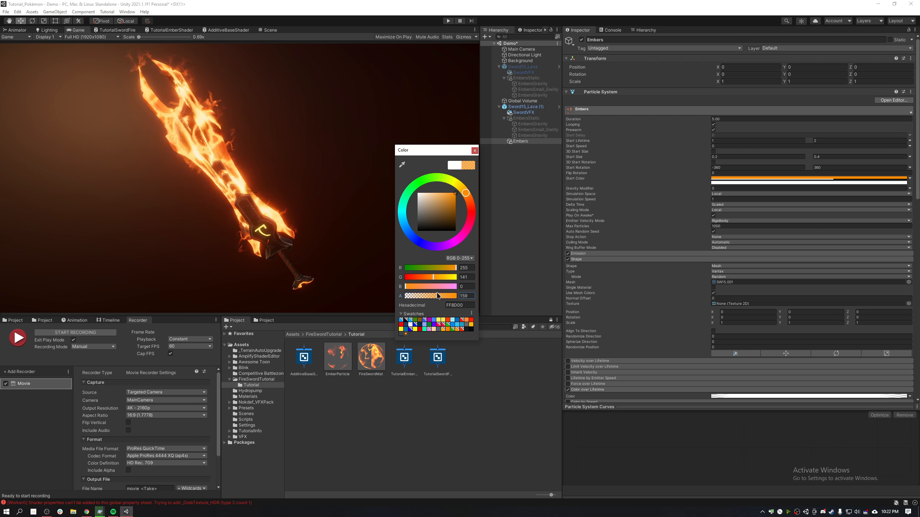
click(474, 151)
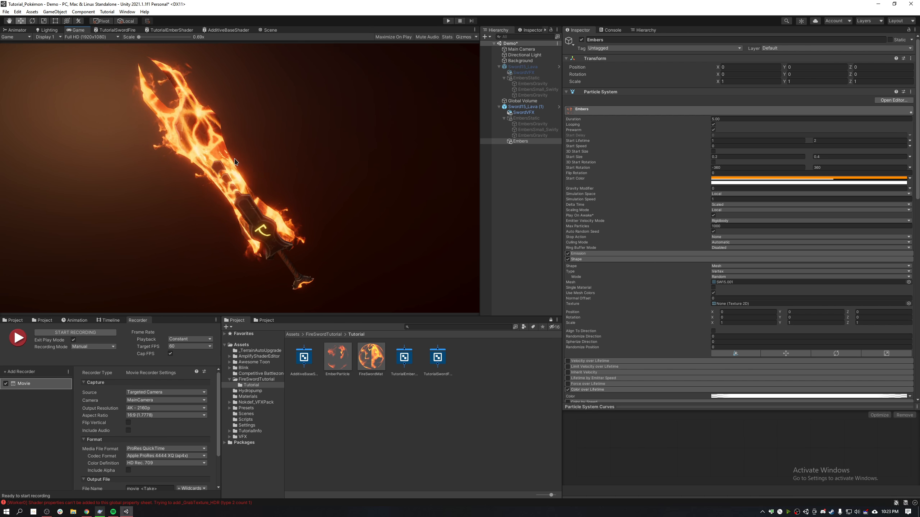
key(shift+space)
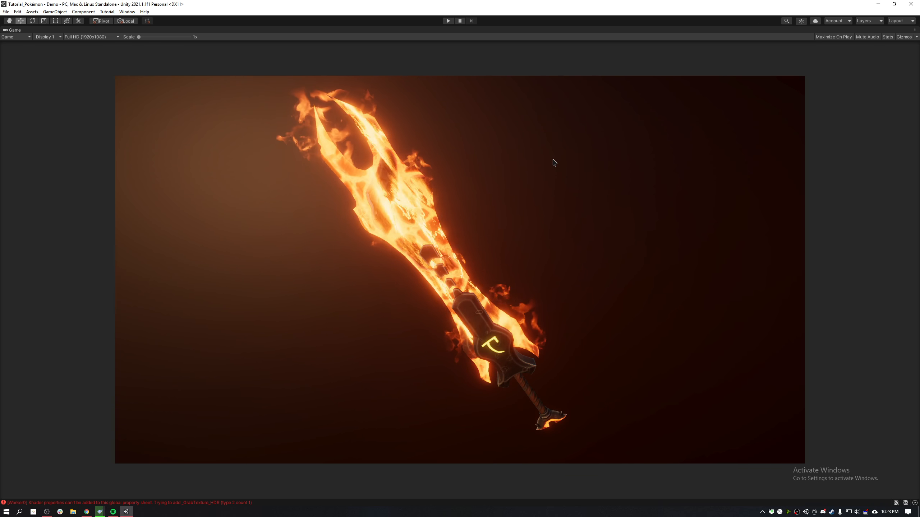
key(shift+space)
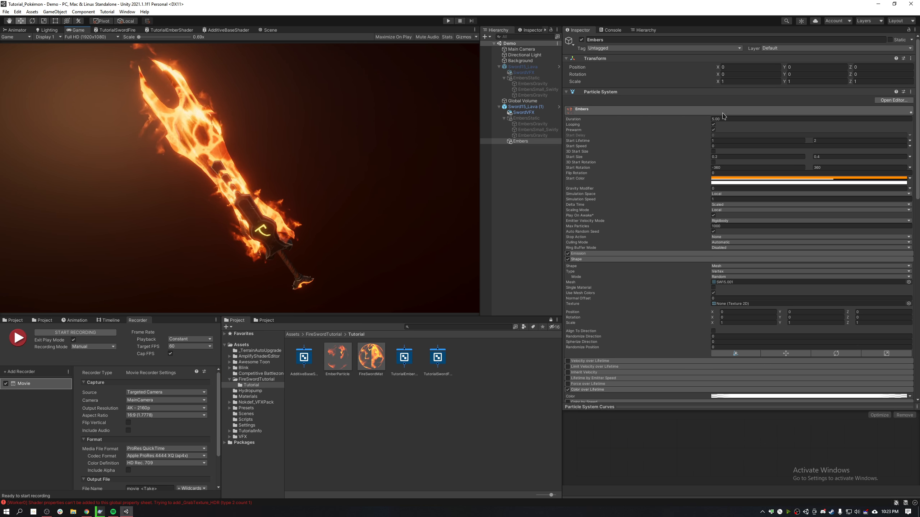
Duplicate the Embers object, nest the copy under Embers, and rename it EmbersGravity.
click(531, 141)
key(ctrl+d)
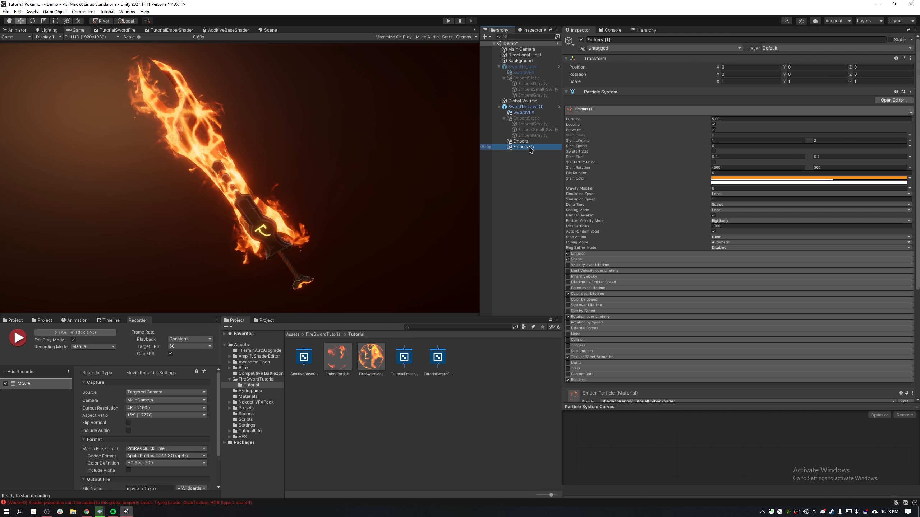
drag(524, 143, 523, 142)
click(528, 147)
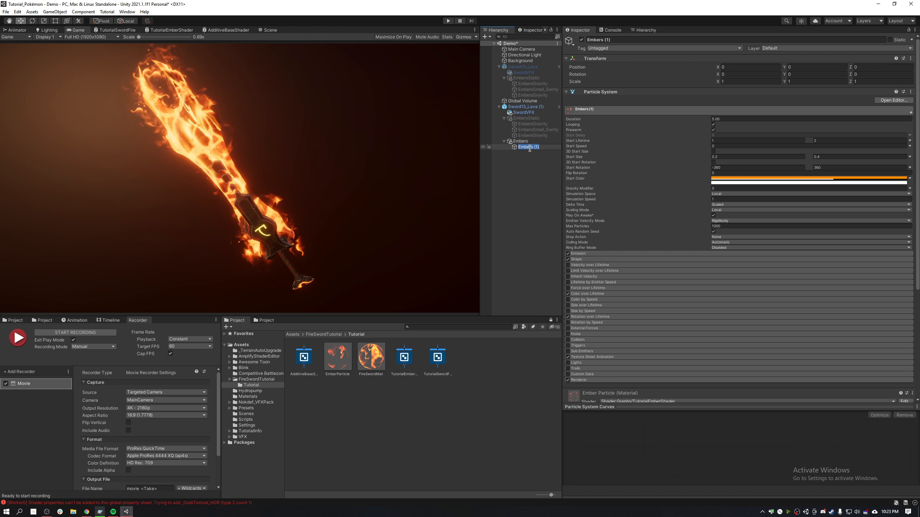
text(EmbersGr)
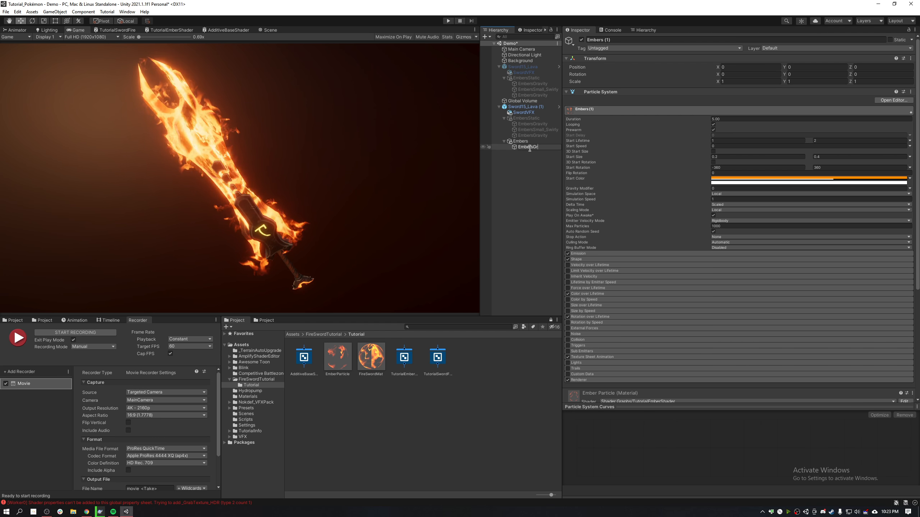
text(avity)
key(Return)
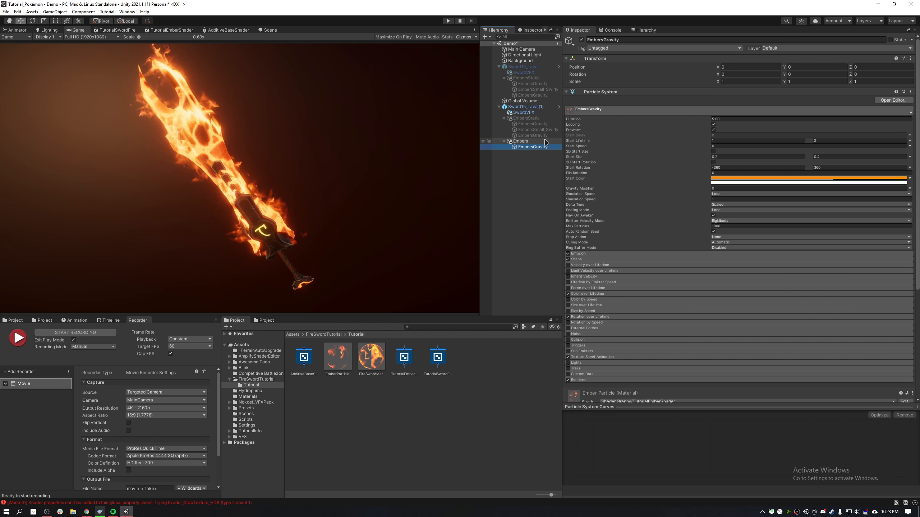
Try Gravity Modifier values of -0.3 and 0.3 on the new EmbersGravity, and settle on 0.1.
click(723, 189)
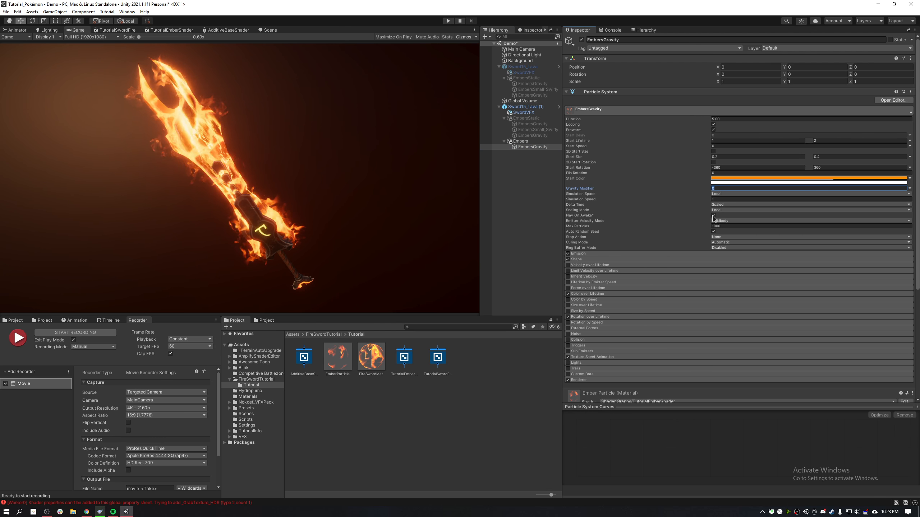
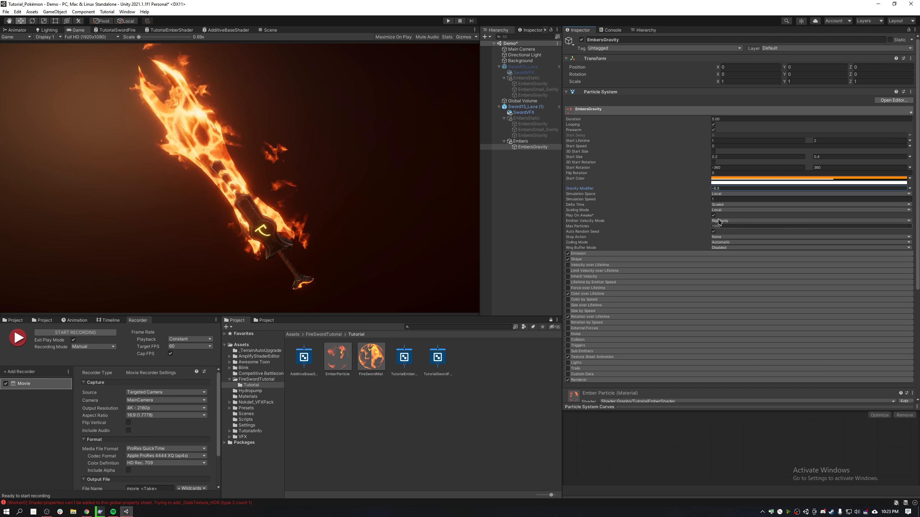
click(731, 188)
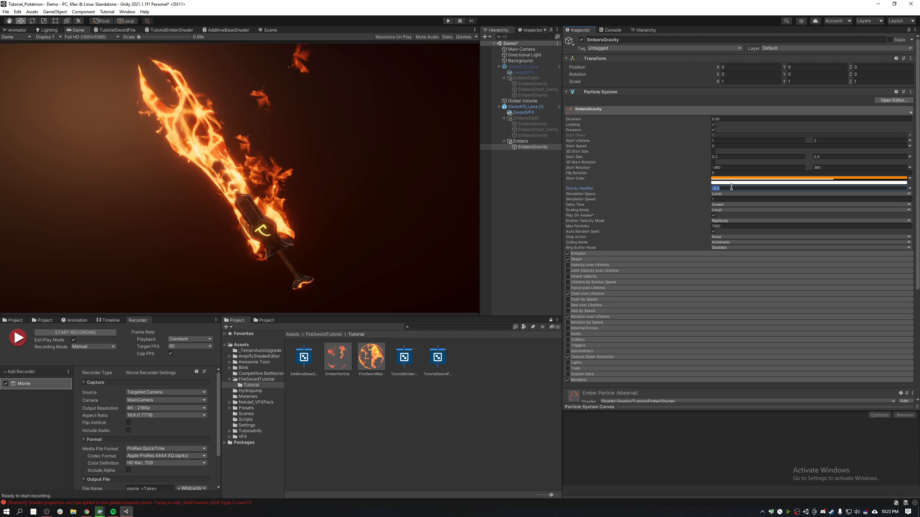
text(0.3)
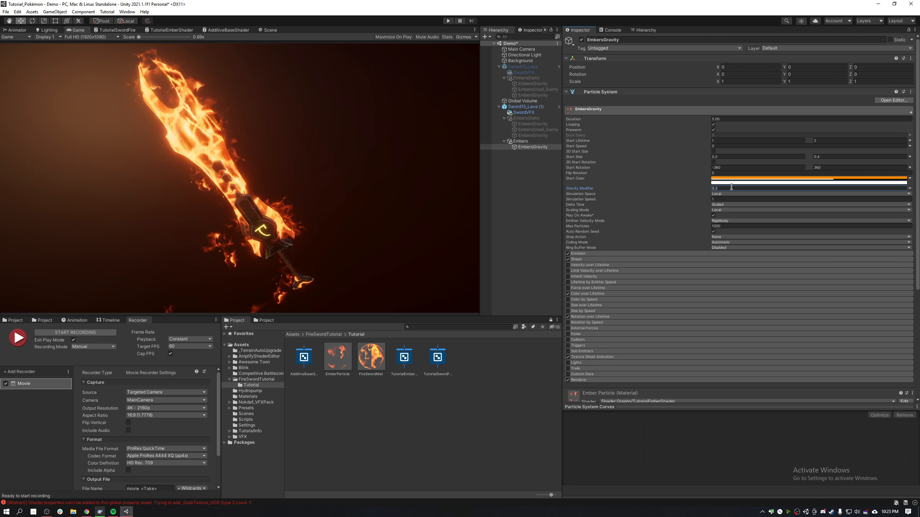
key(BackSpace)
text(1)
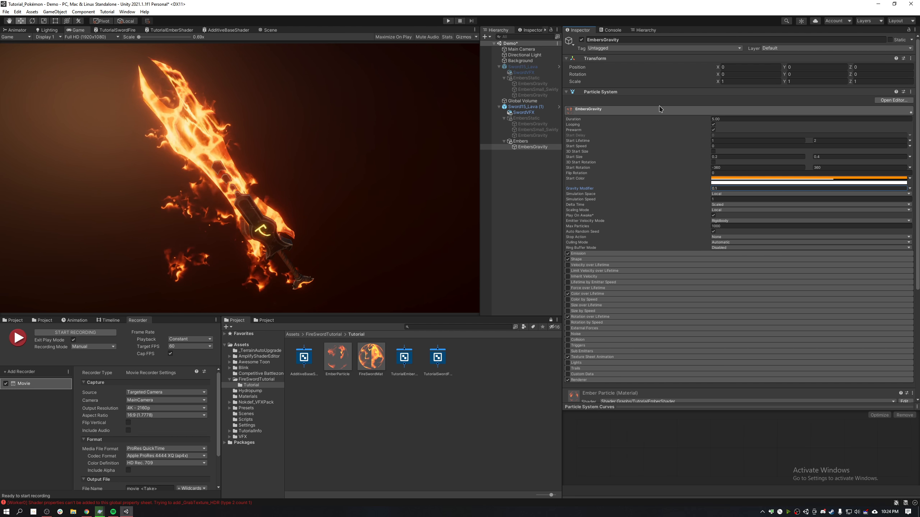
Enable the Noise module on the new EmbersGravity and expand its settings.
scroll(622, 153, down, 3)
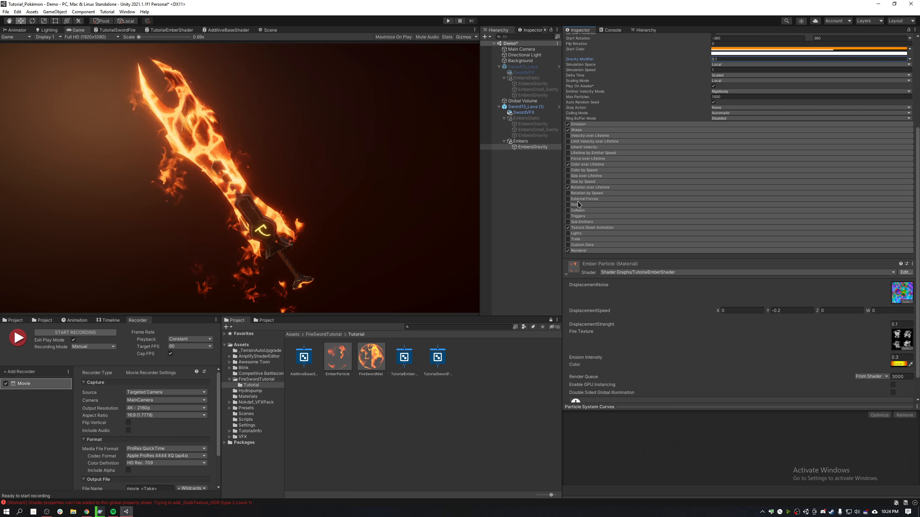
click(567, 204)
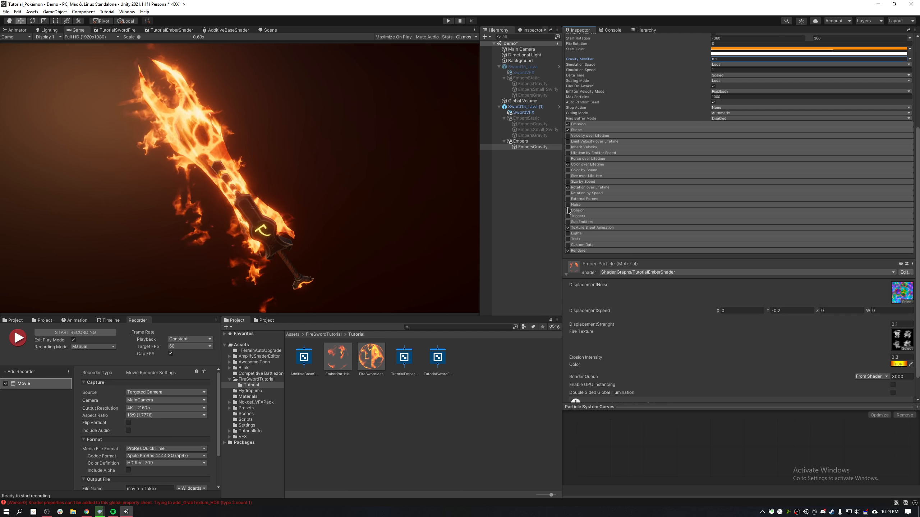
click(591, 205)
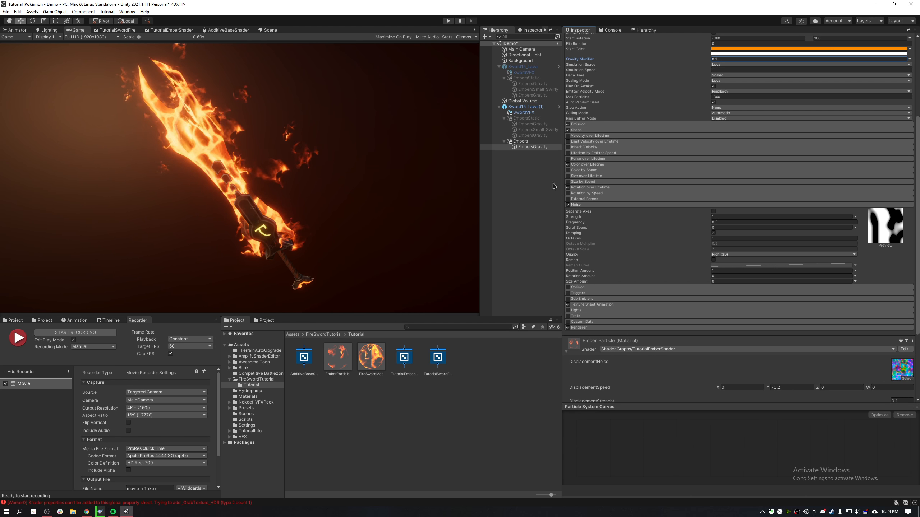
Activate the EmbersStatic object and examine the Noise settings of its first EmbersGravity child as a reference.
click(529, 119)
click(582, 39)
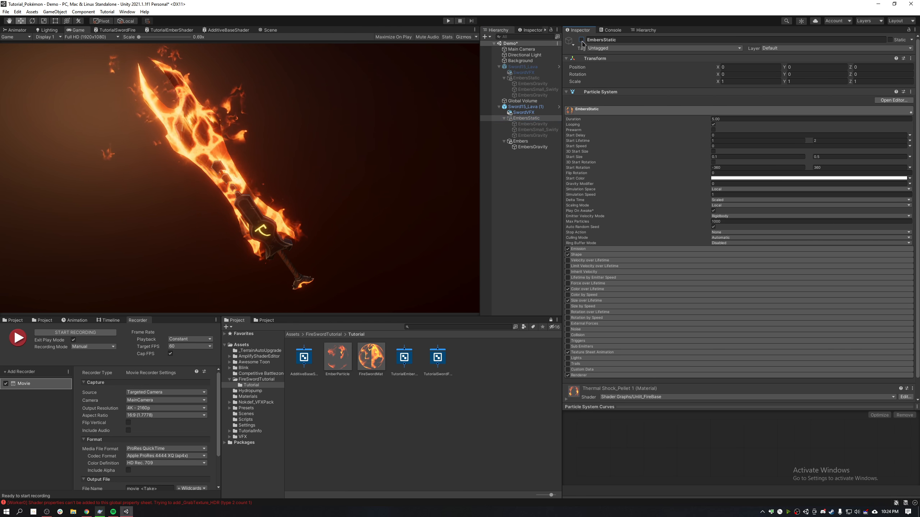
click(533, 124)
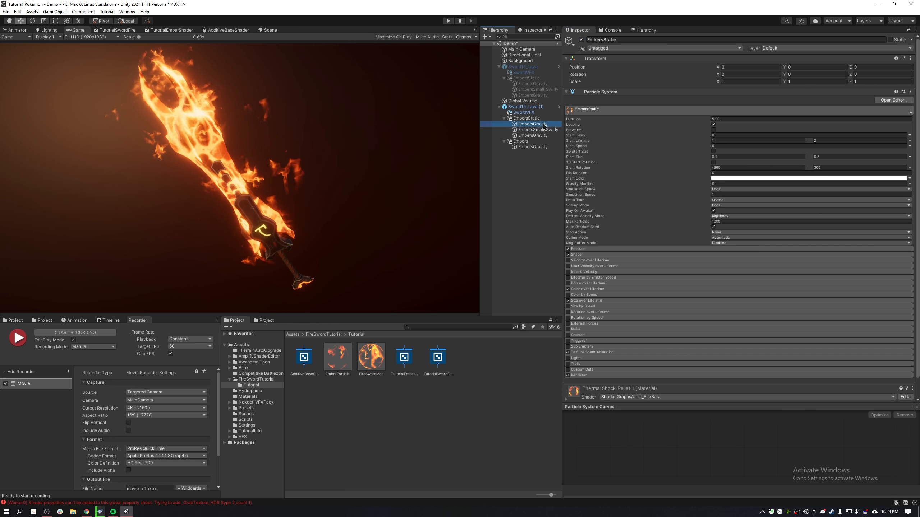
scroll(624, 177, down, 1)
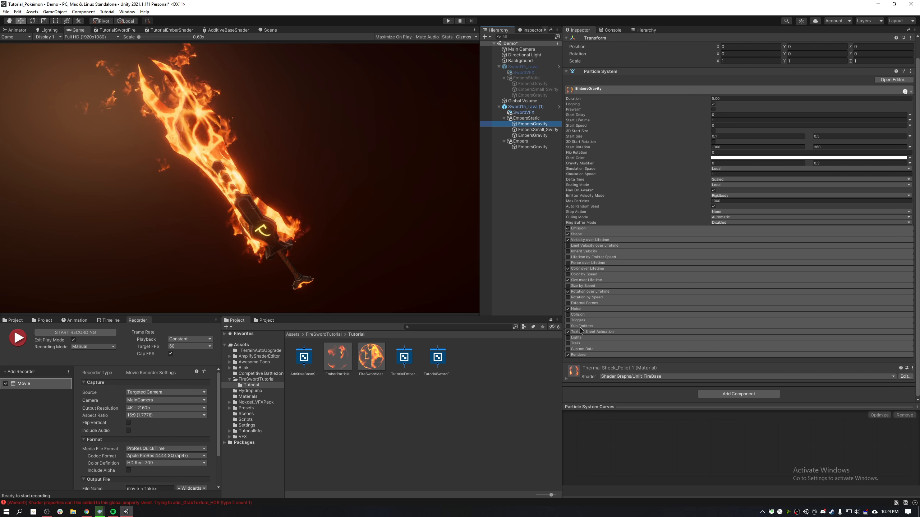
click(581, 309)
scroll(634, 275, down, 3)
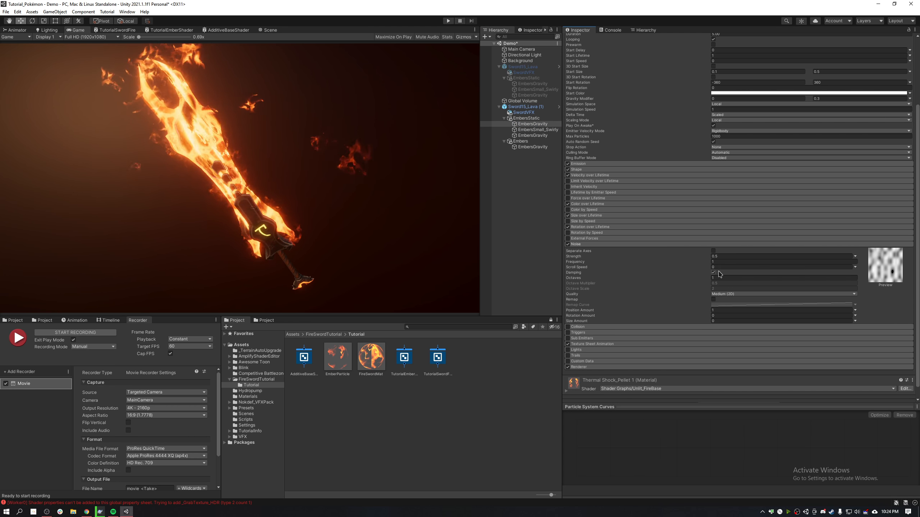
Set the Noise Strength to 0.5 and Frequency to 1 on the EmbersGravity under Embers.
click(532, 147)
click(727, 260)
text(0.5)
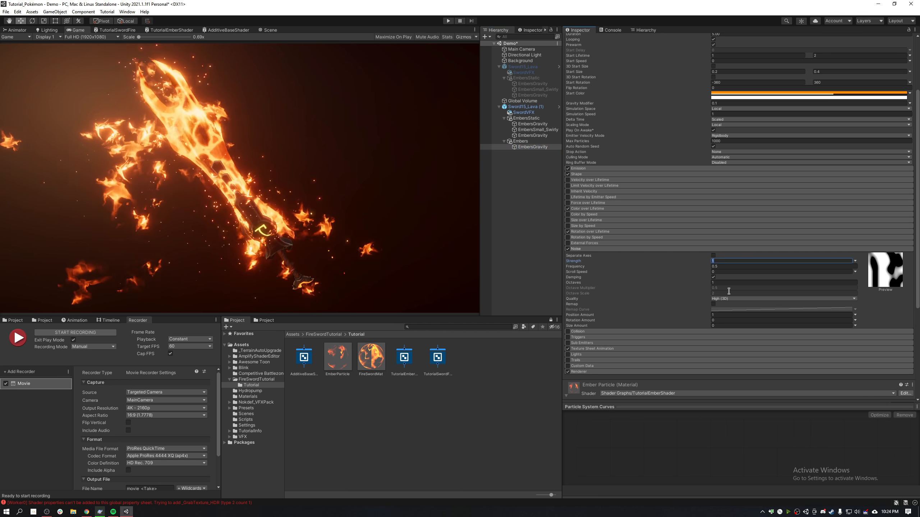
key(Tab)
text(1)
key(Tab)
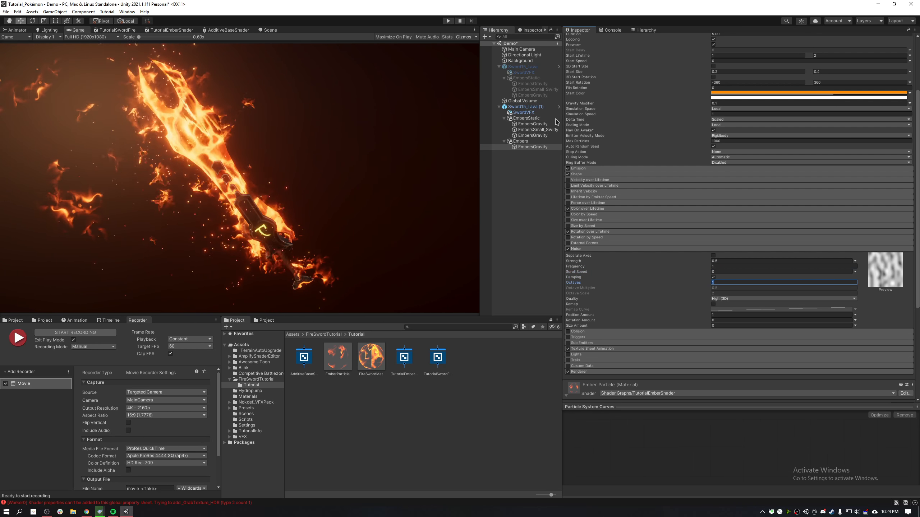
Deactivate the EmbersStatic object and reselect the EmbersGravity under Embers.
click(526, 119)
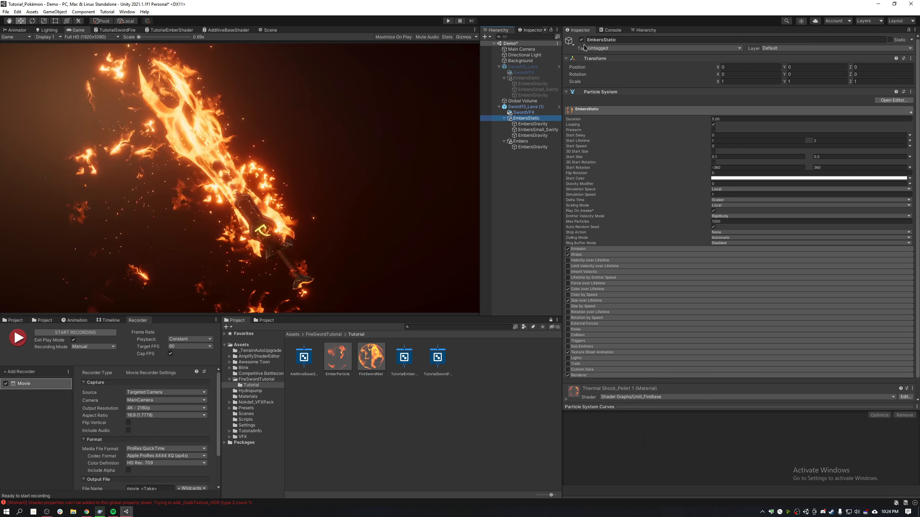
click(582, 40)
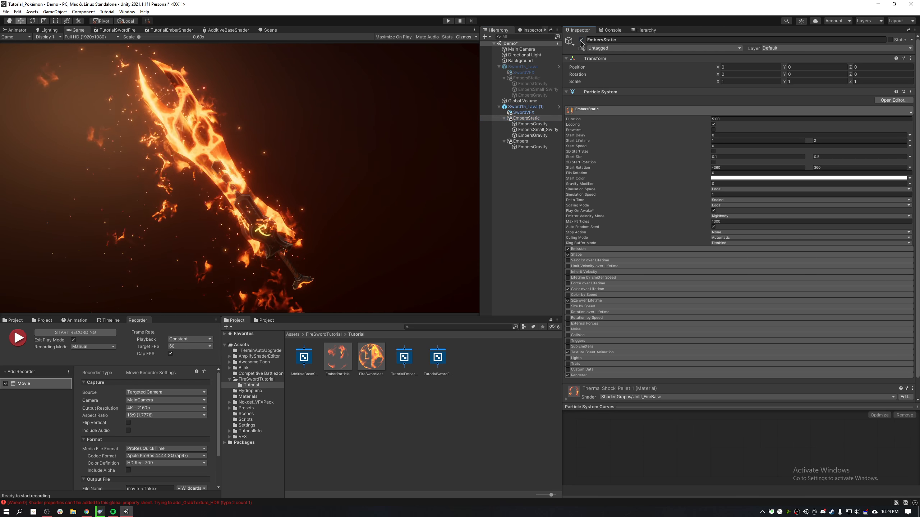
click(531, 147)
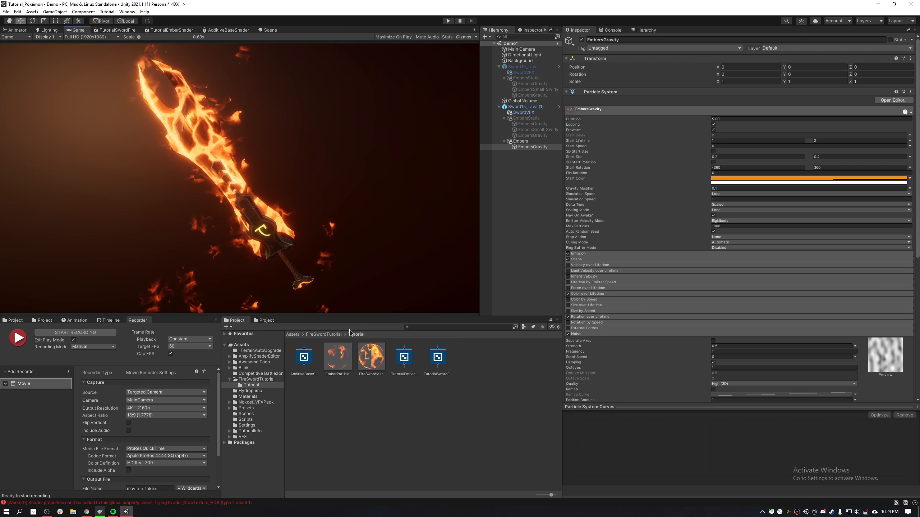
Enable Velocity over Lifetime on the EmbersGravity under Embers, try a Radial value of 0.3, and raise it to 1.
click(567, 265)
click(584, 266)
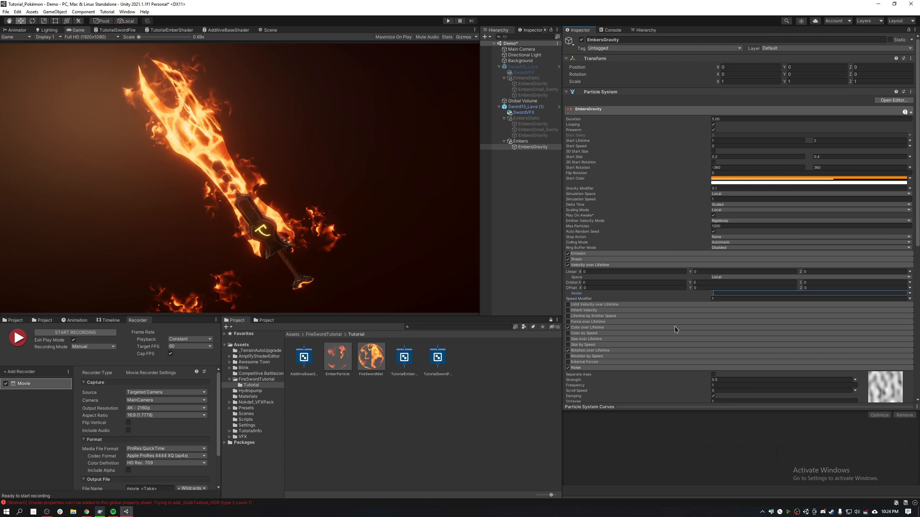
text(0.3)
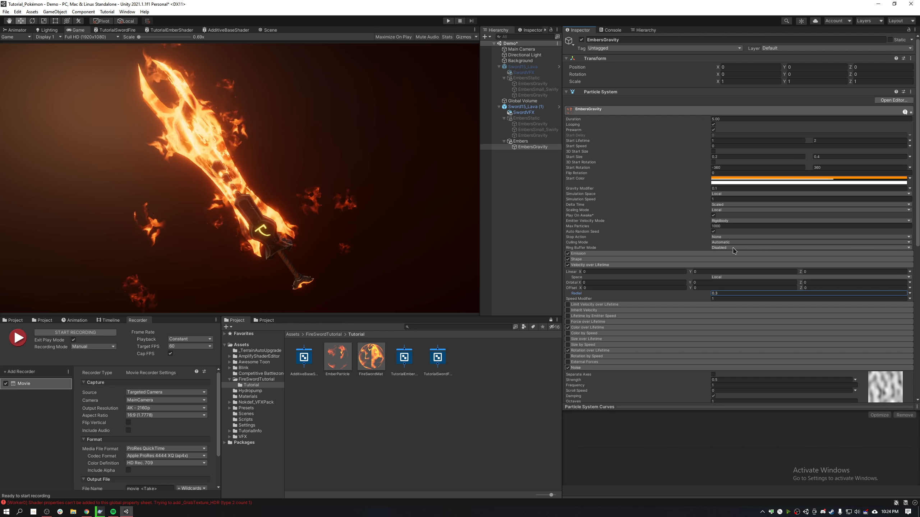
click(735, 292)
text(1)
key(Tab)
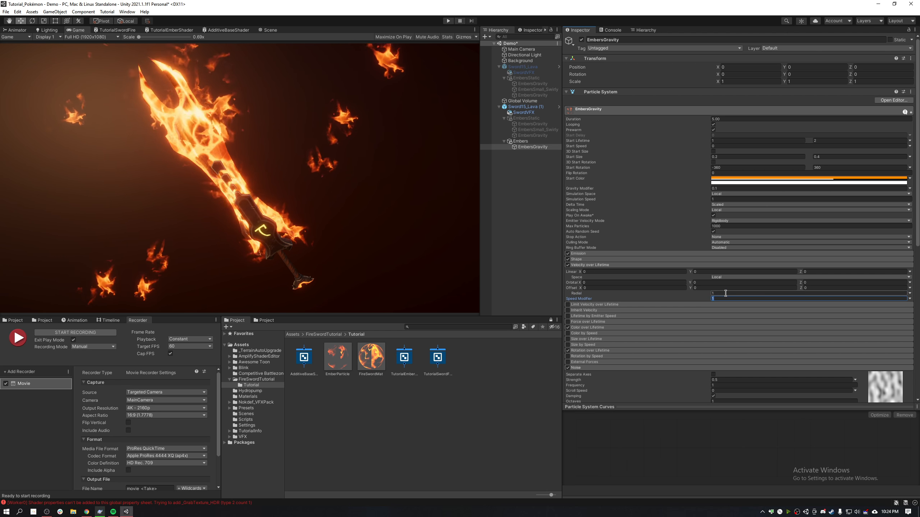
Change the Noise Quality of EmbersGravity to Medium (2D).
scroll(727, 282, down, 5)
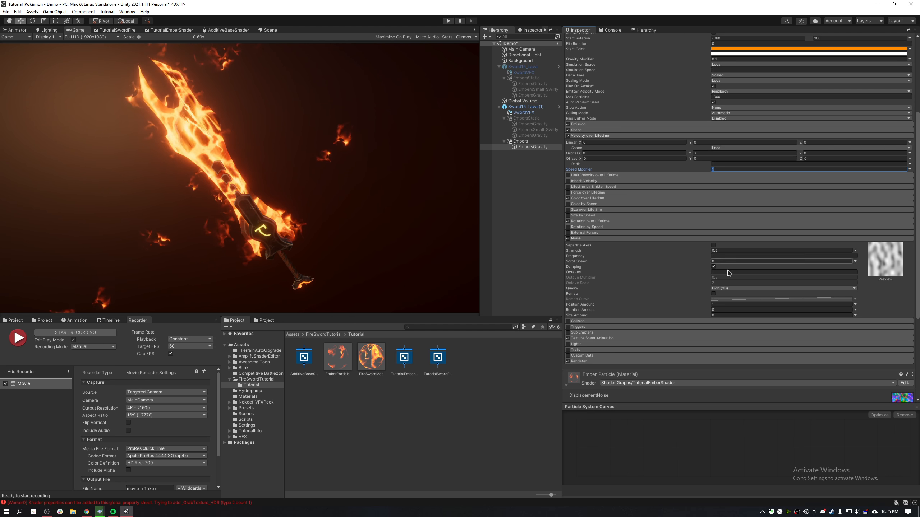
click(726, 288)
click(727, 300)
click(248, 136)
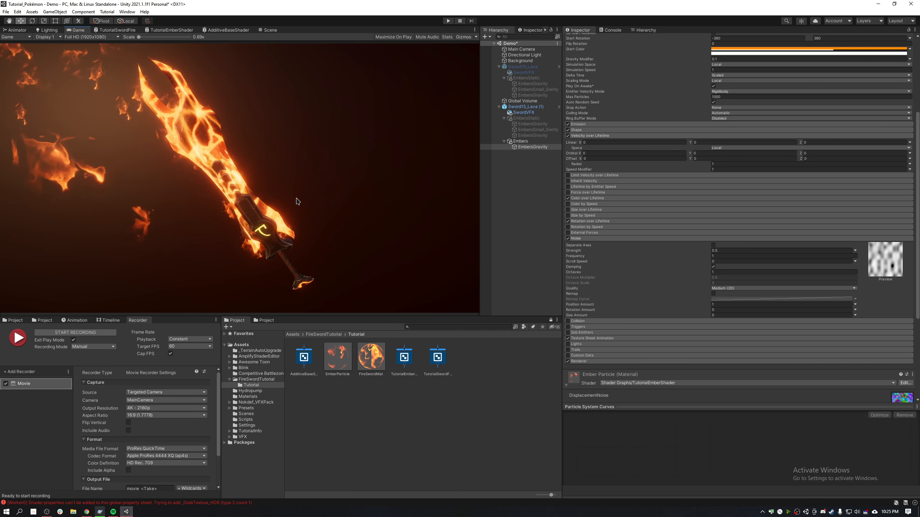
Try Orbital Z values of 0.1 and 1 in Velocity over Lifetime on EmbersGravity.
scroll(809, 218, up, 3)
click(809, 217)
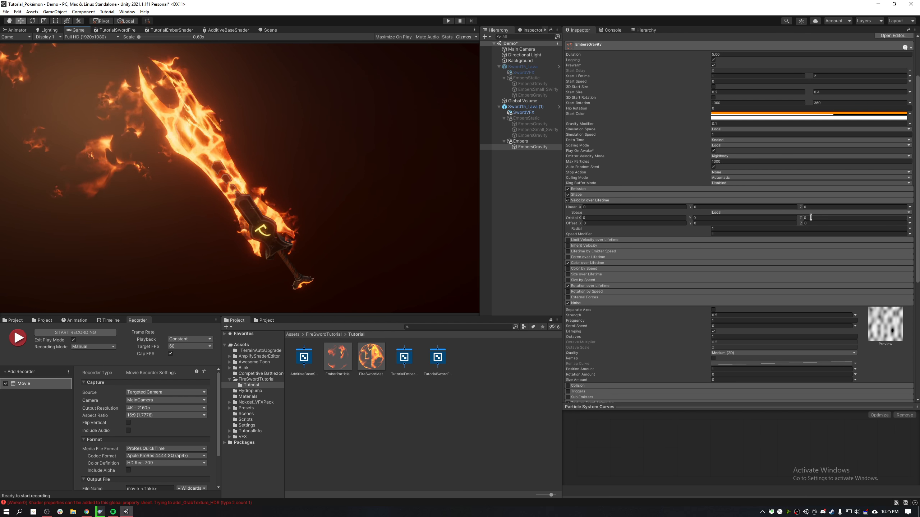
text(0.1)
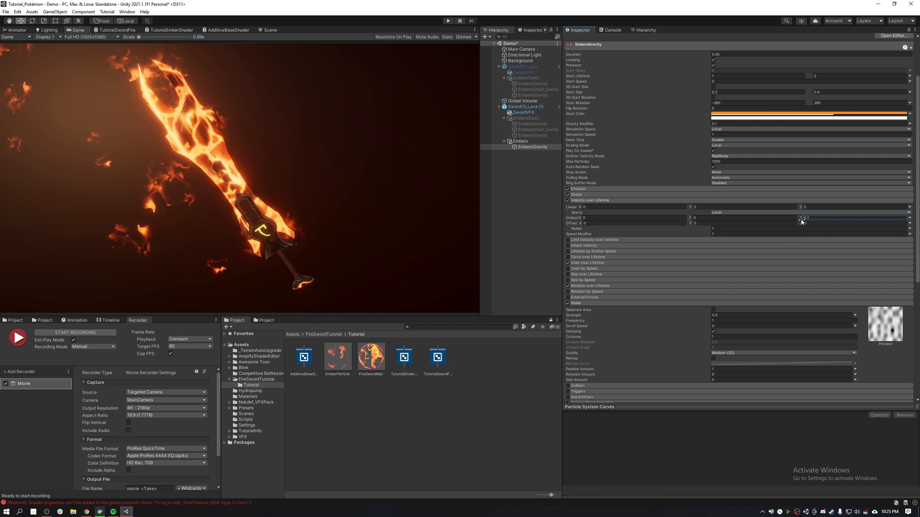
drag(801, 217, 829, 217)
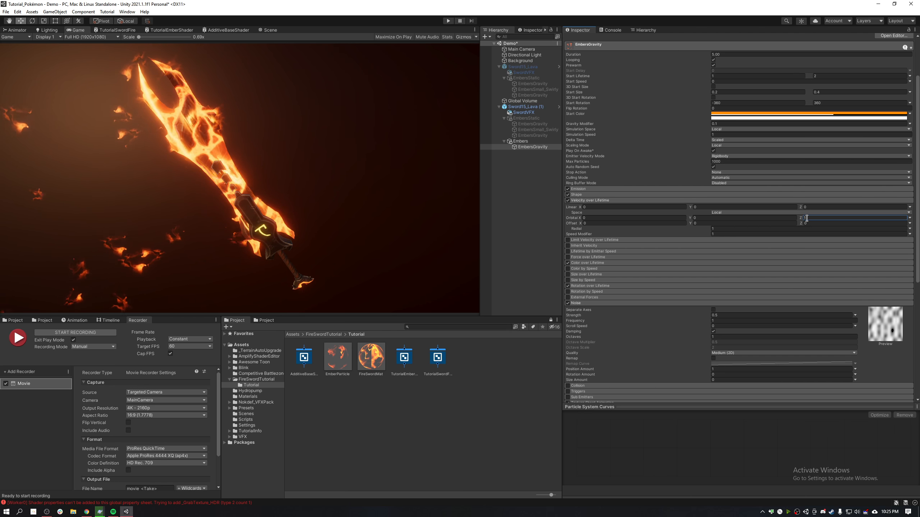
Try a shorter Start Lifetime range of 0.5 to 1 on EmbersGravity.
scroll(807, 218, up, 3)
click(796, 141)
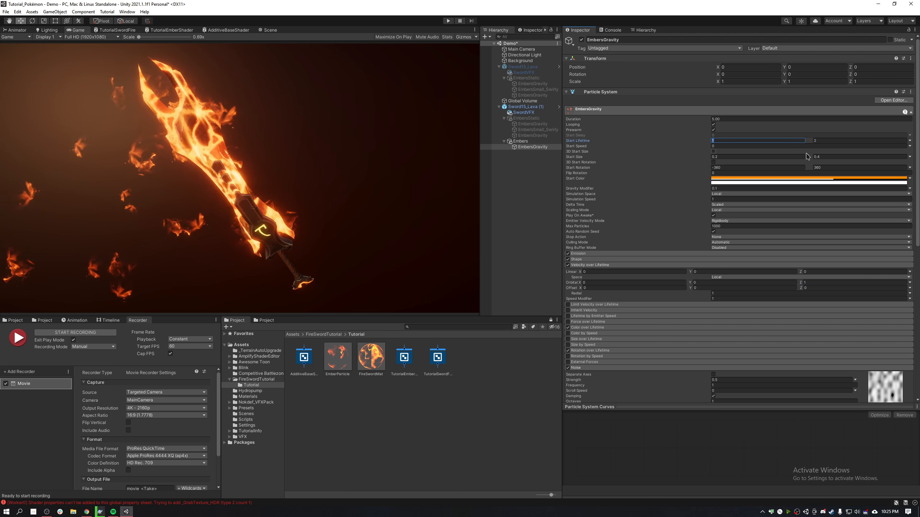
text(0.5)
key(Tab)
text(1)
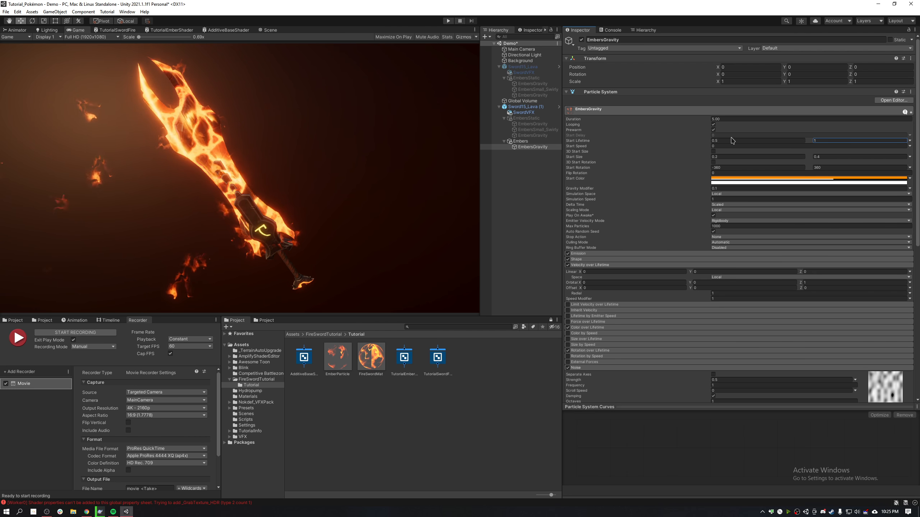
Raise the HDR color intensity of the Ember Particle material to 5.8338.
scroll(733, 146, down, 10)
click(900, 347)
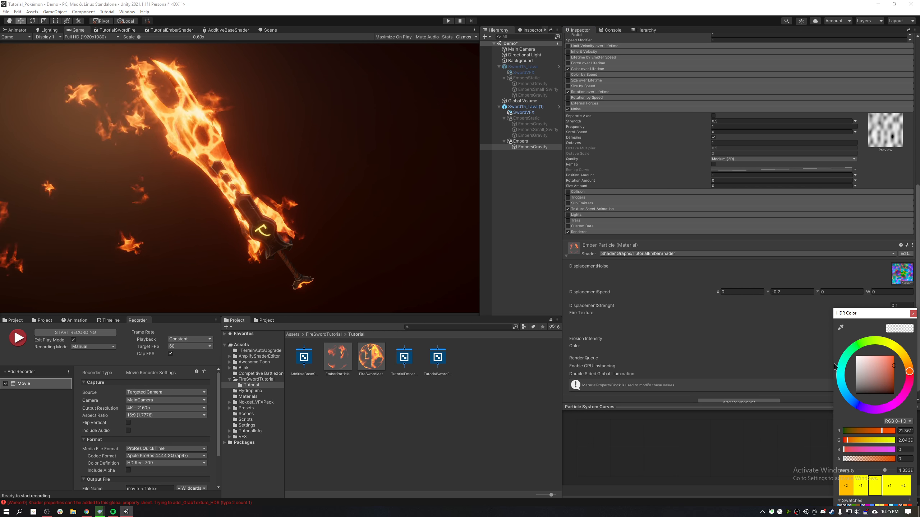
drag(868, 316, 582, 177)
double_click(601, 347)
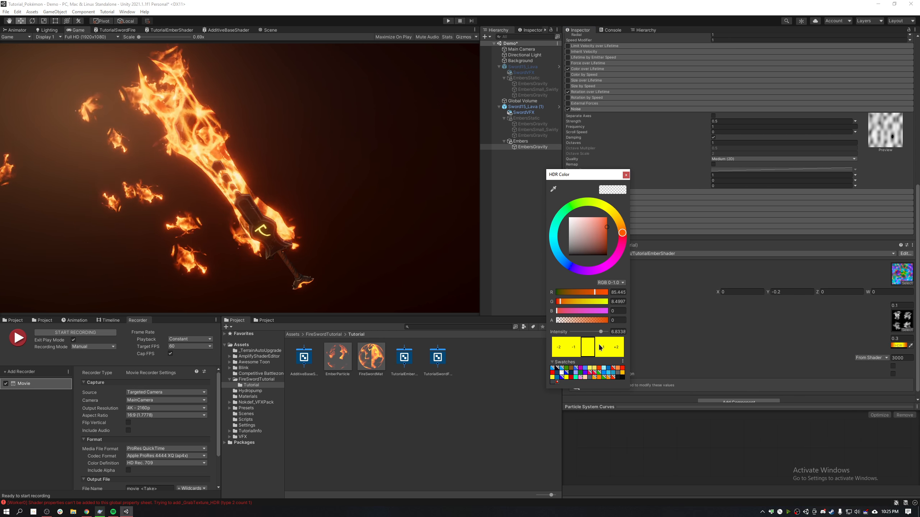
click(573, 347)
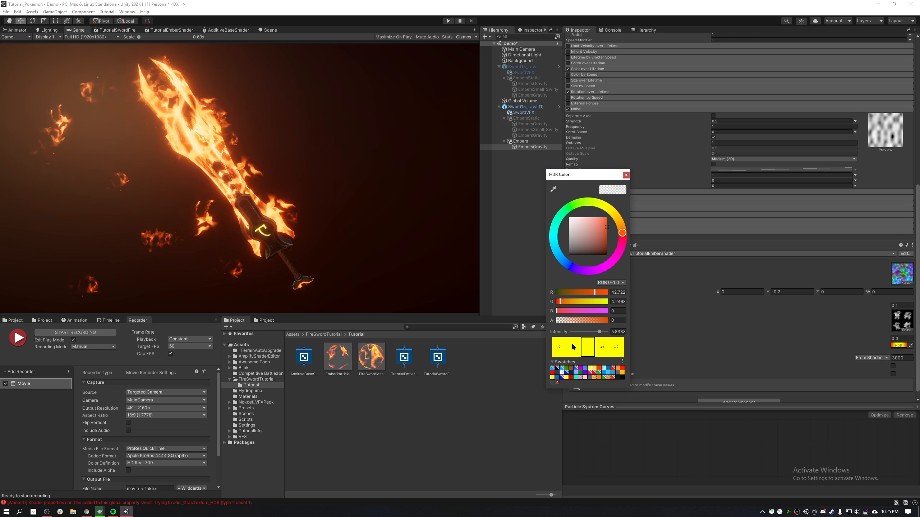
click(626, 175)
Set the Start Lifetime range of EmbersGravity to 1 and 2.
scroll(637, 200, up, 12)
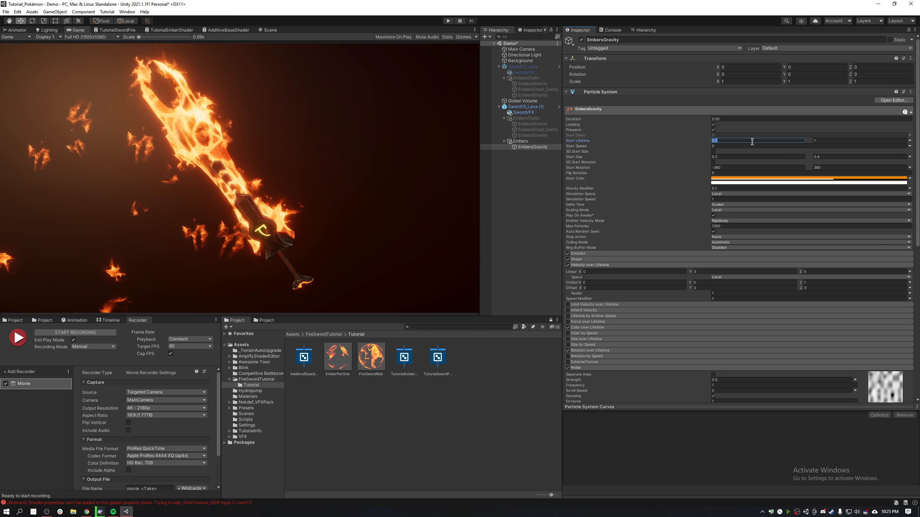
text(1)
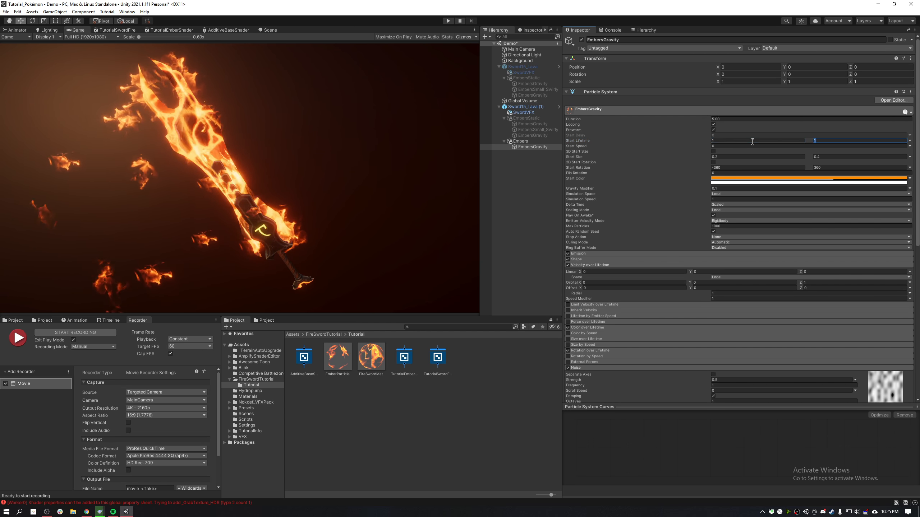
key(BackSpace)
text(2)
key(Tab)
Set the Gravity Modifier of EmbersGravity to 0.05.
scroll(746, 158, down, 3)
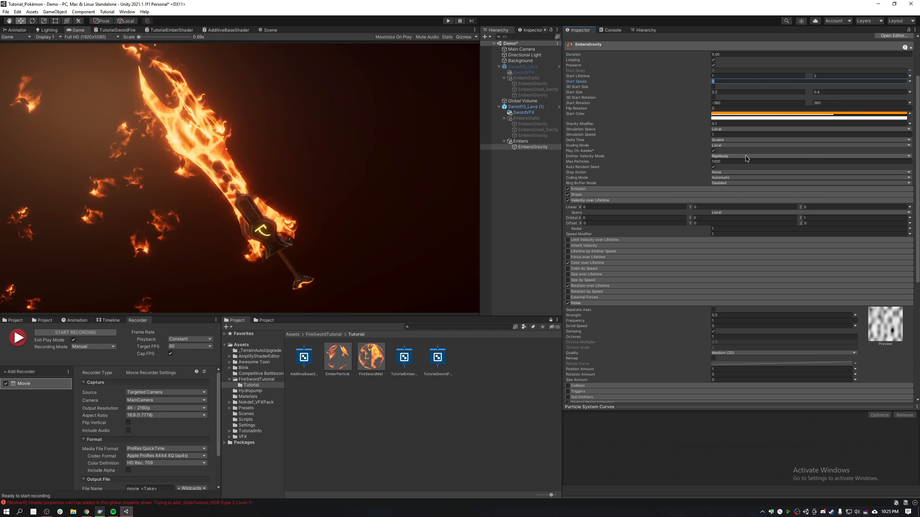
click(729, 124)
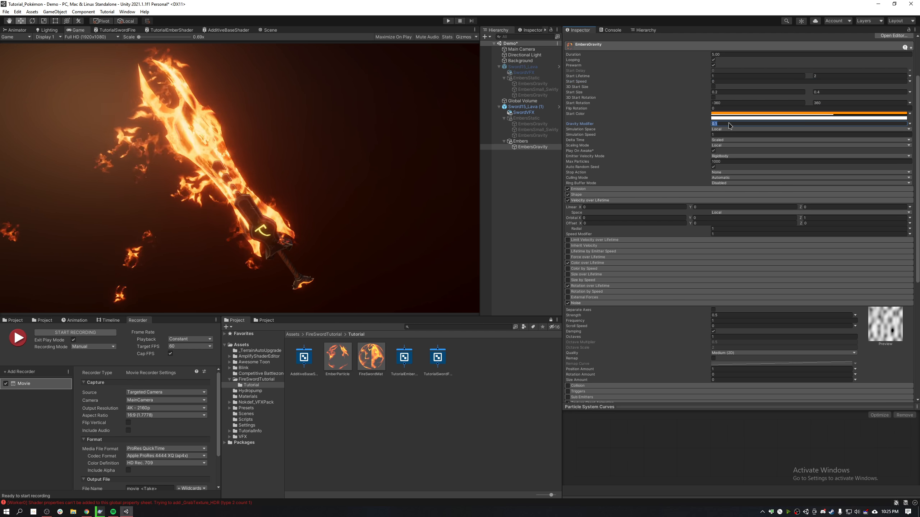
text(0.05)
key(Tab)
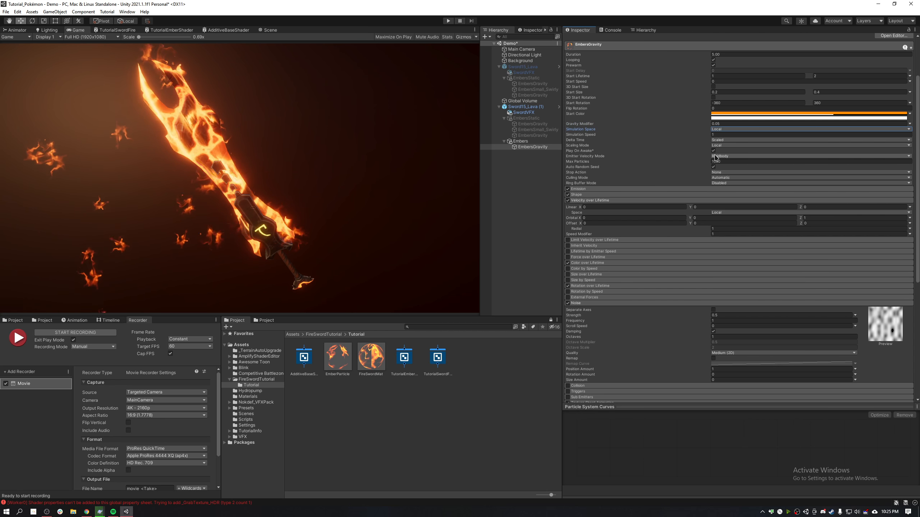
Set both Orbital Z and Radial to 0.5 in Velocity over Lifetime on EmbersGravity.
scroll(761, 191, down, 3)
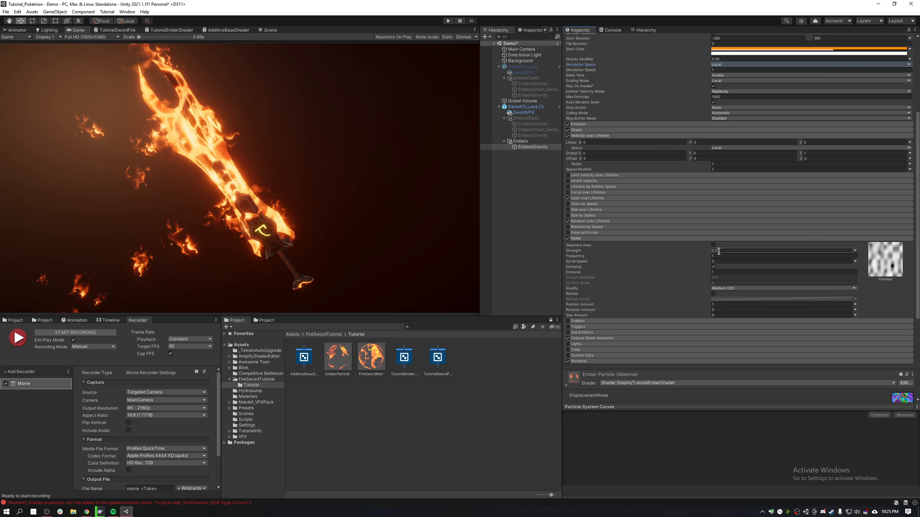
click(832, 154)
text(0.5)
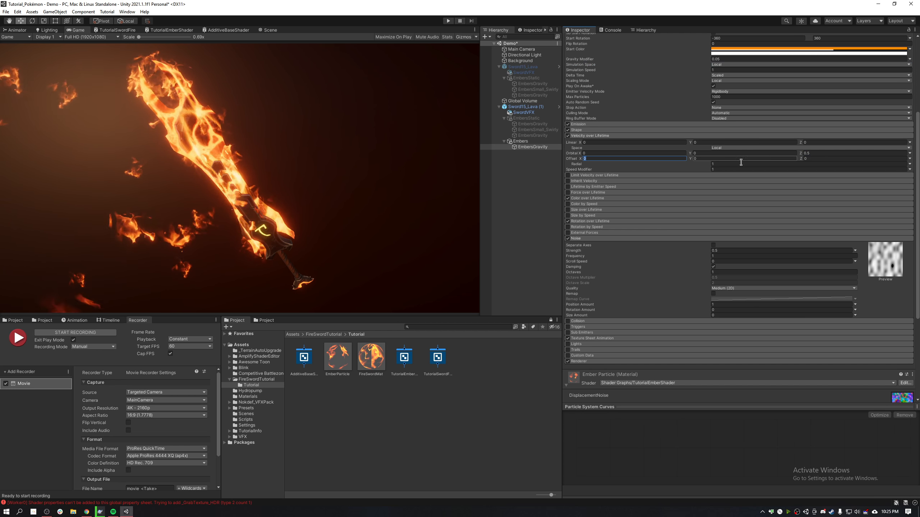
click(722, 164)
text(0.5)
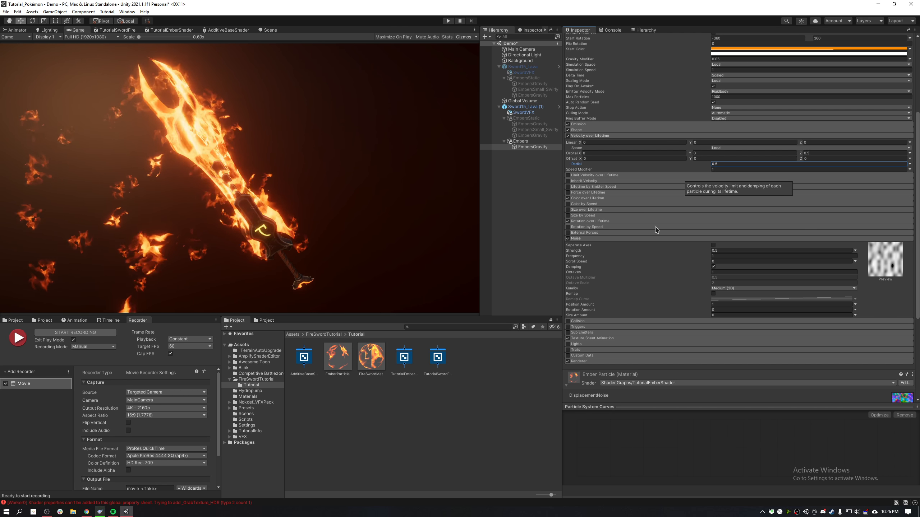
Set the Noise Strength to 0.25 and the Rotation over Lifetime Angular Velocity to -90 on EmbersGravity.
click(721, 250)
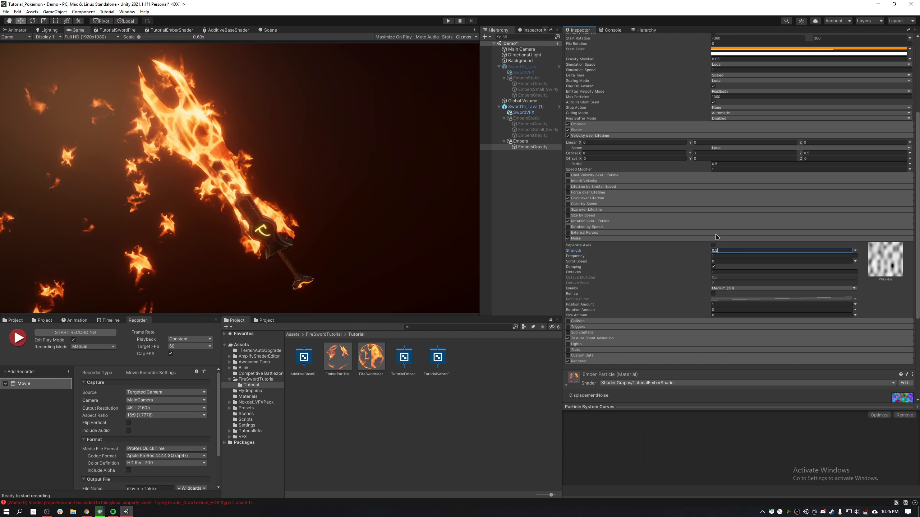
key(Tab)
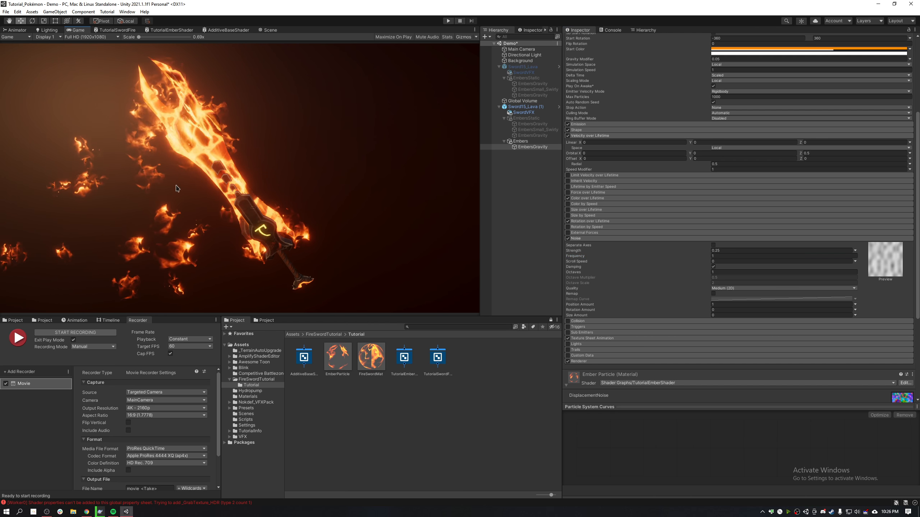
scroll(646, 220, up, 3)
scroll(646, 220, down, 9)
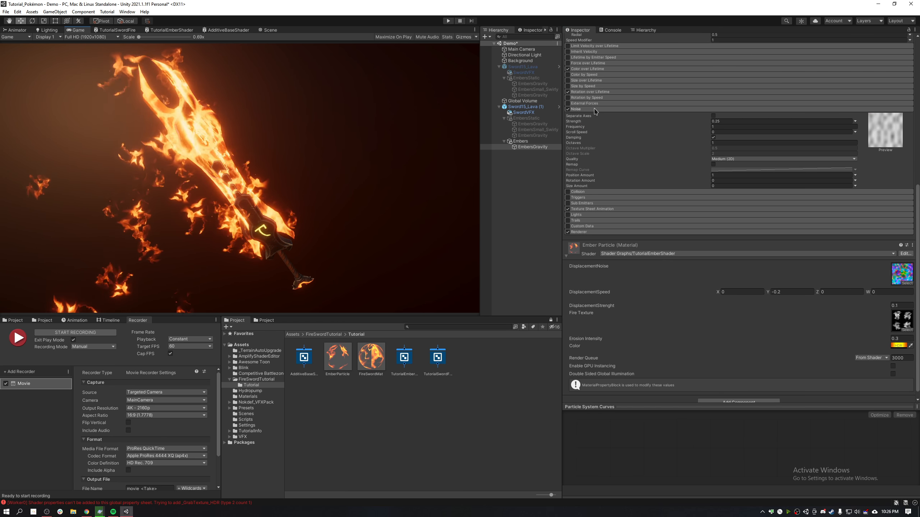
click(584, 92)
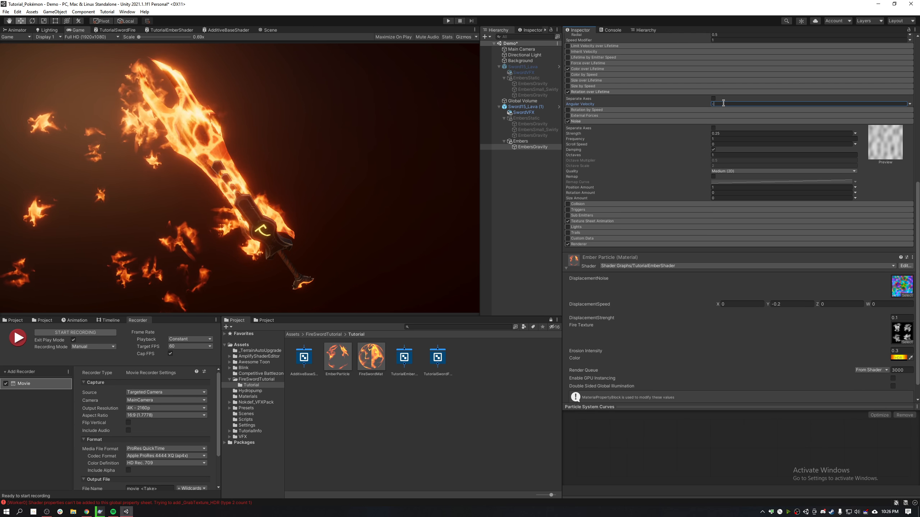
text(90)
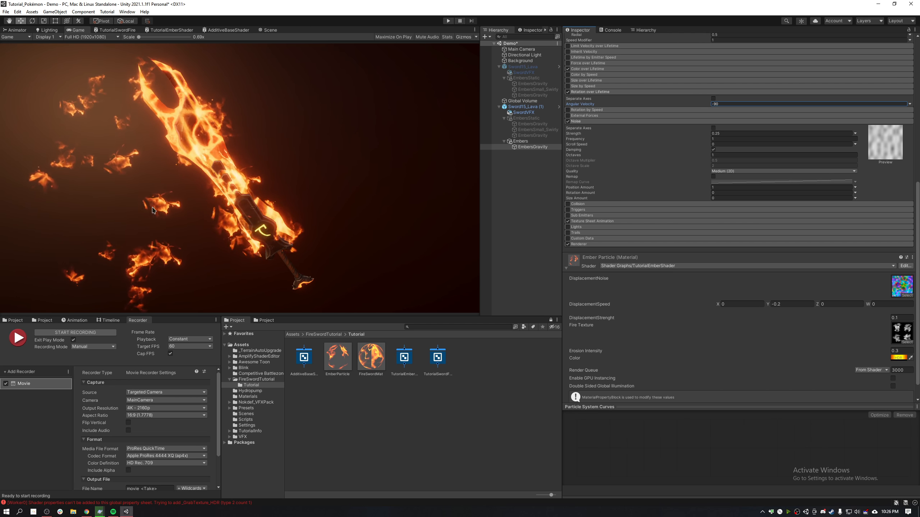
Set the Start Size range of EmbersGravity to 0.1 and 0.3.
scroll(724, 210, up, 10)
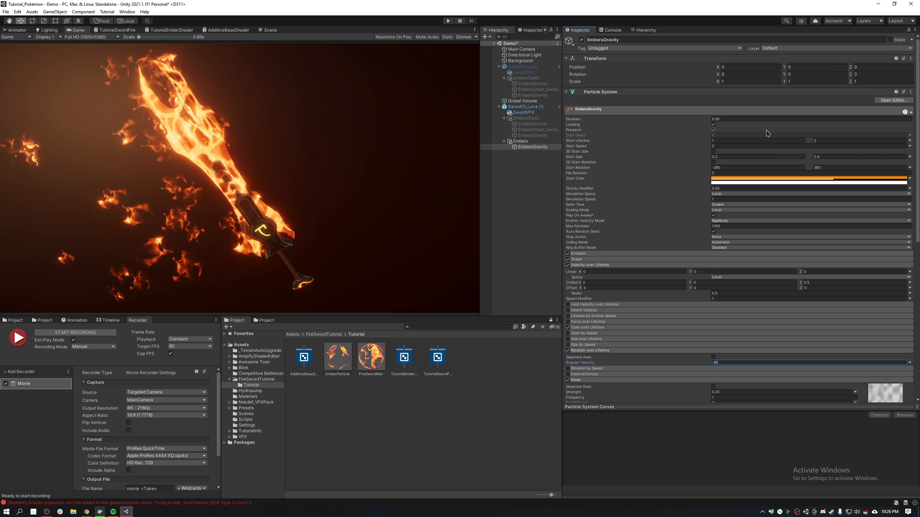
click(748, 156)
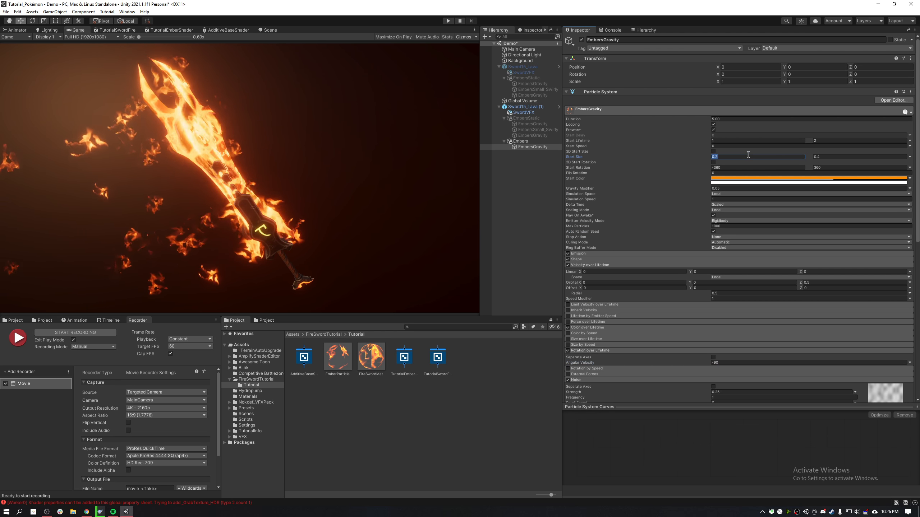
text(0.2)
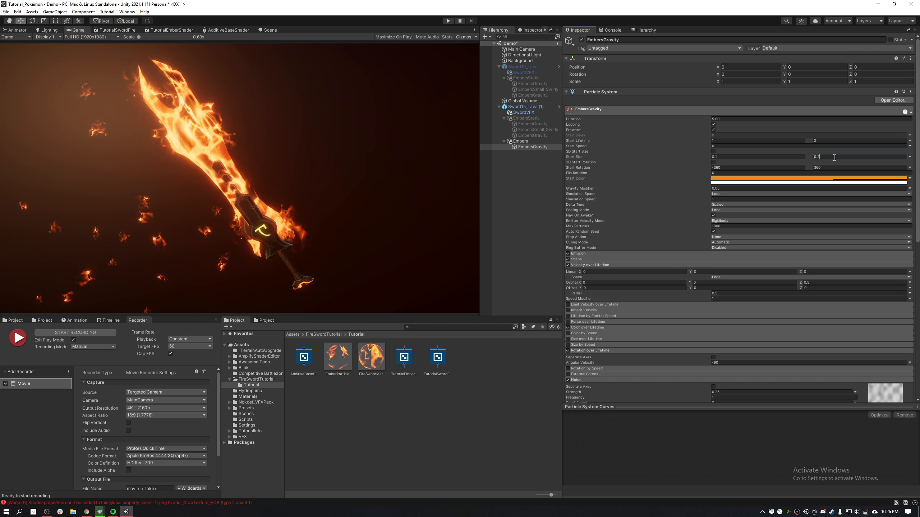
key(BackSpace)
text(3)
key(Tab)
Save the Demo scene and clear the object selection.
key(ctrl+s)
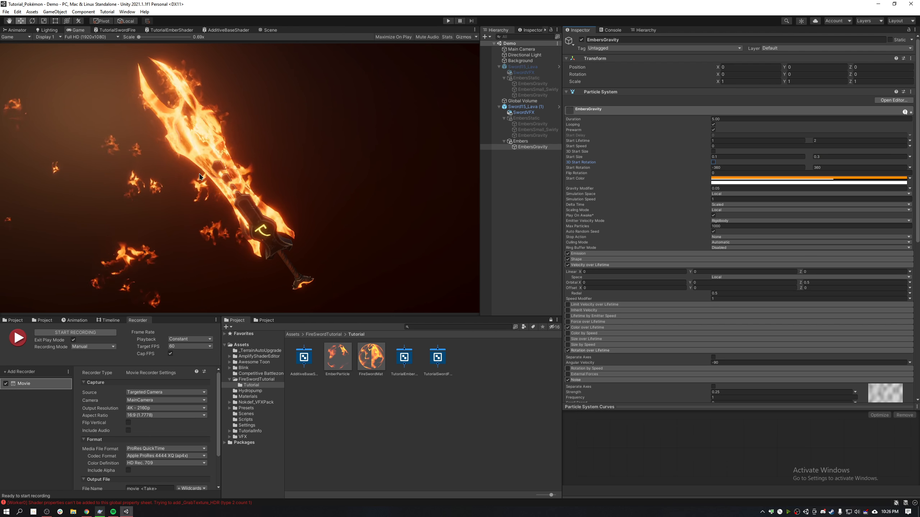
click(199, 174)
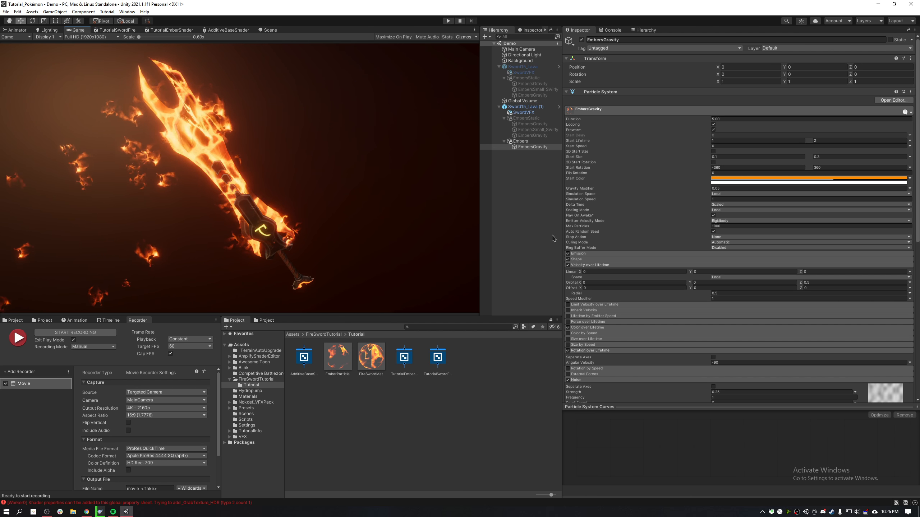
click(545, 154)
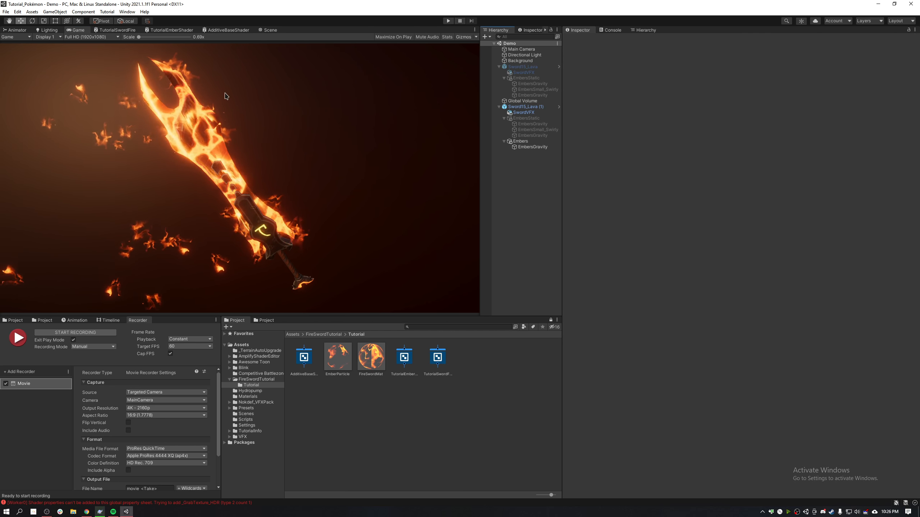
Create a new material from the AdditiveBaseShader graph in the Tutorial folder and name it Dot.
click(392, 376)
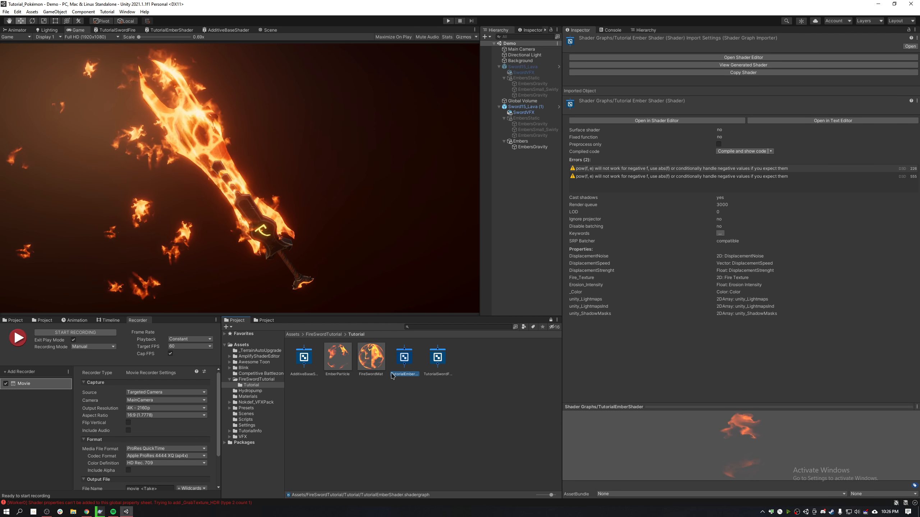
click(304, 358)
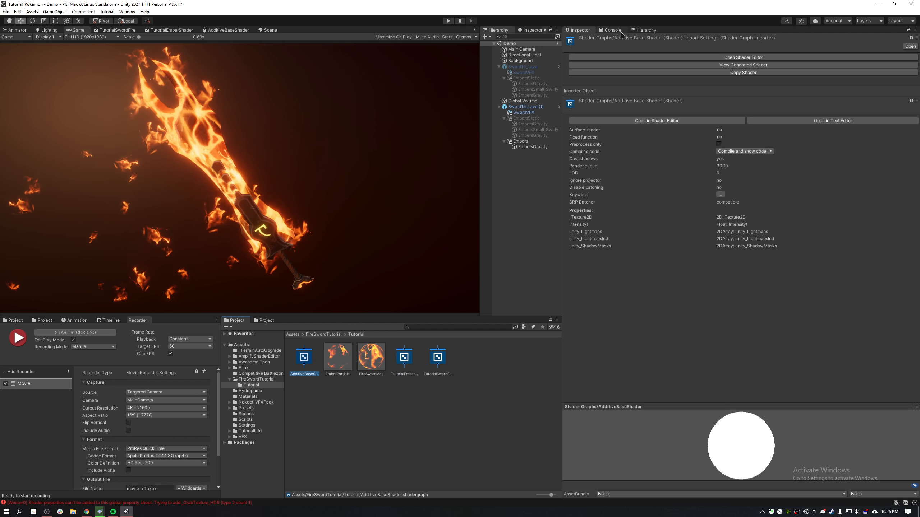
right_click(304, 356)
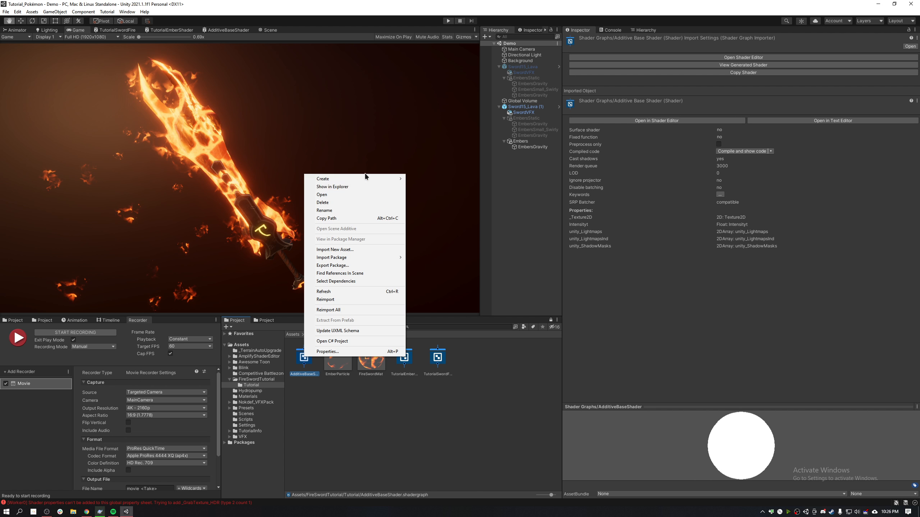
mouse_move(366, 179)
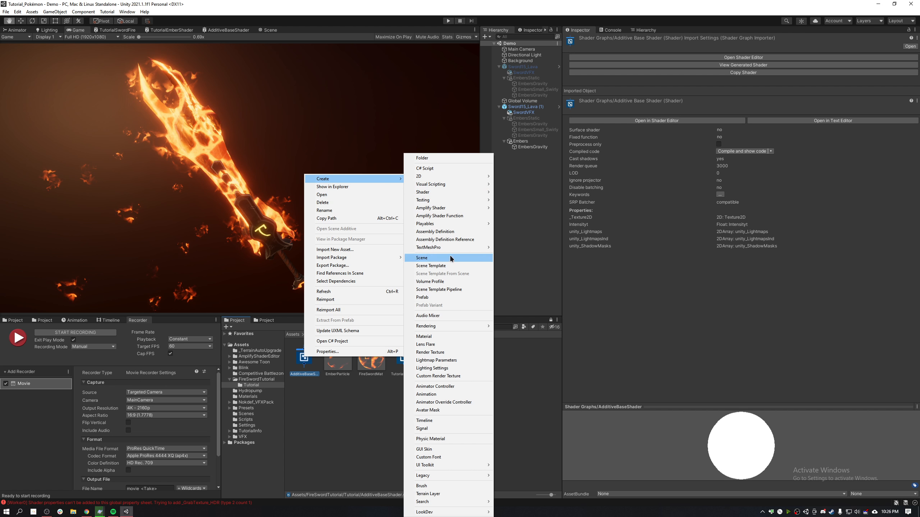
mouse_move(451, 212)
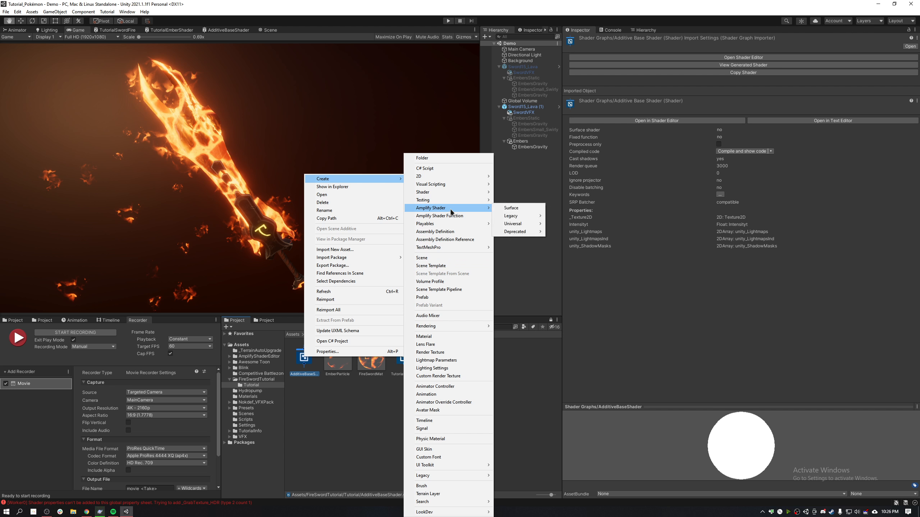
click(449, 336)
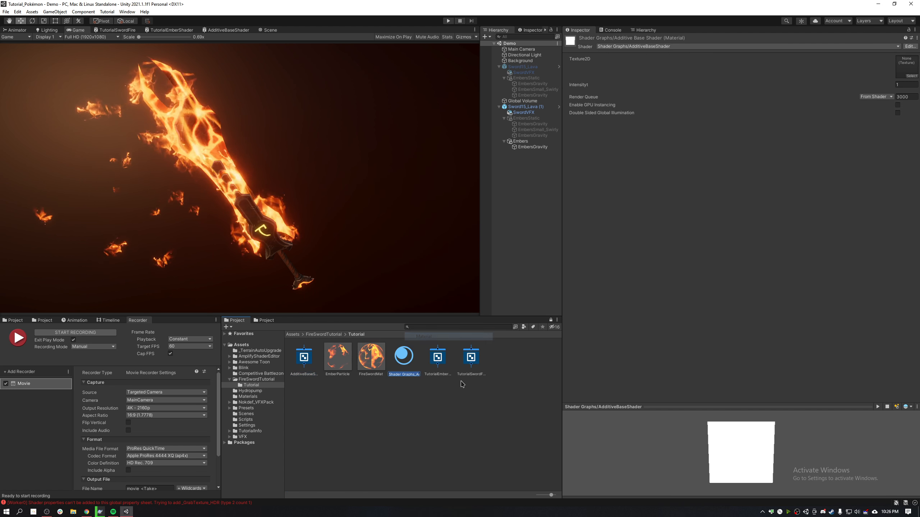
text(Dot)
key(Return)
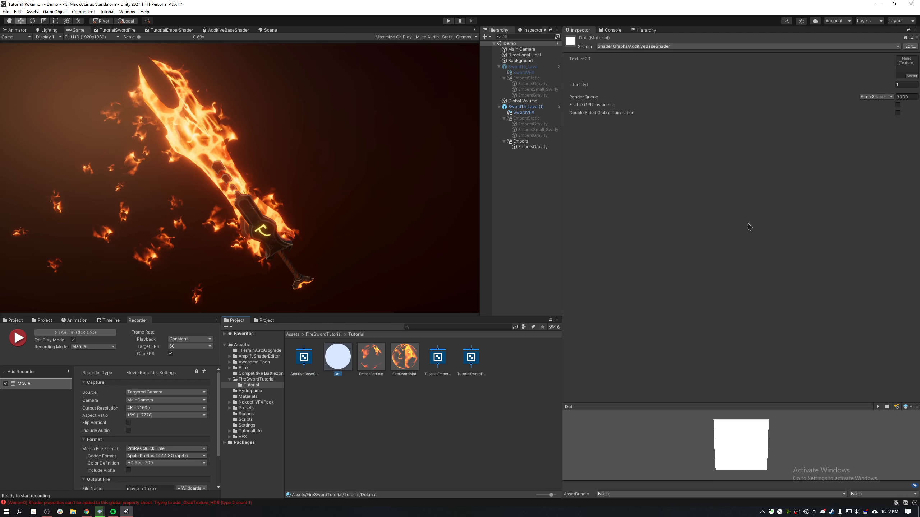
Assign a soft glowing dot texture to the Dot material's Texture2D and set its Intensity to 25.
click(911, 76)
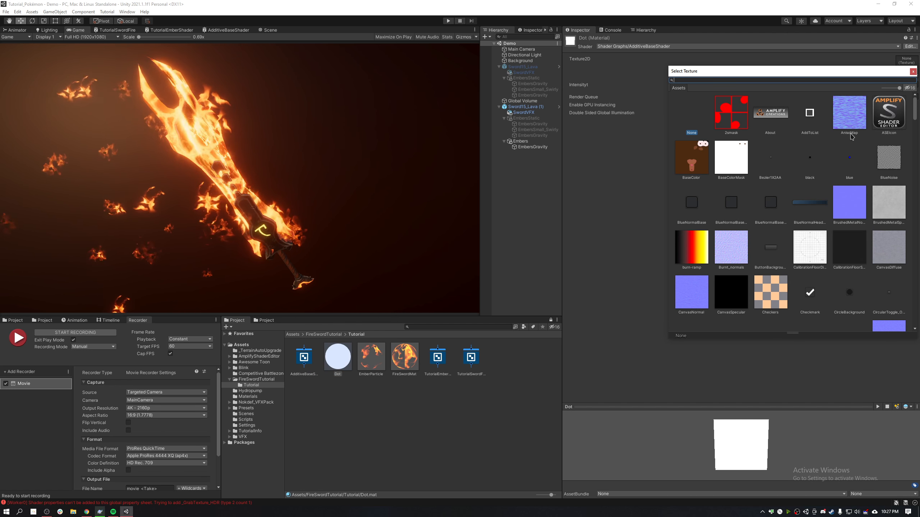
text(dot)
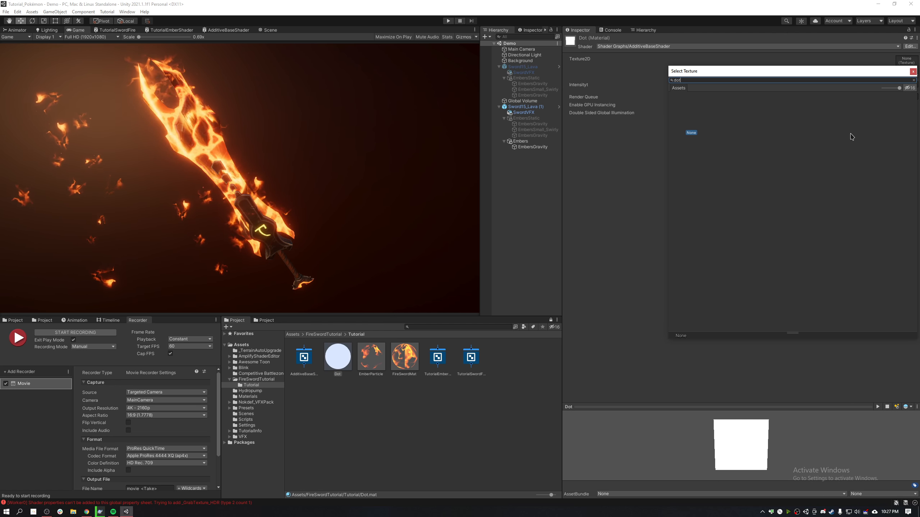
key(BackSpace)
key(BackSpace)
key(BackSpace)
scroll(852, 138, down, 3)
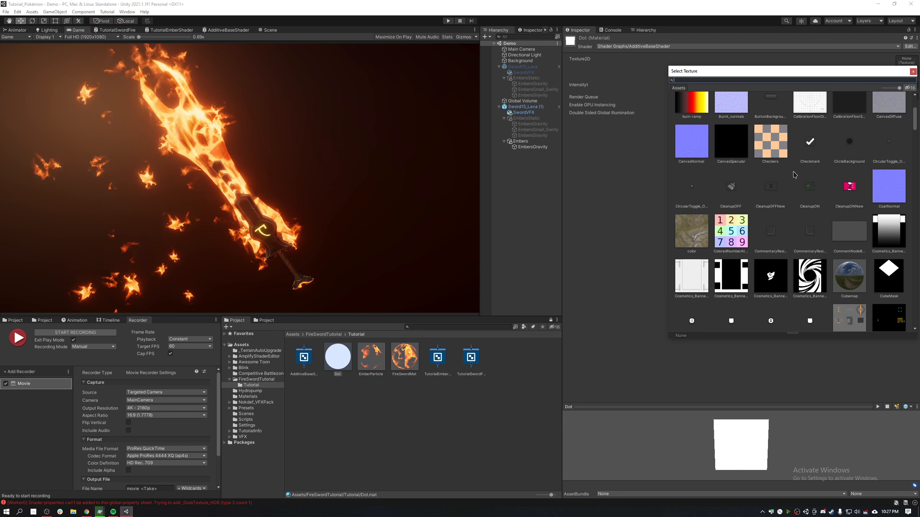
scroll(795, 175, down, 3)
drag(782, 74, 919, 77)
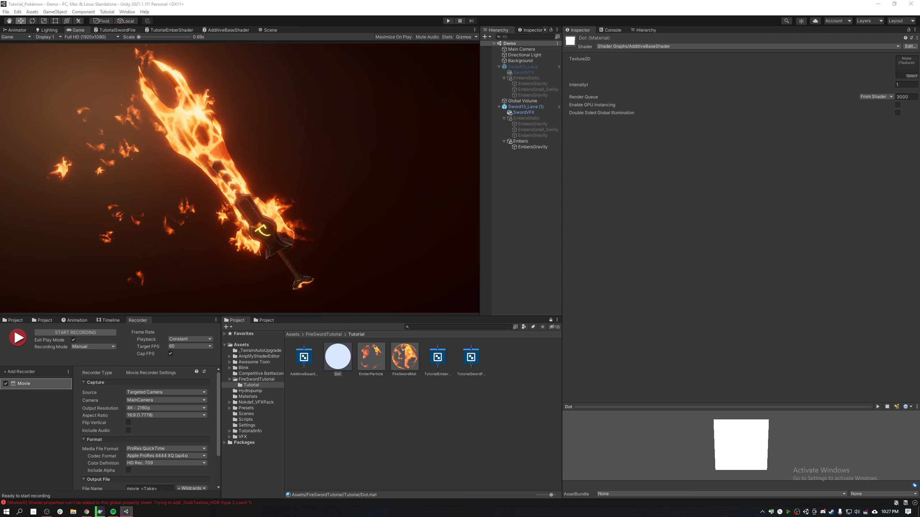
double_click(774, 226)
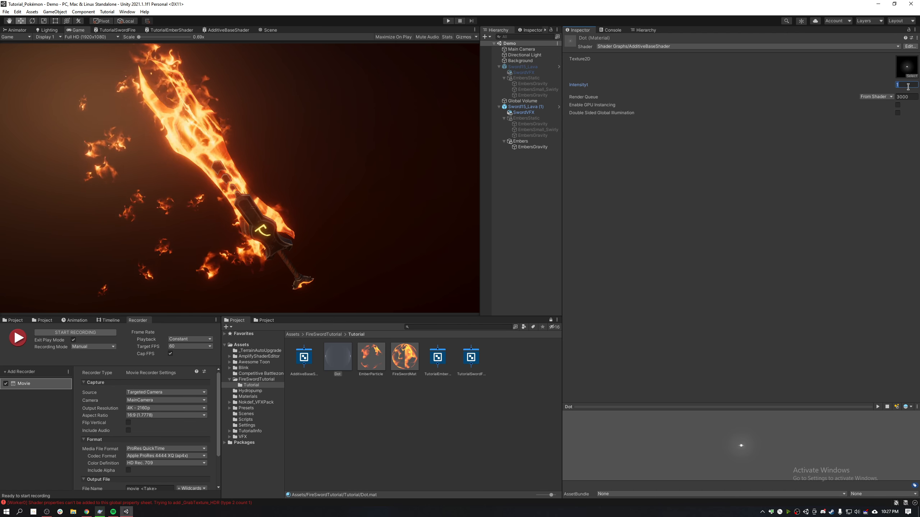
text(25)
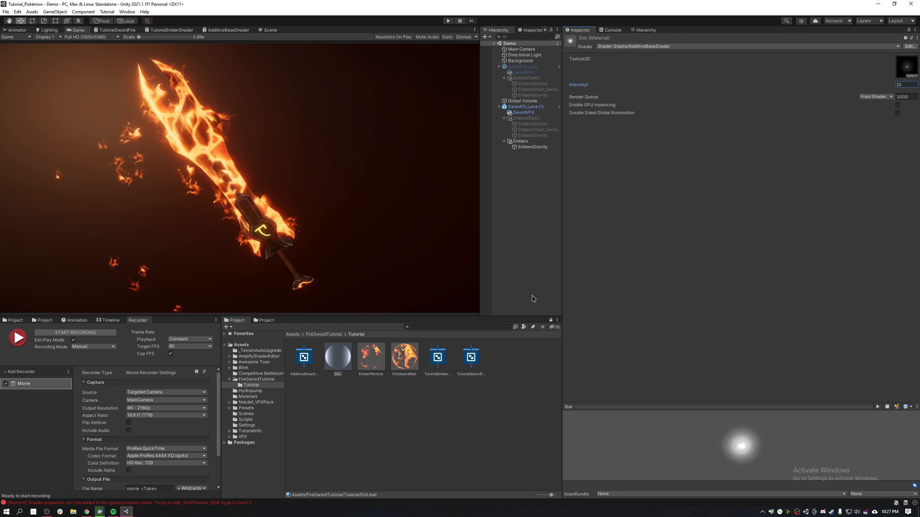
Duplicate the EmbersGravity particle system under Embers and assign the Dot material in the copy's Renderer module.
click(526, 149)
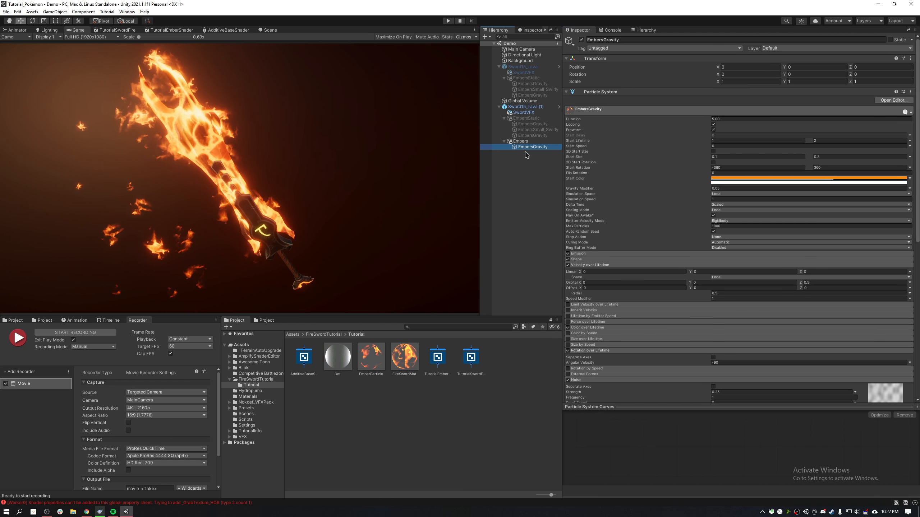
key(ctrl+d)
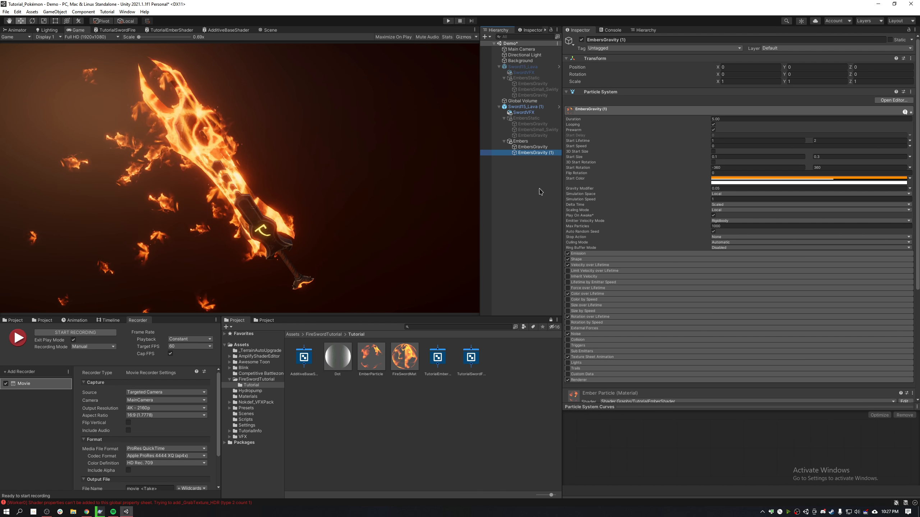
scroll(590, 223, down, 5)
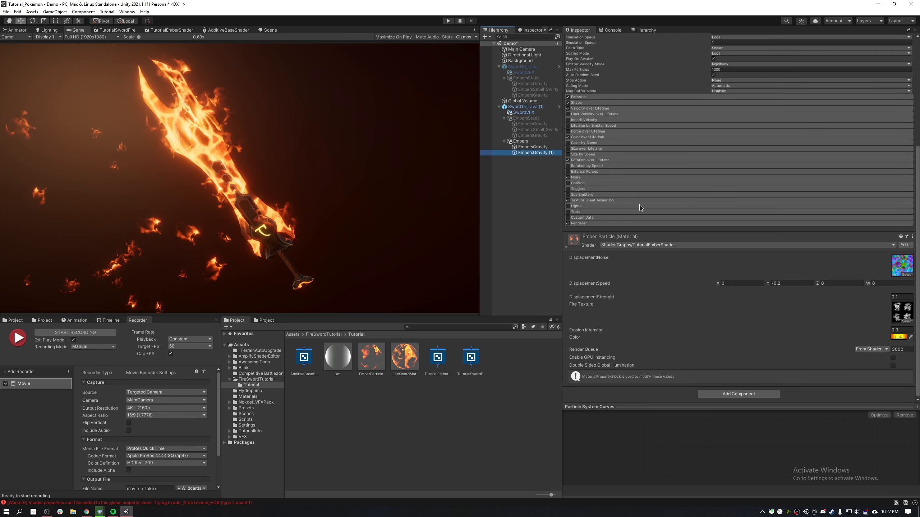
click(590, 223)
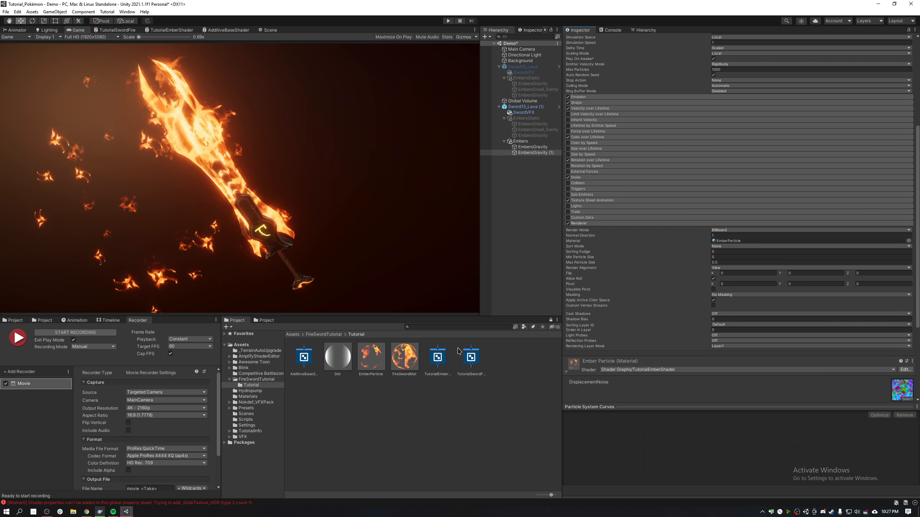
drag(337, 356, 760, 241)
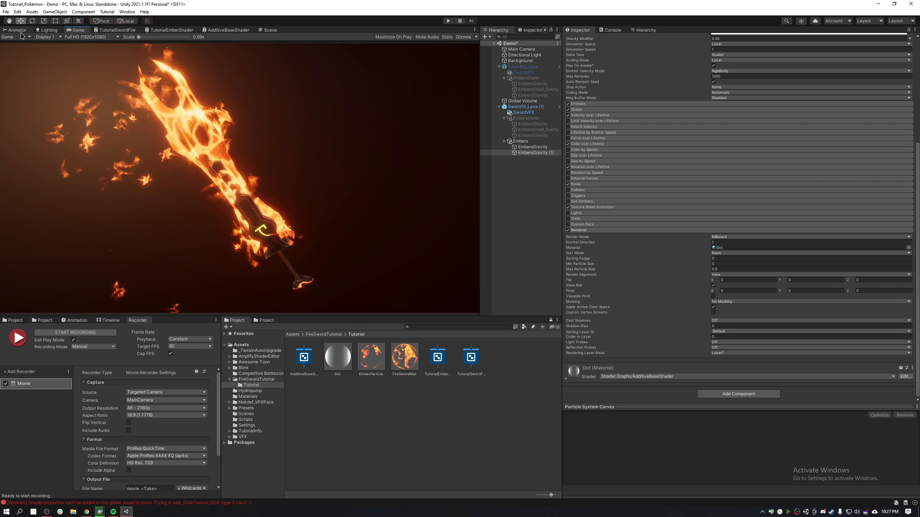
Disable Texture Sheet Animation on the duplicated EmbersGravity while checking its particles in the Scene view, and return to the Game view.
click(270, 30)
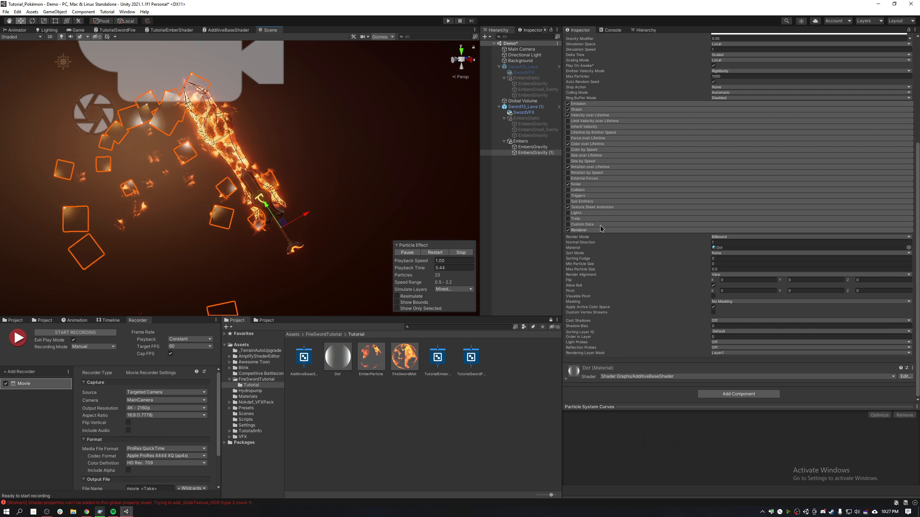
click(590, 207)
click(567, 208)
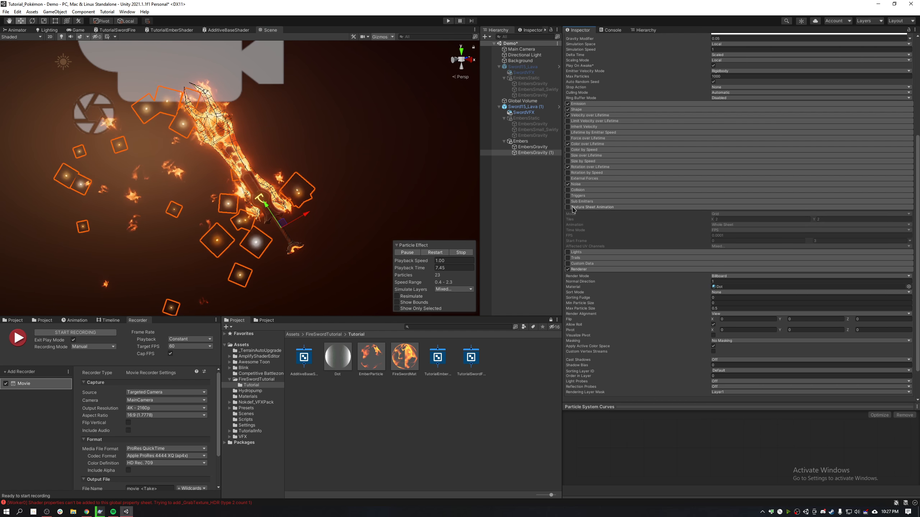
click(590, 208)
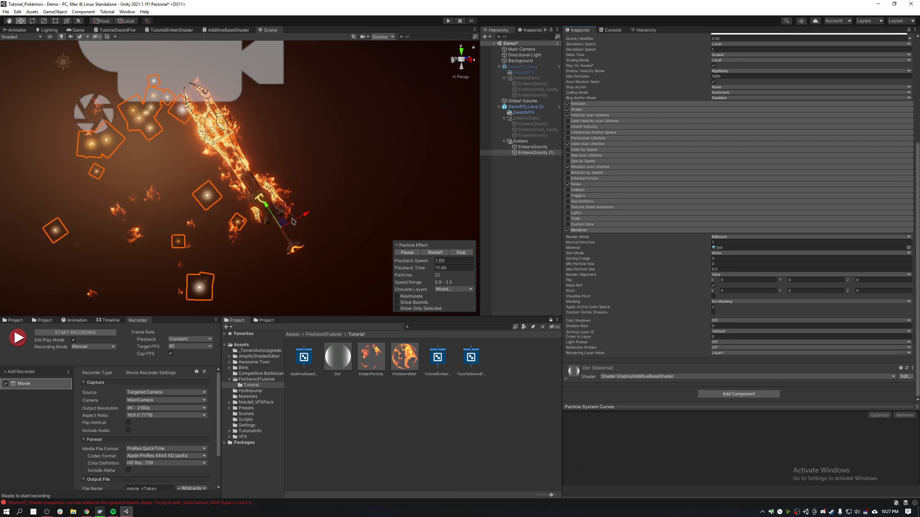
click(77, 30)
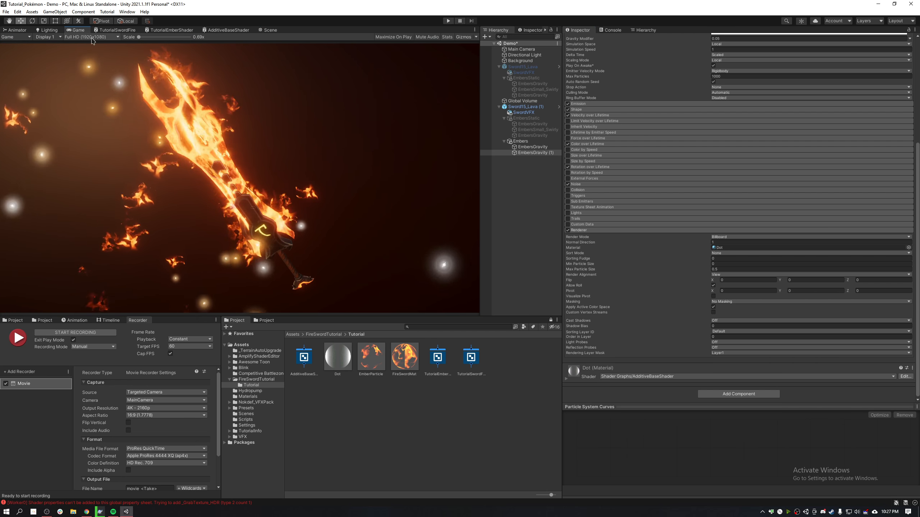
Set the two Start Color values of EmbersGravity (1) to red-orange FF3700 and orange FF9900, and save the scene.
scroll(828, 126, up, 5)
click(829, 158)
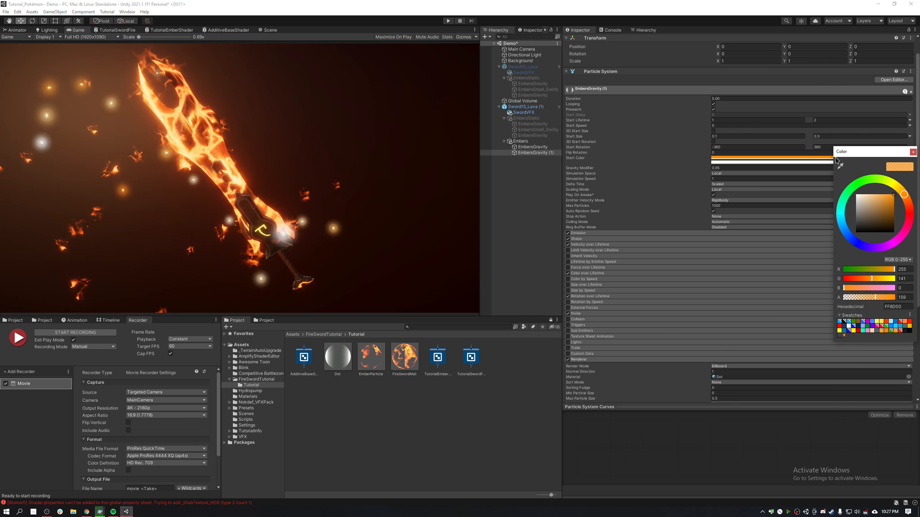
click(909, 205)
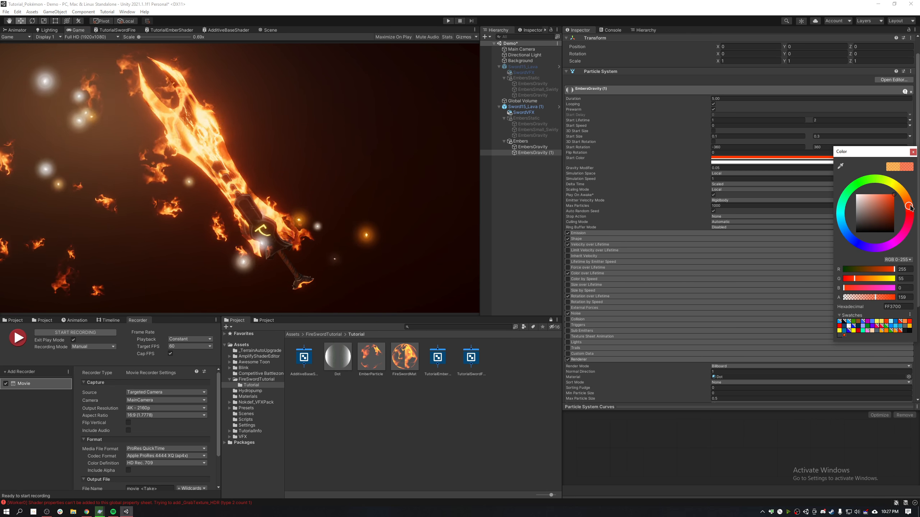
click(913, 152)
click(833, 162)
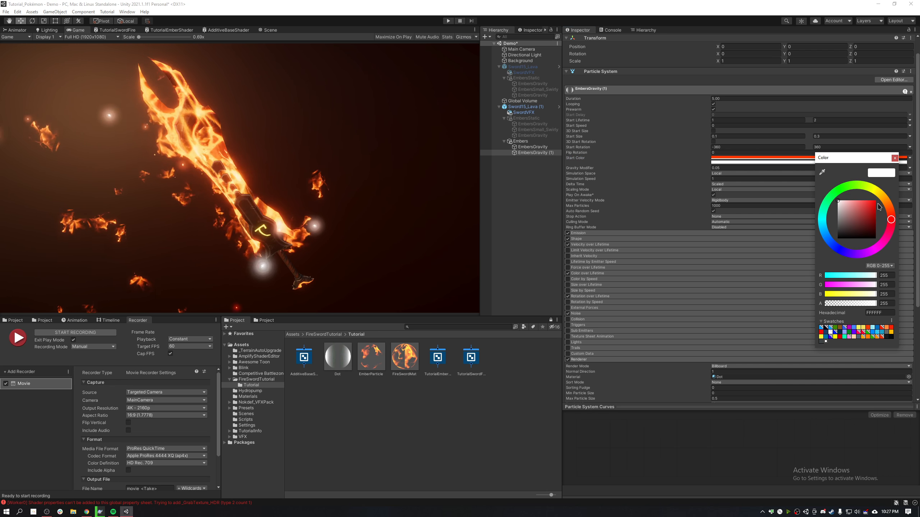
drag(891, 219, 887, 169)
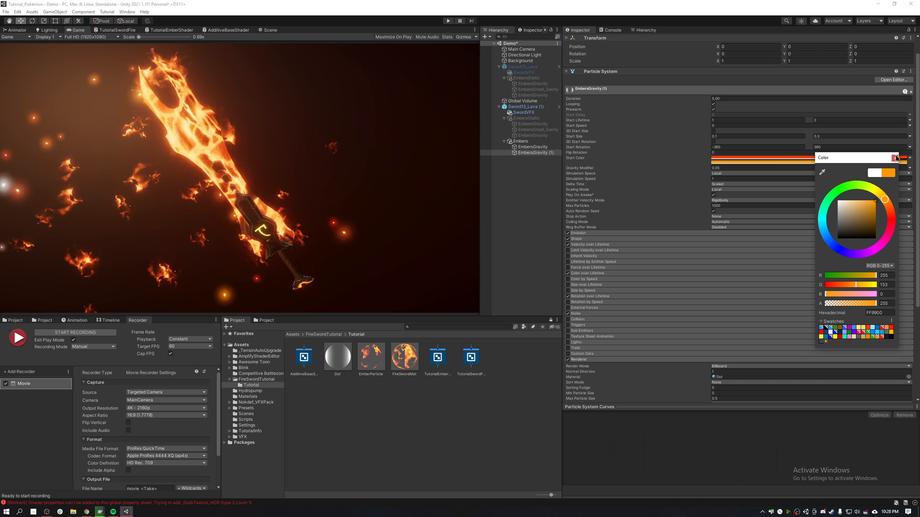
click(895, 158)
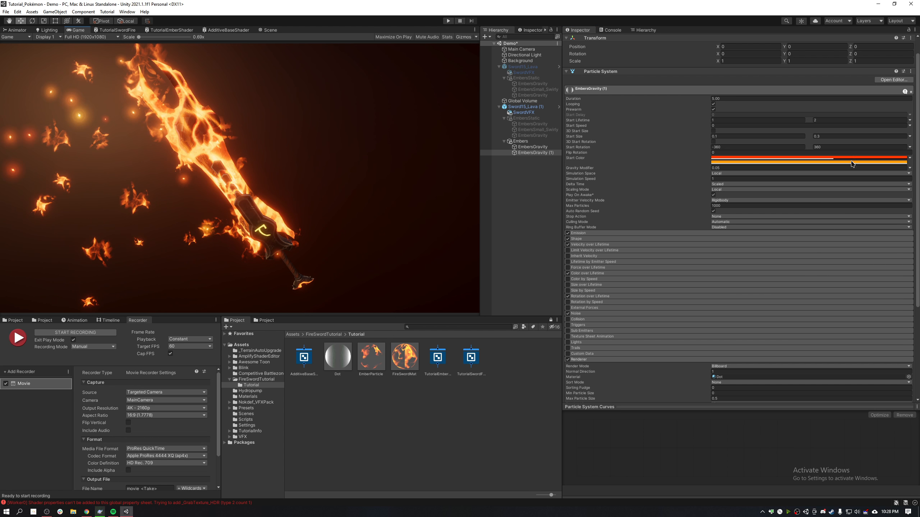
key(ctrl+s)
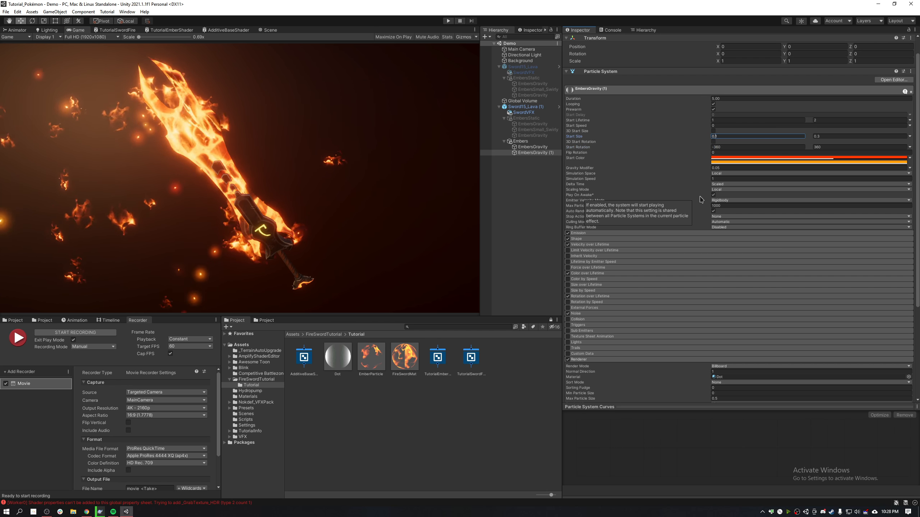
Set the Start Size range of EmbersGravity (1) to 0.05 and 0.1.
text(01)
key(Tab)
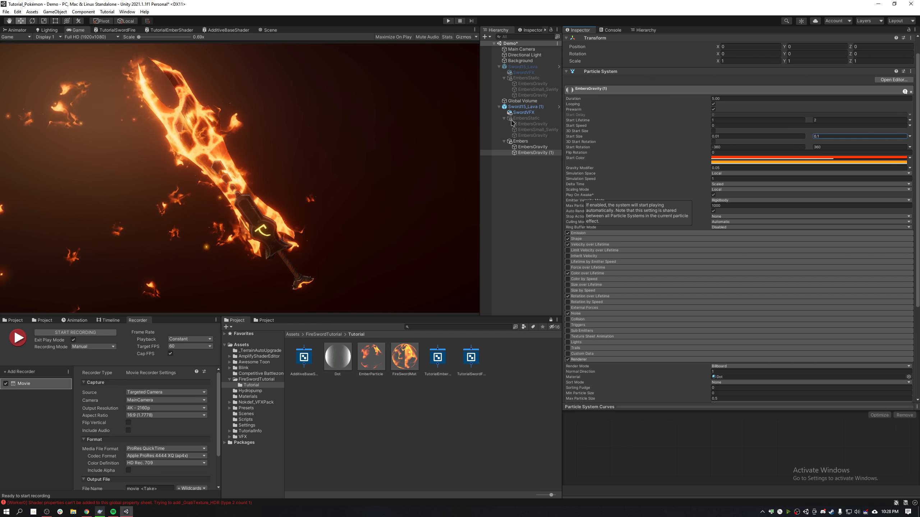
click(310, 142)
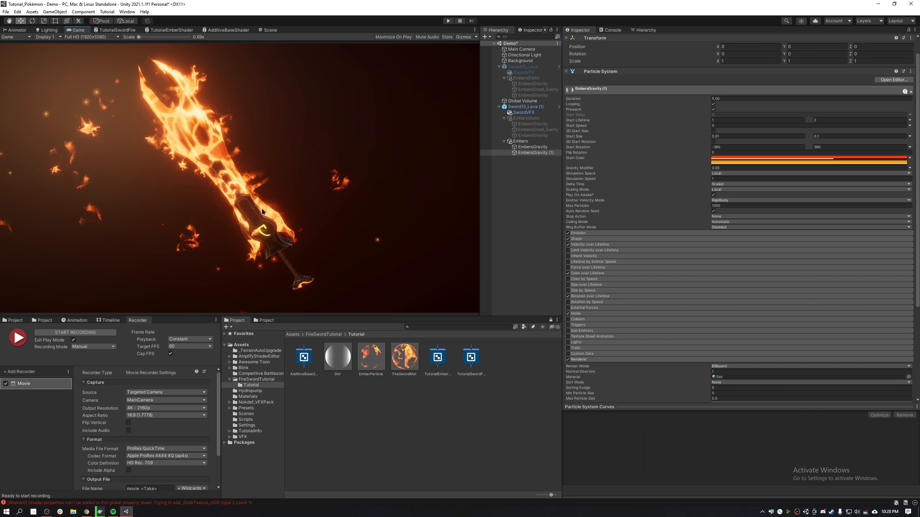
click(733, 136)
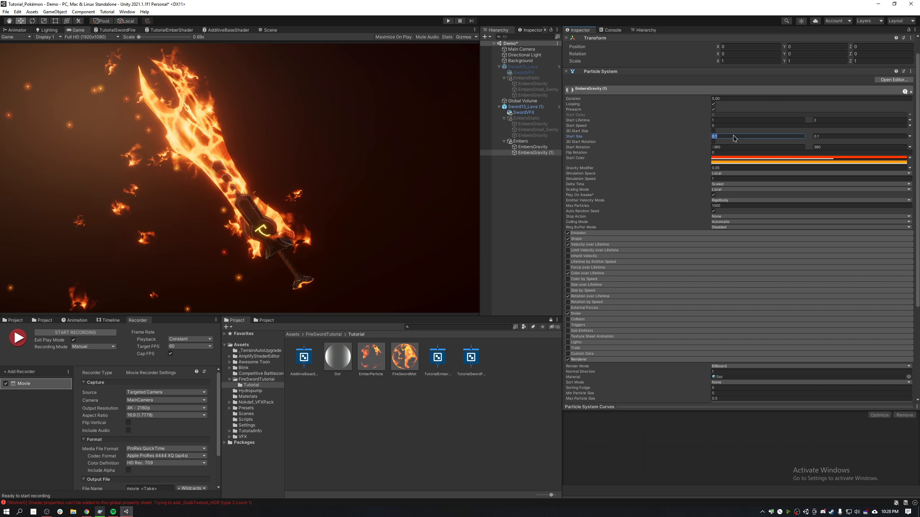
text(0.05)
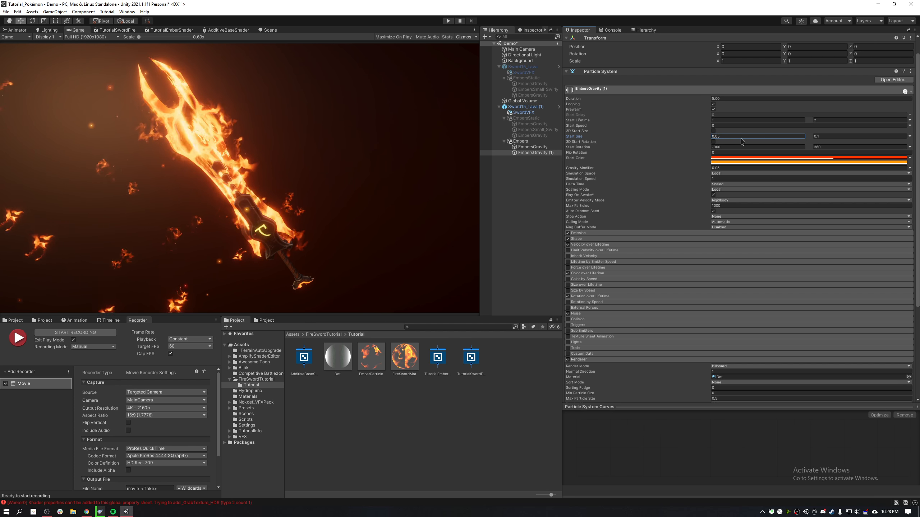
click(290, 179)
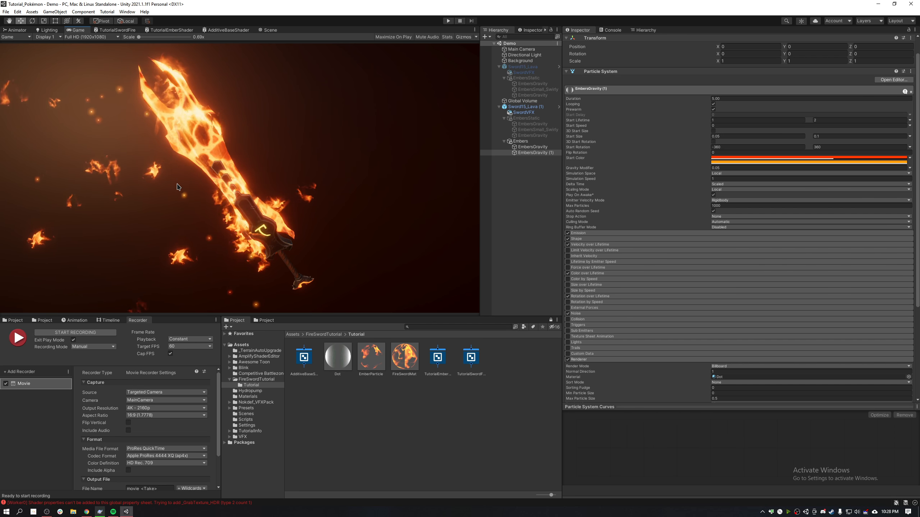
In the Color over Lifetime gradient of EmbersGravity (1), move the last fully opaque alpha key to location 47.9%.
scroll(597, 159, down, 5)
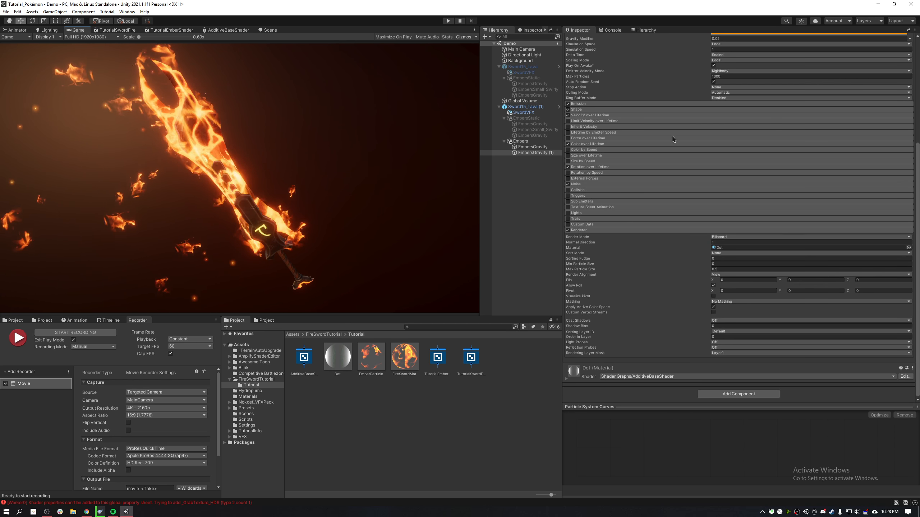
click(588, 144)
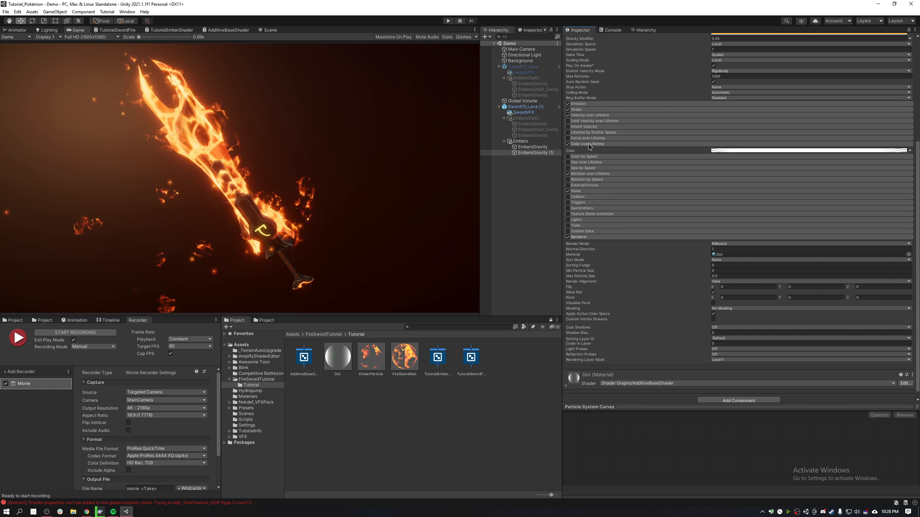
click(762, 150)
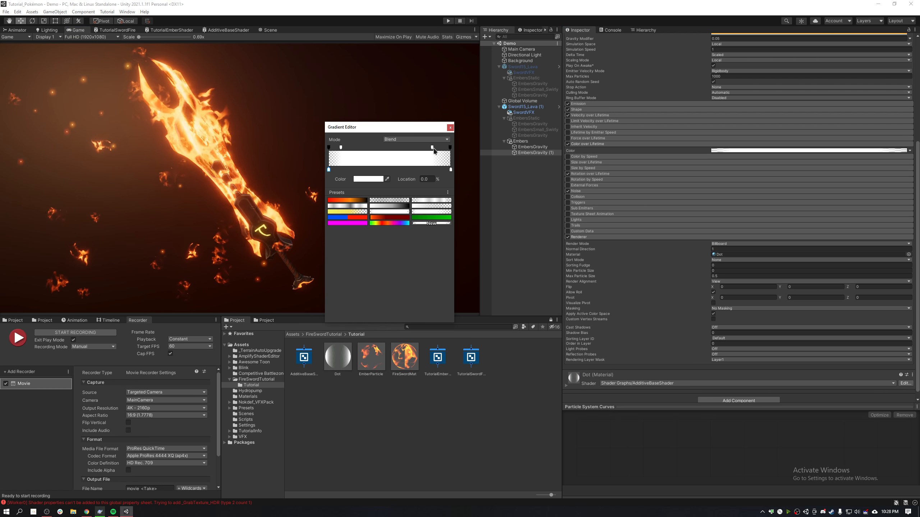
drag(432, 147, 396, 149)
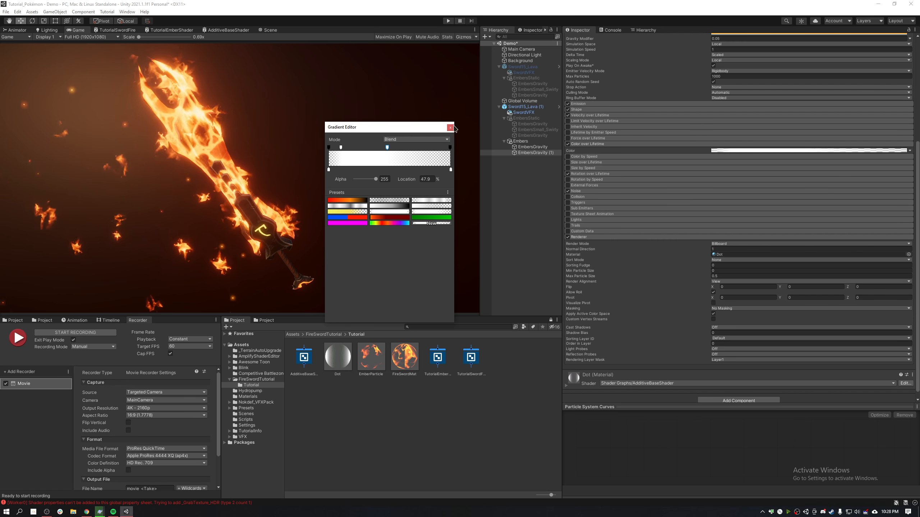
click(450, 127)
Set the Emission module's Rate over Time for EmbersGravity (1) to 50.
scroll(656, 136, up, 5)
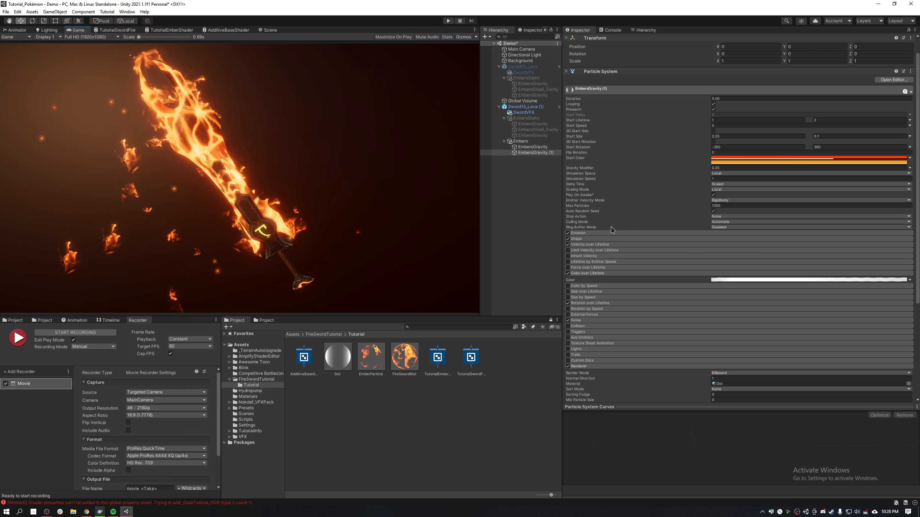
click(584, 233)
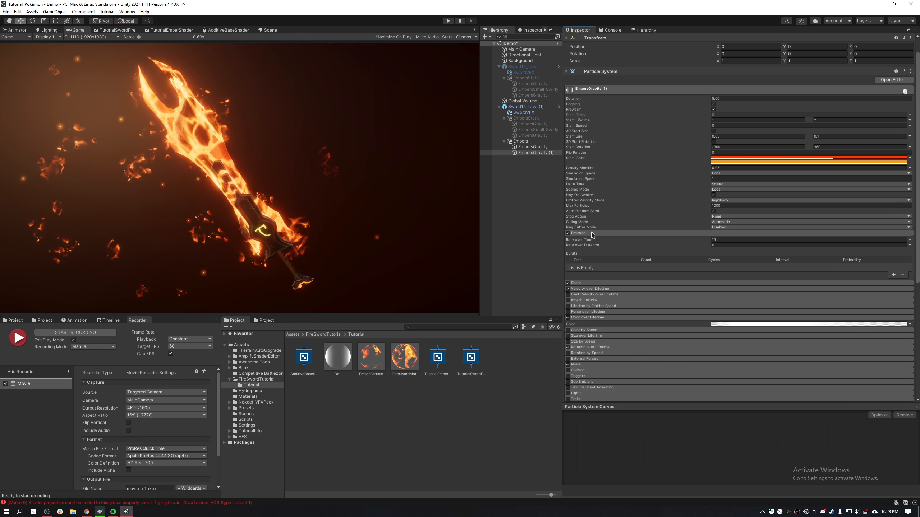
click(715, 240)
text(50)
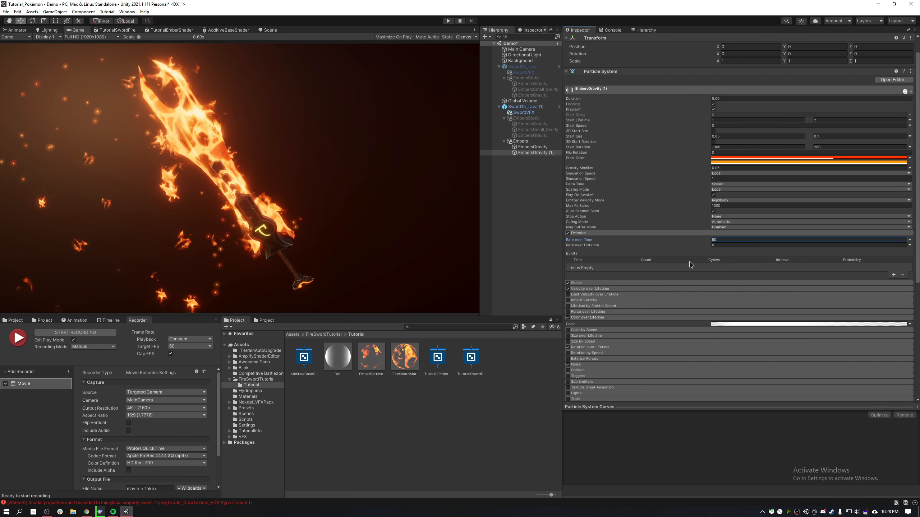
Try Orbital Z values of 1 and 2 in the Velocity over Lifetime module of EmbersGravity (1).
click(594, 289)
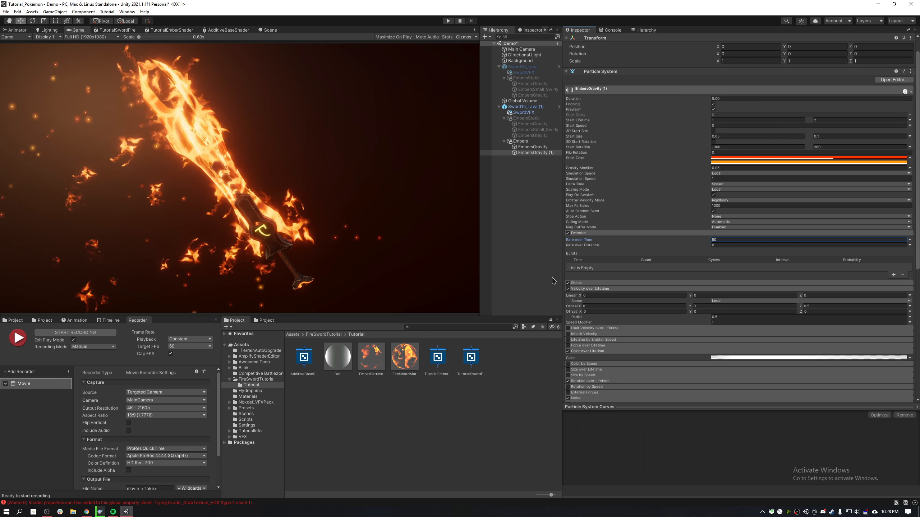
click(809, 306)
text(1)
key(Tab)
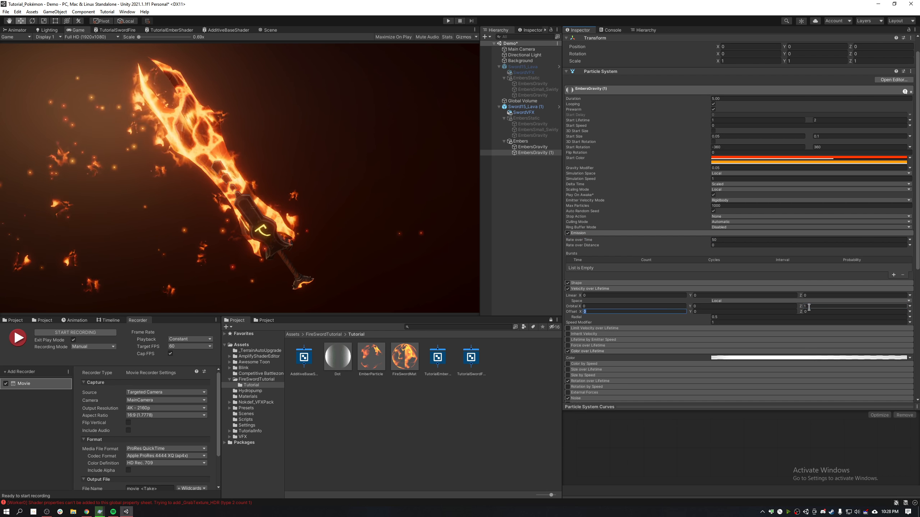
click(809, 306)
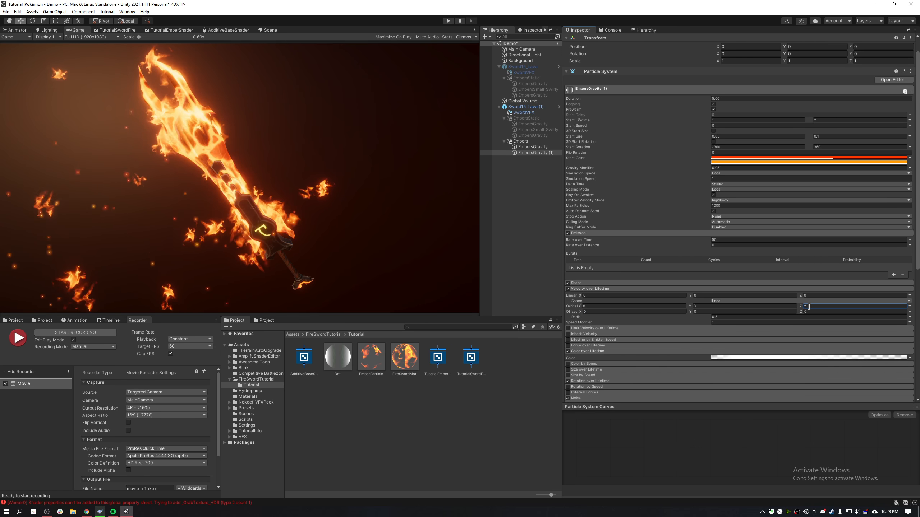
text(2)
key(Tab)
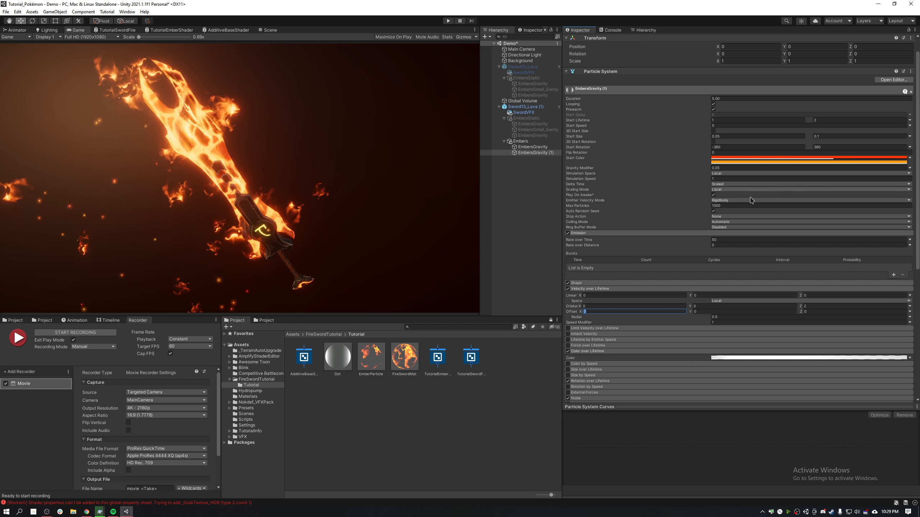
Set the Start Lifetime range of EmbersGravity (1) to 0.3 and 1, raise emission Rate over Time to 100, and save the scene.
click(724, 120)
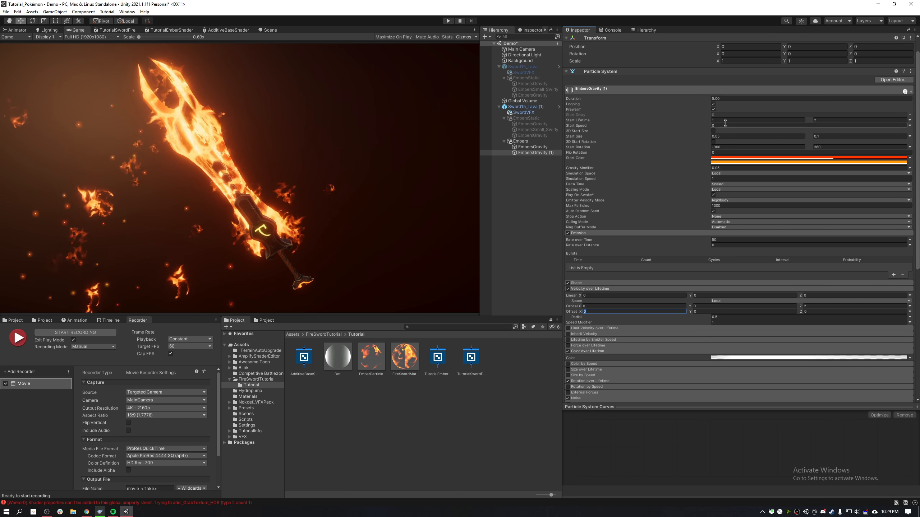
text(.5)
key(Tab)
text(1)
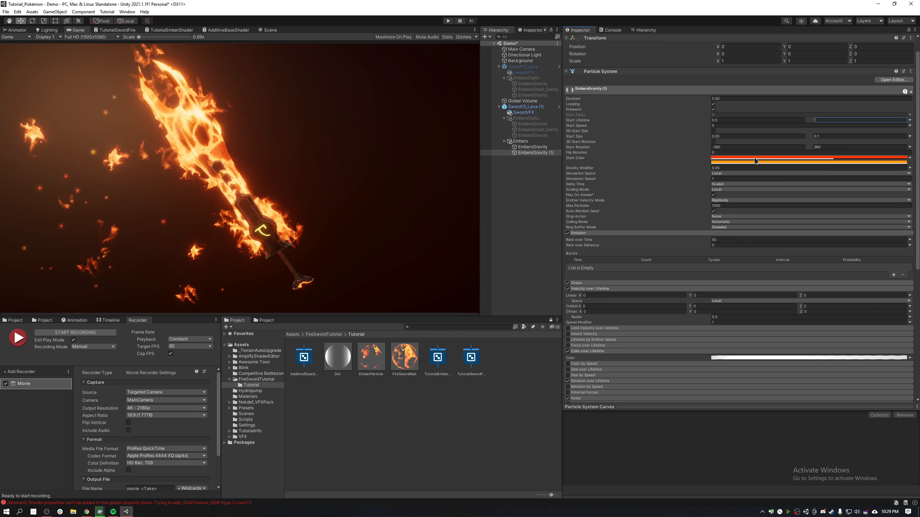
click(763, 121)
text(.3)
key(Tab)
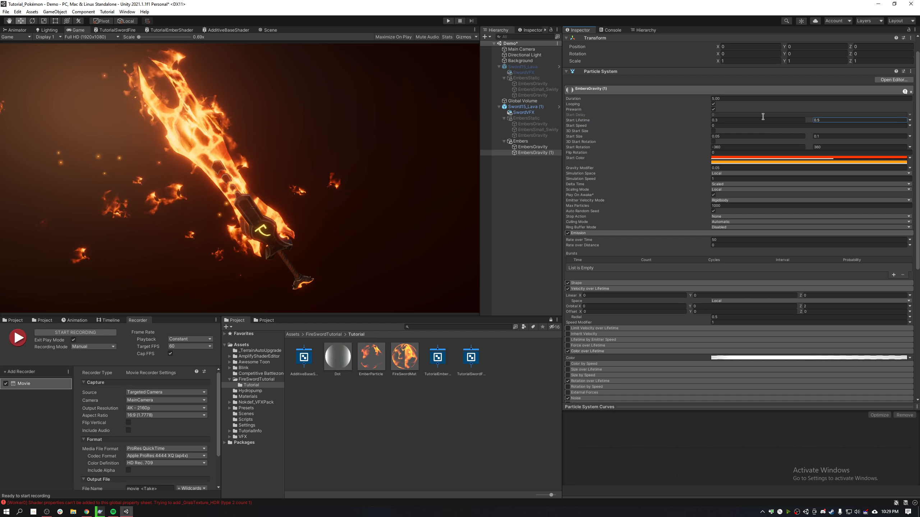
click(802, 126)
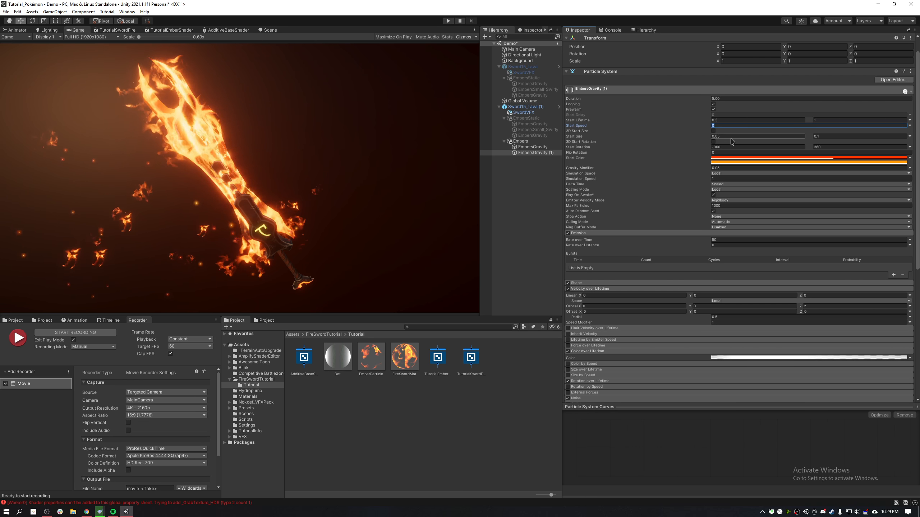
click(726, 240)
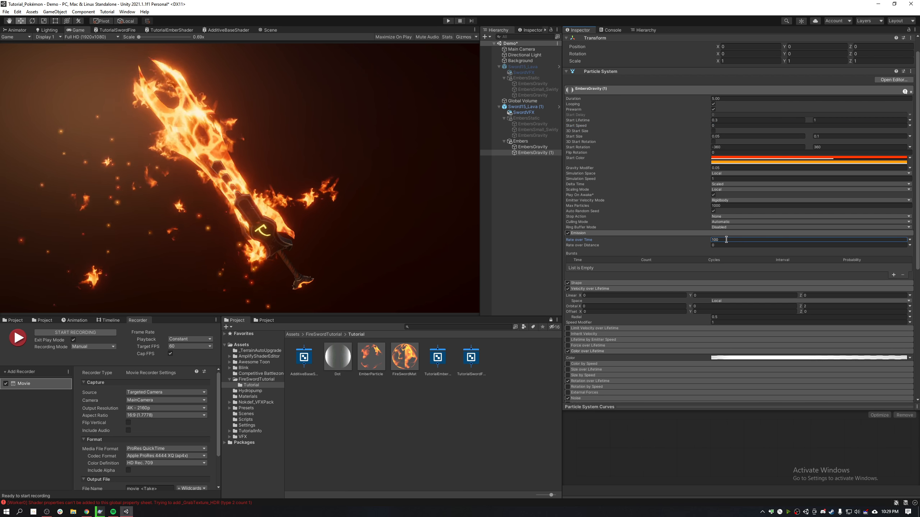
click(258, 176)
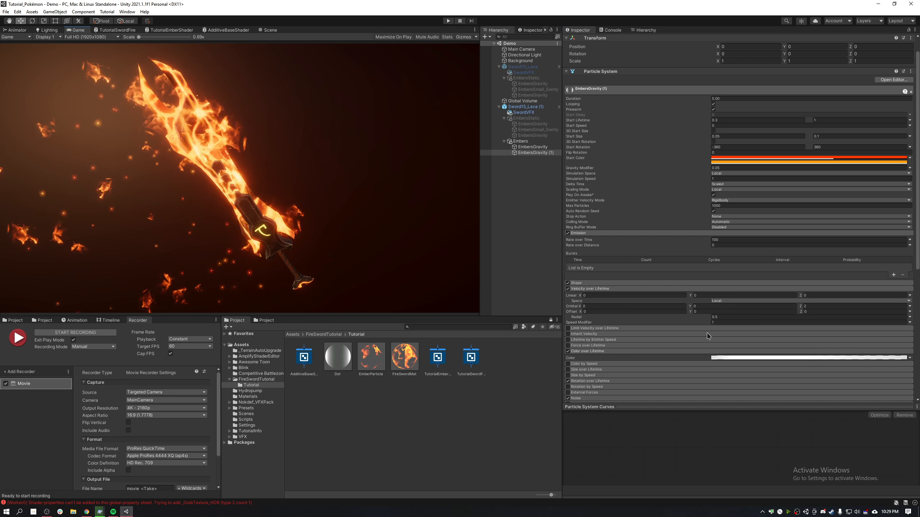
In the Noise module of EmbersGravity (1), set Strength to 0.99 and Frequency to 0.42.
scroll(581, 272, down, 6)
click(576, 269)
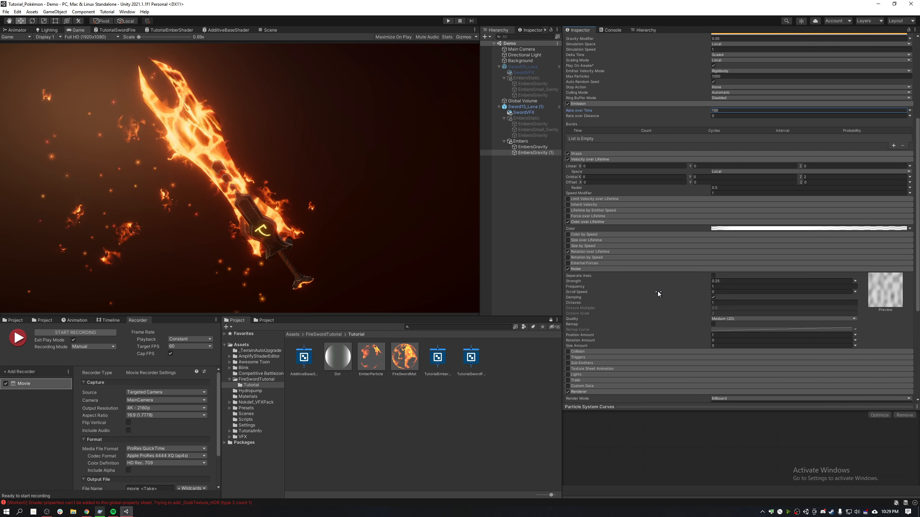
click(728, 287)
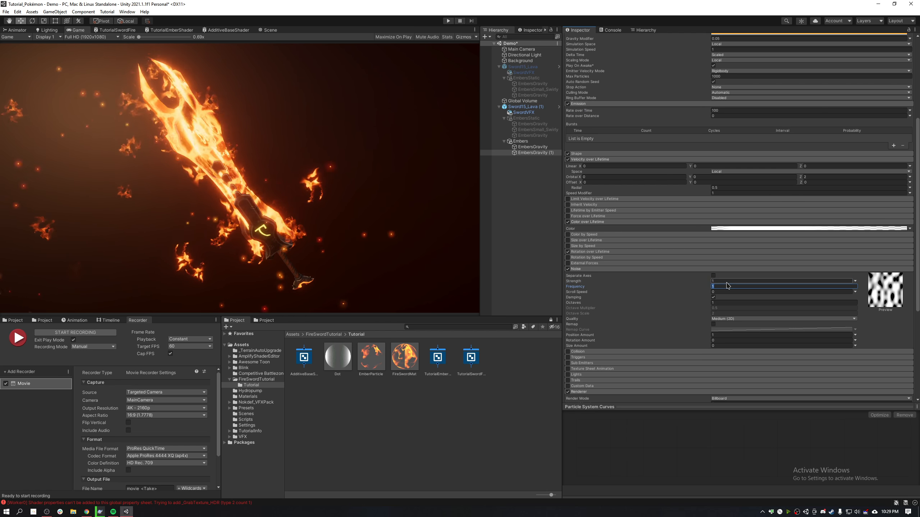
click(726, 282)
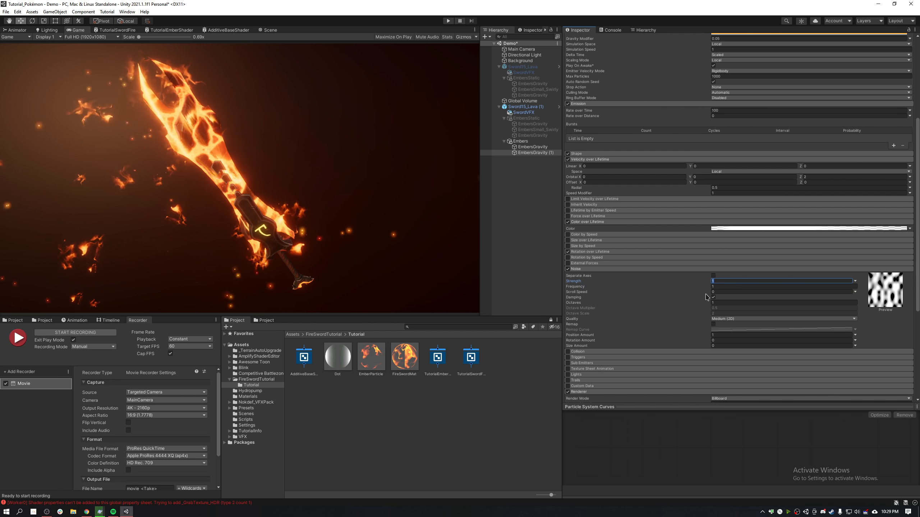
text(0.5)
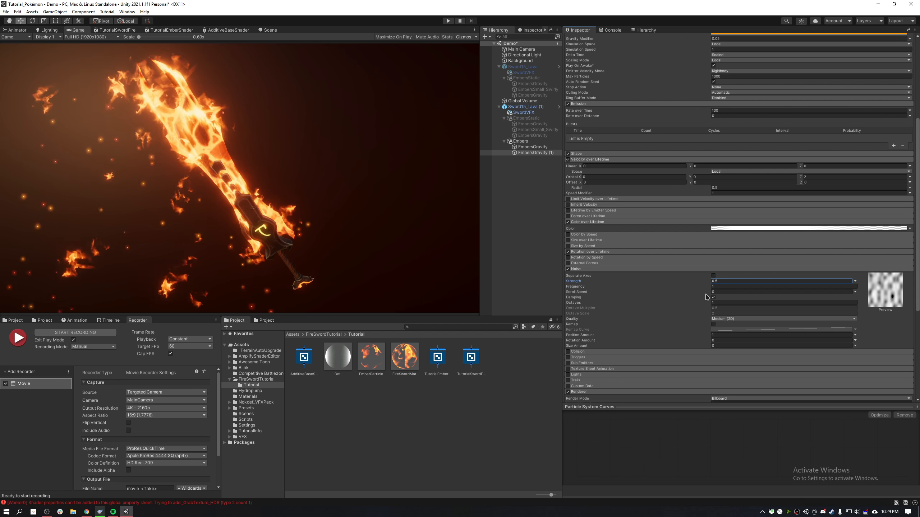
drag(706, 287, 697, 287)
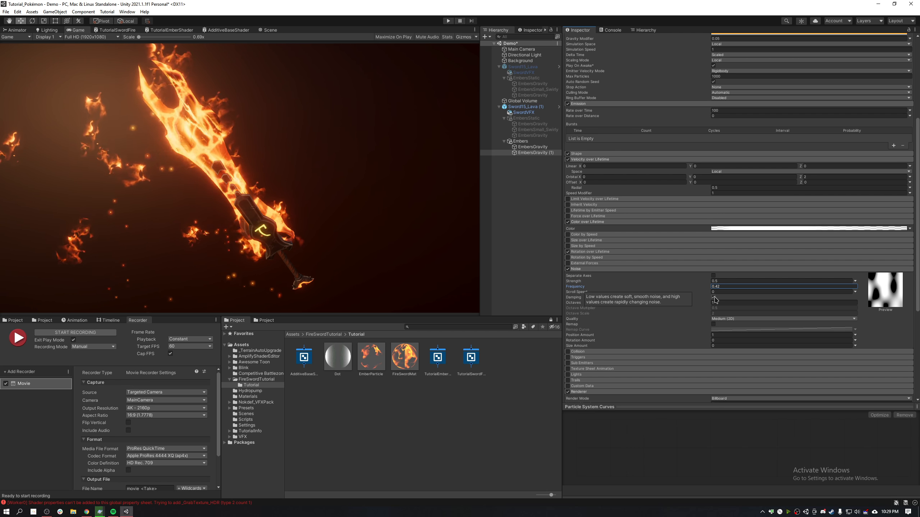
mouse_move(706, 282)
mouse_down()
mouse_move(728, 282)
mouse_move(683, 284)
mouse_move(724, 297)
mouse_move(711, 296)
mouse_up()
click(430, 192)
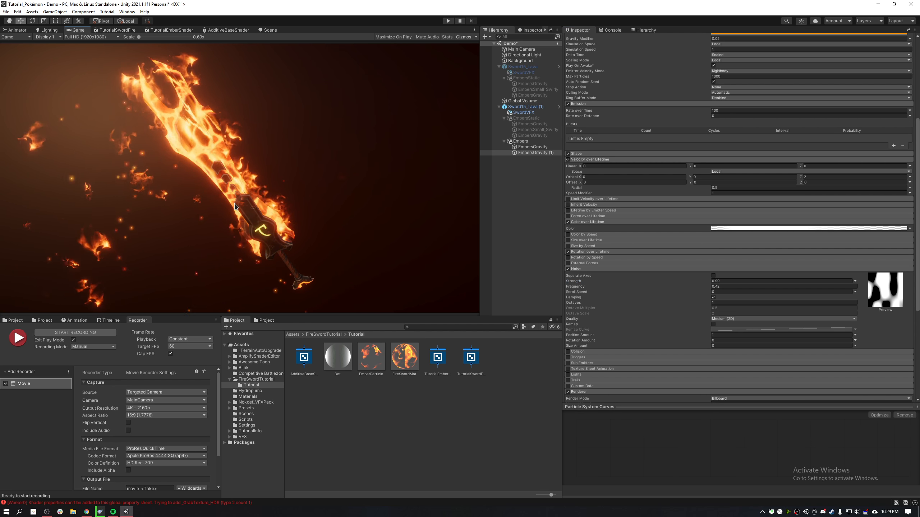
Set the Velocity over Lifetime Orbital Z of EmbersGravity (1) to 1, save the scene, and preview the effect in the maximized Game view.
scroll(825, 324, up, 5)
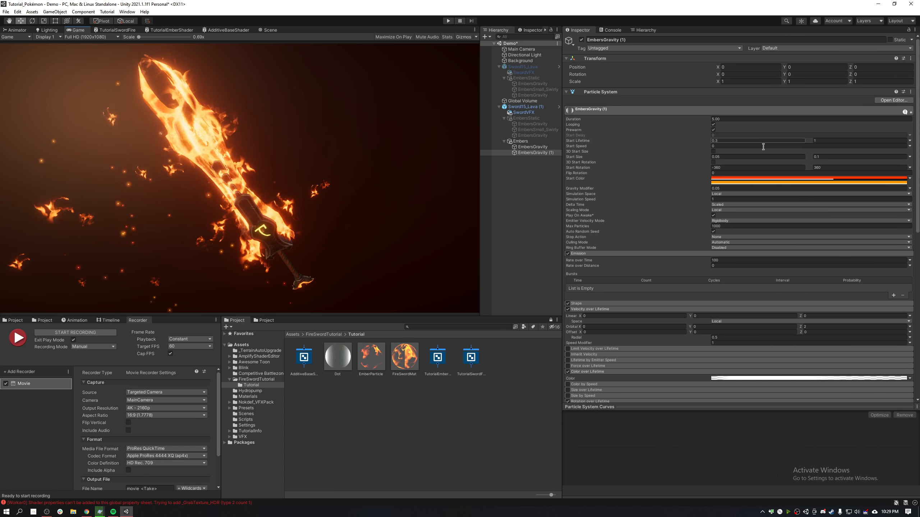
click(823, 322)
click(822, 326)
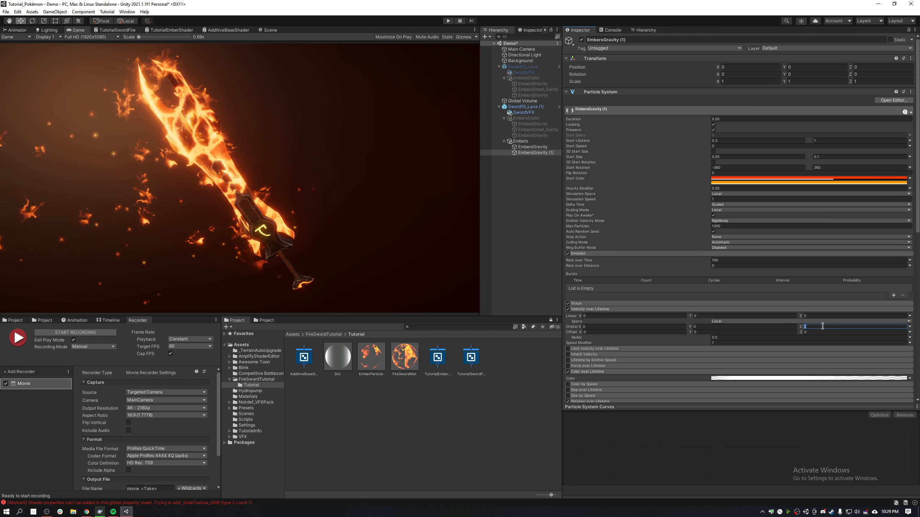
text(1)
key(Tab)
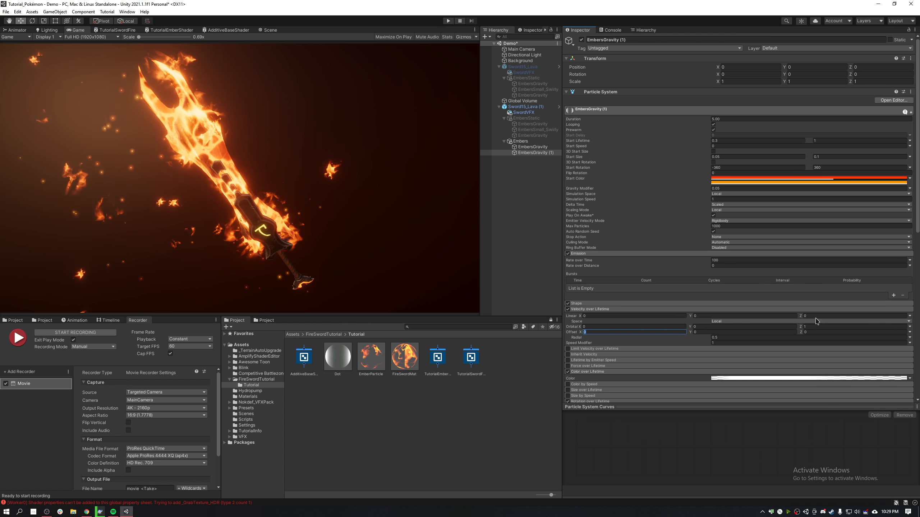
click(150, 153)
key(shift+space)
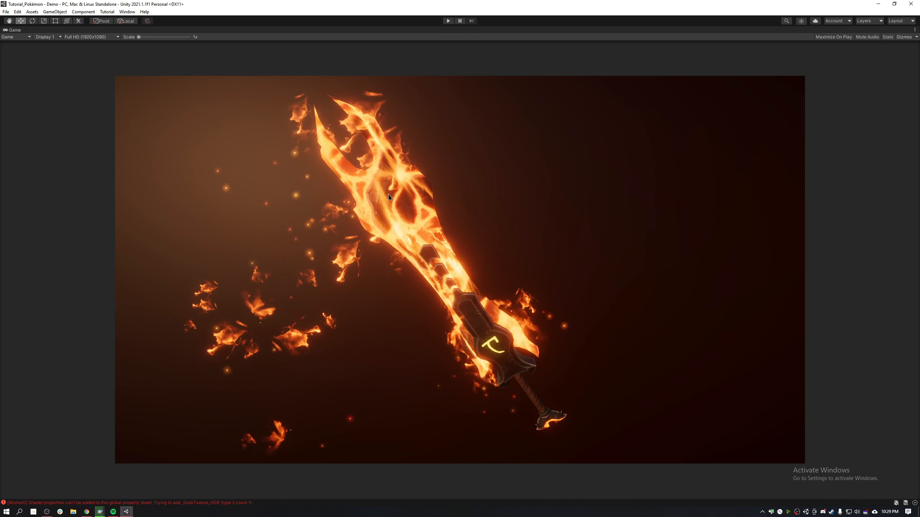
key(shift+space)
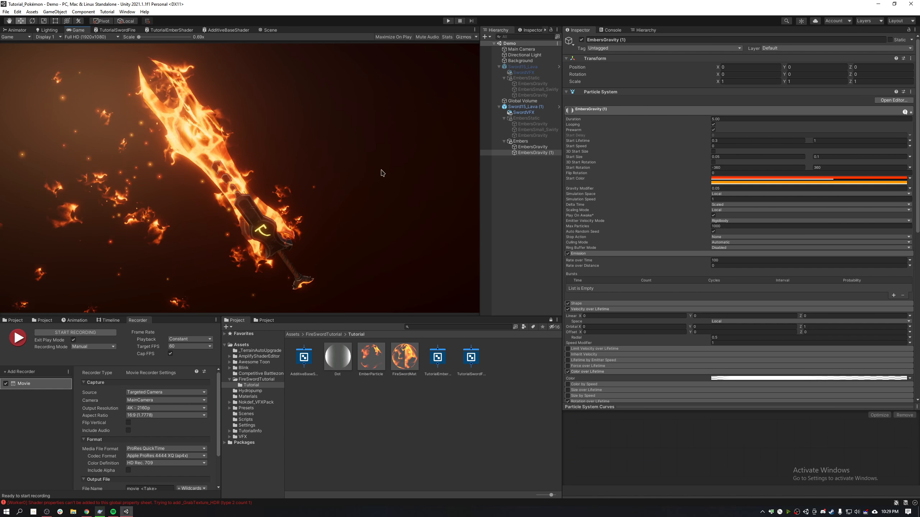
Duplicate EmbersGravity (1) and, in the copy, set Gravity Modifier to 0 and disable the Noise module.
key(ctrl+d)
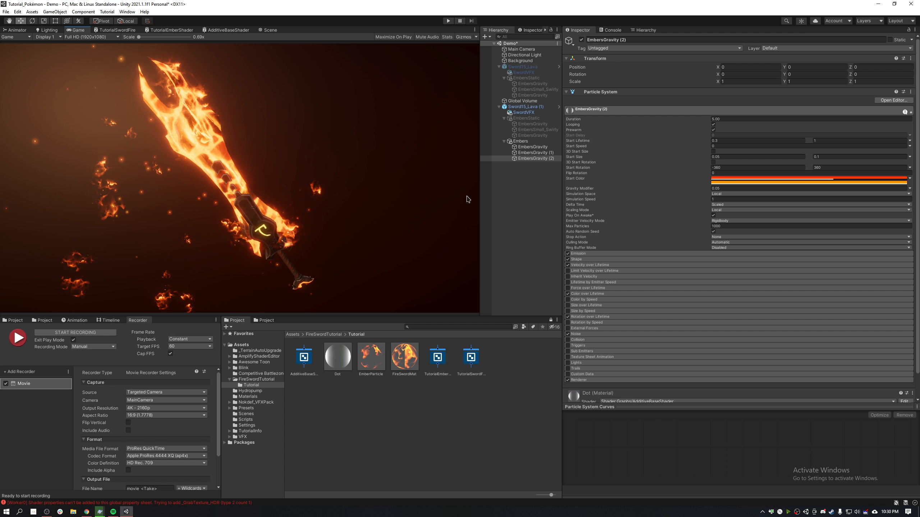
scroll(603, 237, down, 2)
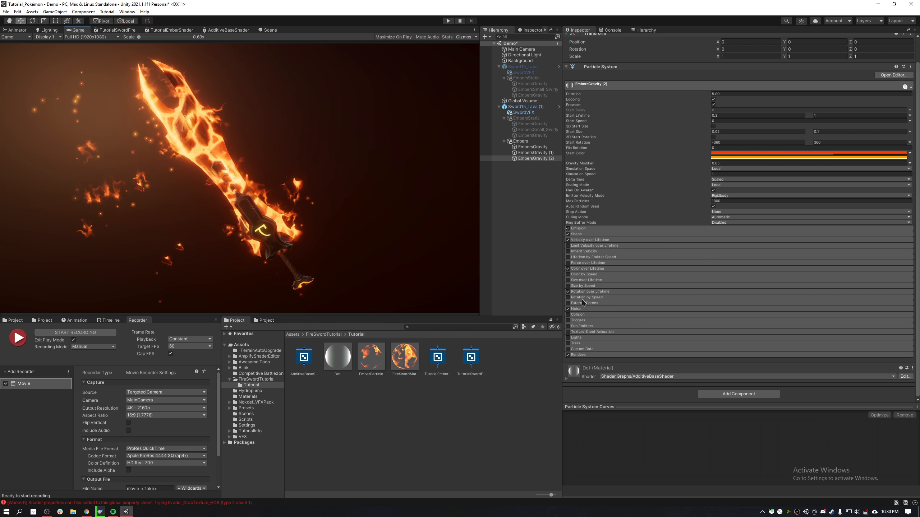
click(727, 163)
text(0)
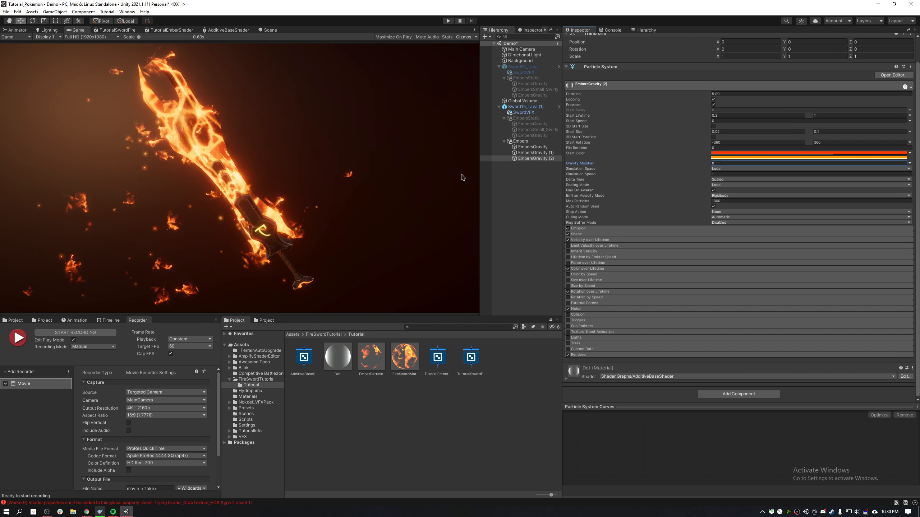
click(294, 160)
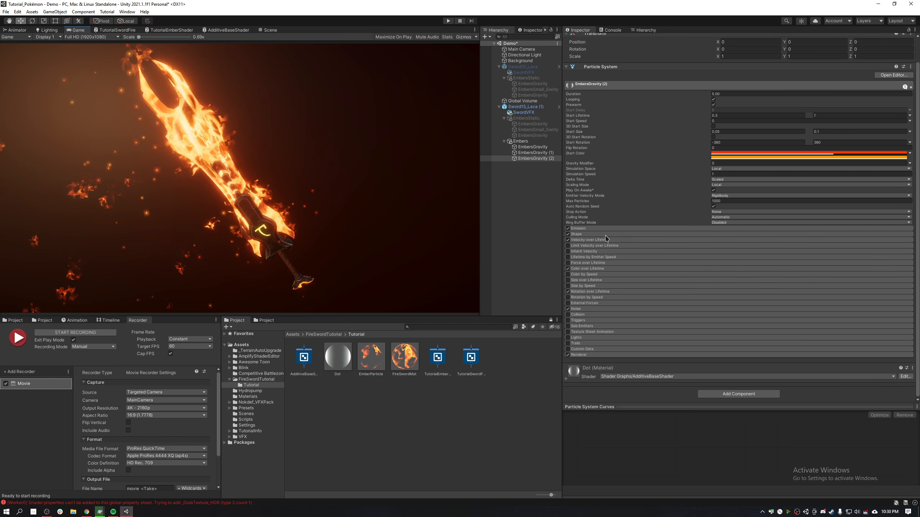
click(567, 308)
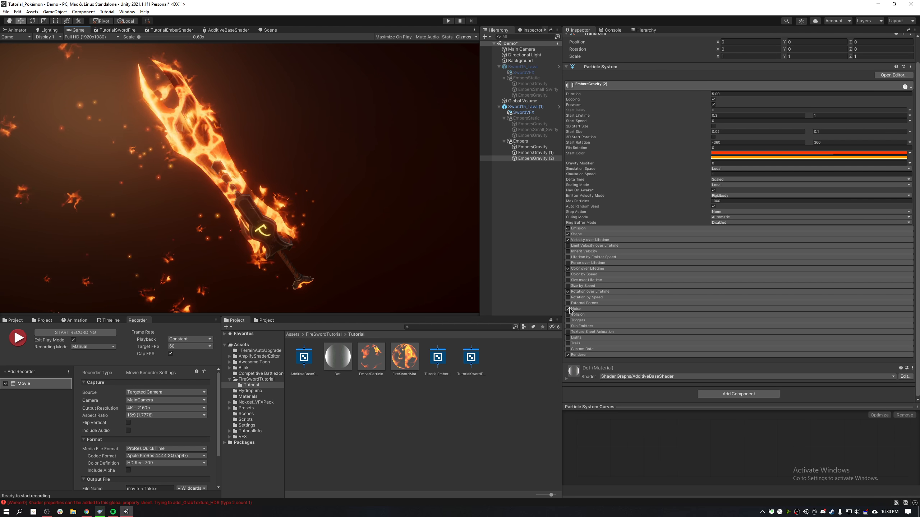
Deactivate EmbersGravity and EmbersGravity (1) so that EmbersGravity (2) can be tuned separately.
click(532, 153)
shift+click(530, 147)
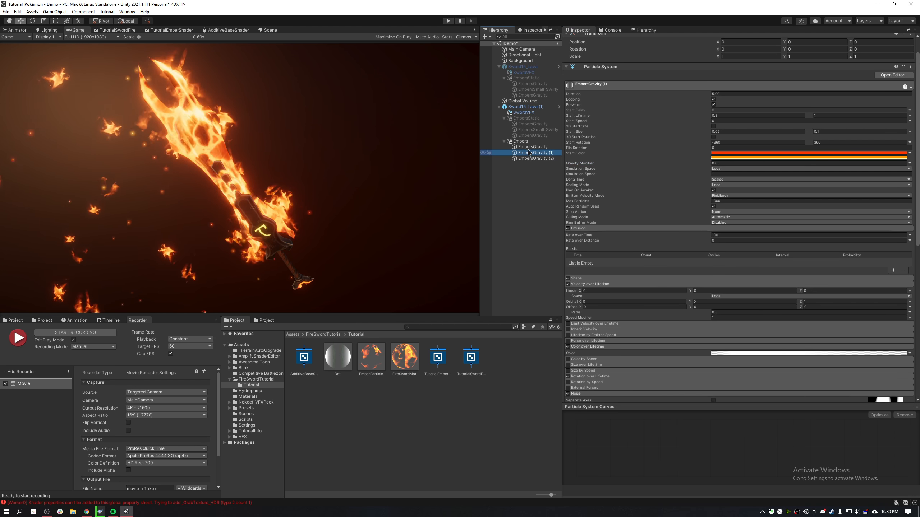
scroll(611, 54, up, 2)
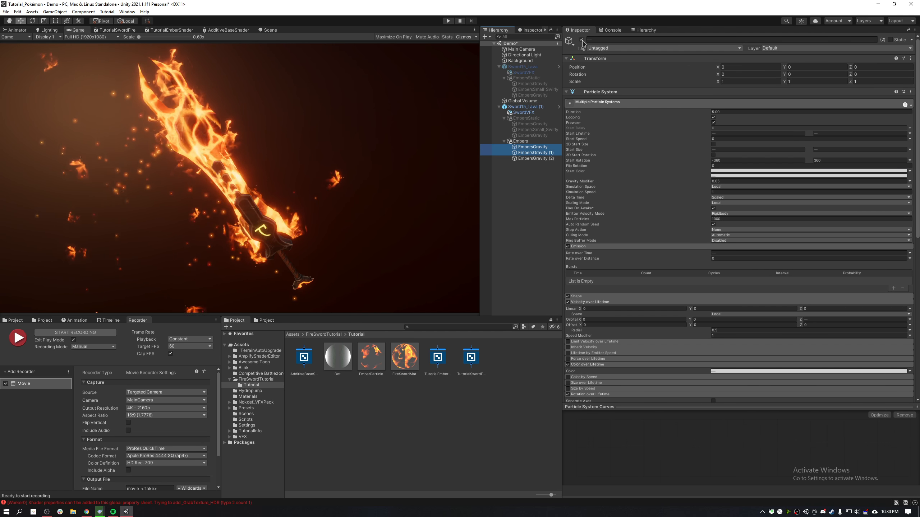
click(581, 39)
In the Velocity over Lifetime module of EmbersGravity (2), try a stronger Orbital Z, undo it, and set Orbital Z to 0.
click(536, 158)
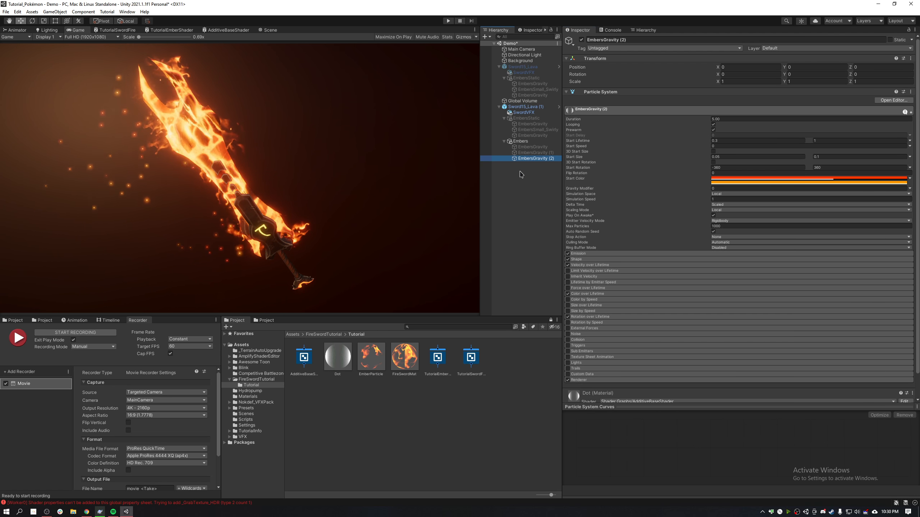
scroll(589, 223, down, 1)
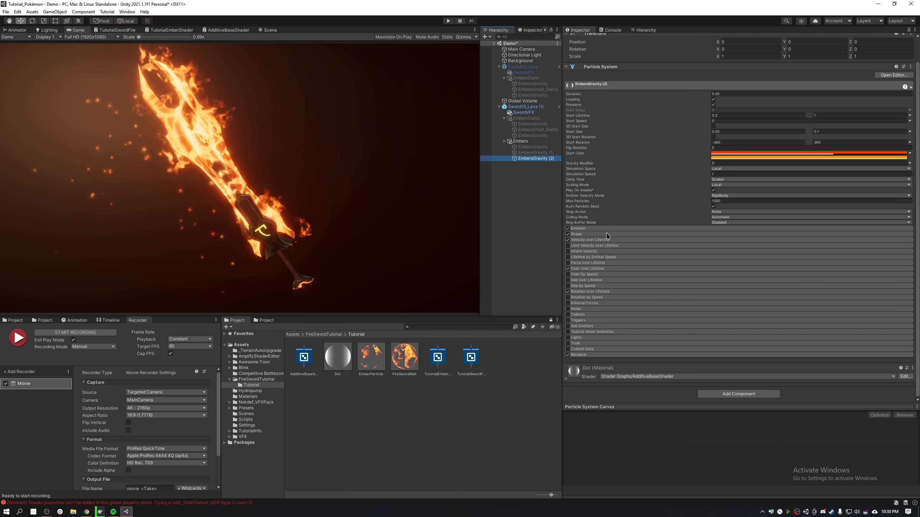
click(594, 240)
drag(807, 257, 917, 255)
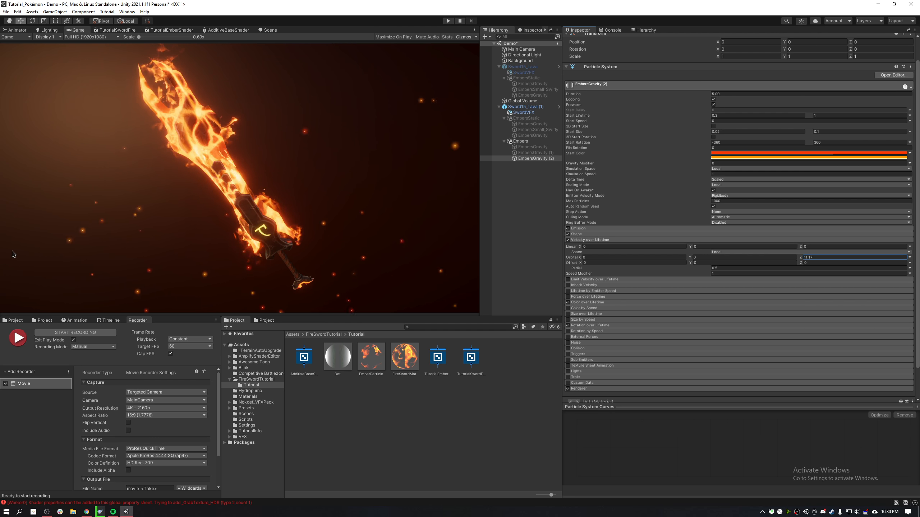
key(ctrl+z)
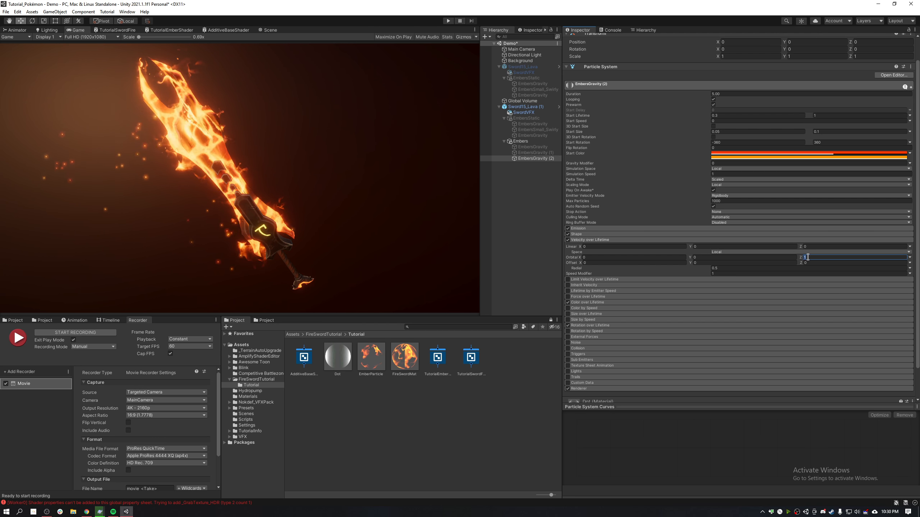
text(0)
Set the Velocity over Lifetime Orbital Y of EmbersGravity (2) to 5 after trying 100.
drag(690, 257, 749, 256)
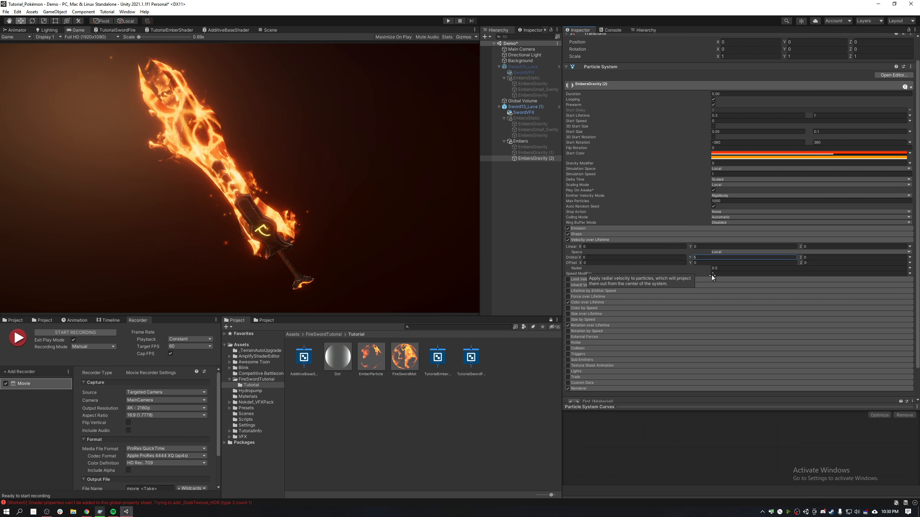
click(707, 259)
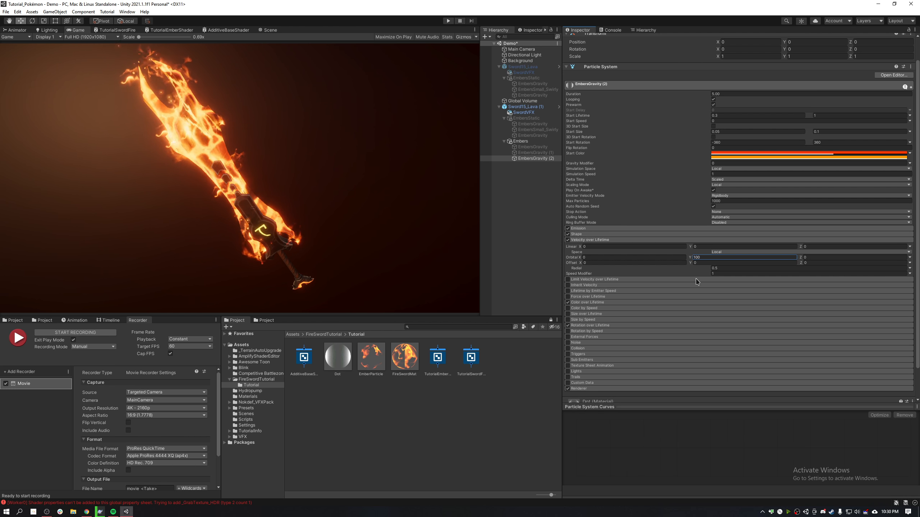
click(708, 257)
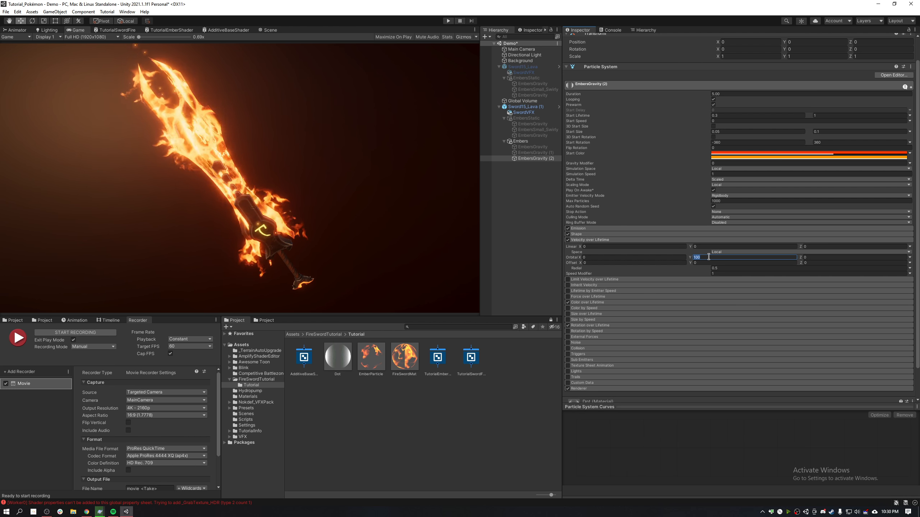
text(5)
key(Tab)
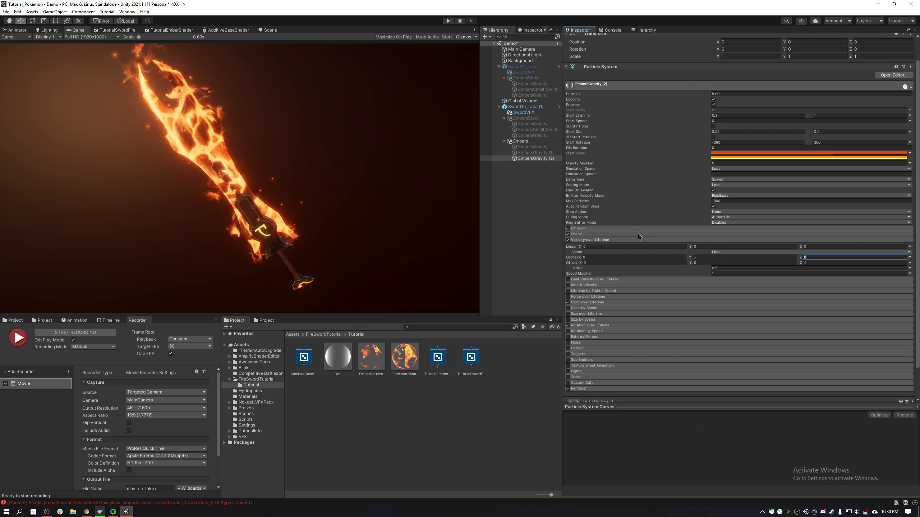
Set the Shape Normal Offset of EmbersGravity (2) to 0.2 and the Emission Rate over Time to 150, then collapse both modules.
click(590, 235)
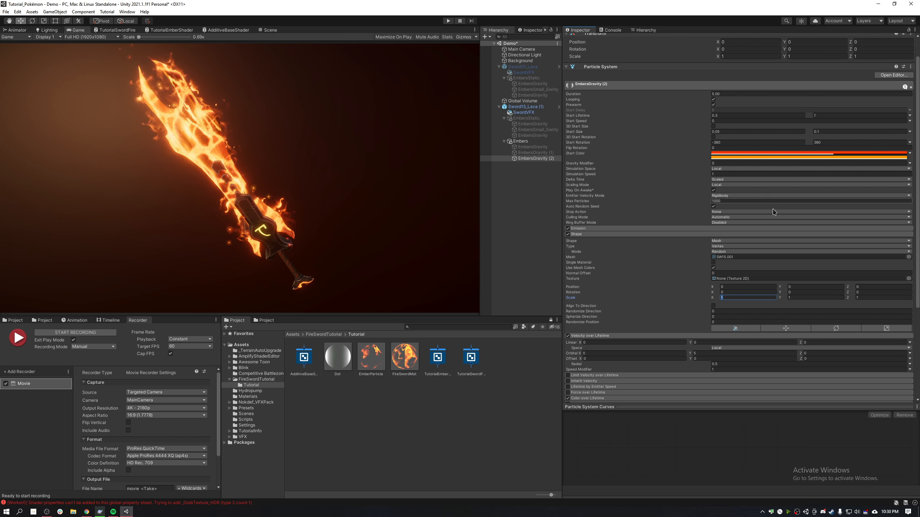
click(707, 274)
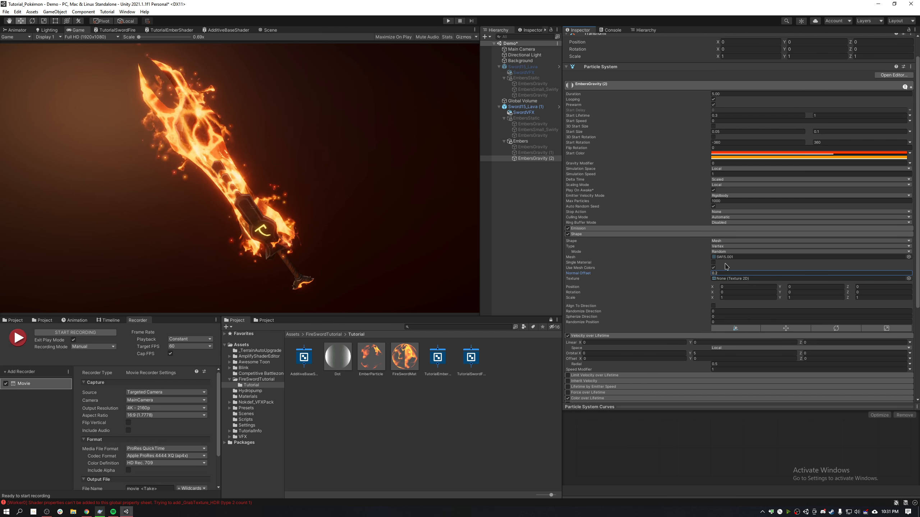
click(601, 230)
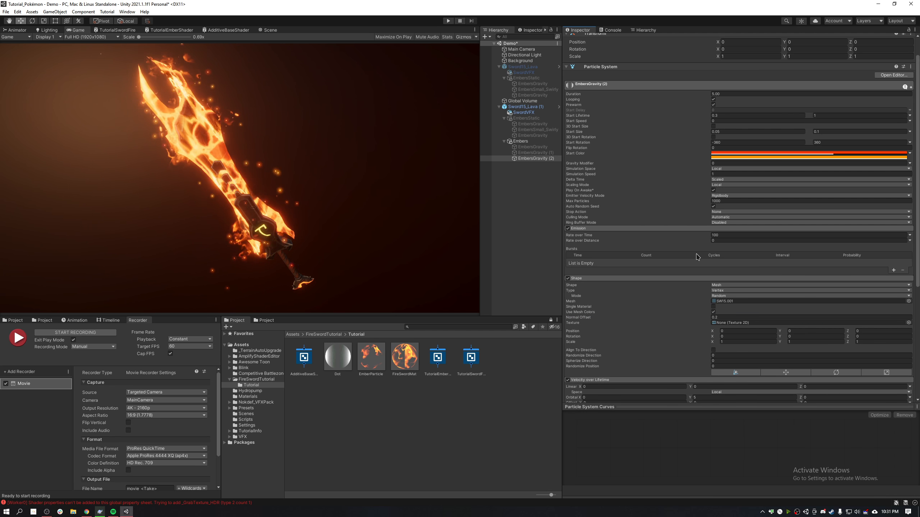
click(734, 235)
text(150)
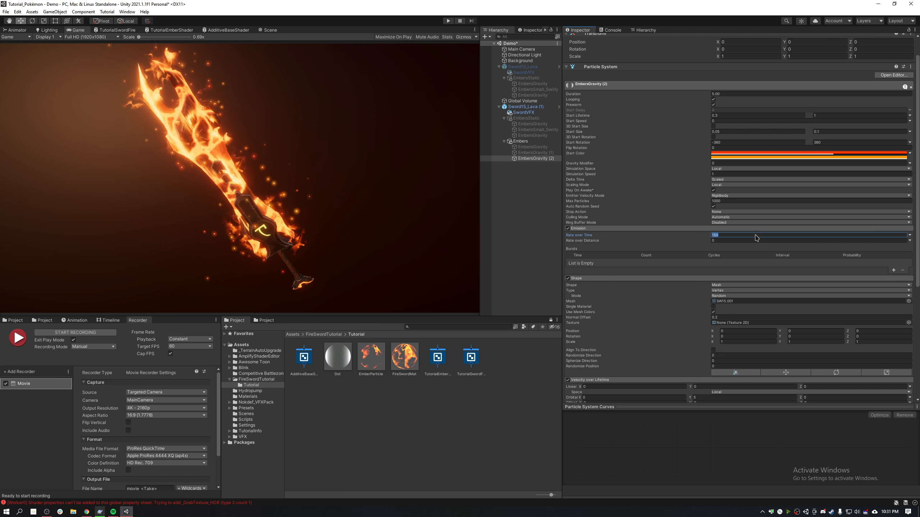
click(659, 228)
click(663, 234)
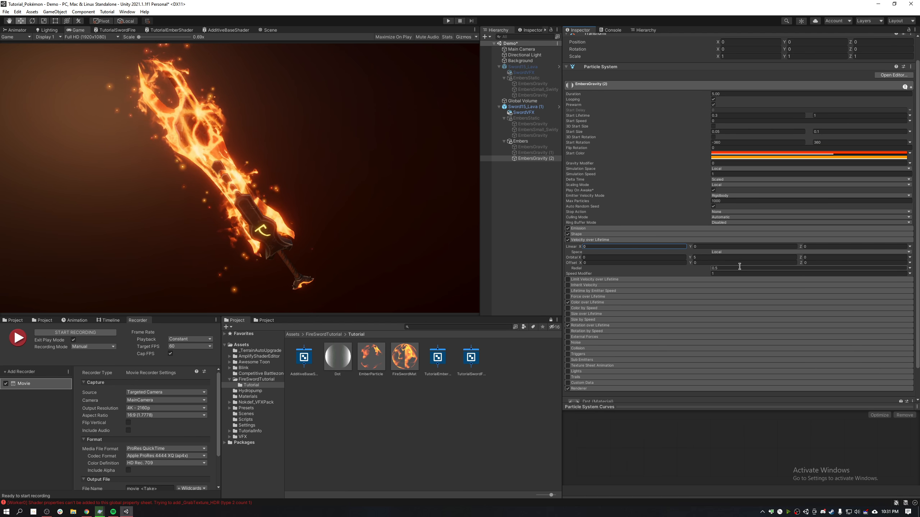
In the Velocity over Lifetime module of EmbersGravity (2), test a nonzero Orbital Z, return it to 0, and set Radial to 2.
drag(800, 260, 811, 259)
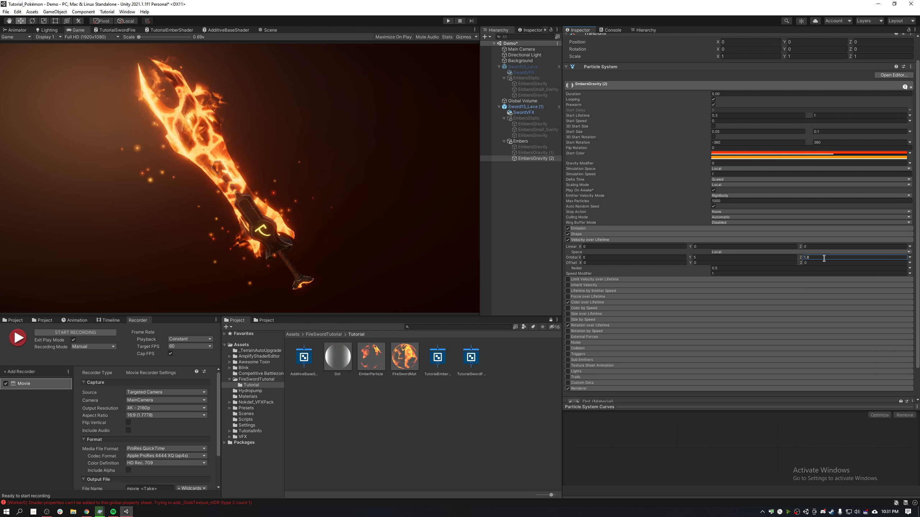
click(773, 267)
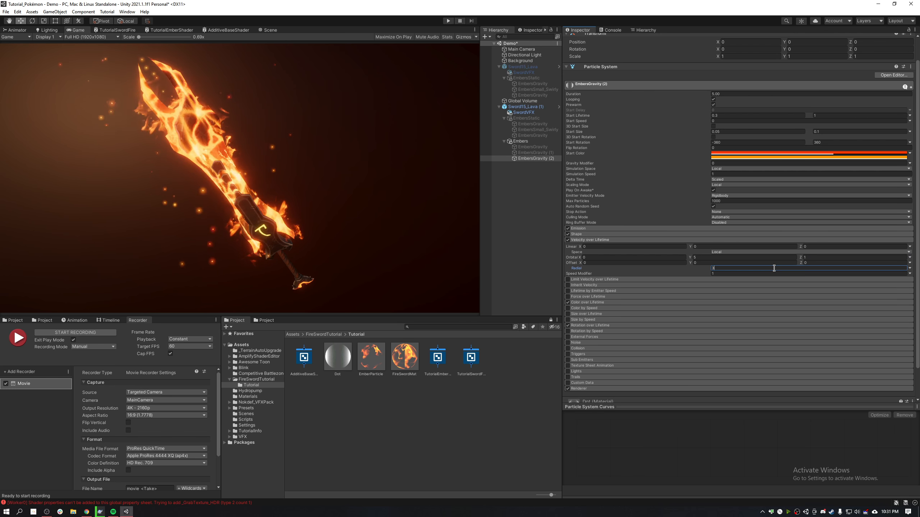
click(814, 257)
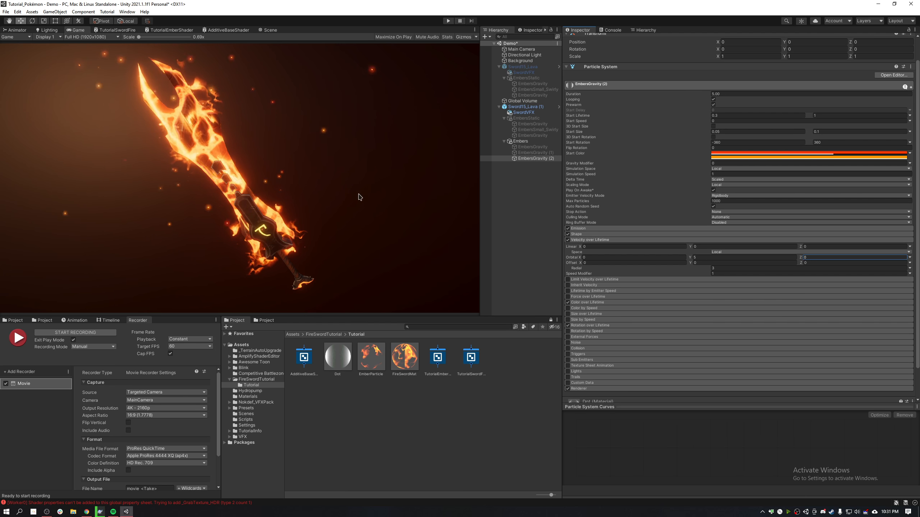
click(715, 268)
text(2)
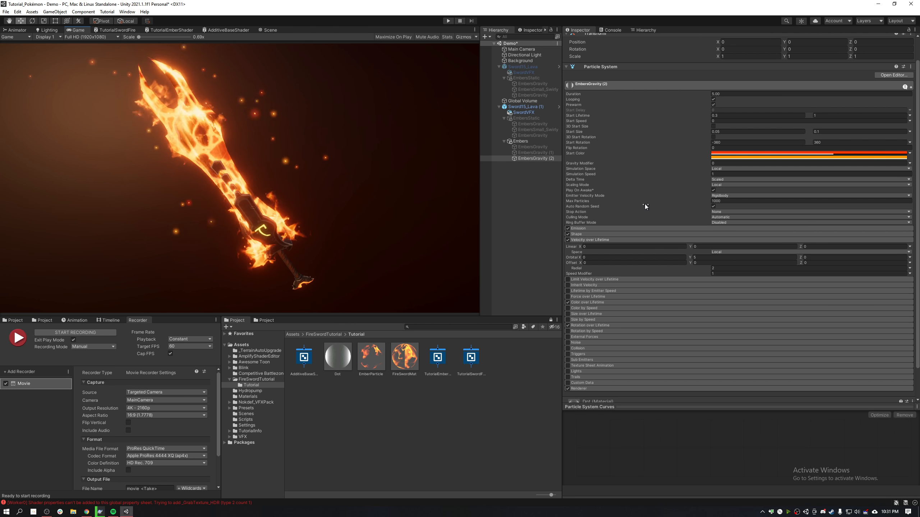
Reactivate EmbersGravity and EmbersGravity (1), and preview the effect in the maximized Game view.
shift+click(526, 153)
shift+click(530, 147)
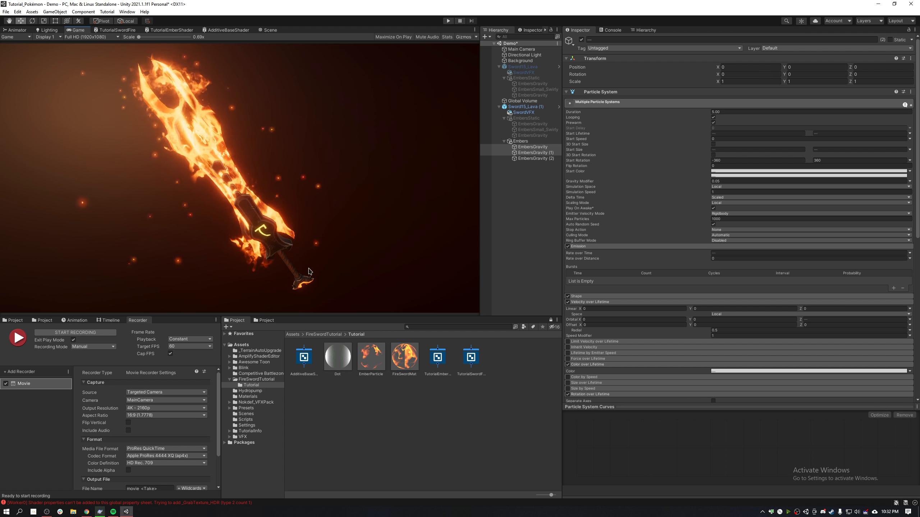
key(shift+space)
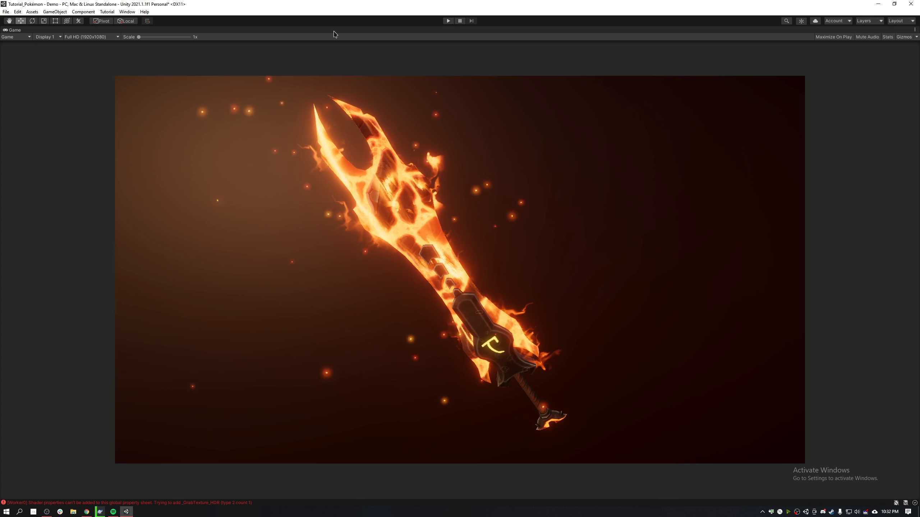
key(shift+space)
Restart the ember particle playback in the Scene view with Embers and its children selected, and check the combined effect in the Game view.
click(268, 29)
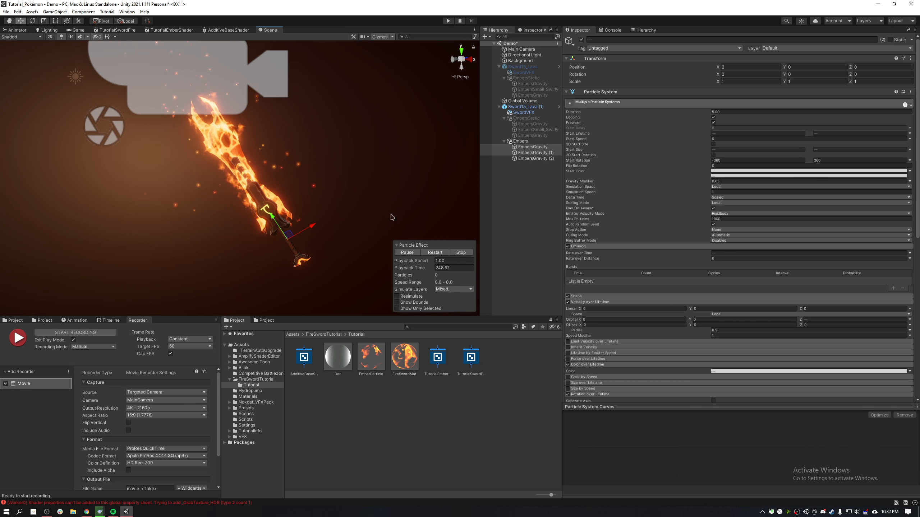
click(445, 253)
click(520, 140)
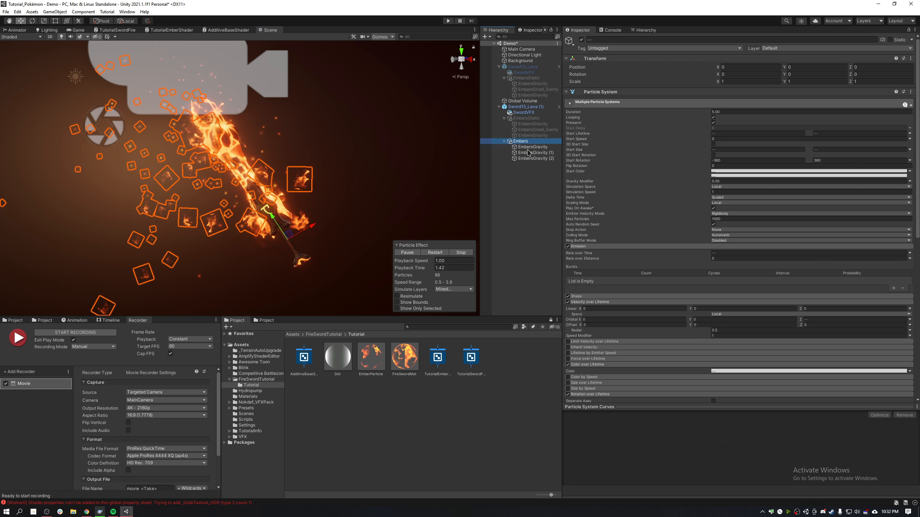
shift+click(529, 159)
click(507, 216)
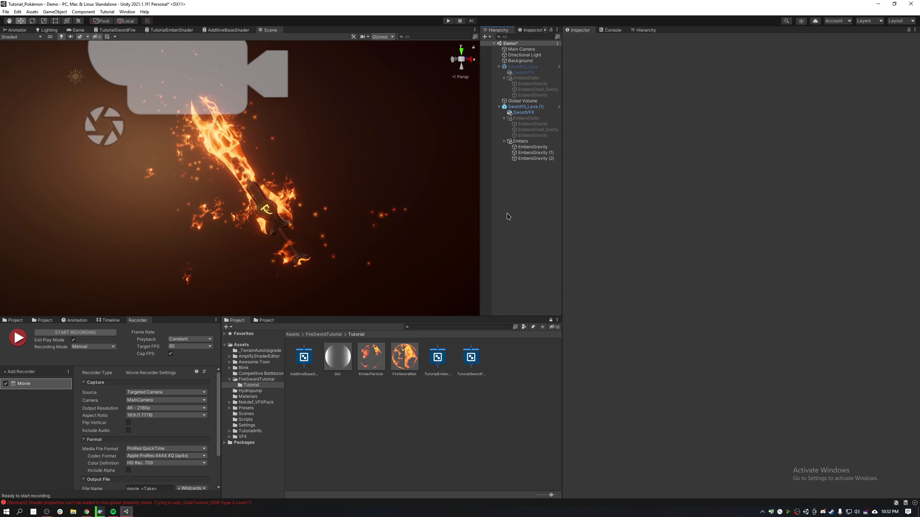
click(521, 141)
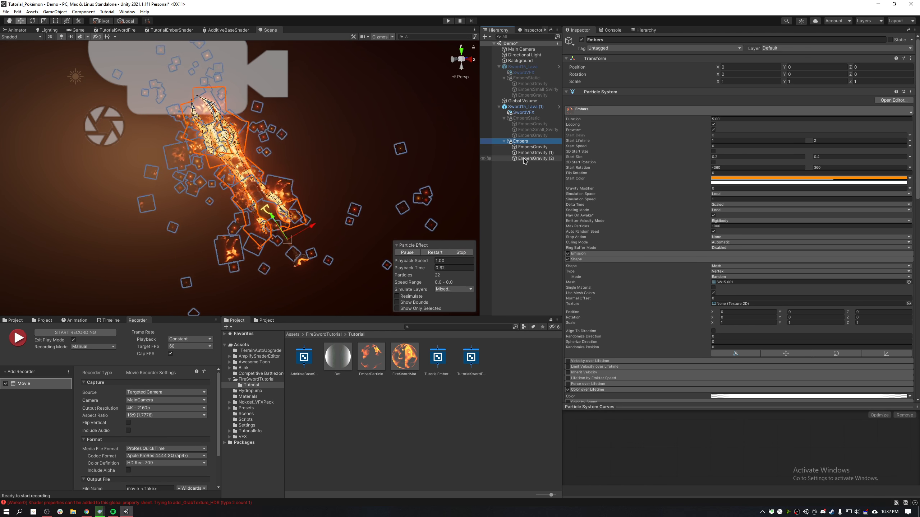
shift+click(527, 158)
click(507, 205)
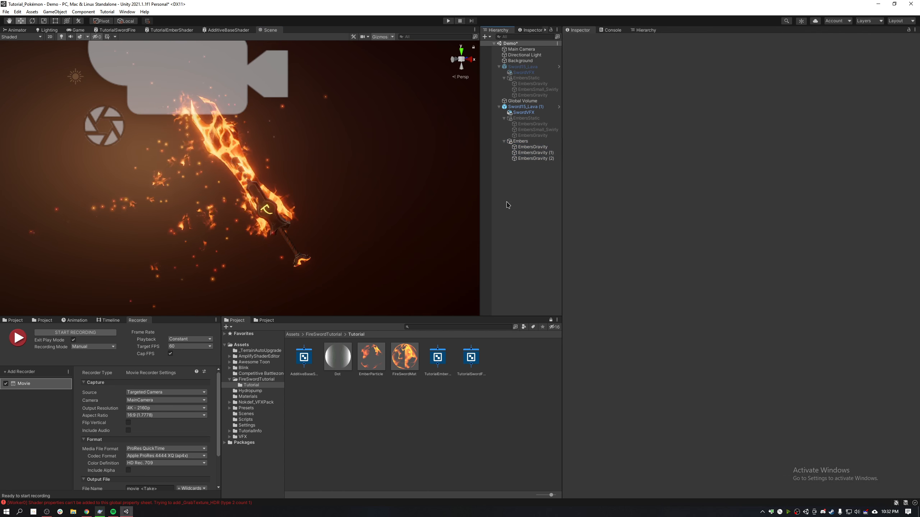
click(76, 30)
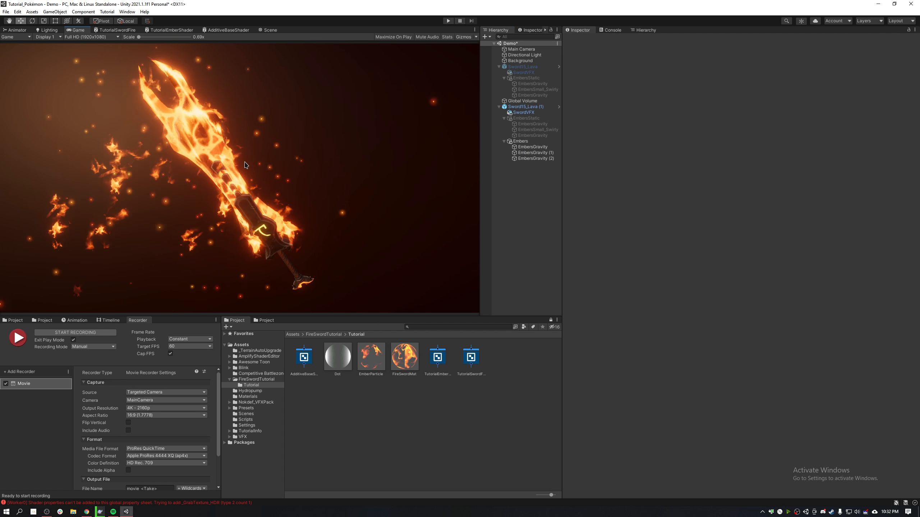
key(shift+space)
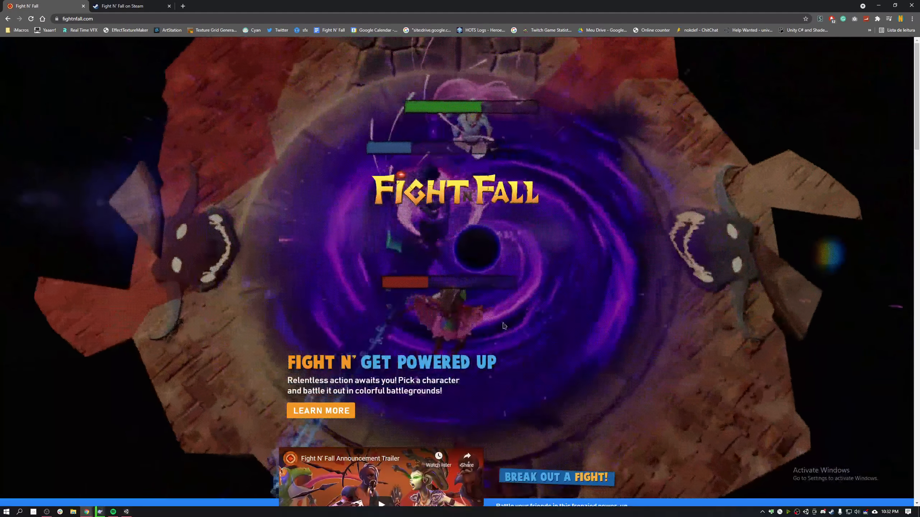
Switch to Chrome and look through the heroes, battlegrounds, Steam wishlist and mailing list sections of the Fight N' Fall website.
scroll(512, 224, down, 10)
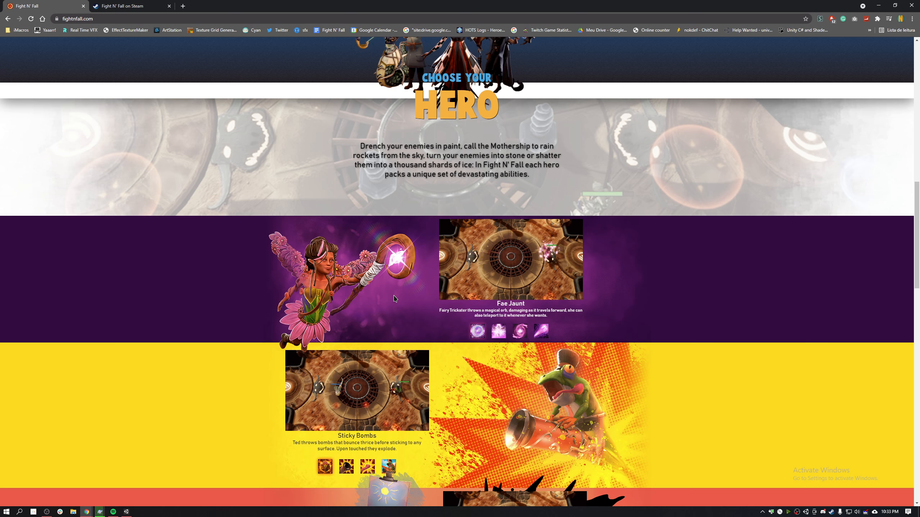
scroll(379, 339, down, 15)
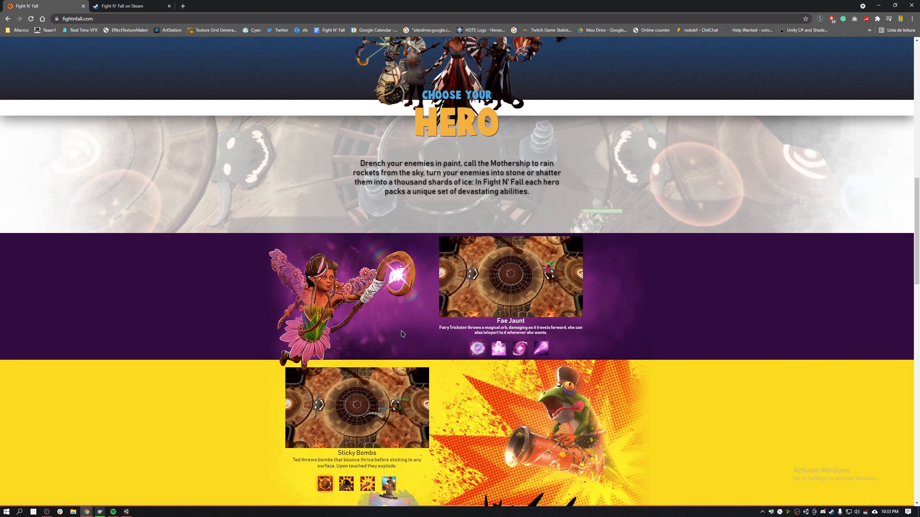
scroll(379, 339, down, 5)
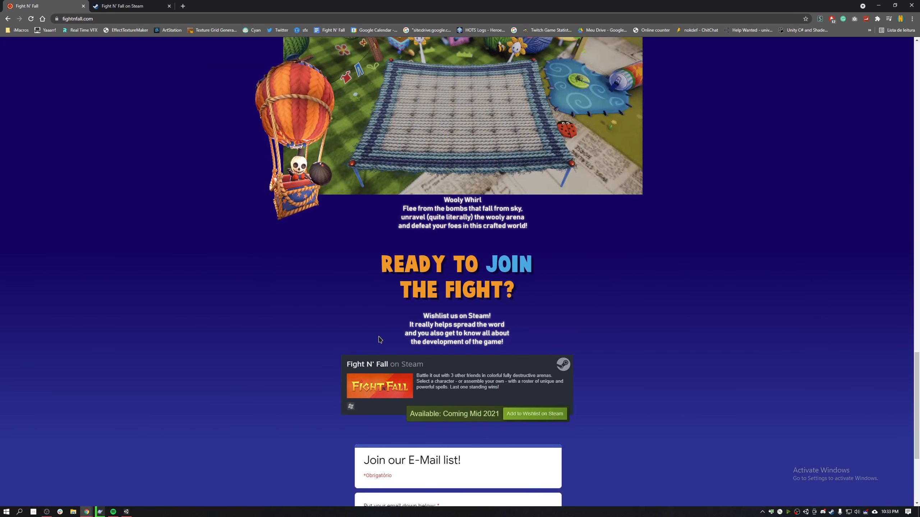
scroll(380, 341, up, 3)
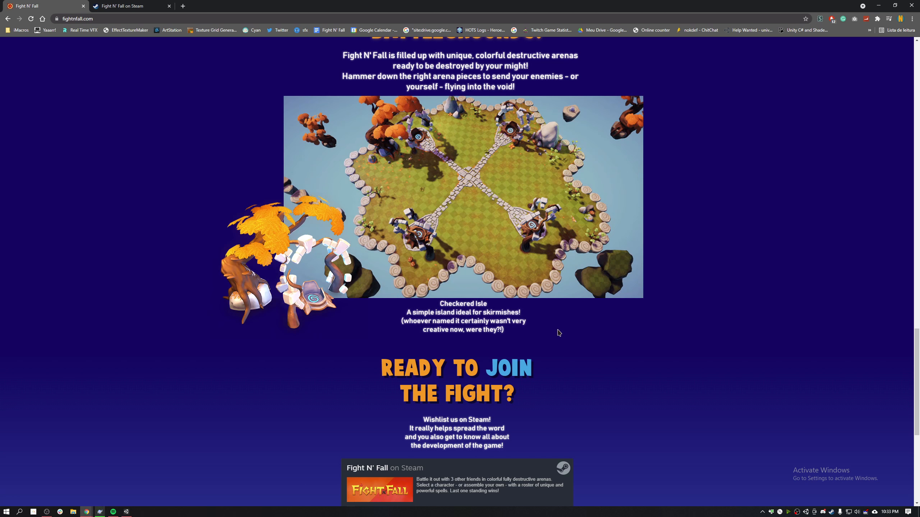
scroll(570, 311, down, 5)
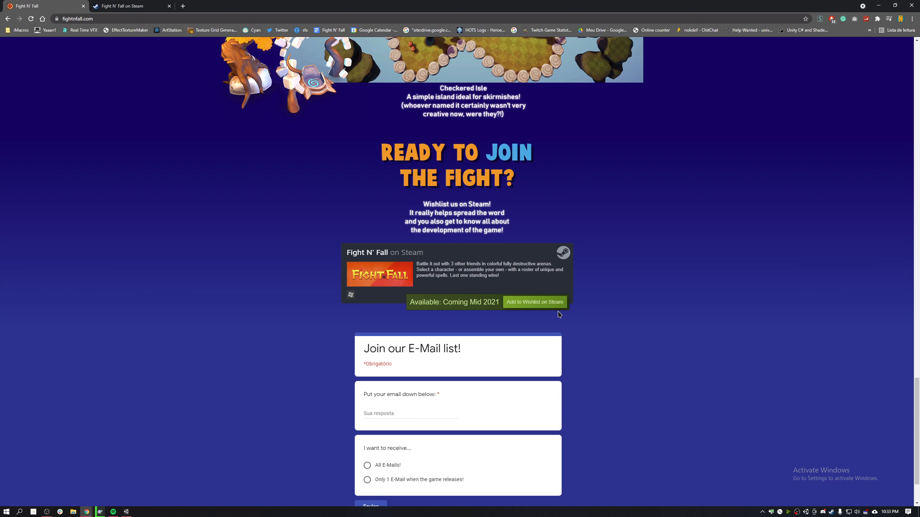
View the screenshots and game description on the Fight N' Fall Steam page, and return to the start of the game's website.
click(132, 6)
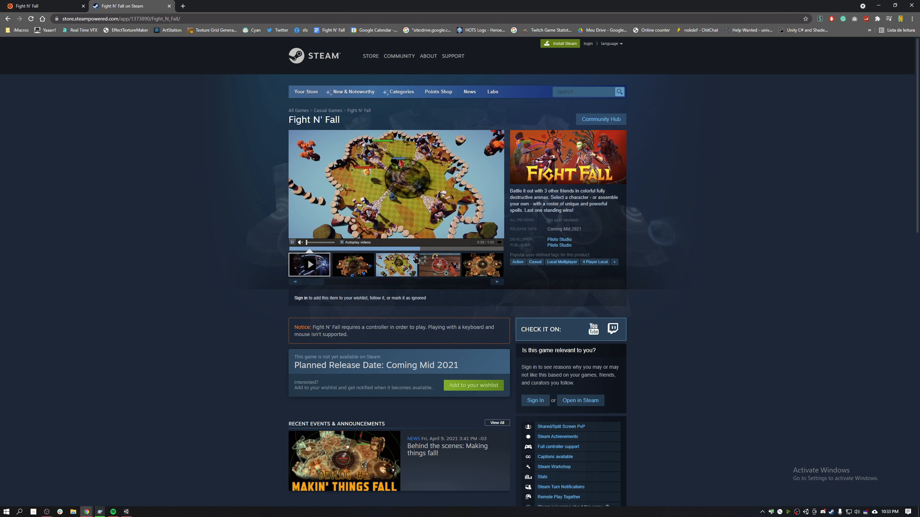
click(437, 265)
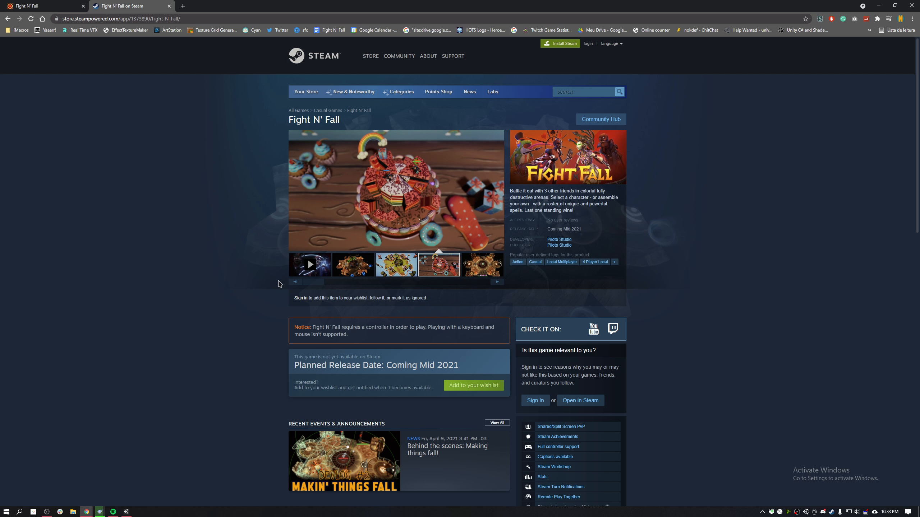
scroll(279, 284, down, 5)
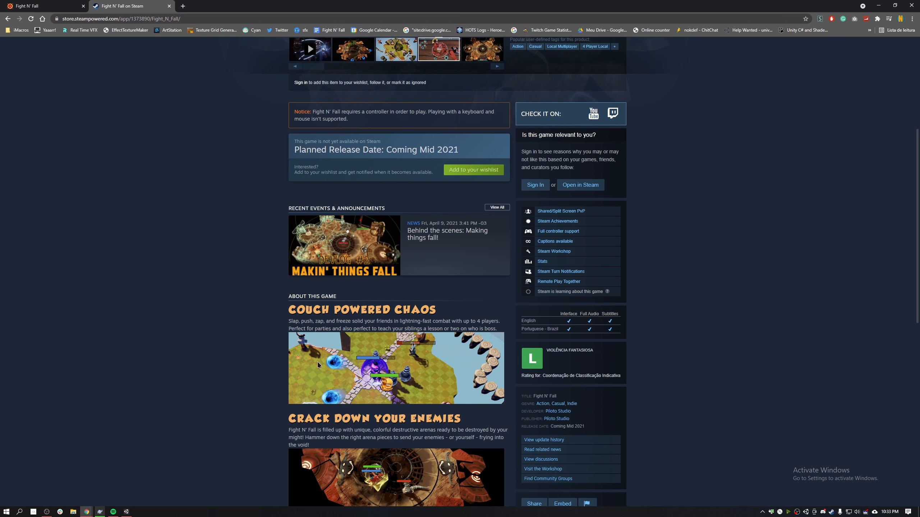
click(66, 5)
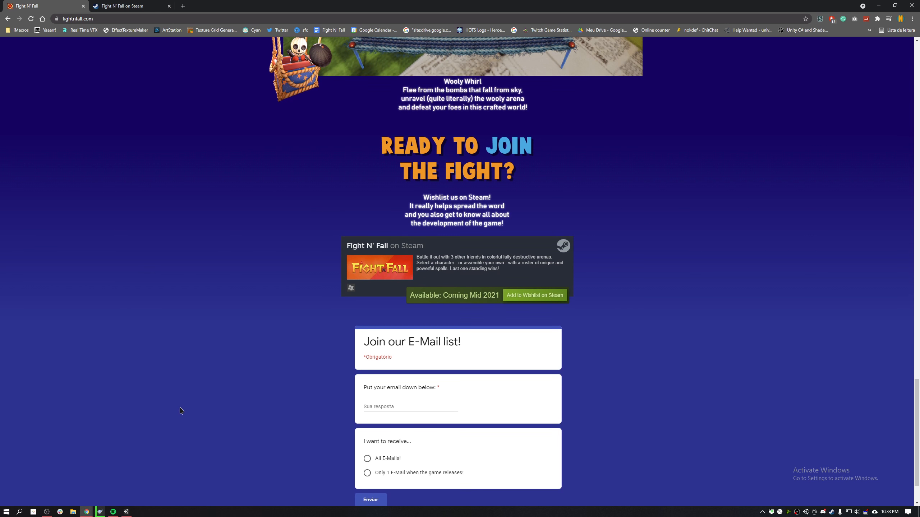
scroll(180, 402, down, 2)
scroll(185, 411, up, 20)
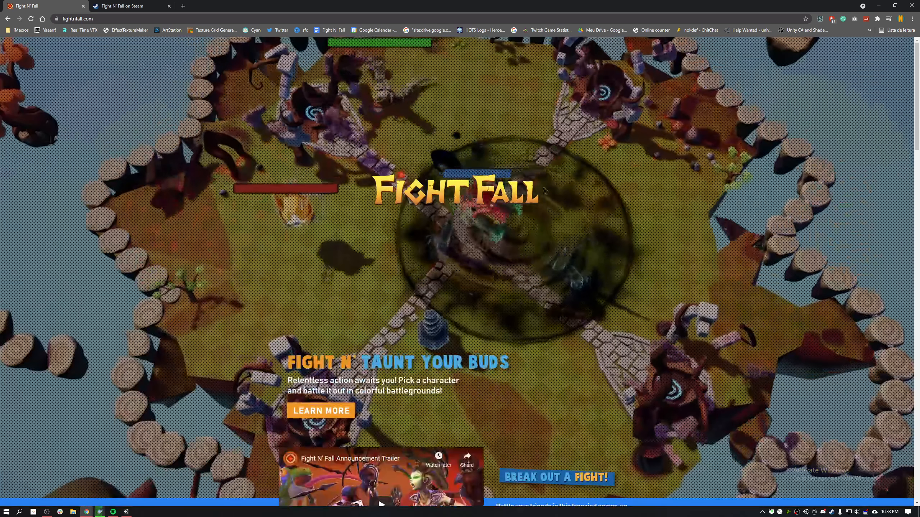